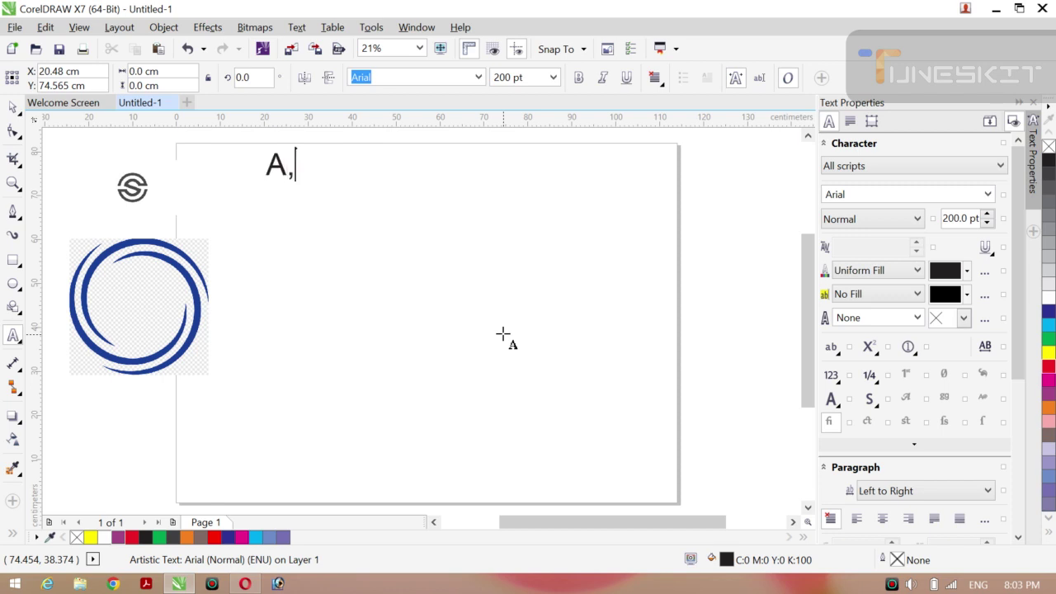
Write a three-line introduction containing the presenter's name, "DAKH RHY MERA YUTB CHNL" and "COREL DESIGN OUSE".
{"action": "type", "text": "MOA"}
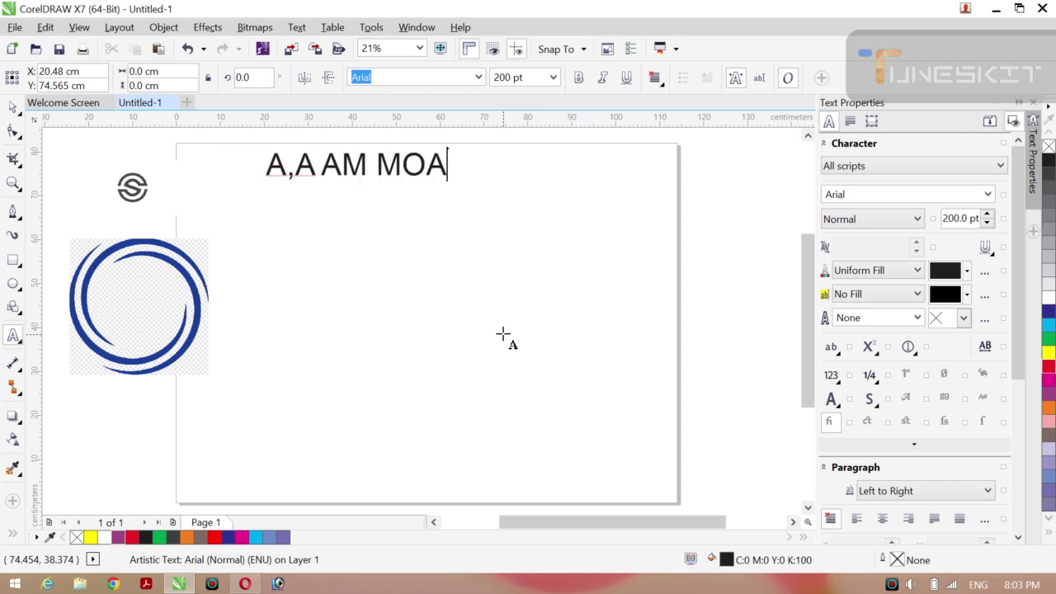
{"action": "type", "text": "ZZAM ALI AP"}
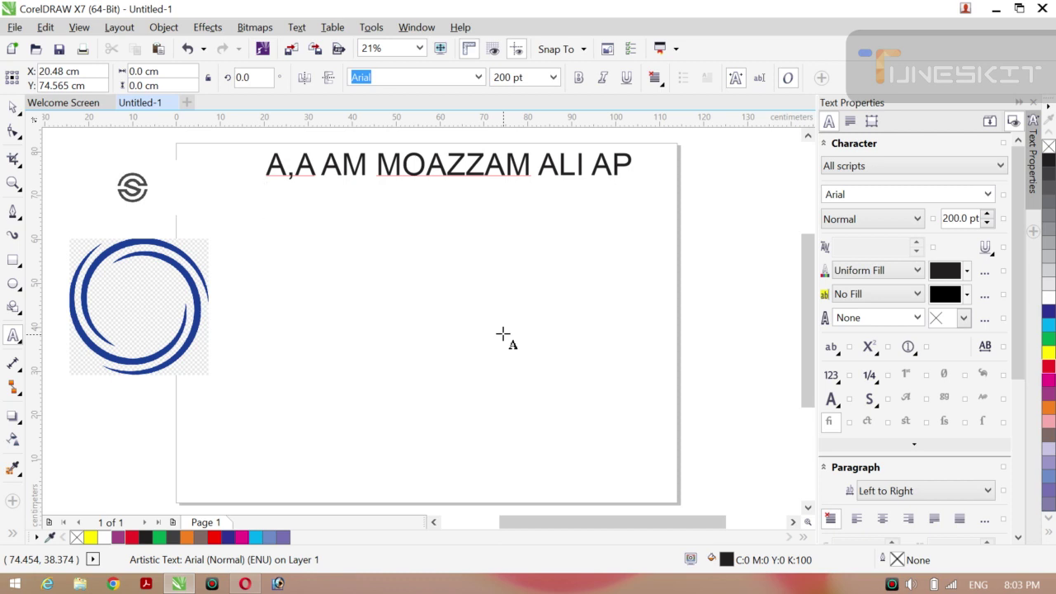
{"action": "key", "text": "Return"}
{"action": "type", "text": "DAKH RHY"}
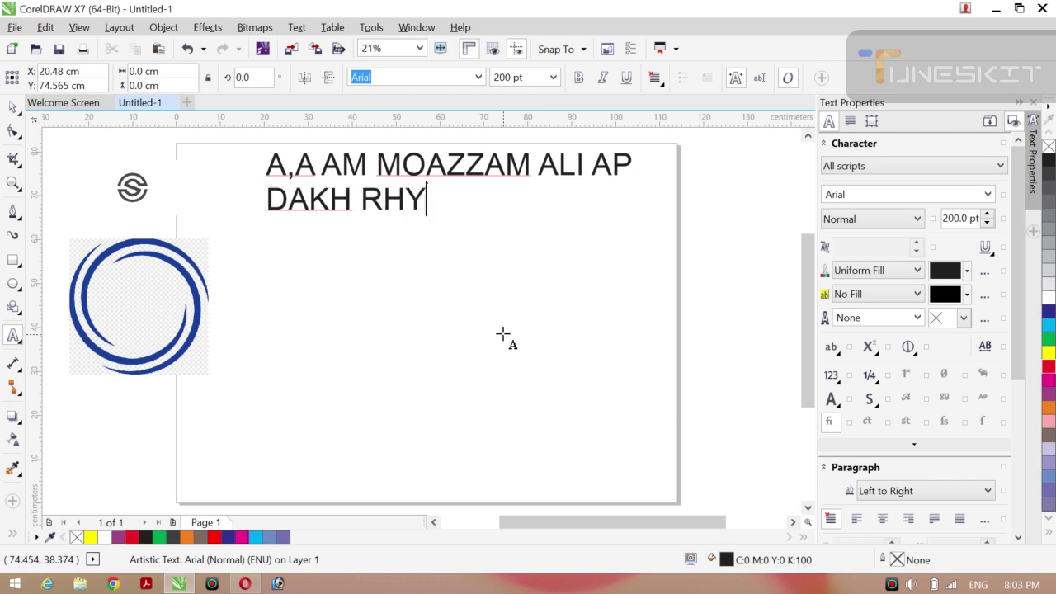
{"action": "type", "text": " MERA "}
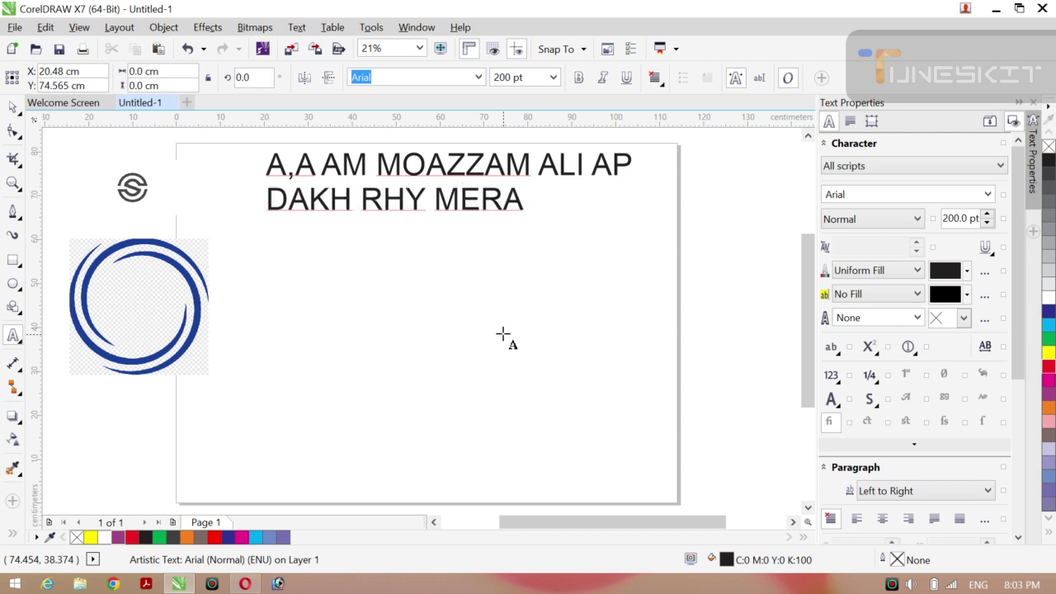
{"action": "type", "text": "YUTB "}
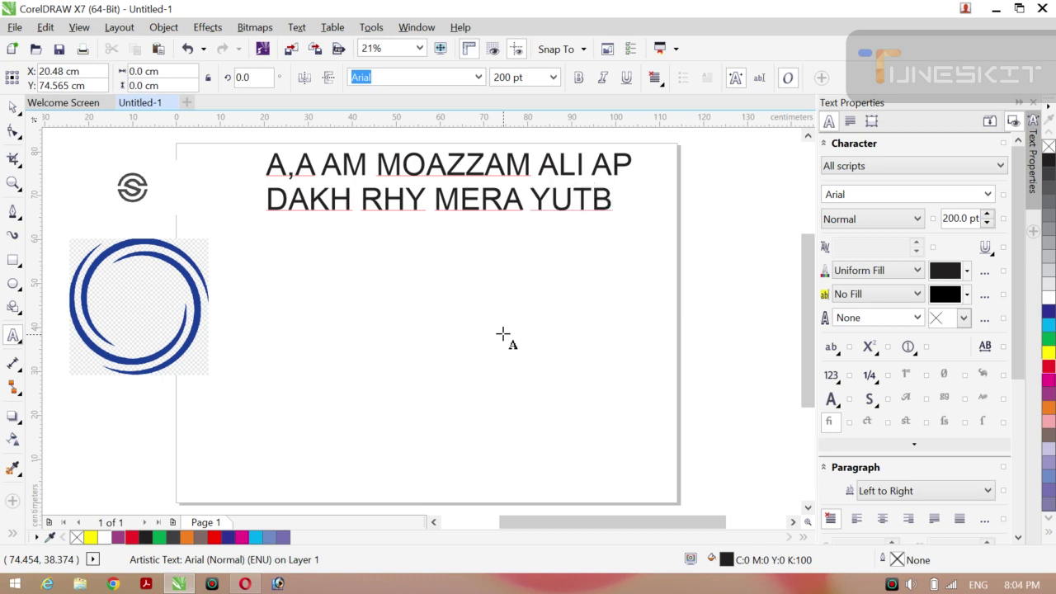
{"action": "type", "text": "CHNL"}
{"action": "key", "text": "Return"}
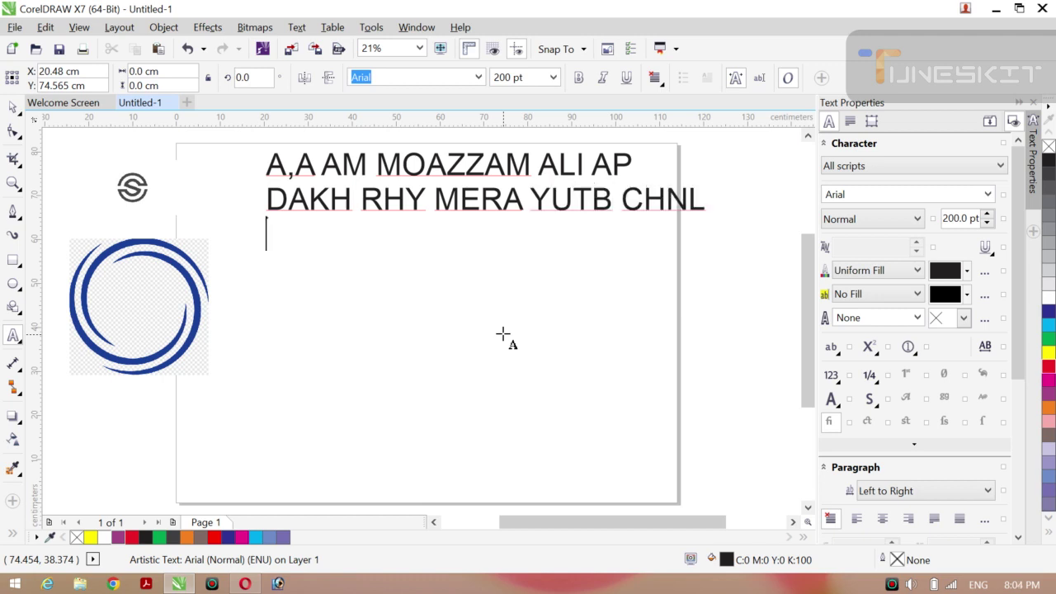
{"action": "type", "text": "COREL "}
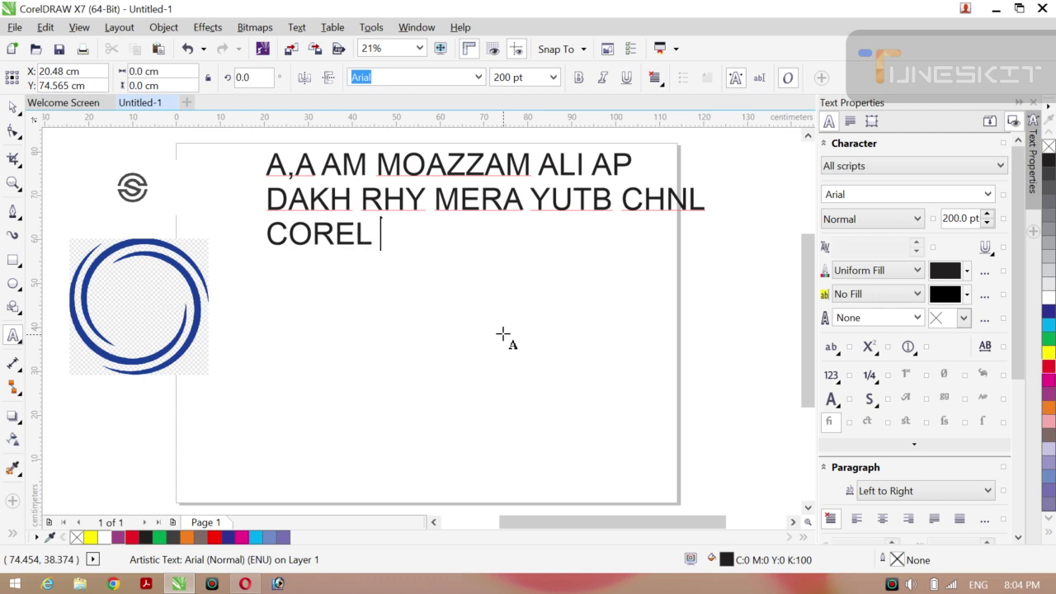
{"action": "type", "text": "DESIGN "}
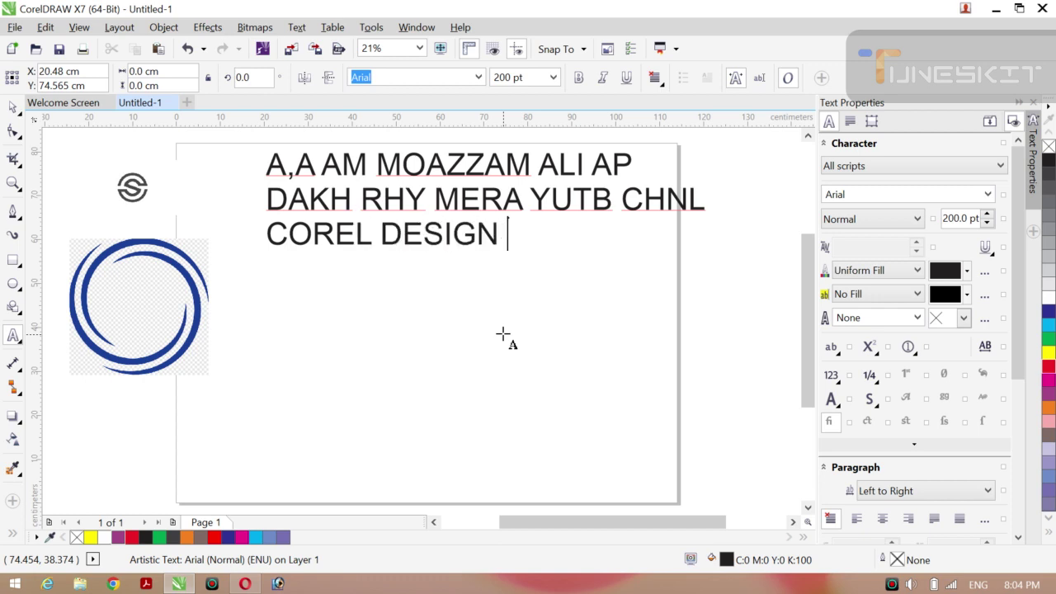
{"action": "type", "text": "OUSE"}
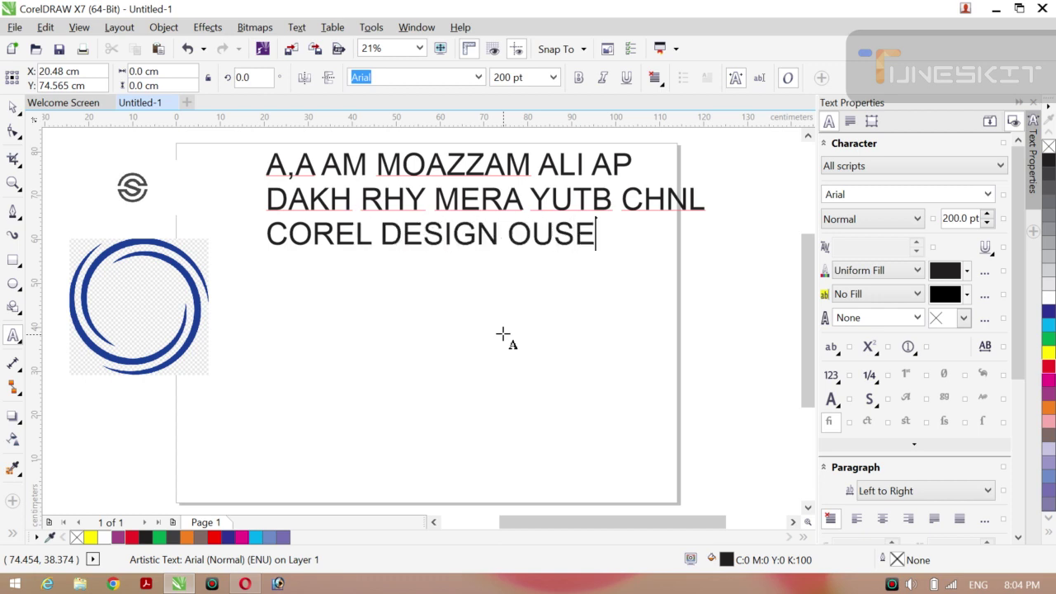
Replace the whole introduction text with the line "AJ HAM SAME LOGO BNYIN GA ROUND".
{"action": "key", "text": "ctrl+a"}
{"action": "key", "text": "BackSpace"}
{"action": "type", "text": "AJ "}
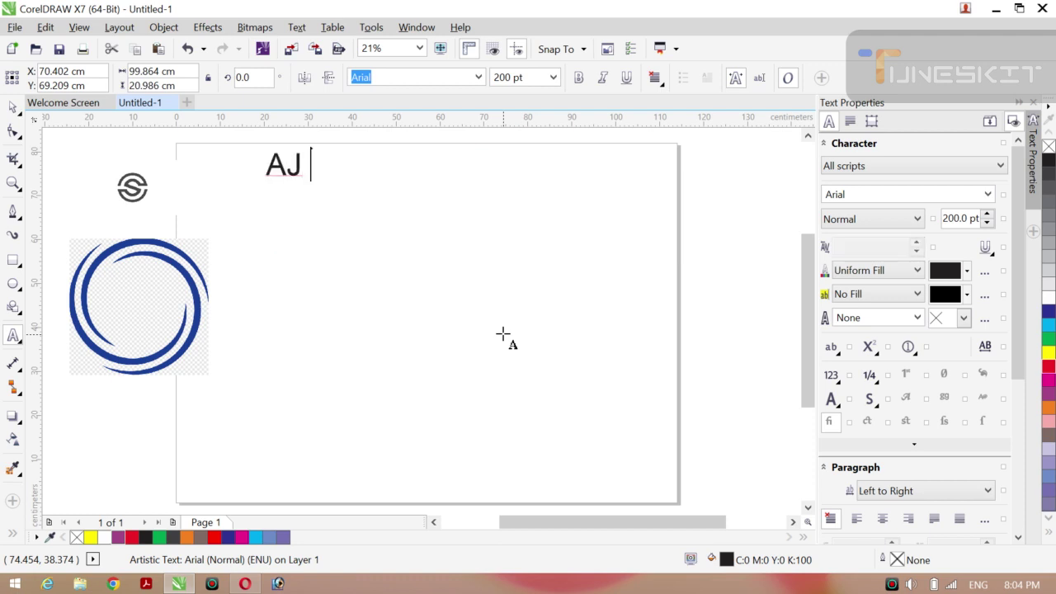
{"action": "type", "text": "HAM "}
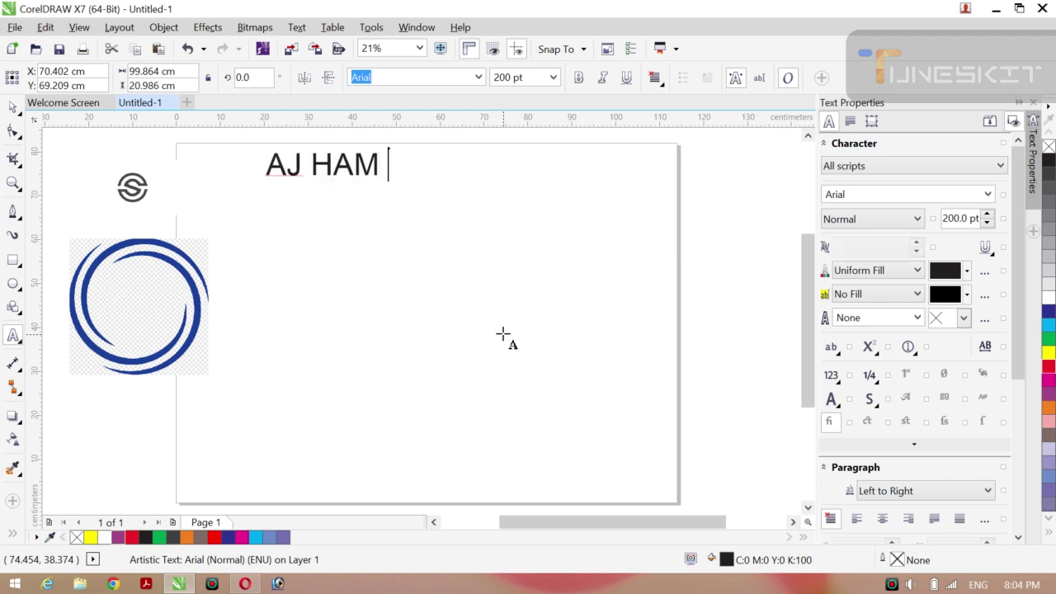
{"action": "type", "text": "SAME LO"}
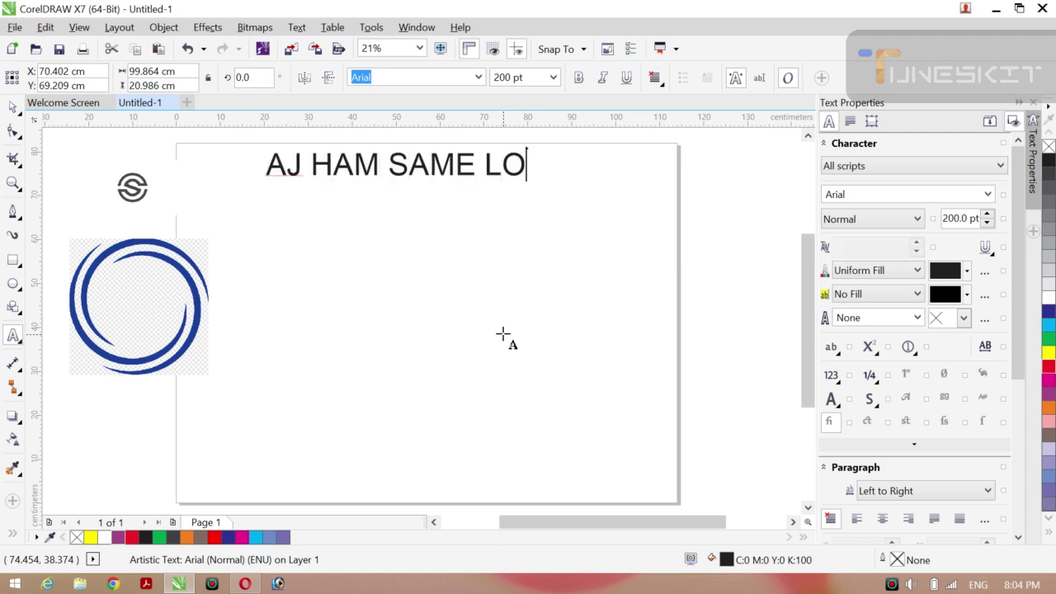
{"action": "type", "text": "GO BNYI"}
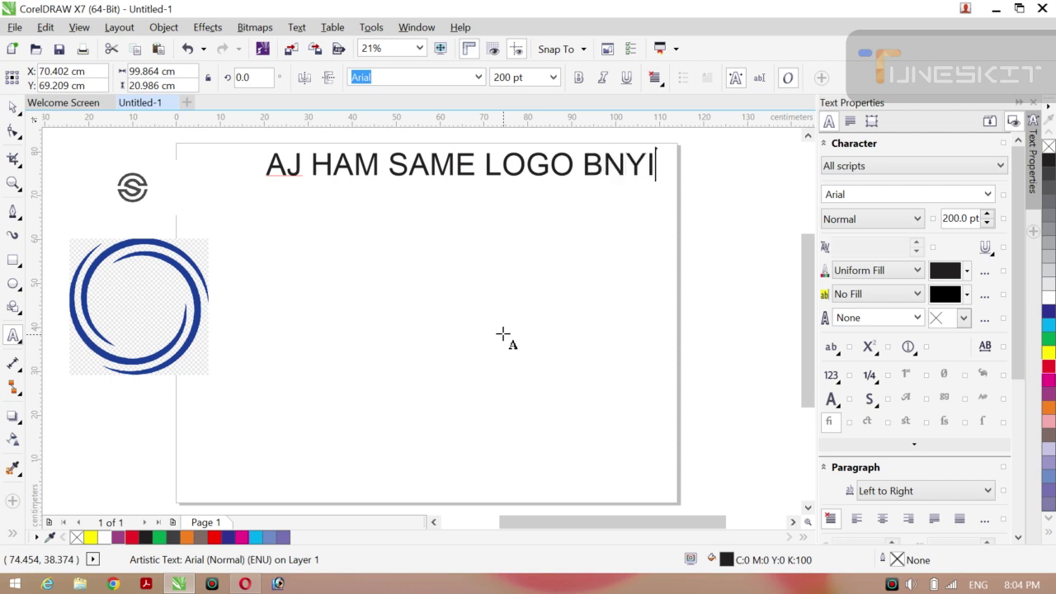
{"action": "type", "text": "N "}
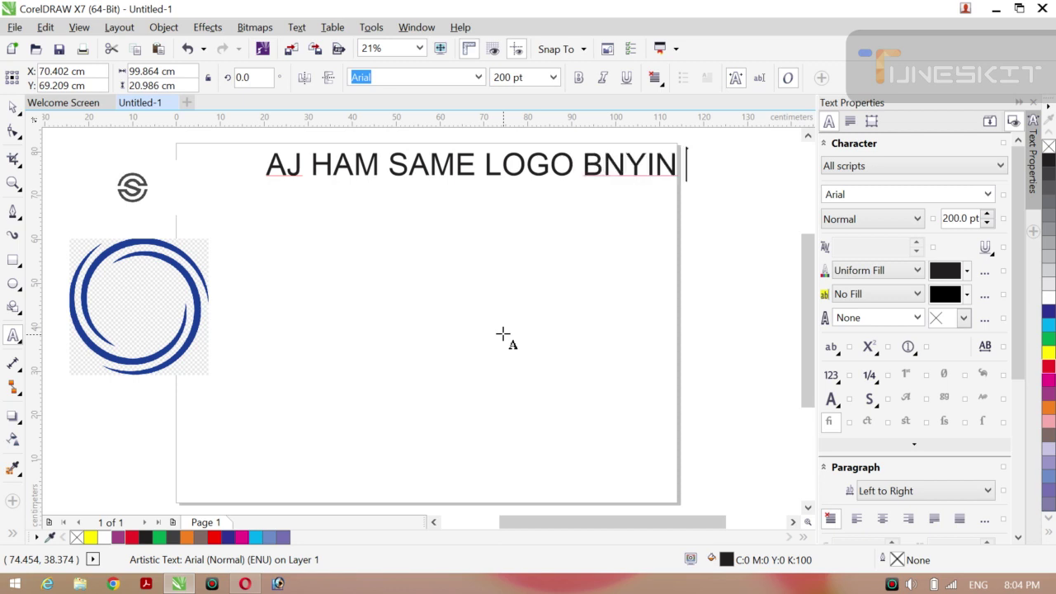
{"action": "type", "text": "GA ROUND"}
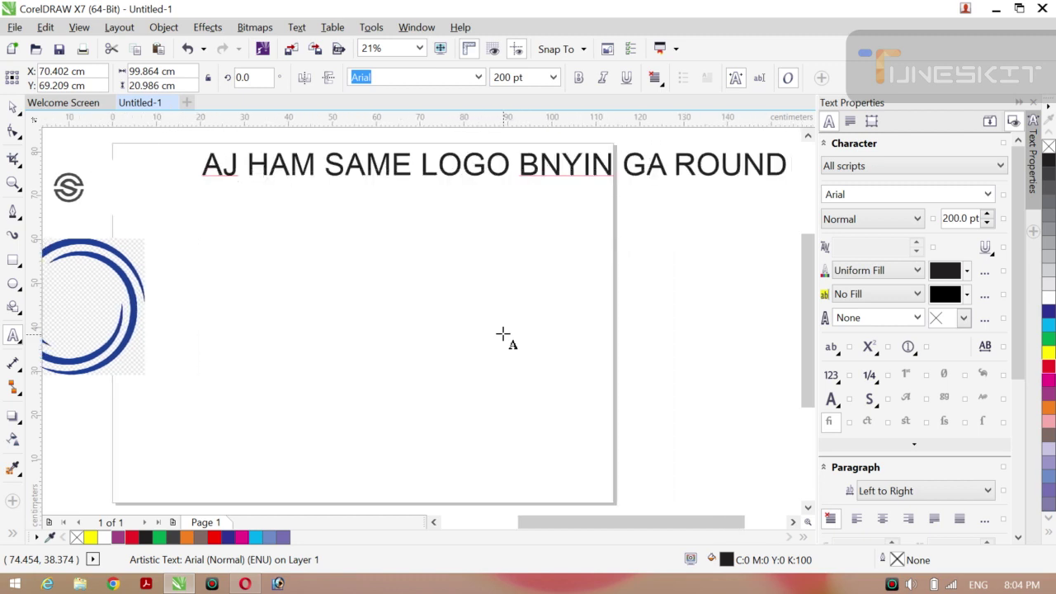
Add a second line to the text reading "WLA APNY LIKE SUBSCRIB KRA HA".
{"action": "key", "text": "Return"}
{"action": "type", "text": "WL"}
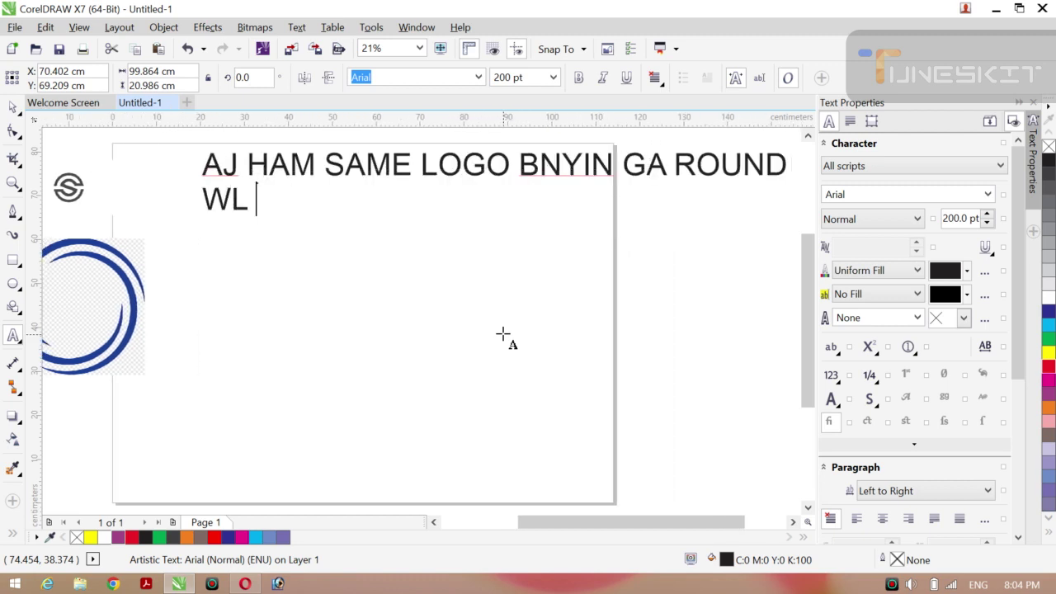
{"action": "key", "text": "BackSpace"}
{"action": "type", "text": "A AP"}
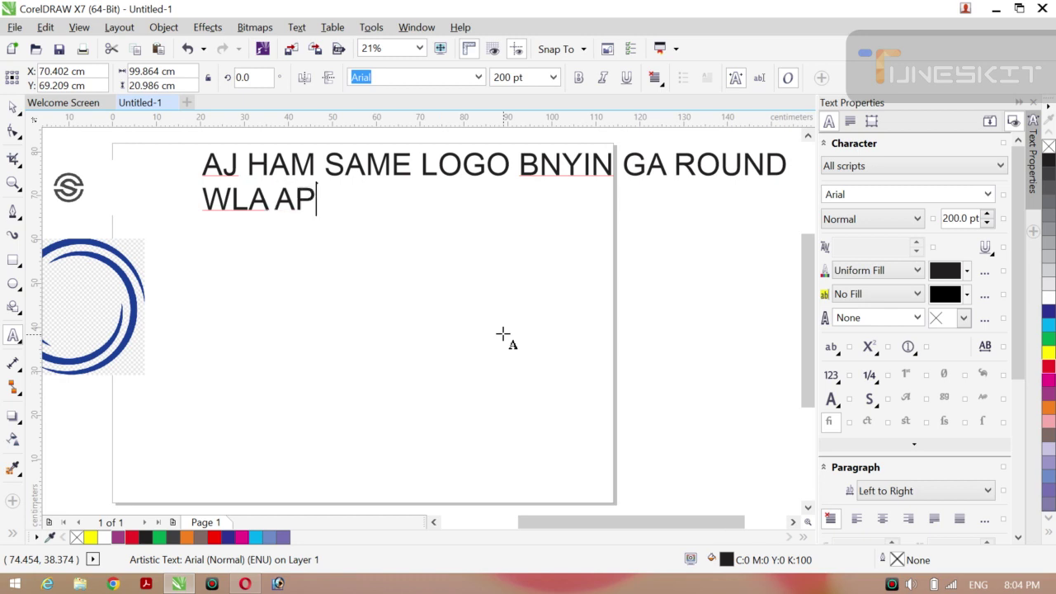
{"action": "type", "text": "NY "}
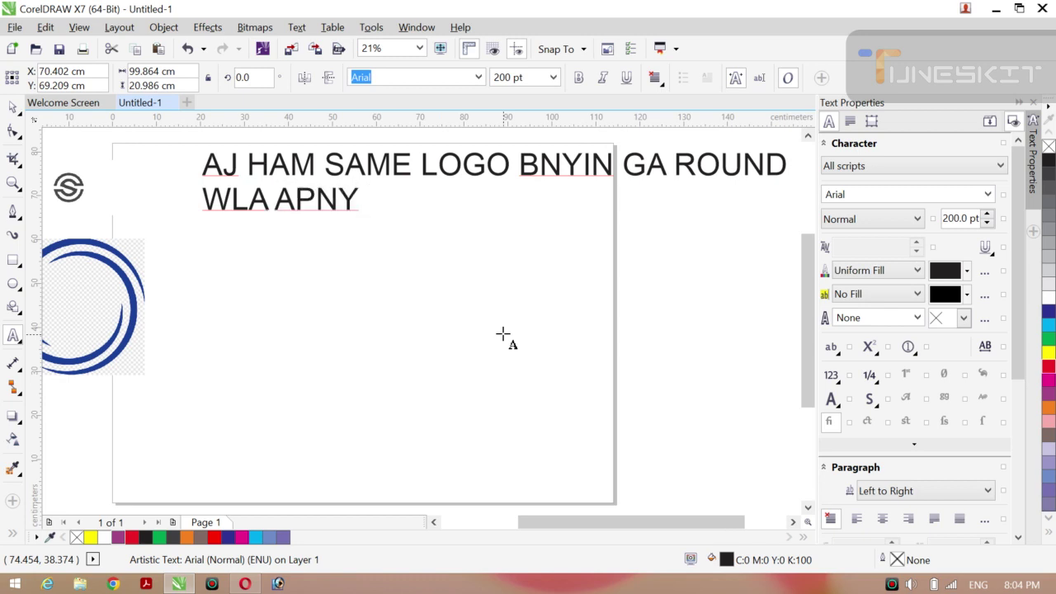
{"action": "type", "text": "LIKE SU"}
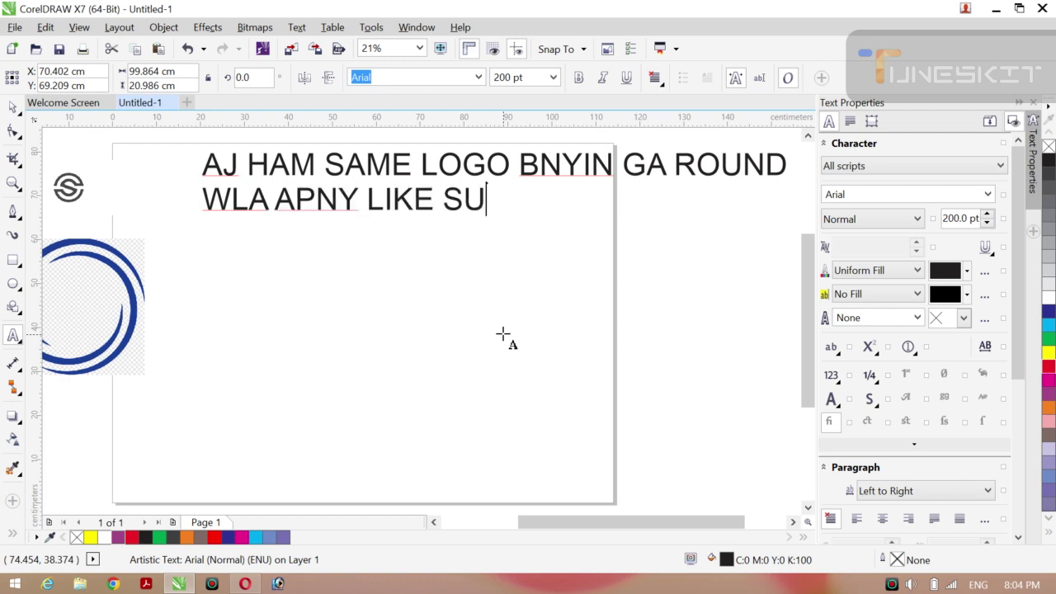
{"action": "type", "text": "BSCRI"}
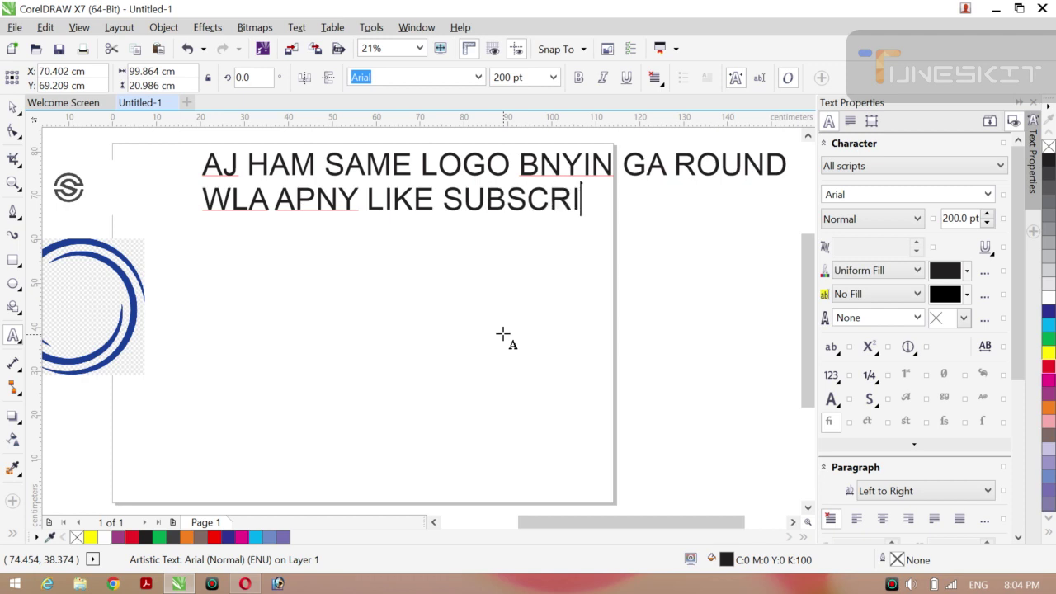
{"action": "type", "text": "B KRA "}
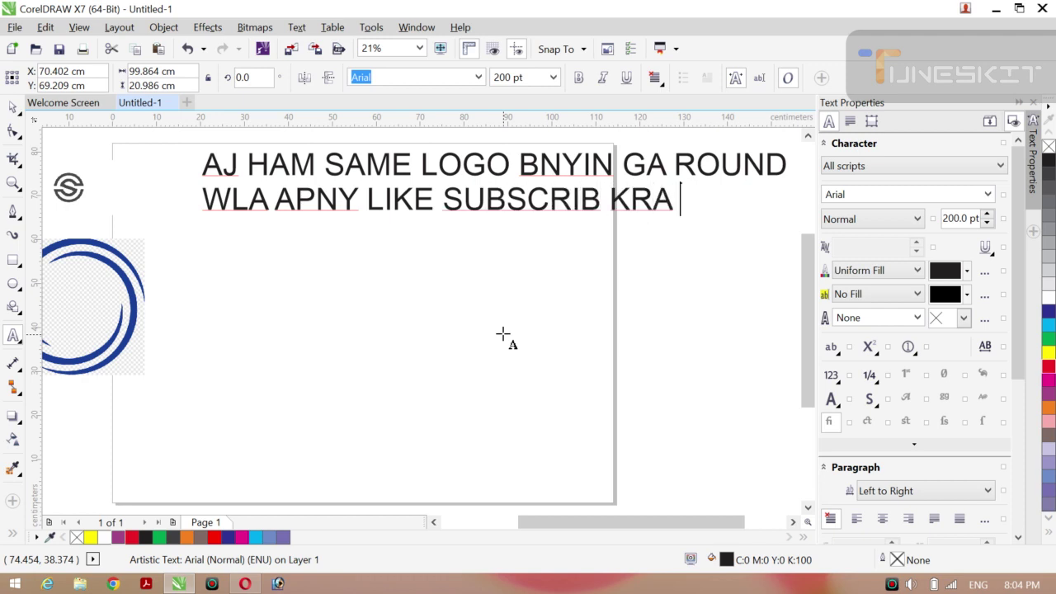
{"action": "type", "text": "HA"}
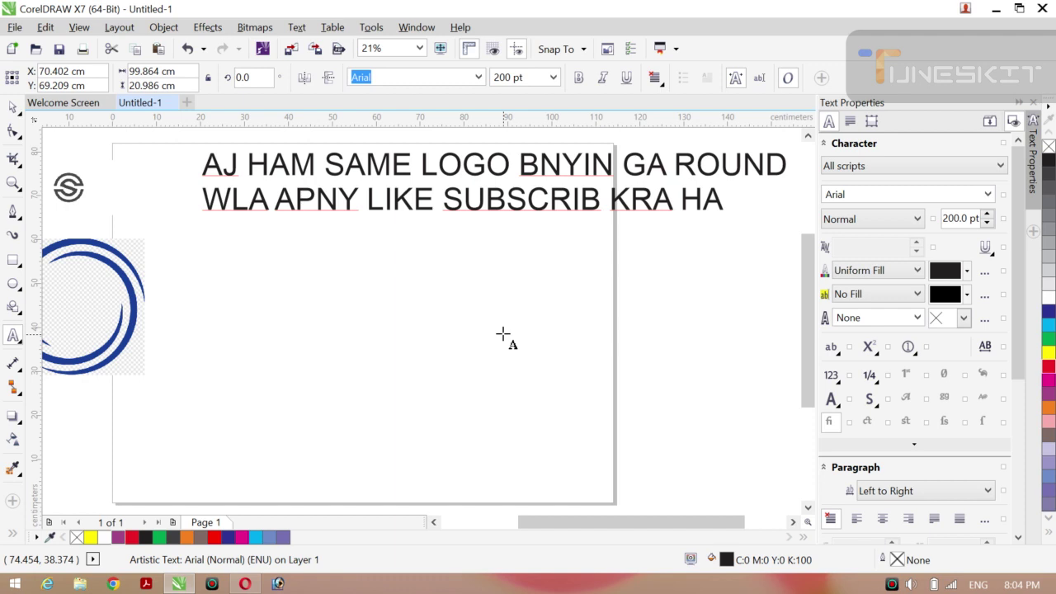
Add a third line to the text reading "AND EAK BAR DOOD SHREEF PR LEENA HA".
{"action": "key", "text": "Return"}
{"action": "type", "text": "AND EAK"}
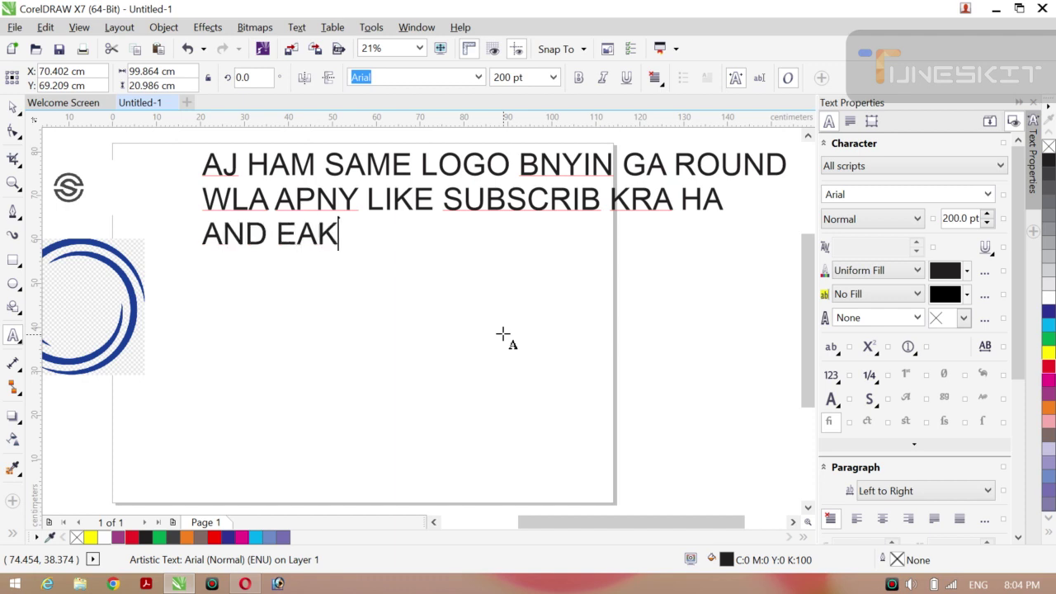
{"action": "type", "text": " BAR D"}
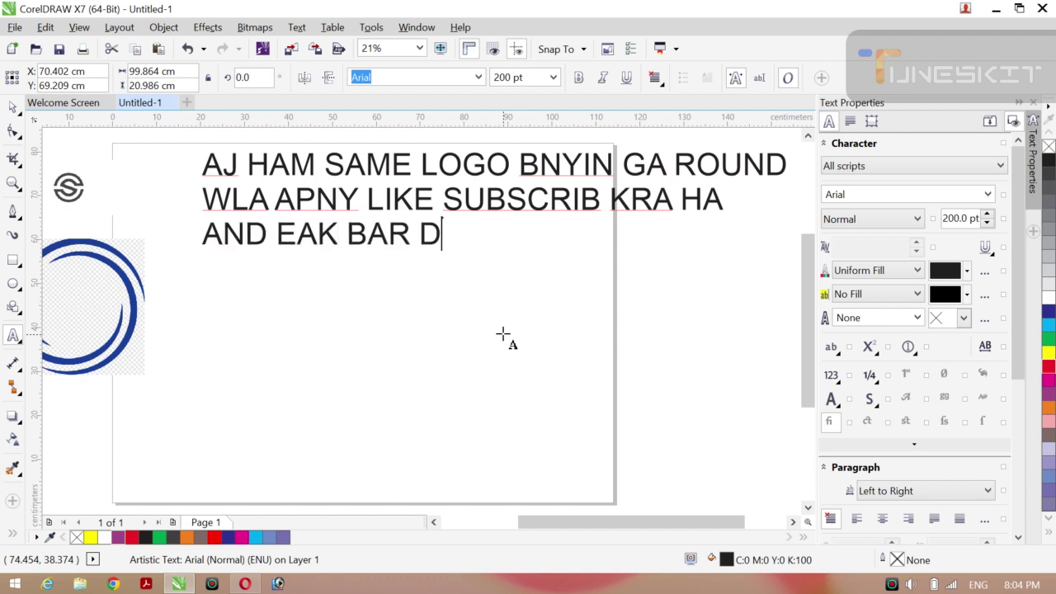
{"action": "type", "text": "OOD "}
{"action": "type", "text": "SH"}
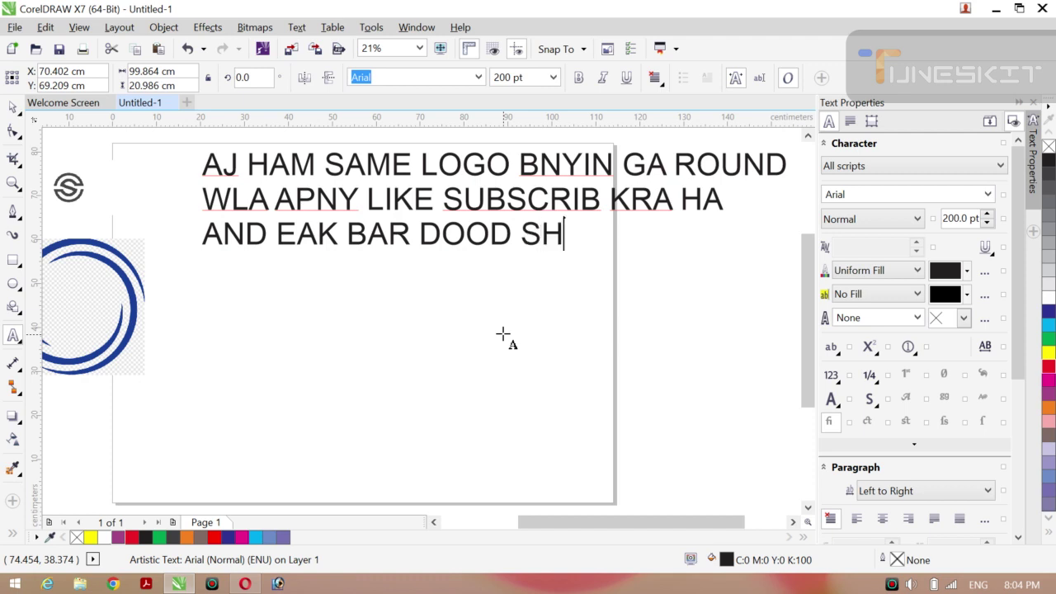
{"action": "type", "text": "REEF P"}
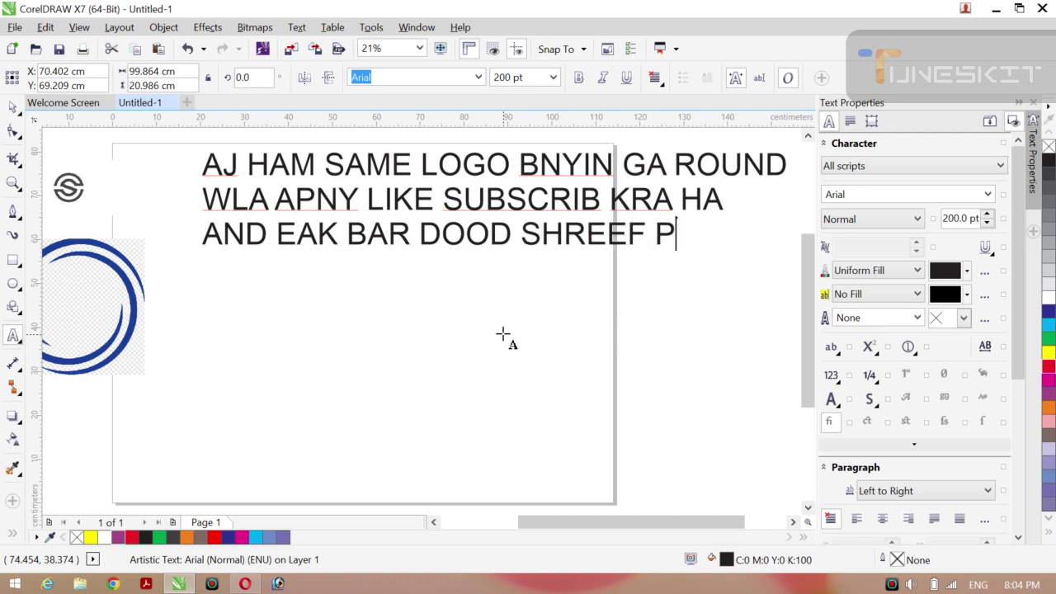
{"action": "type", "text": "R LEE"}
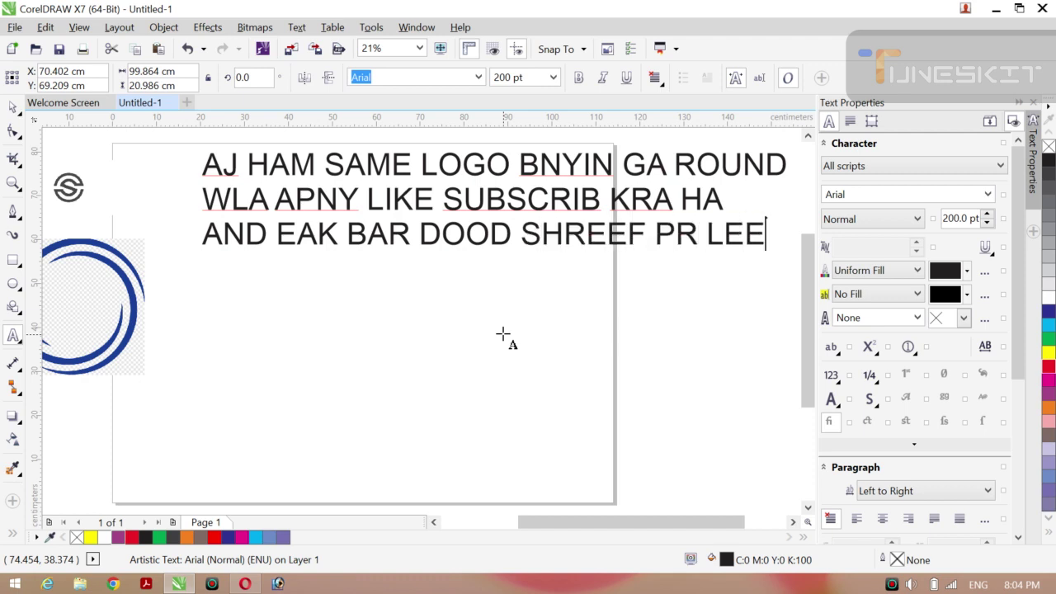
{"action": "type", "text": "NA HA "}
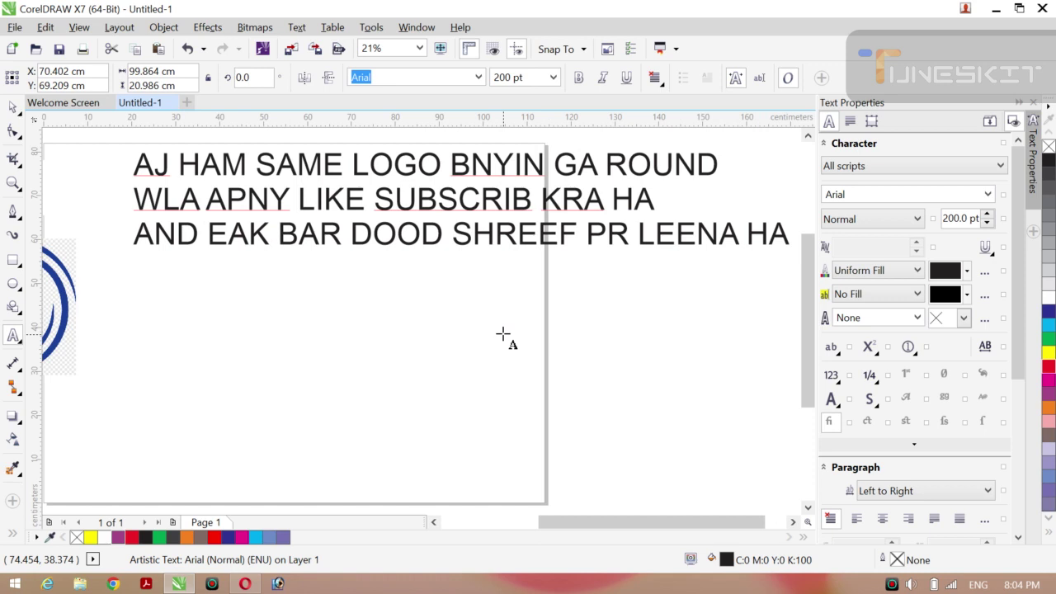
Write "DUNIA UR AKHRT KI KAMYBI HA DROOD" as the fourth line of the text.
{"action": "type", "text": "DUNIA"}
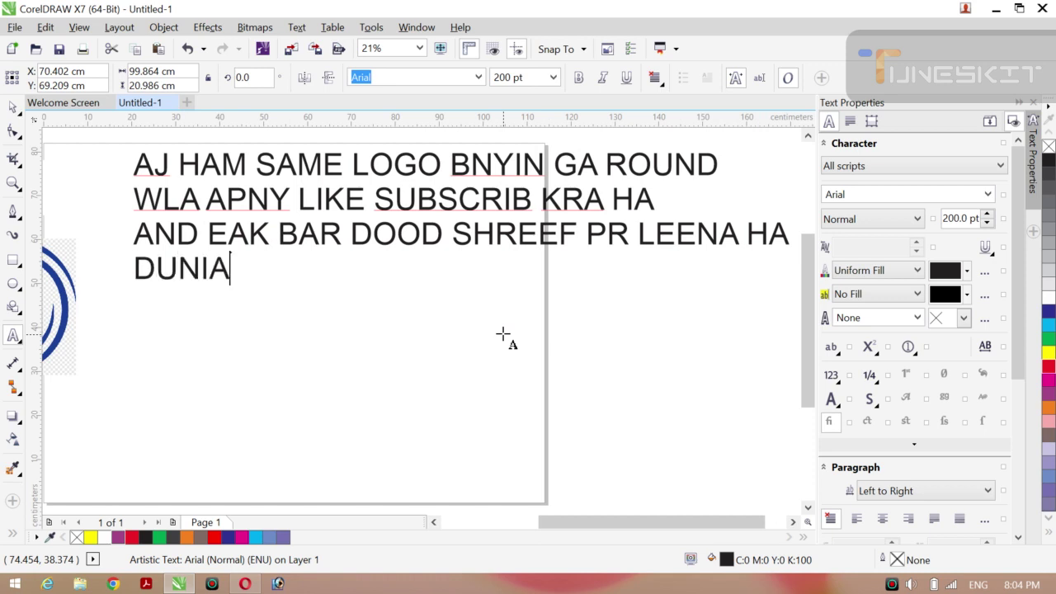
{"action": "type", "text": " UR "}
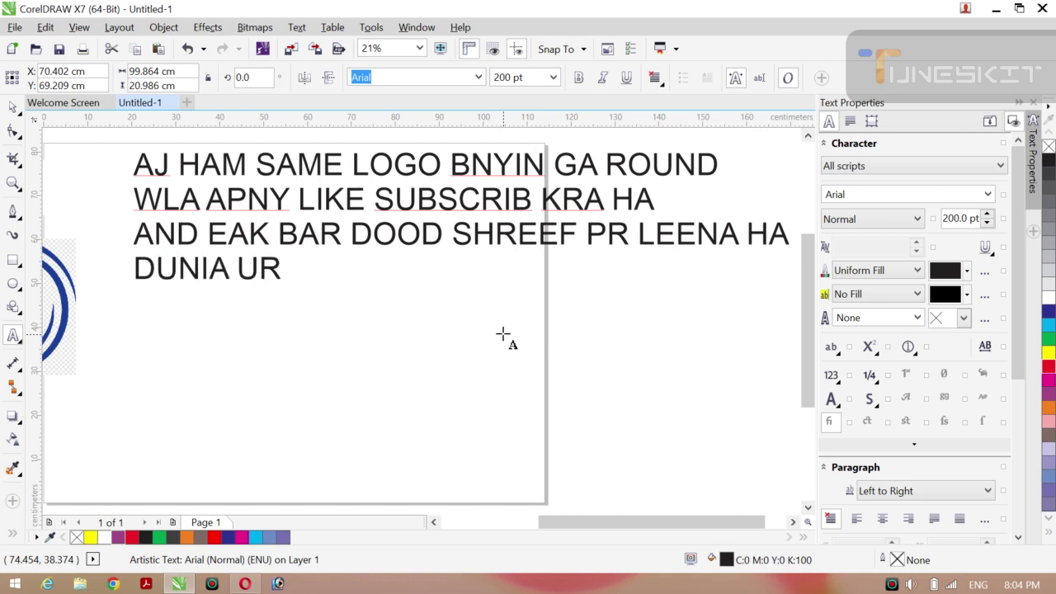
{"action": "type", "text": "AKH"}
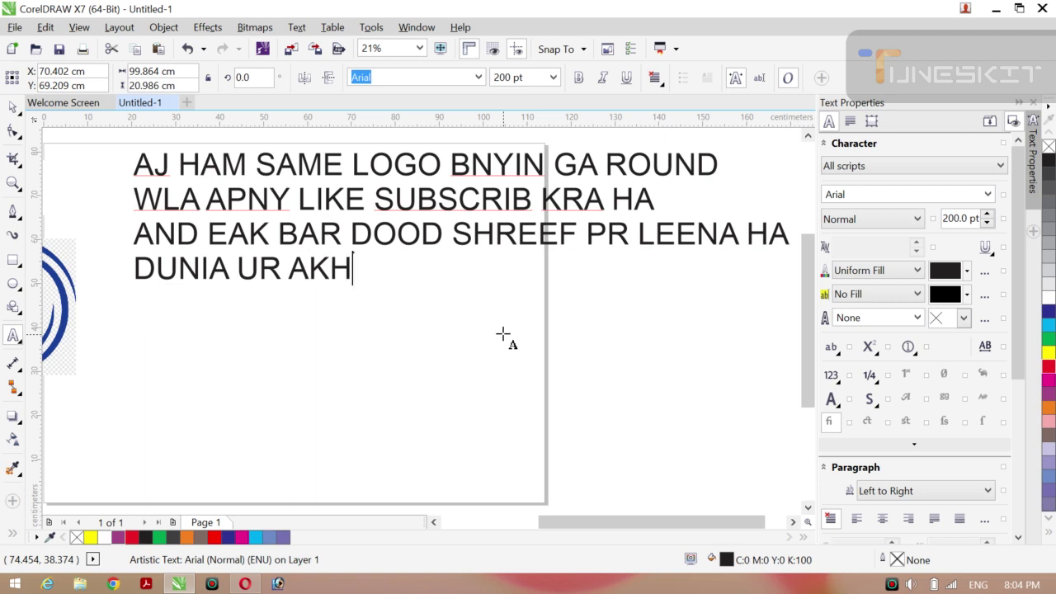
{"action": "type", "text": "RT KI "}
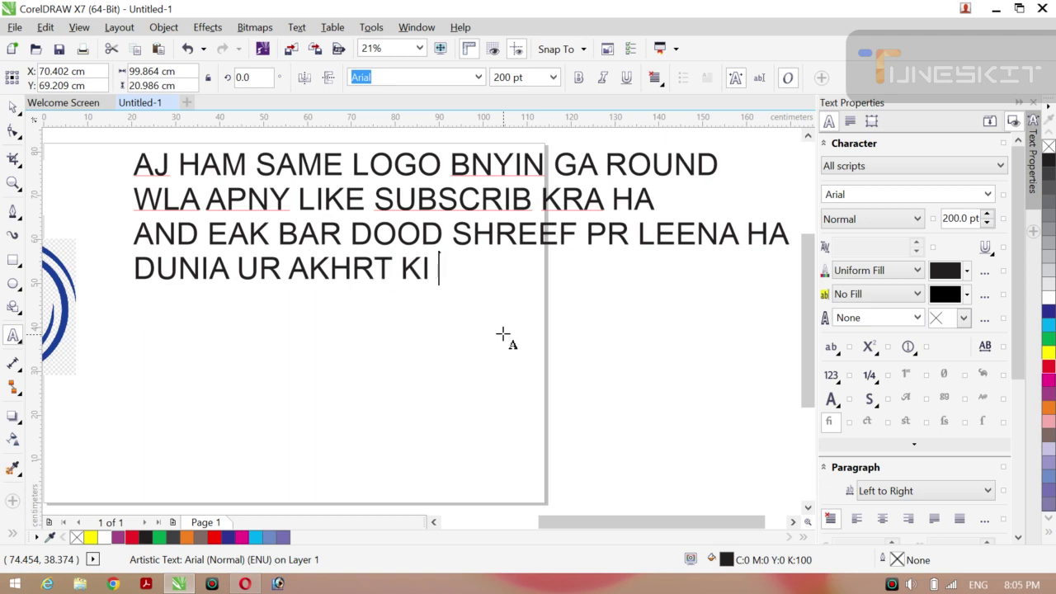
{"action": "type", "text": "KAMYB"}
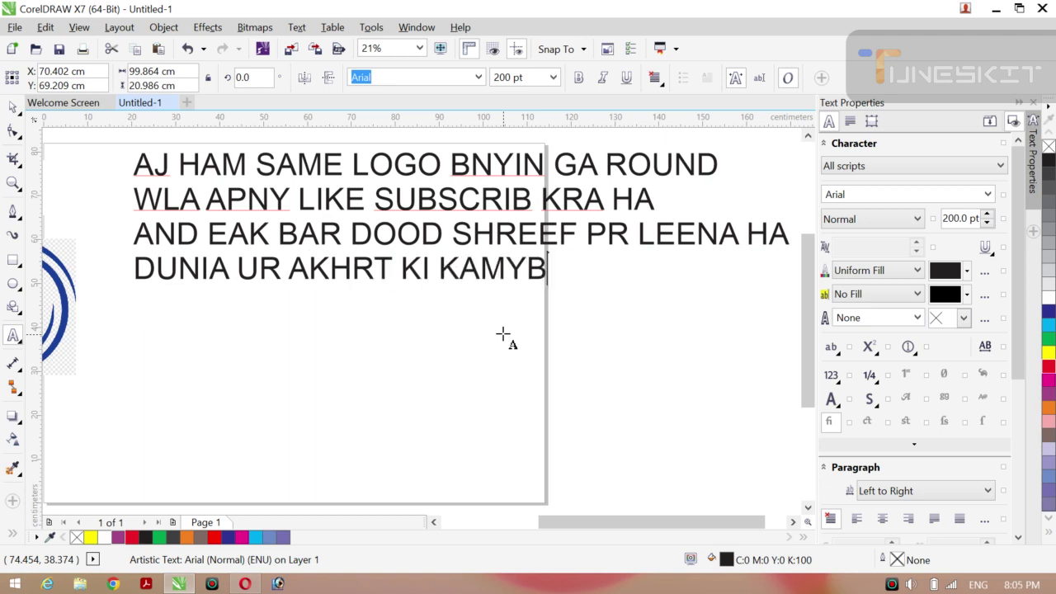
{"action": "type", "text": "I HA DROOD"}
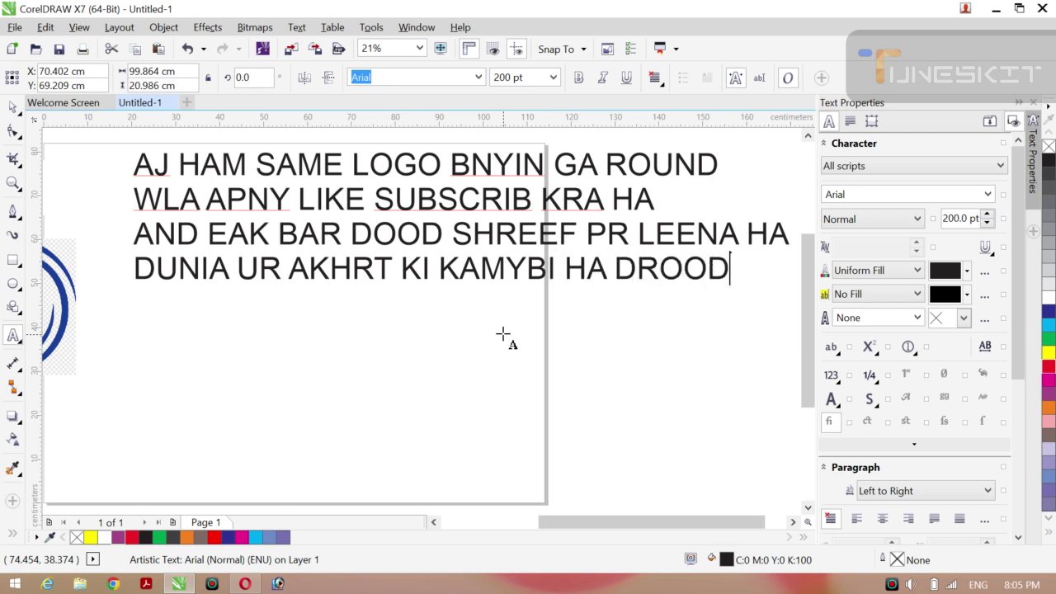
Add a fifth line to the text reading "SHRF MN".
{"action": "key", "text": "Return"}
{"action": "type", "text": "SHRF "}
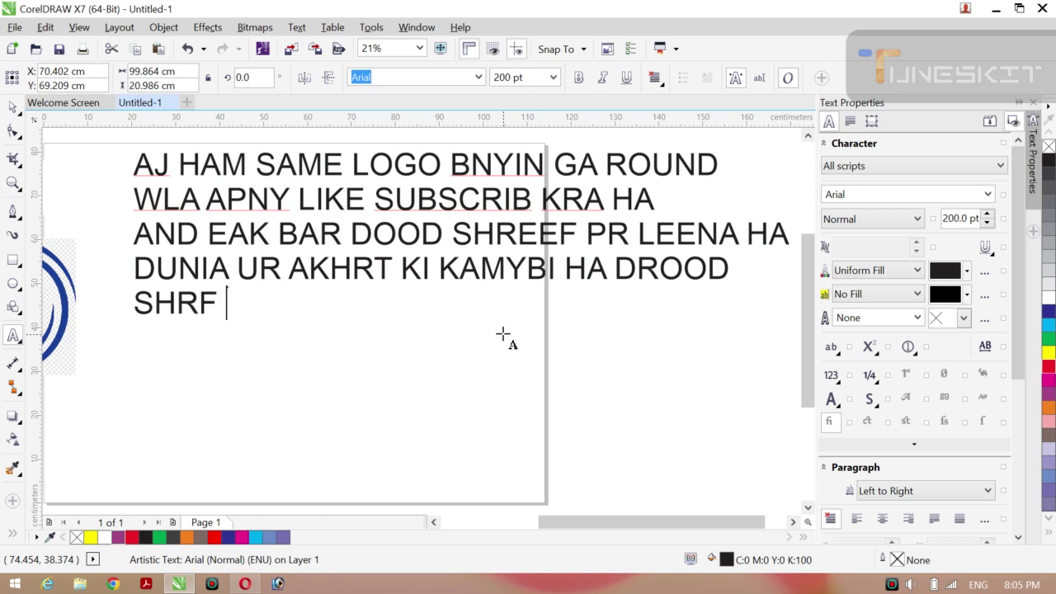
{"action": "type", "text": "MN"}
Delete the entire message text from the page, including the stray letters.
{"action": "key", "text": "ctrl+a"}
{"action": "key", "text": "Delete"}
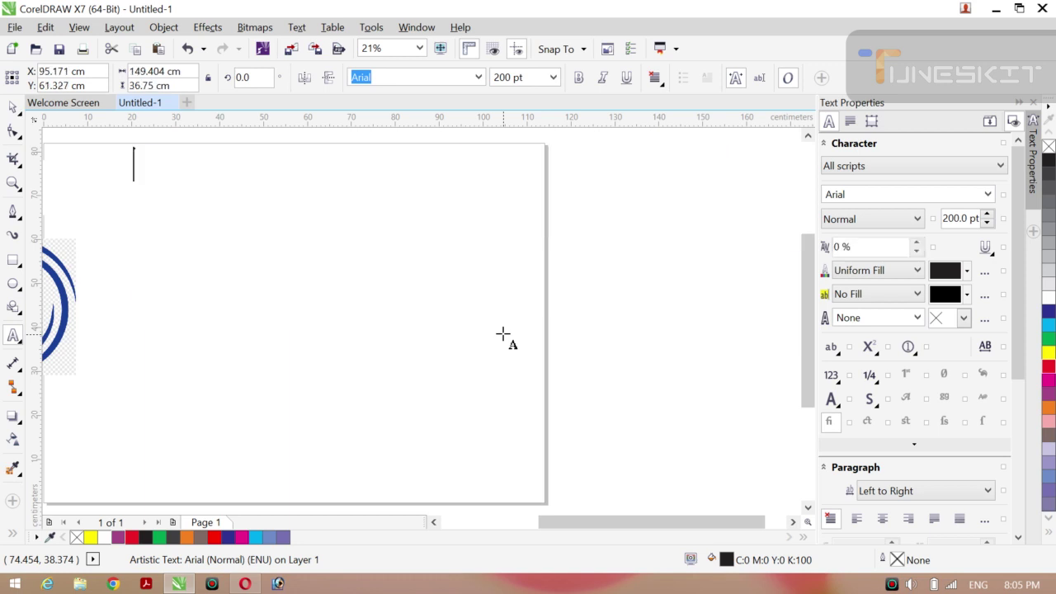
{"action": "type", "text": "Z"}
{"action": "key", "text": "Escape"}
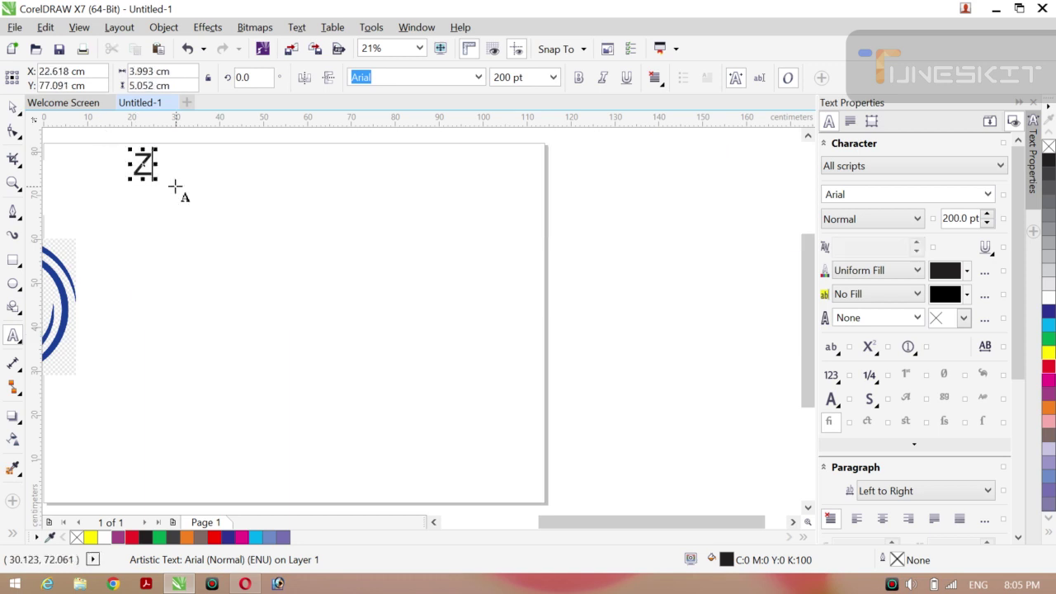
{"action": "type", "text": "Z"}
{"action": "key", "text": "ctrl+a"}
{"action": "key", "text": "Delete"}
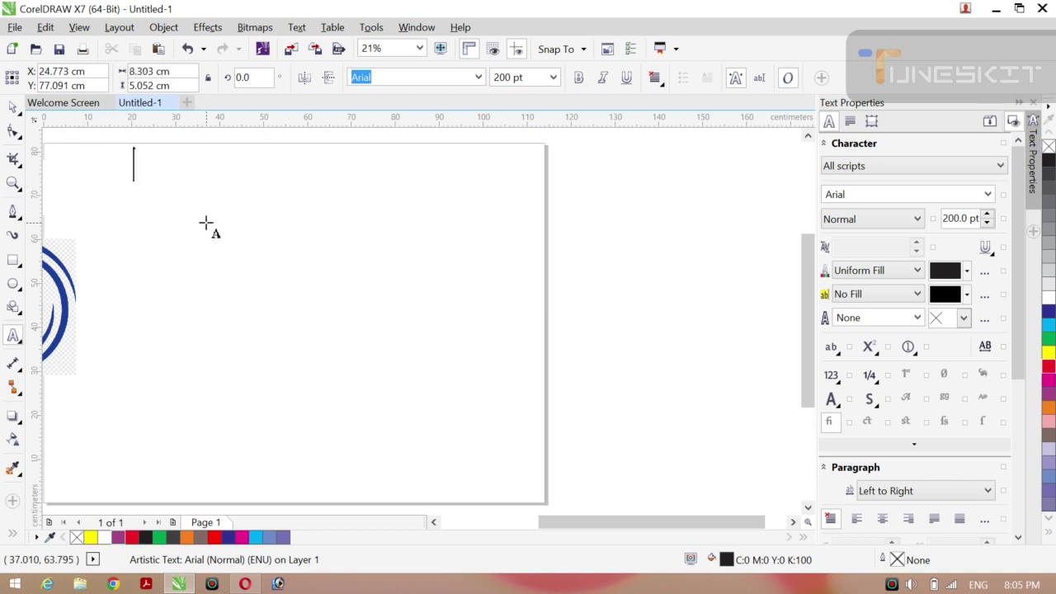
{"action": "left_click", "coordinate": [20, 111]}
{"action": "left_click", "coordinate": [31, 109]}
Move the blue ring image and the small S logo image off the page to its left, with the ring below the logo.
{"action": "key", "text": "z"}
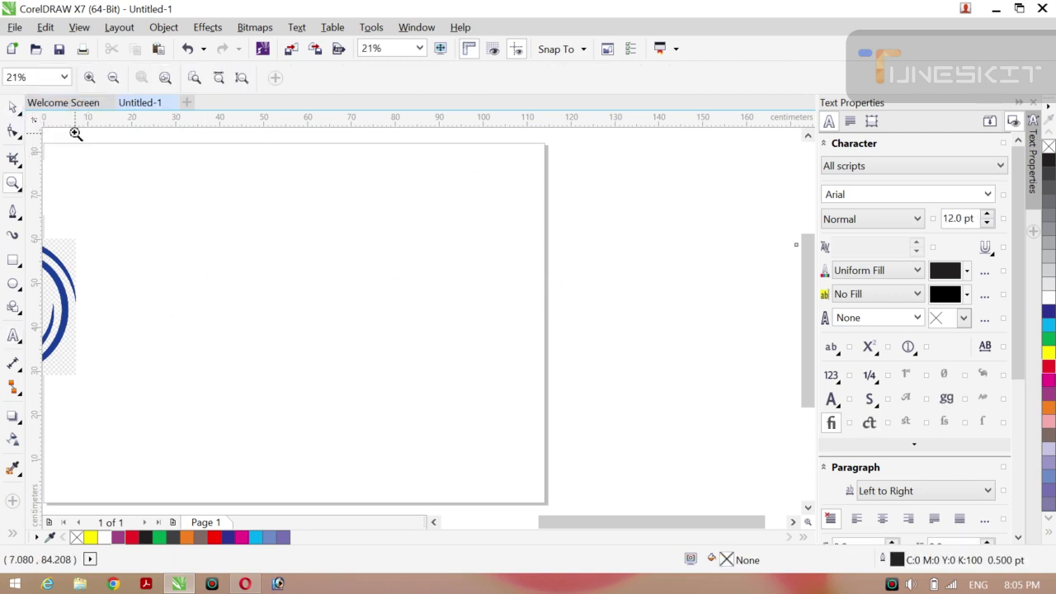
{"action": "left_click", "coordinate": [113, 78]}
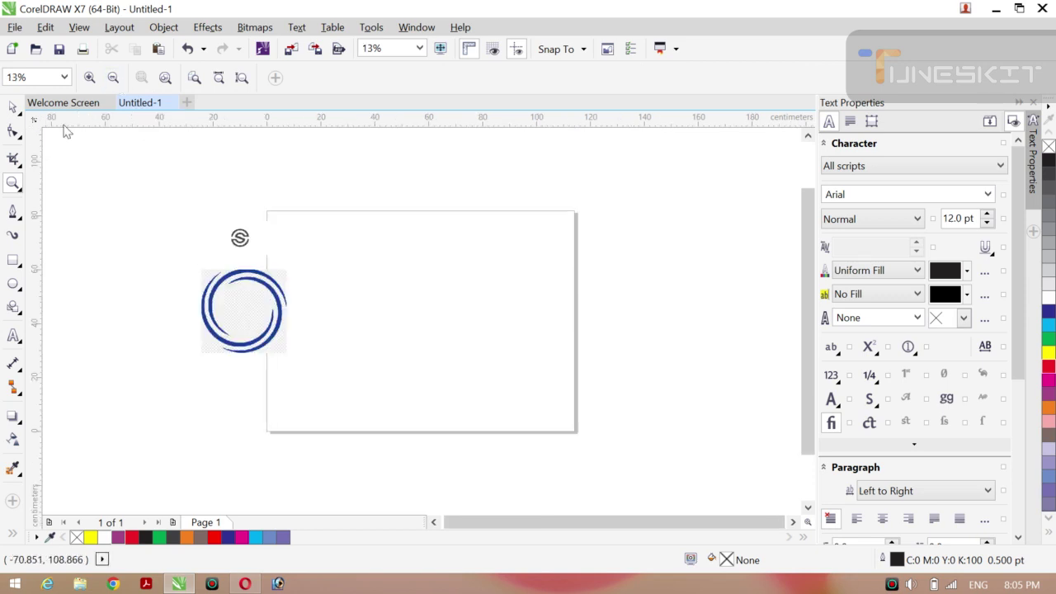
{"action": "left_click", "coordinate": [19, 117]}
{"action": "left_click", "coordinate": [33, 106]}
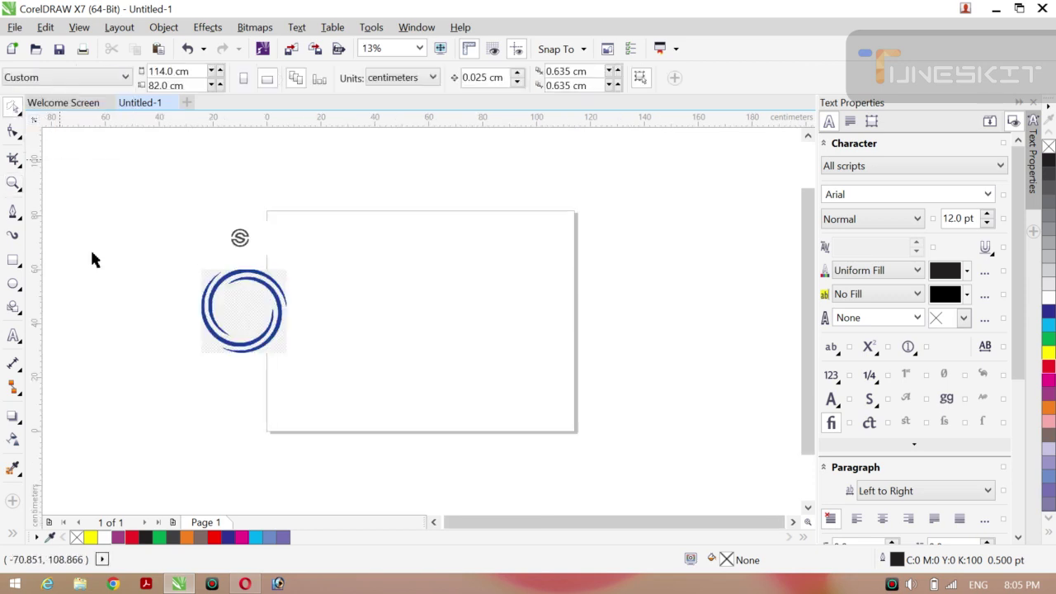
{"action": "left_click_drag", "start_coordinate": [251, 310], "coordinate": [159, 275]}
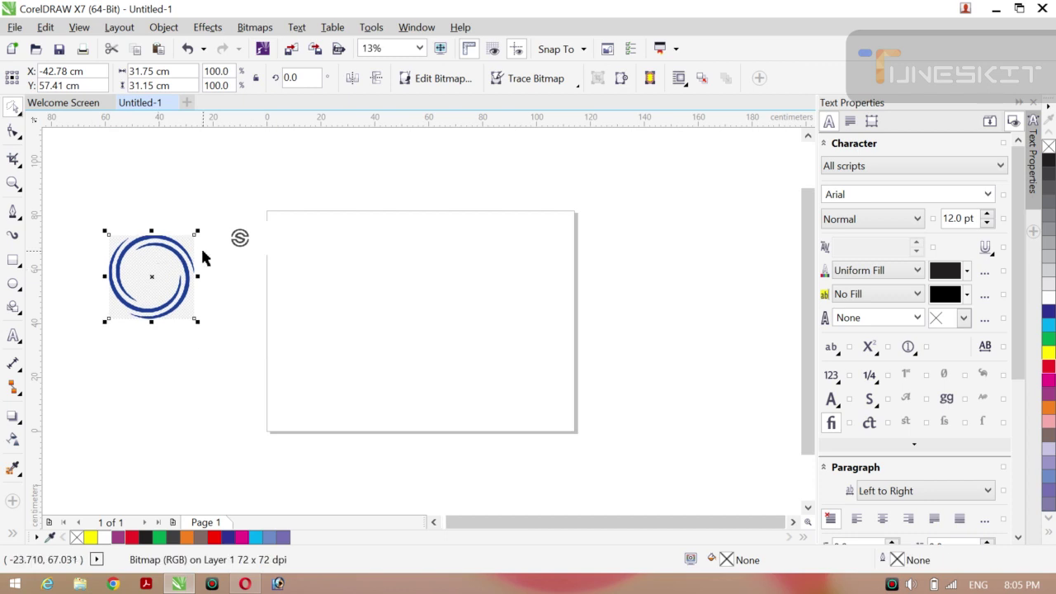
{"action": "left_click", "coordinate": [239, 238]}
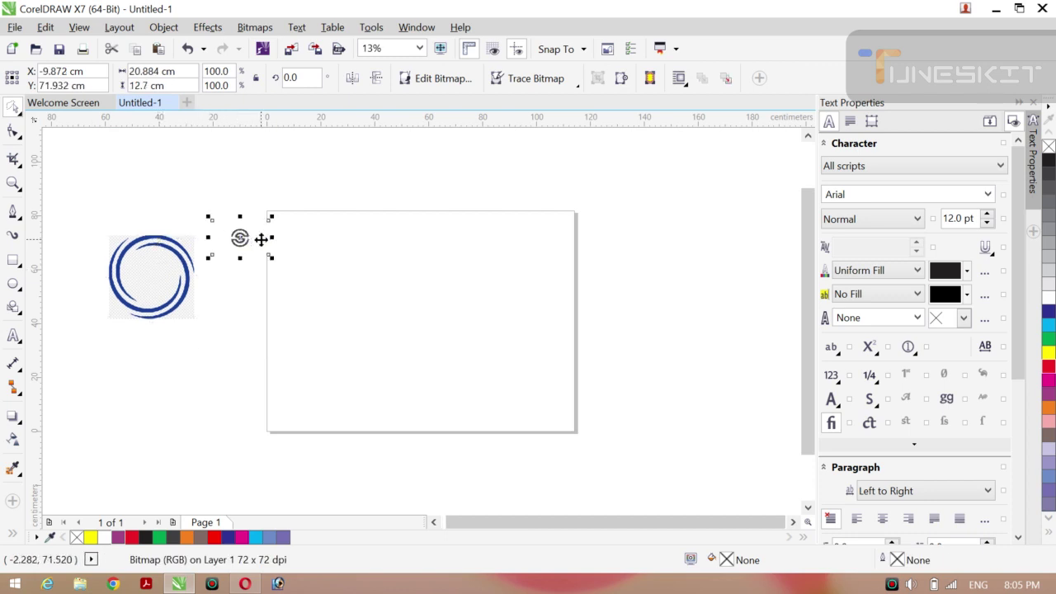
{"action": "left_click_drag", "start_coordinate": [264, 238], "coordinate": [198, 207]}
{"action": "left_click_drag", "start_coordinate": [158, 271], "coordinate": [161, 313]}
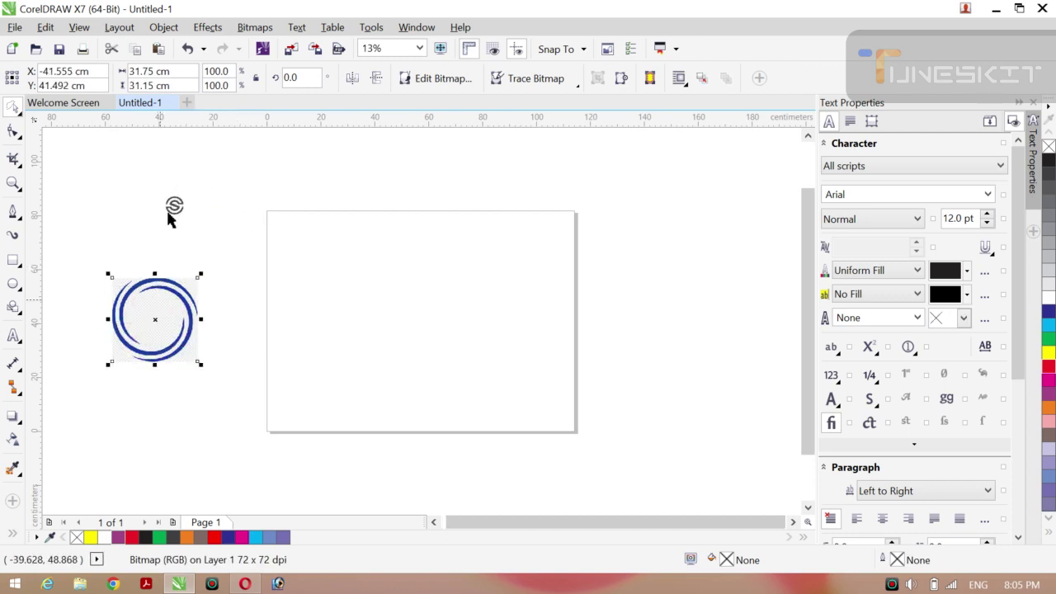
Enlarge the S logo image to about 59 × 36 cm and place it above the blue ring image beside the page.
{"action": "left_click", "coordinate": [198, 225]}
{"action": "left_click_drag", "start_coordinate": [206, 225], "coordinate": [212, 251]}
{"action": "left_click_drag", "start_coordinate": [126, 198], "coordinate": [90, 189]}
{"action": "left_click", "coordinate": [148, 302]}
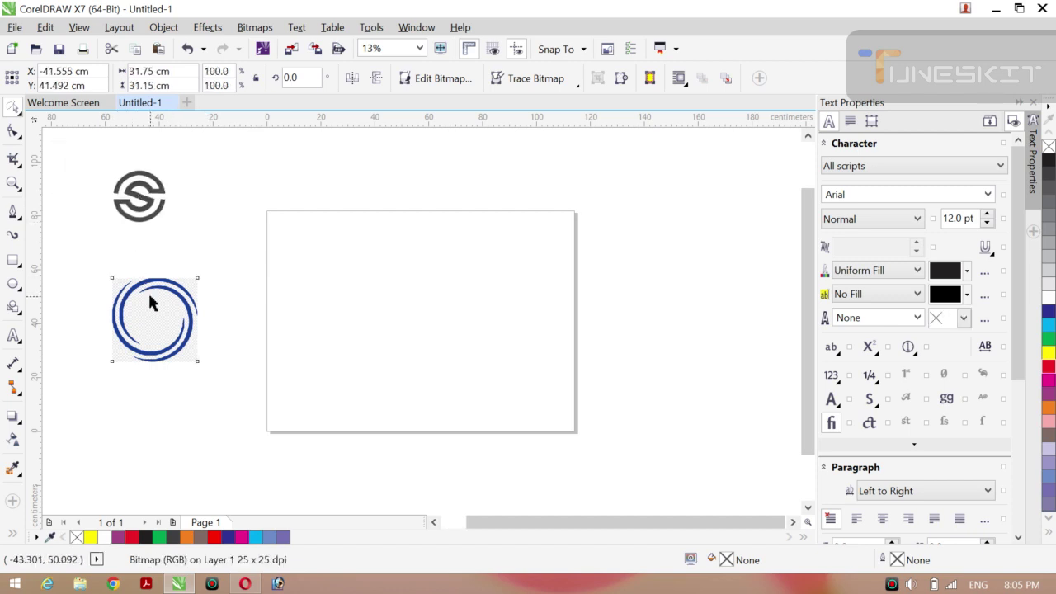
{"action": "left_click", "coordinate": [177, 253]}
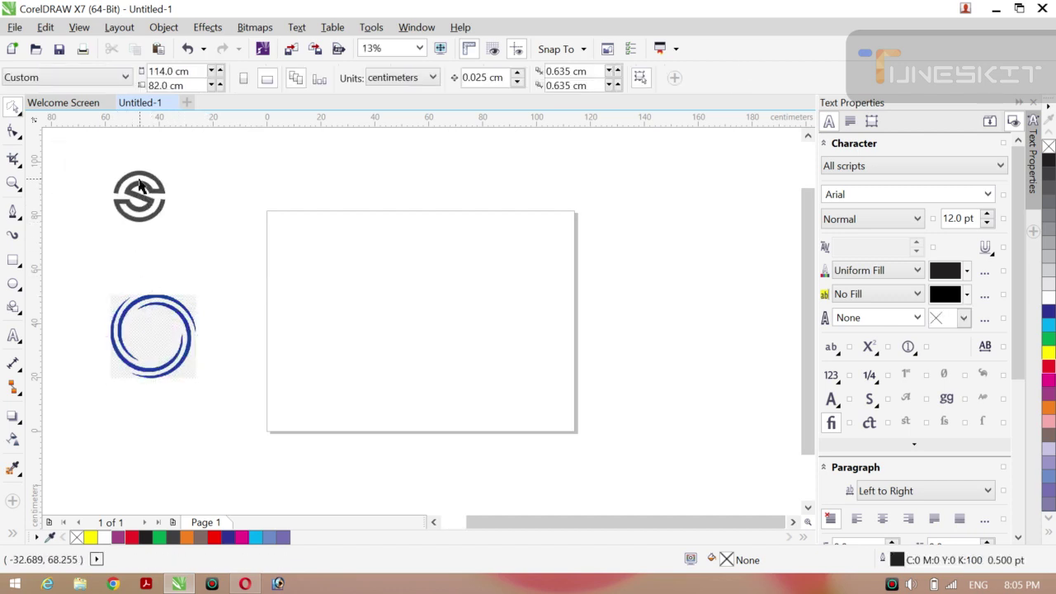
{"action": "left_click", "coordinate": [138, 179]}
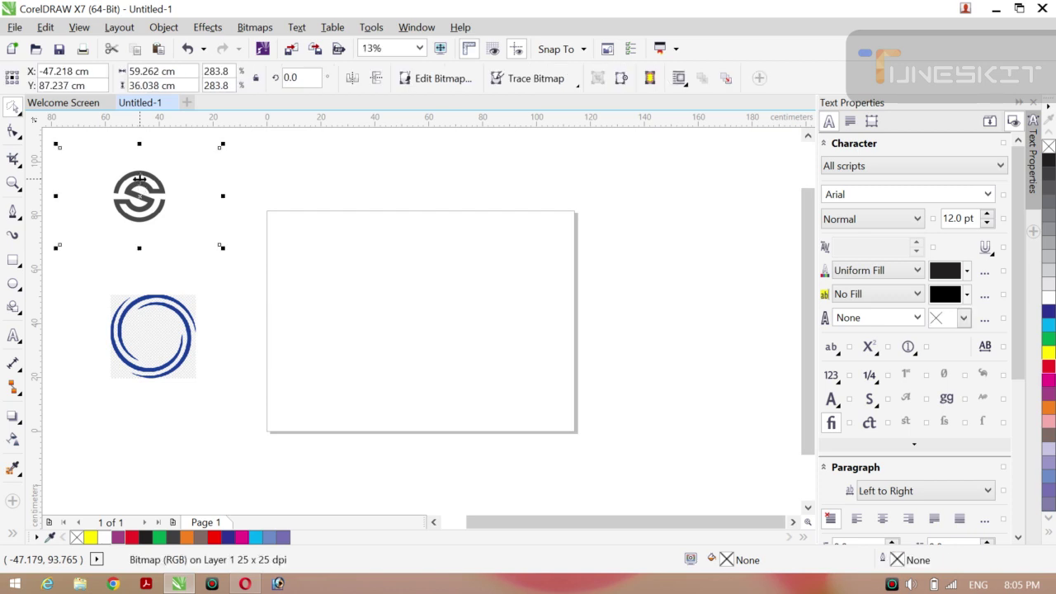
Center the blue ring image on the page and enlarge it proportionally until it nearly fills the page height.
{"action": "left_click", "coordinate": [174, 368]}
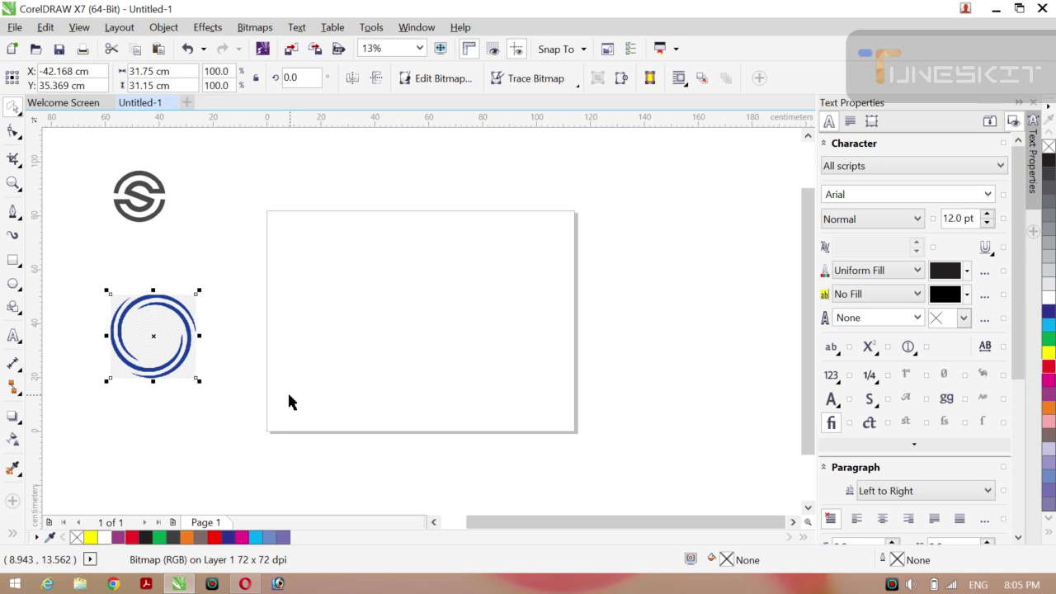
{"action": "key", "text": "p"}
{"action": "left_click", "coordinate": [262, 450]}
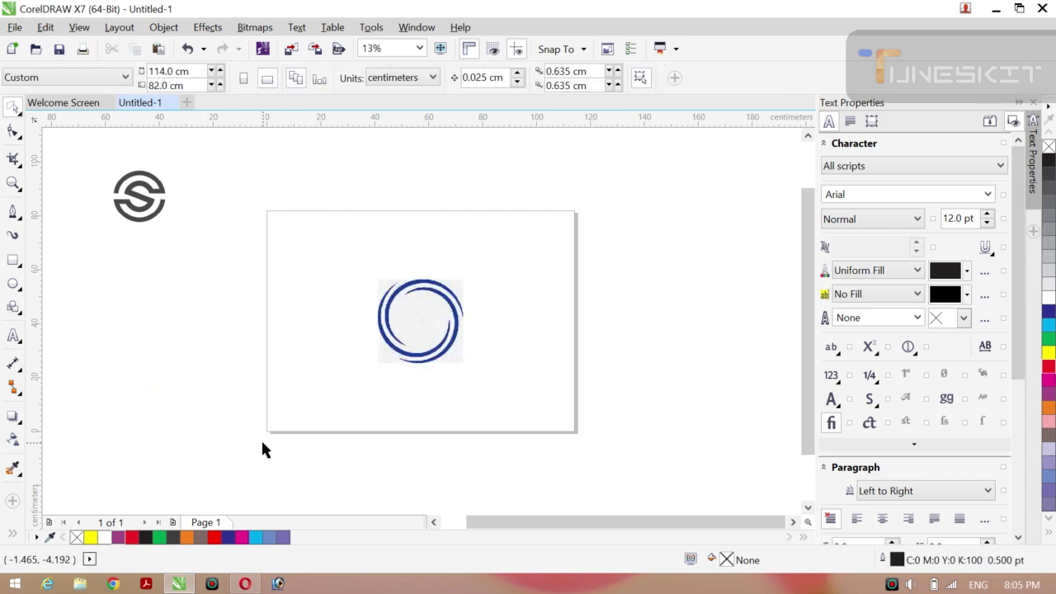
{"action": "left_click", "coordinate": [440, 361]}
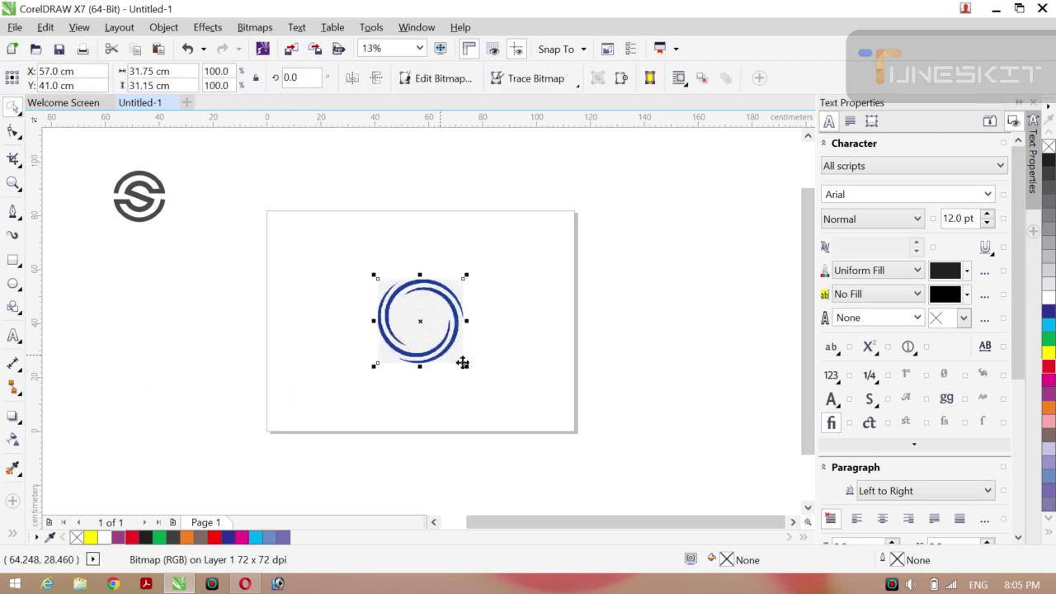
{"action": "left_click_drag", "start_coordinate": [465, 366], "coordinate": [538, 420]}
{"action": "left_click", "coordinate": [699, 410]}
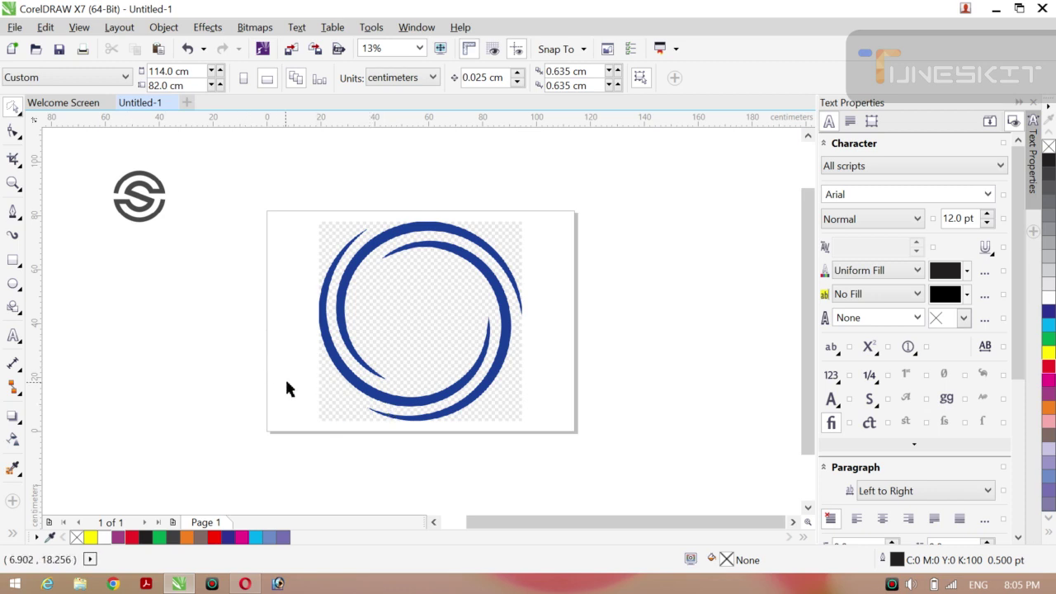
Draw a straight Pen line from the ring's lower-left inner tip to its right outer tip and convert it to a curve.
{"action": "left_click", "coordinate": [14, 214]}
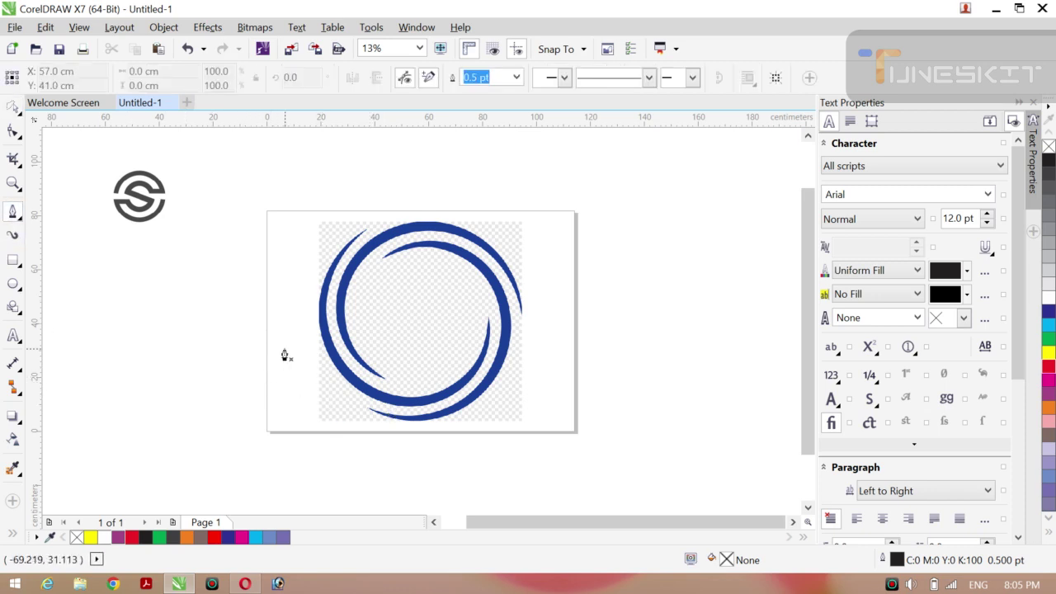
{"action": "left_click", "coordinate": [384, 378]}
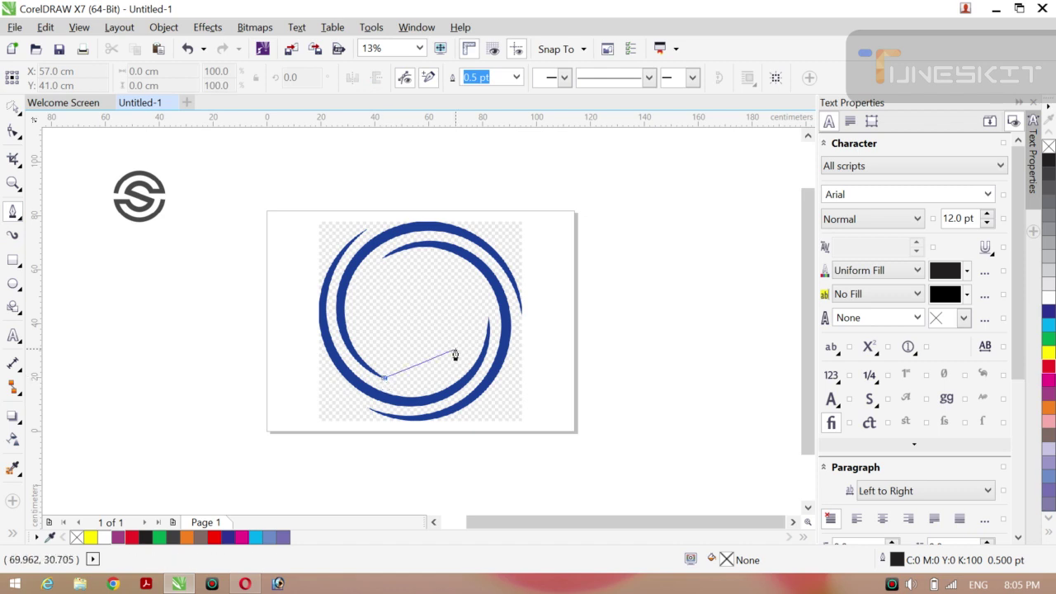
{"action": "left_click", "coordinate": [522, 313]}
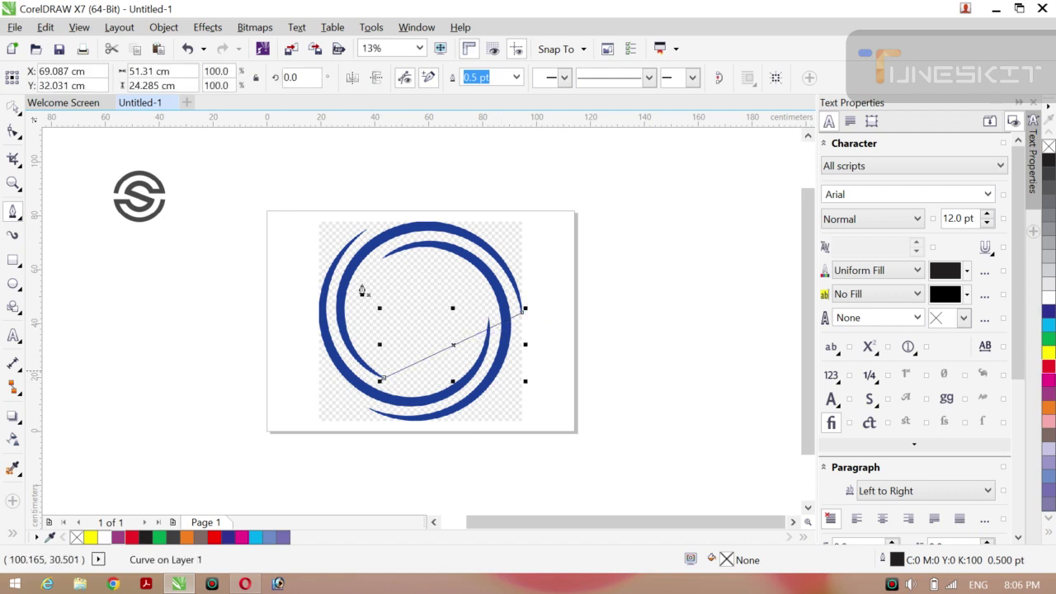
{"action": "left_click", "coordinate": [13, 130]}
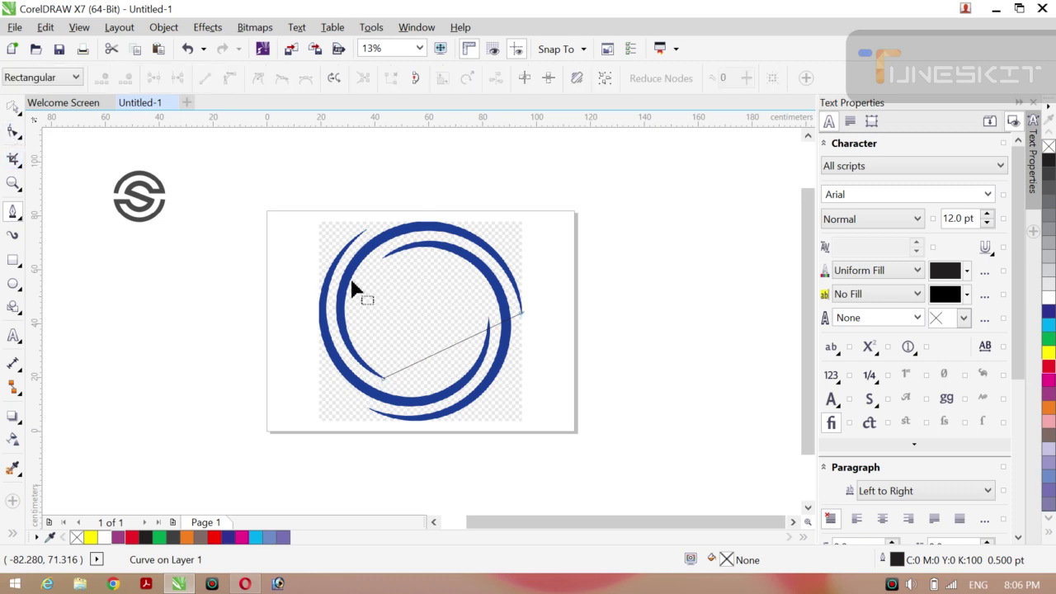
{"action": "right_click", "coordinate": [450, 340]}
{"action": "left_click", "coordinate": [488, 142]}
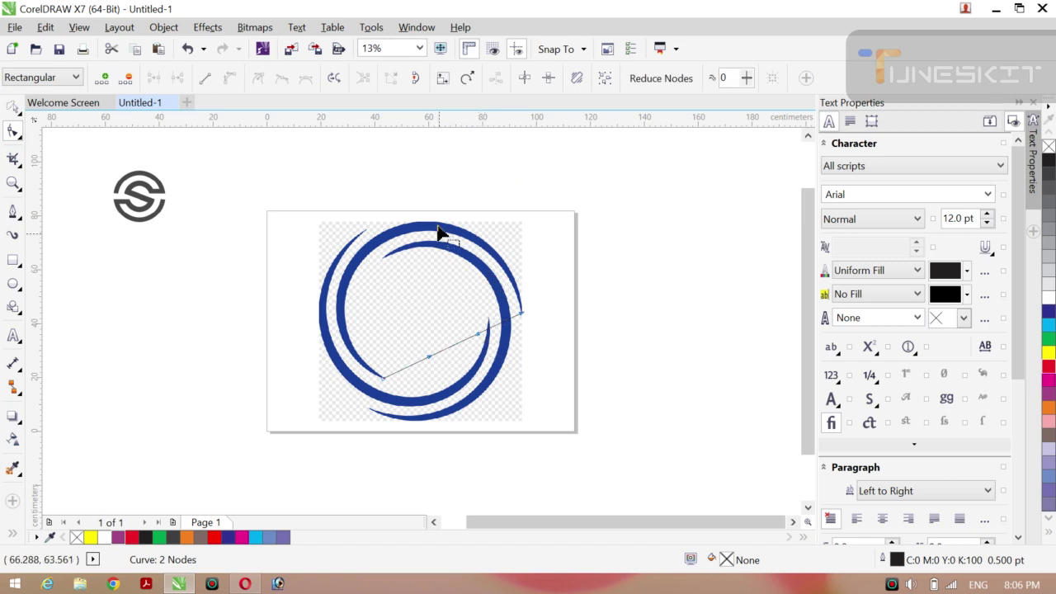
Bend the line upward by its two control handles into an arc along the ring's left inner edge and top.
{"action": "left_click_drag", "start_coordinate": [481, 341], "coordinate": [430, 241]}
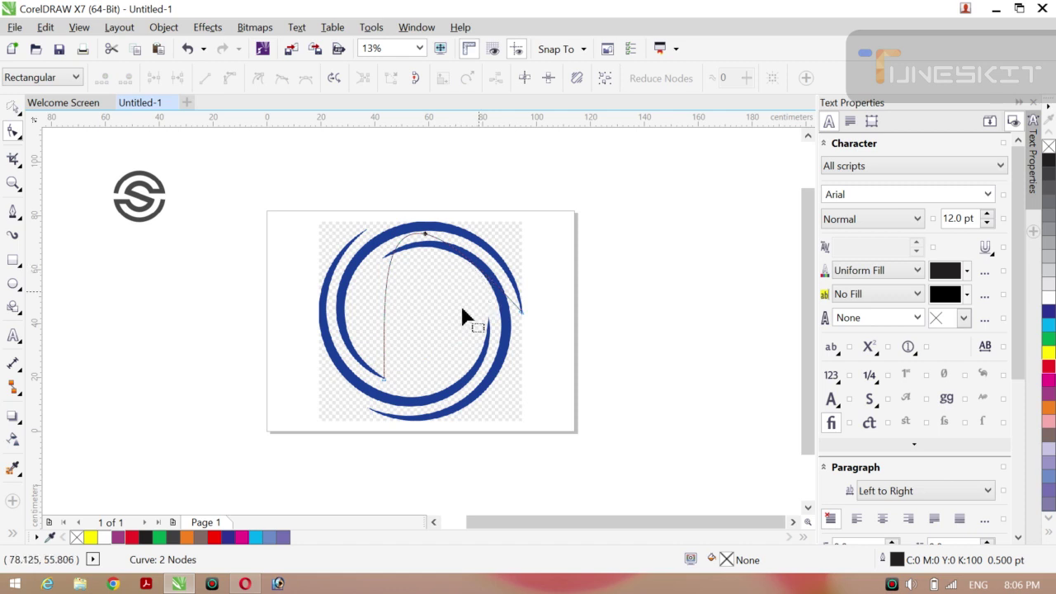
{"action": "key", "text": "ctrl+z"}
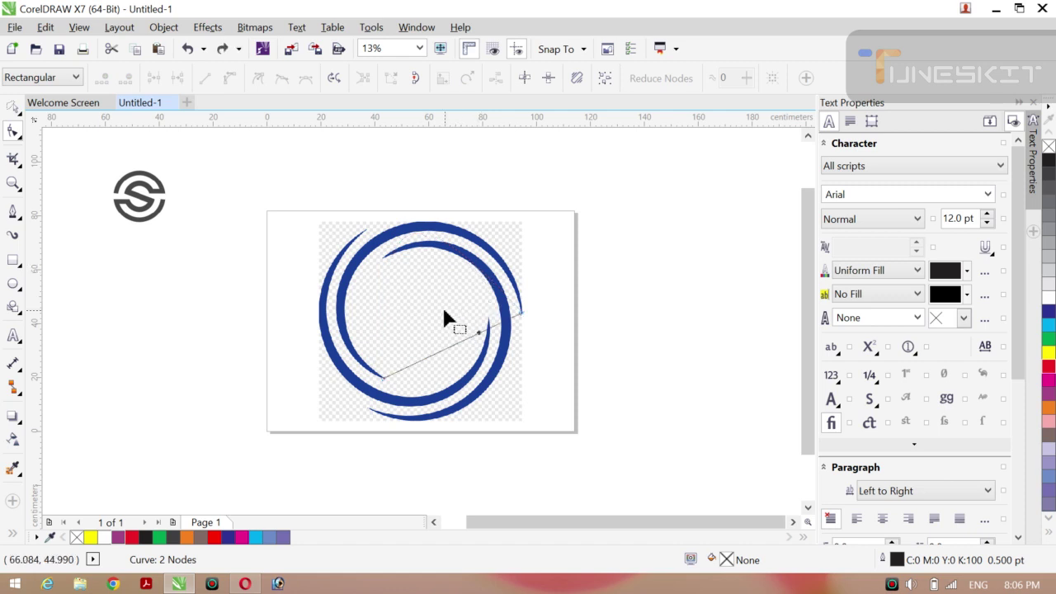
{"action": "left_click", "coordinate": [520, 316]}
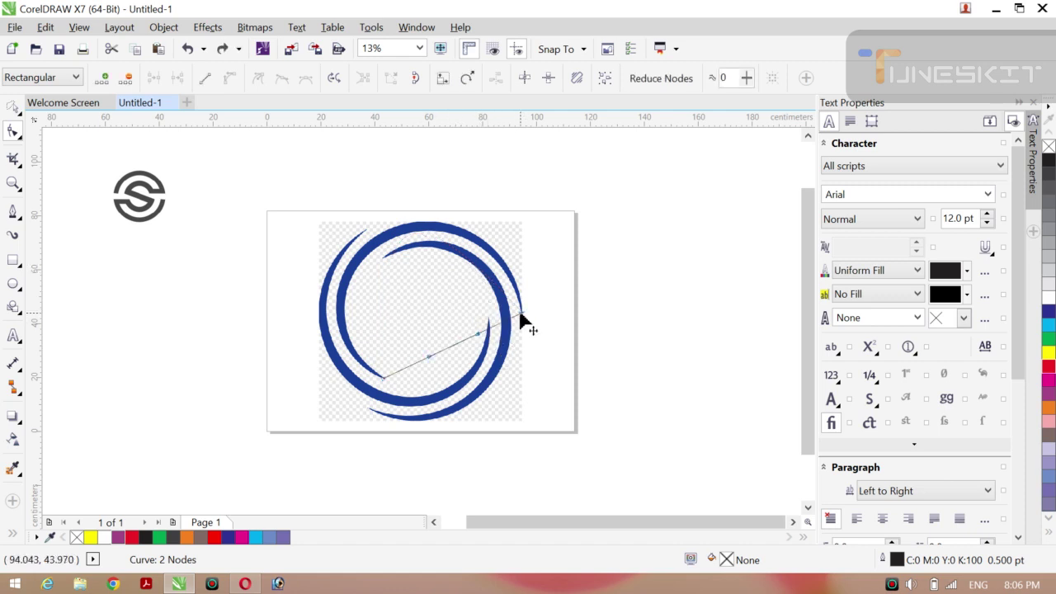
{"action": "left_click_drag", "start_coordinate": [475, 339], "coordinate": [465, 261]}
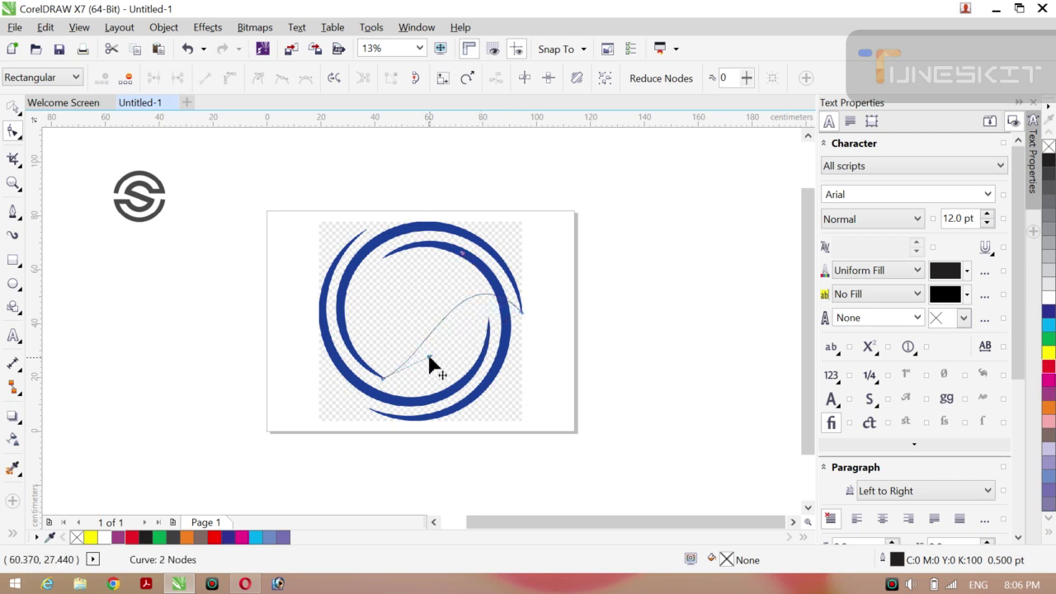
{"action": "left_click_drag", "start_coordinate": [429, 359], "coordinate": [349, 262]}
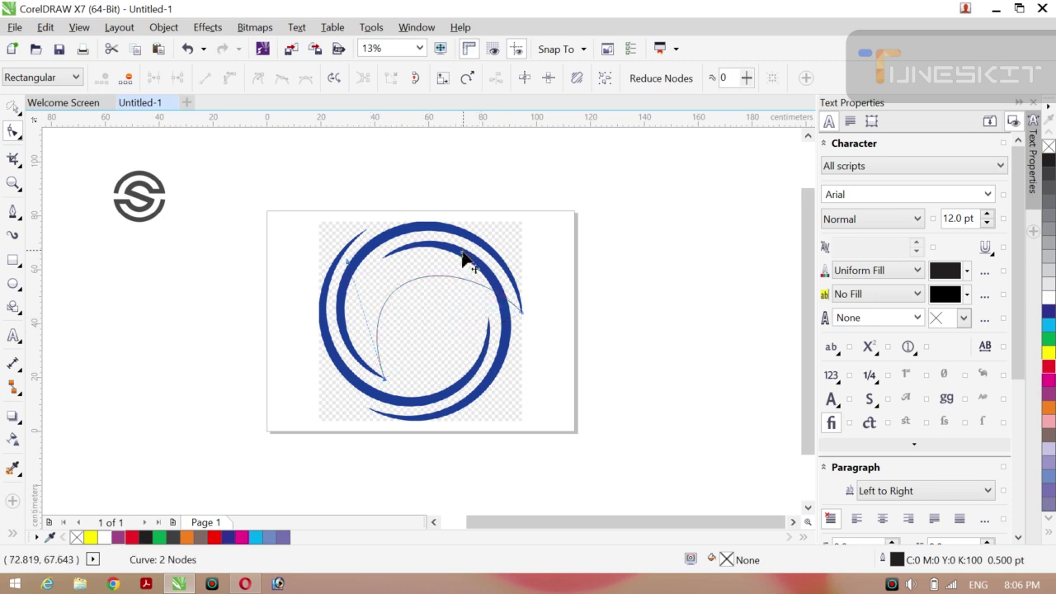
{"action": "left_click_drag", "start_coordinate": [463, 262], "coordinate": [462, 200]}
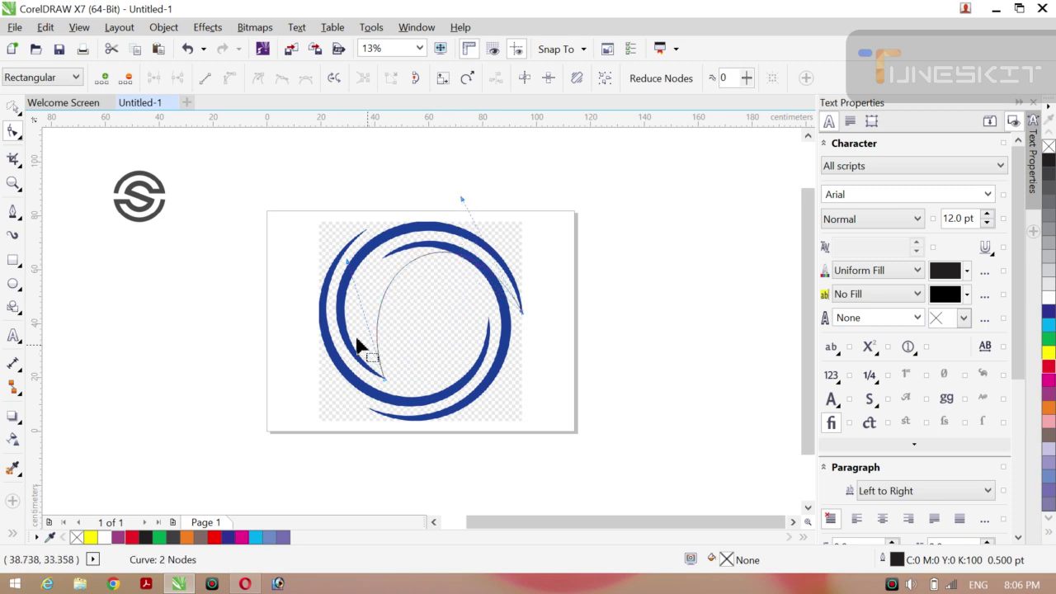
{"action": "left_click_drag", "start_coordinate": [347, 265], "coordinate": [260, 283]}
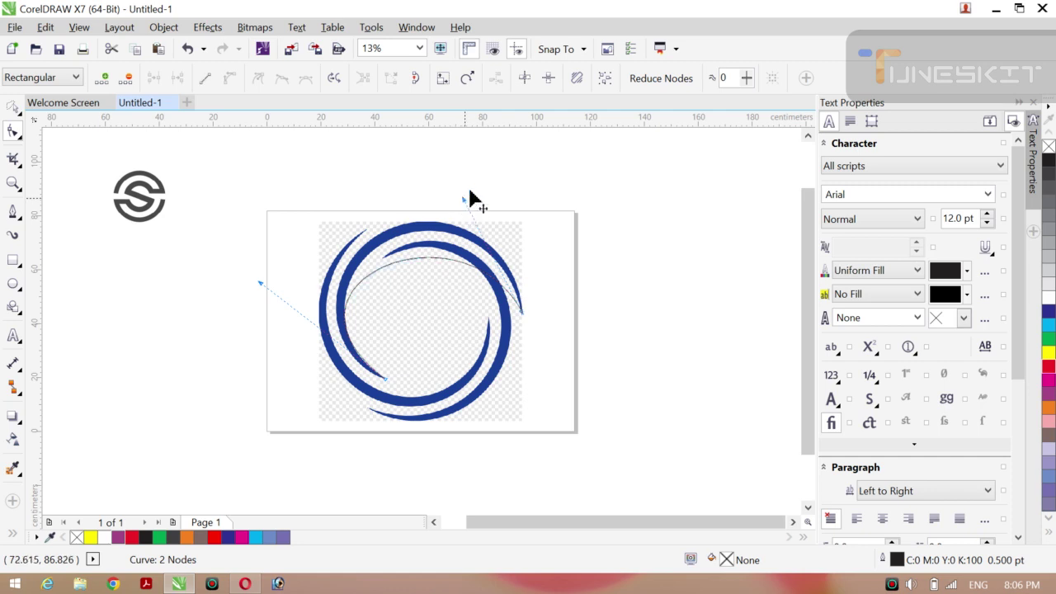
{"action": "left_click_drag", "start_coordinate": [462, 199], "coordinate": [469, 161]}
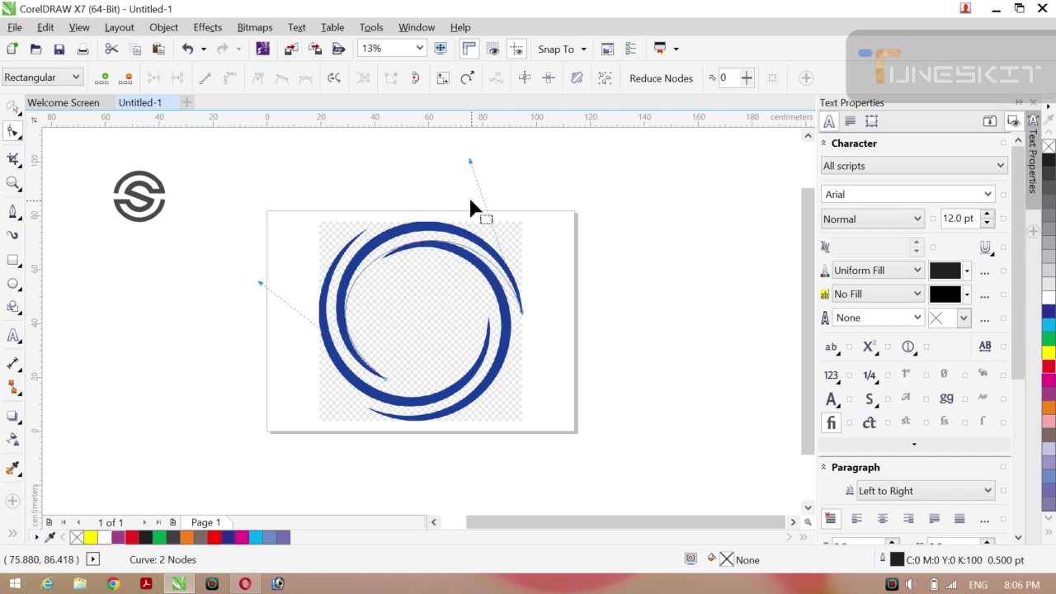
Lengthen the arc's right-end control handle upward and lower its left-end handle slightly to fit the ring's upper band.
{"action": "left_click", "coordinate": [467, 158]}
{"action": "left_click", "coordinate": [520, 312]}
{"action": "left_click_drag", "start_coordinate": [468, 155], "coordinate": [461, 133]}
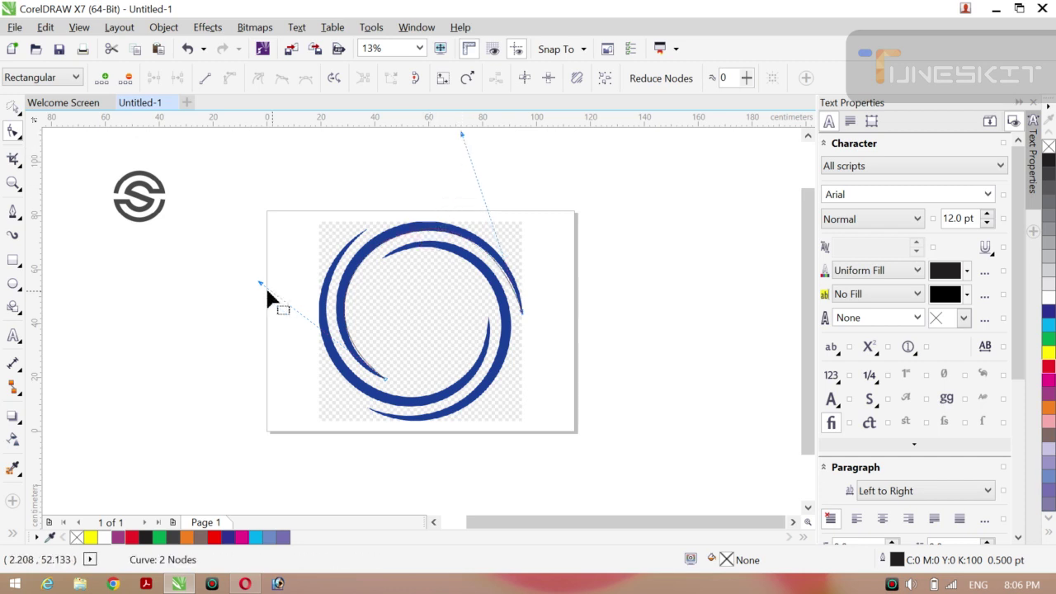
{"action": "left_click_drag", "start_coordinate": [258, 286], "coordinate": [258, 291]}
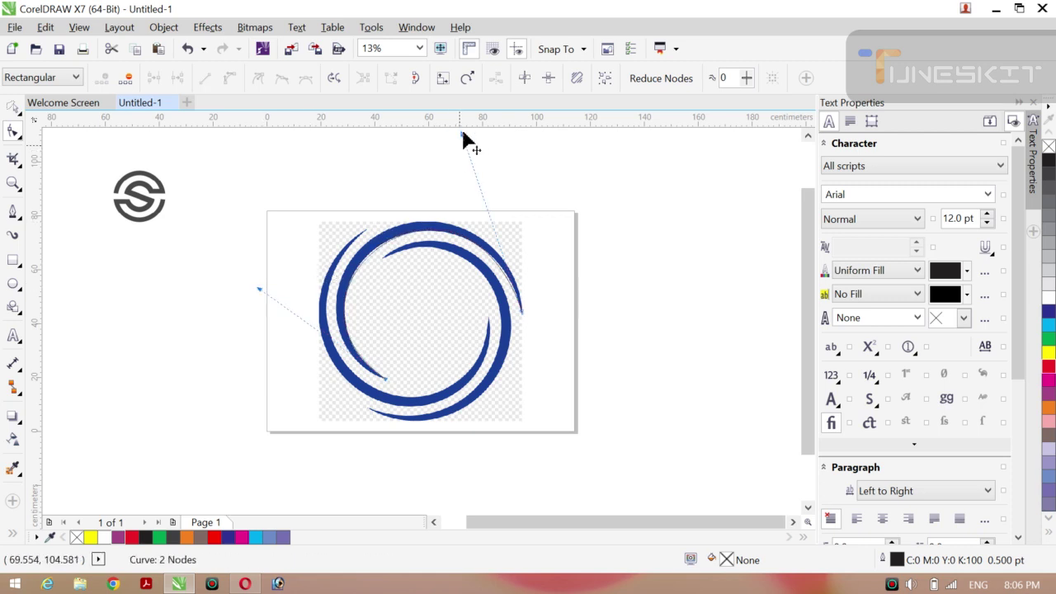
{"action": "left_click_drag", "start_coordinate": [460, 133], "coordinate": [462, 133]}
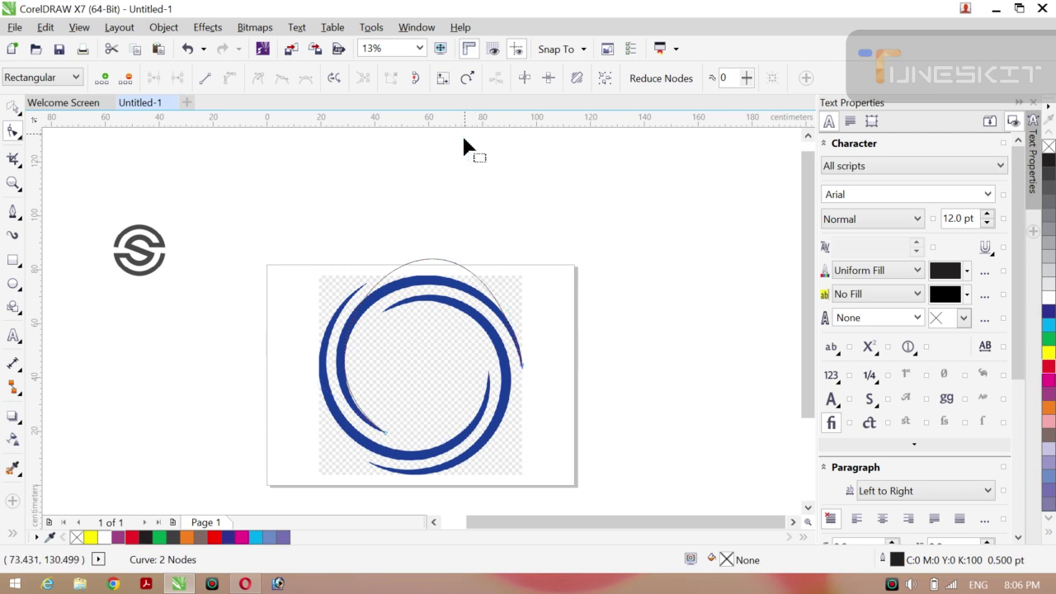
{"action": "left_click", "coordinate": [464, 148]}
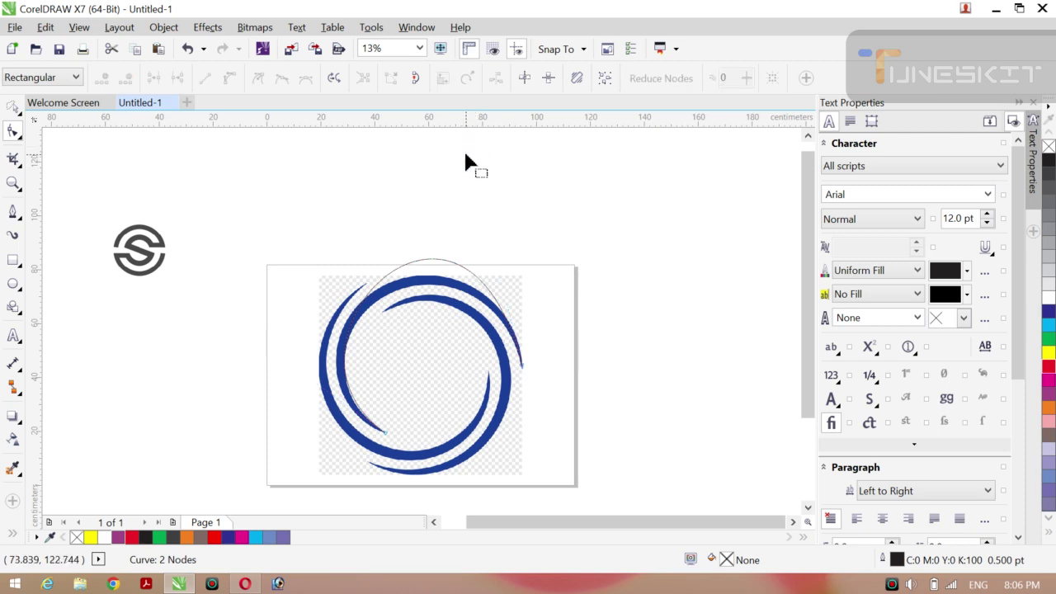
Shorten the arc's right-end control handle to bring the bulging top back down onto the ring's upper band.
{"action": "left_click", "coordinate": [523, 373]}
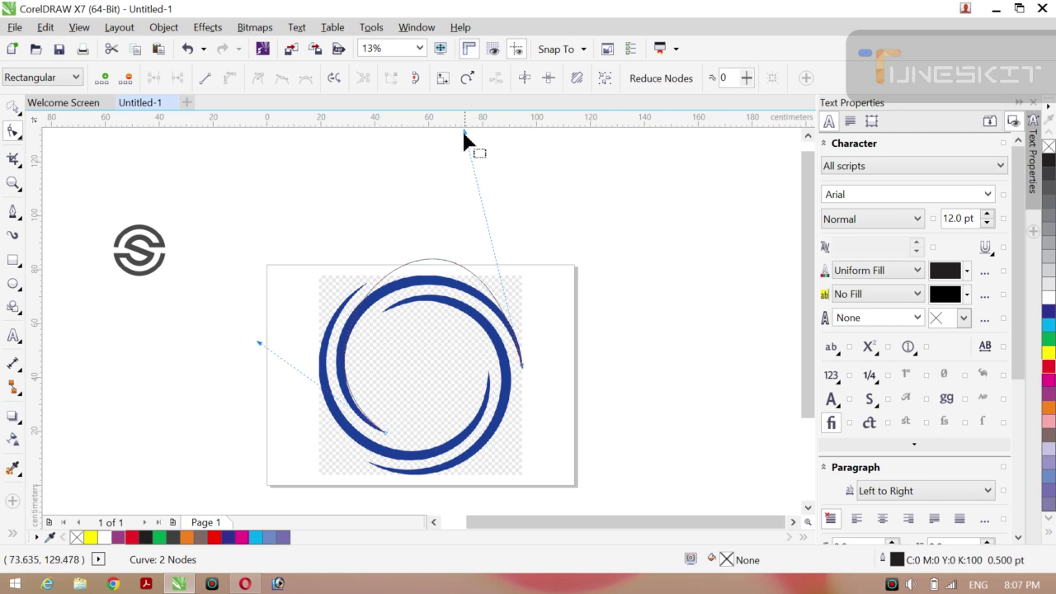
{"action": "left_click_drag", "start_coordinate": [463, 132], "coordinate": [457, 168]}
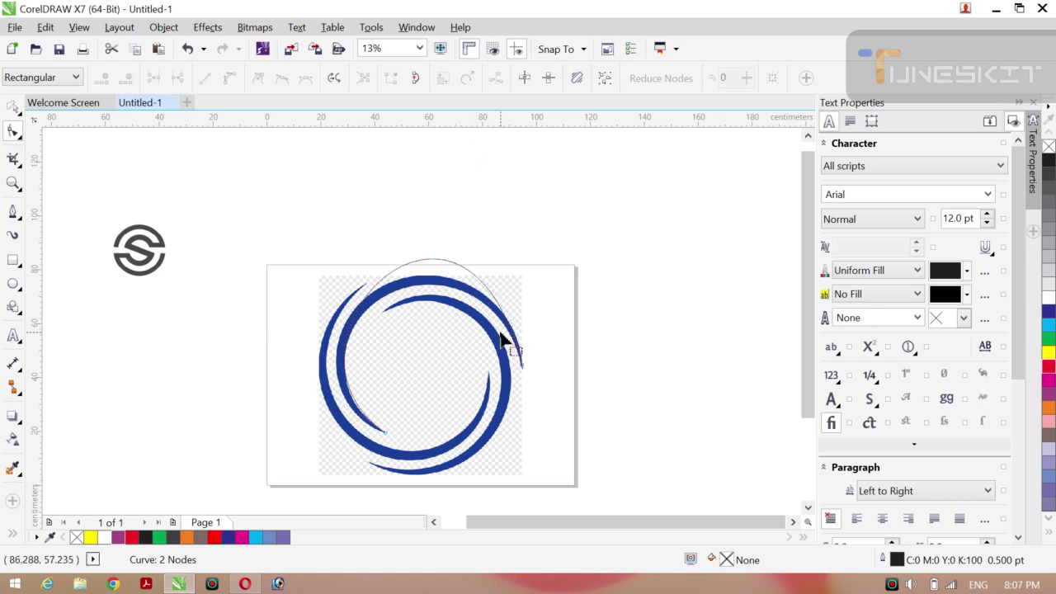
{"action": "left_click", "coordinate": [520, 365]}
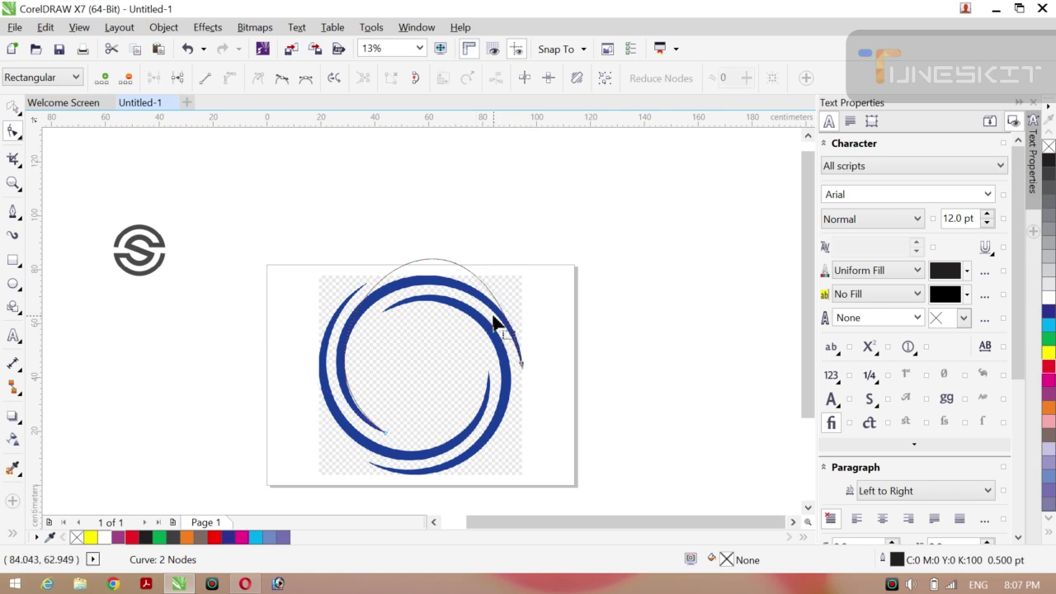
{"action": "left_click", "coordinate": [523, 368]}
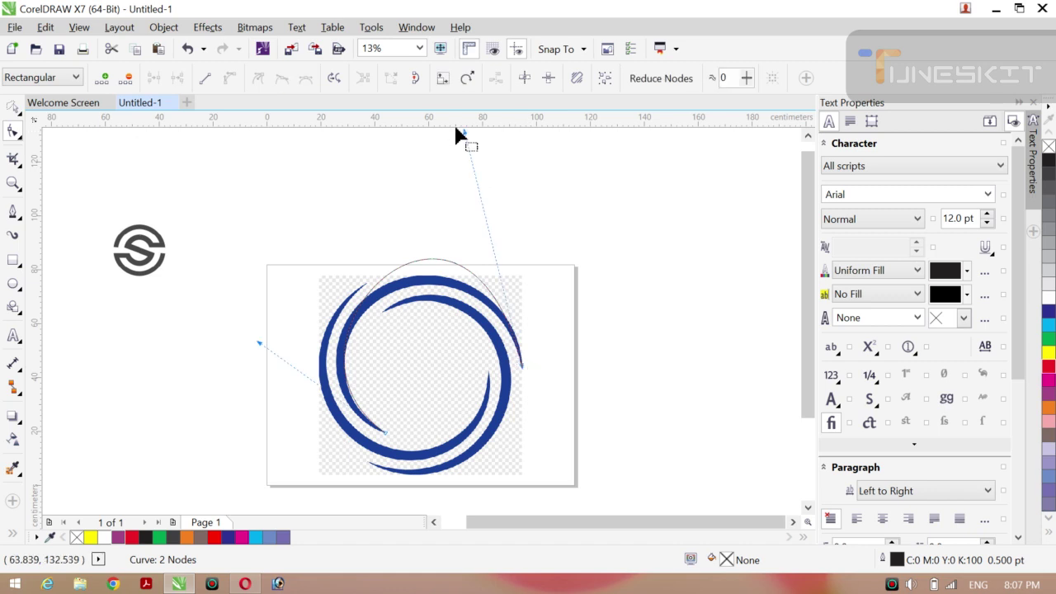
{"action": "left_click_drag", "start_coordinate": [450, 168], "coordinate": [456, 189]}
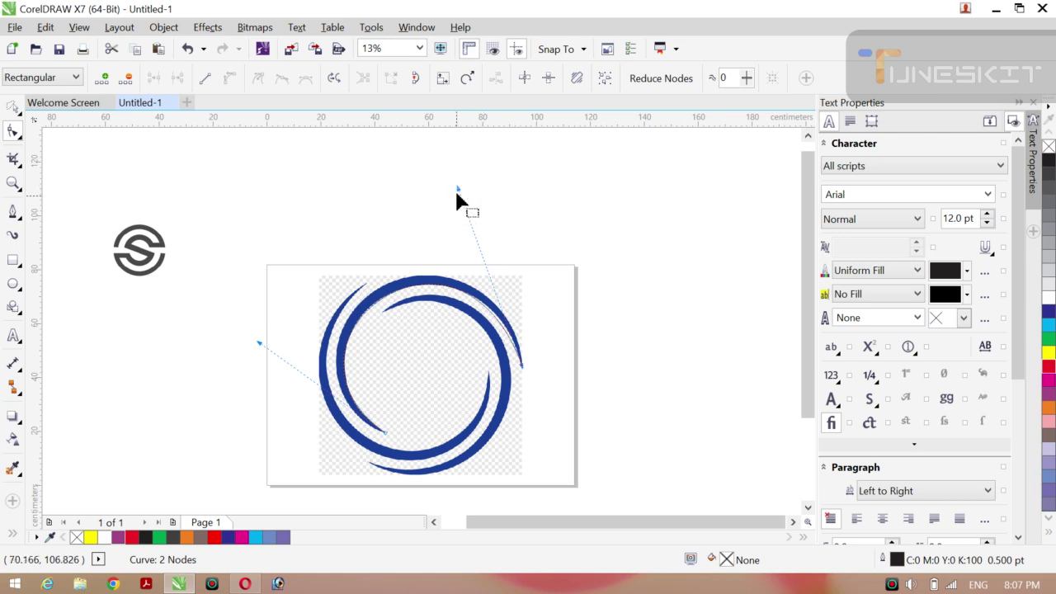
Fine-tune both control handles alternately so the arc follows the ring's left side, top and right outer edge.
{"action": "left_click_drag", "start_coordinate": [458, 189], "coordinate": [469, 186]}
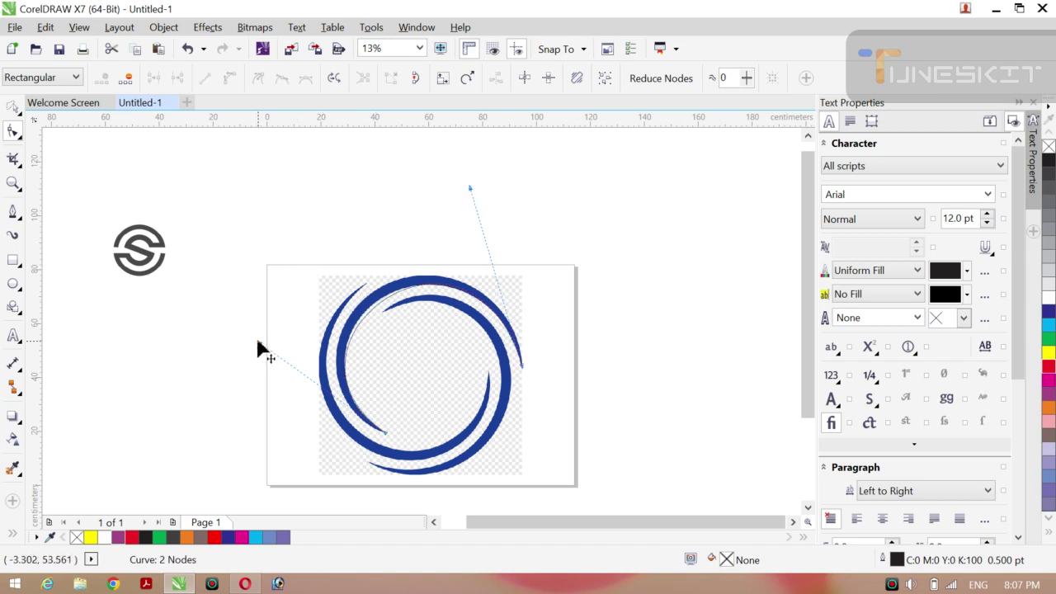
{"action": "left_click_drag", "start_coordinate": [257, 342], "coordinate": [252, 332]}
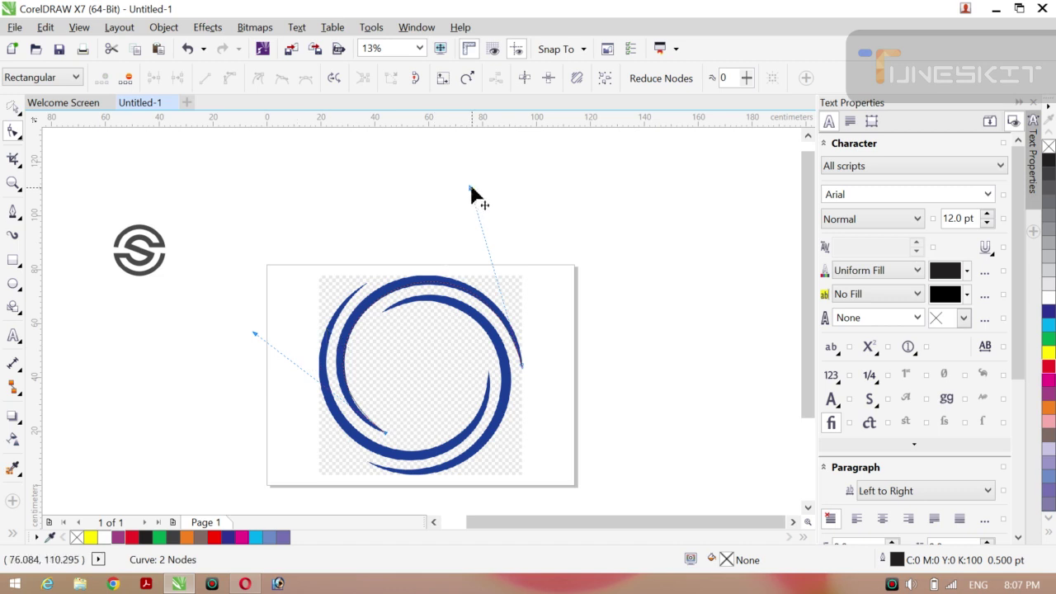
{"action": "left_click_drag", "start_coordinate": [471, 189], "coordinate": [467, 195]}
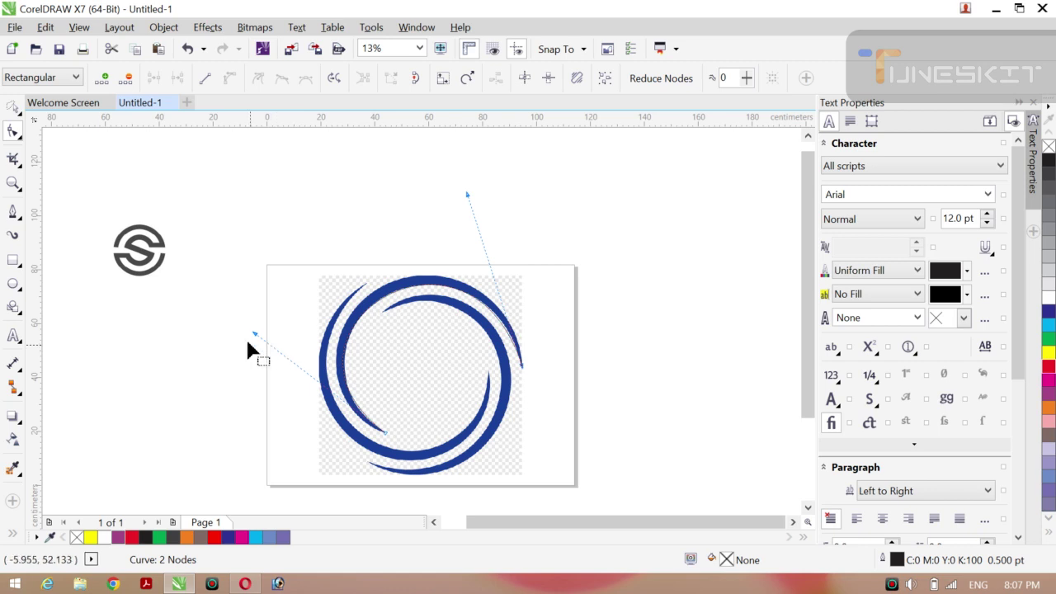
{"action": "left_click_drag", "start_coordinate": [254, 335], "coordinate": [254, 337]}
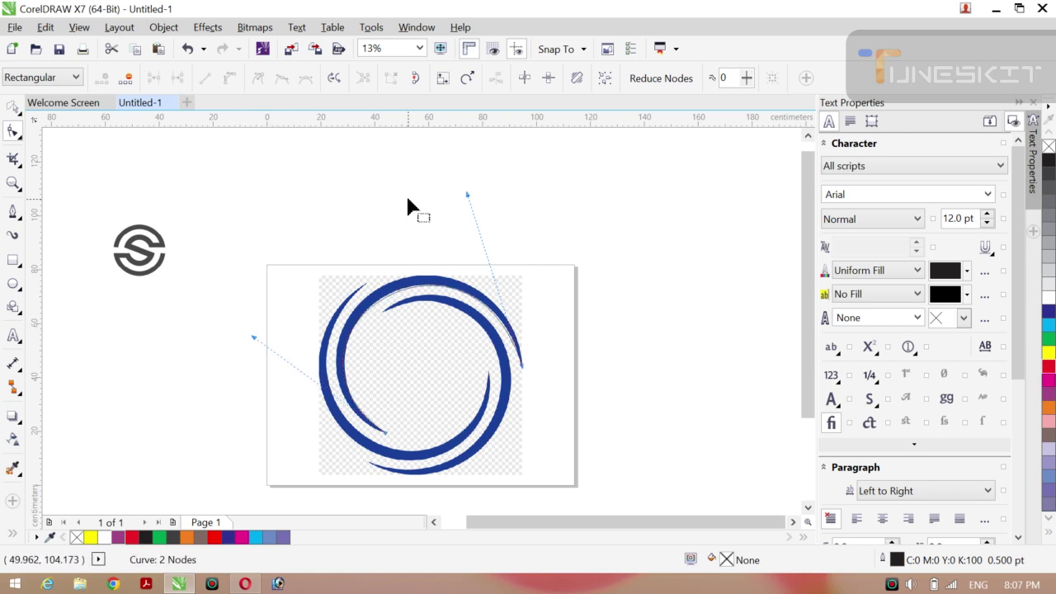
{"action": "left_click_drag", "start_coordinate": [467, 189], "coordinate": [465, 192]}
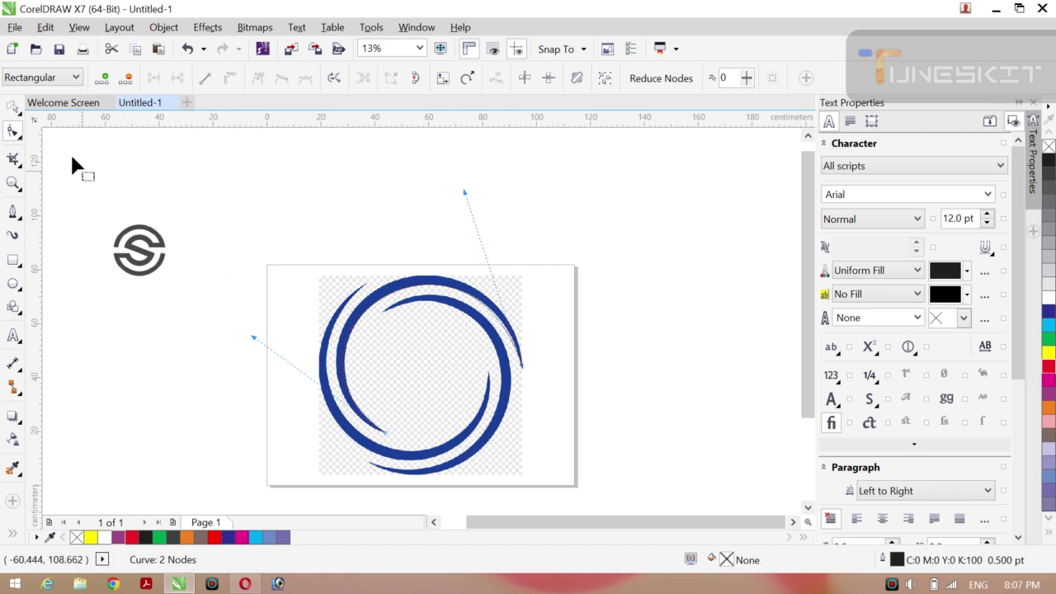
Move the arc slightly up and left to about X 59.1, Y 50.5 cm, and give it a red outline.
{"action": "left_click", "coordinate": [19, 113]}
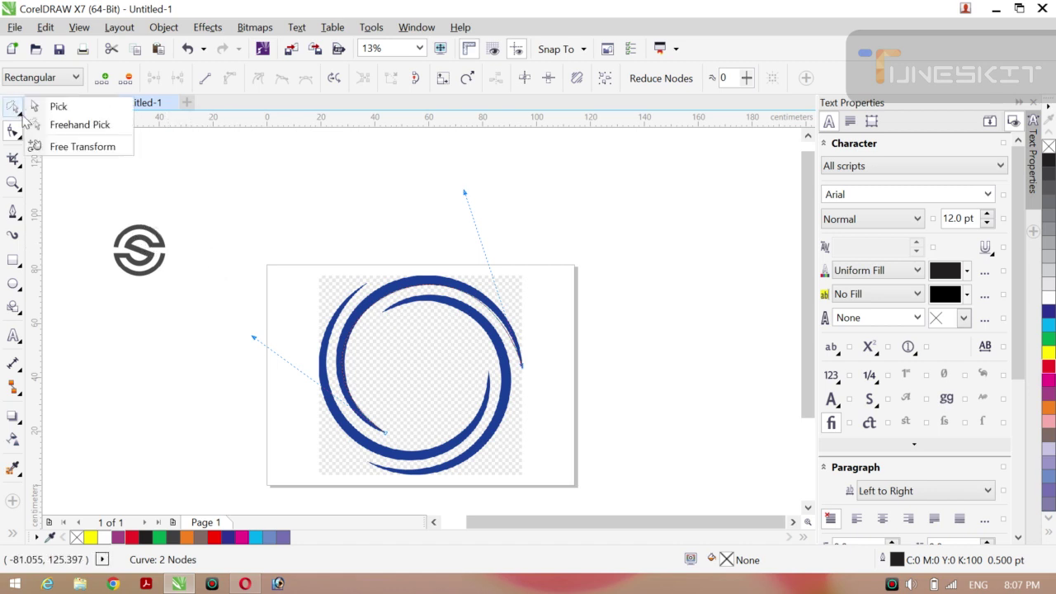
{"action": "left_click", "coordinate": [50, 108]}
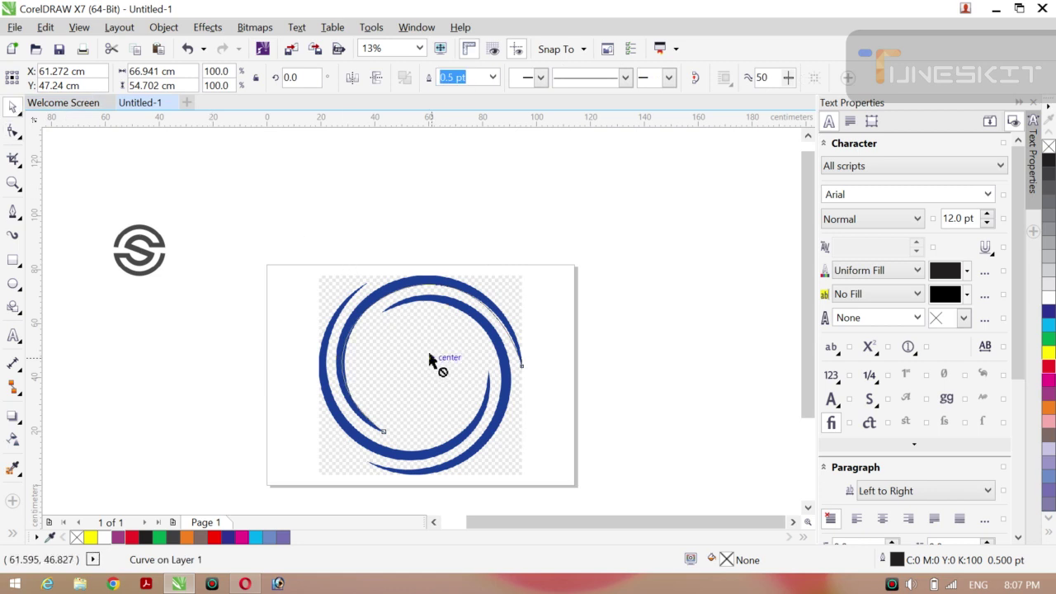
{"action": "left_click_drag", "start_coordinate": [435, 359], "coordinate": [426, 349]}
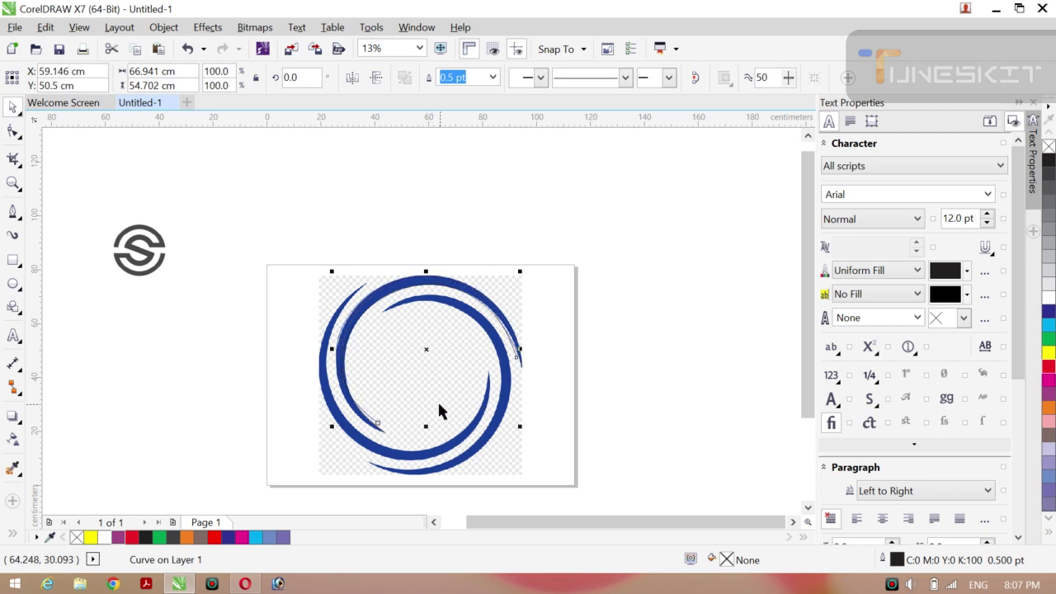
{"action": "right_click", "coordinate": [1048, 371]}
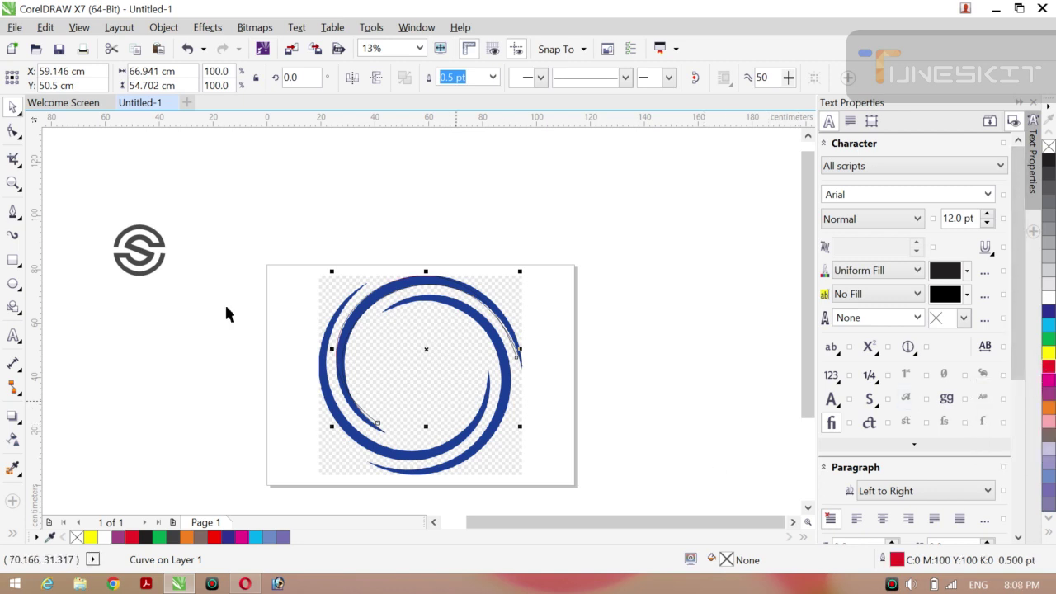
Move the red arc's right end node onto the ring's right outer tip.
{"action": "left_click", "coordinate": [13, 130]}
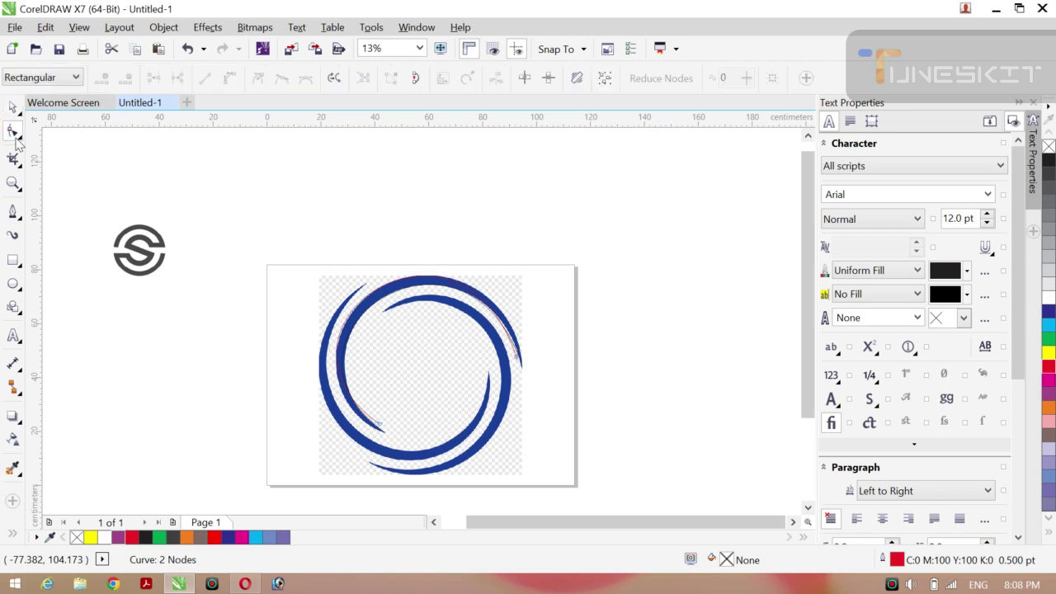
{"action": "left_click", "coordinate": [515, 363]}
{"action": "mouse_move", "coordinate": [515, 362]}
{"action": "left_mouse_down"}
{"action": "mouse_move", "coordinate": [531, 353]}
{"action": "mouse_move", "coordinate": [523, 370]}
{"action": "left_mouse_up"}
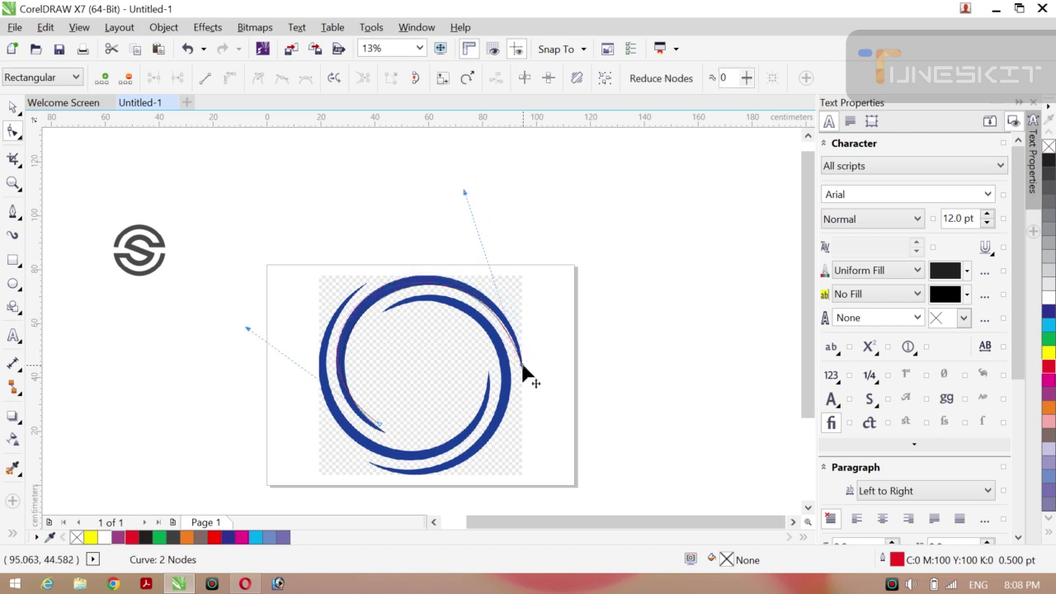
{"action": "left_click", "coordinate": [464, 196]}
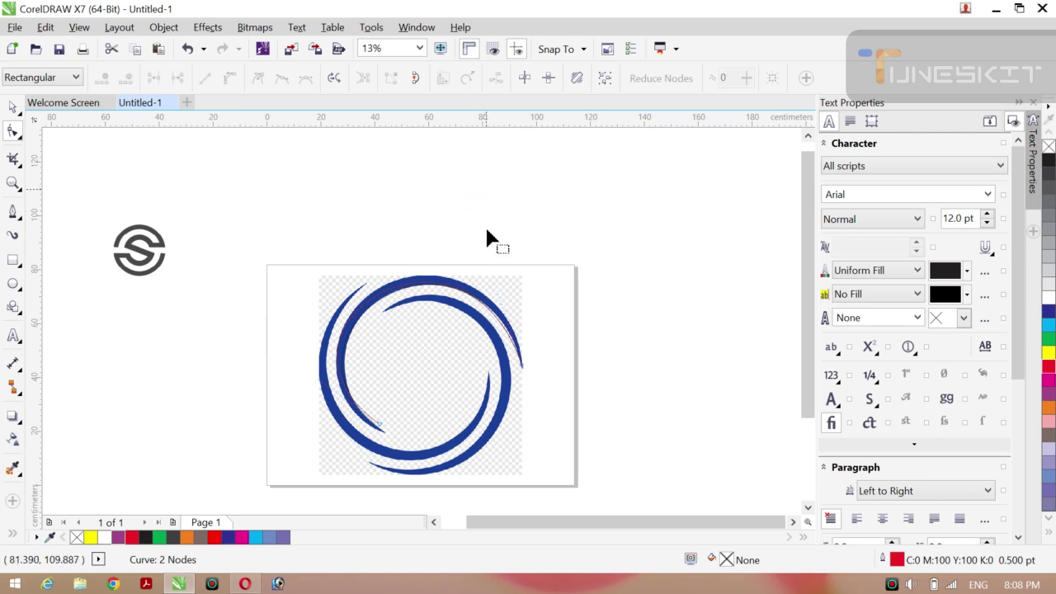
{"action": "left_click", "coordinate": [521, 363]}
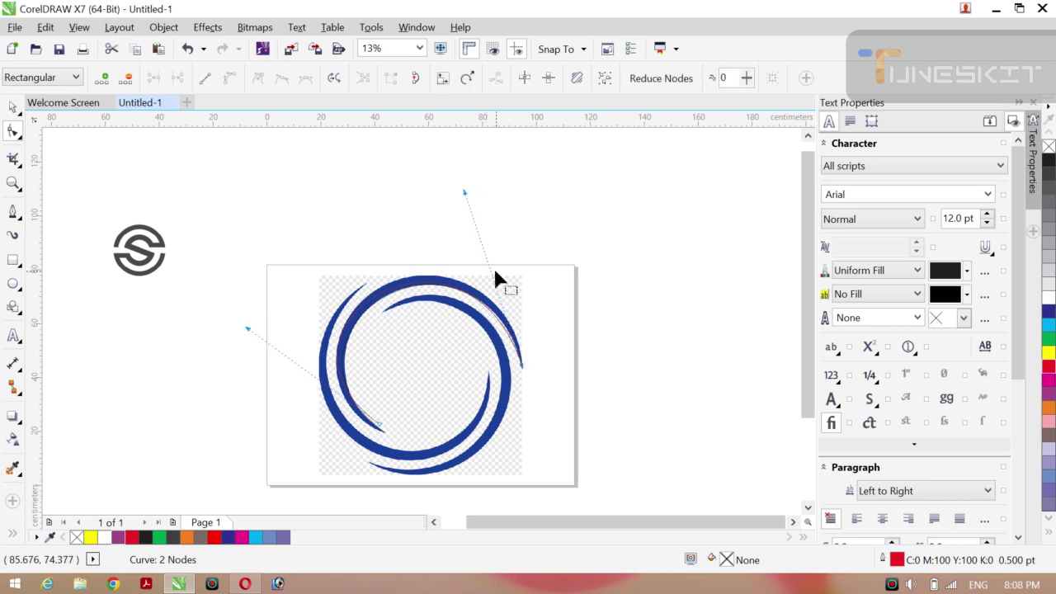
Try extending the arc's right handle and shifting its lower-left end node, and undo both adjustments.
{"action": "left_click_drag", "start_coordinate": [463, 195], "coordinate": [478, 178]}
{"action": "mouse_move", "coordinate": [380, 427]}
{"action": "left_mouse_down"}
{"action": "mouse_move", "coordinate": [371, 438]}
{"action": "mouse_move", "coordinate": [377, 426]}
{"action": "left_mouse_up"}
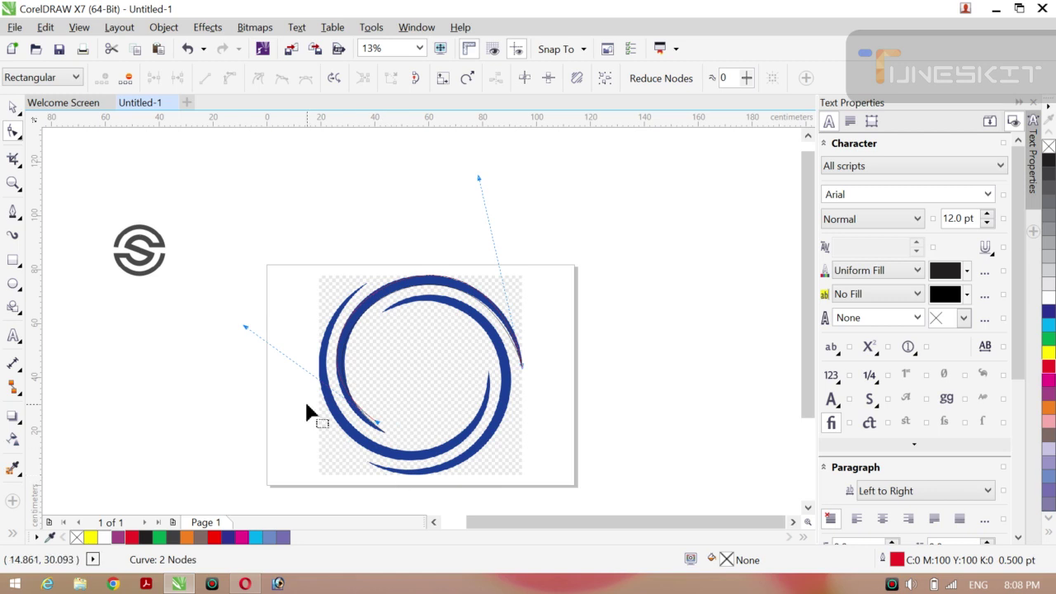
{"action": "key", "text": "ctrl+z"}
{"action": "key", "text": "ctrl+z"}
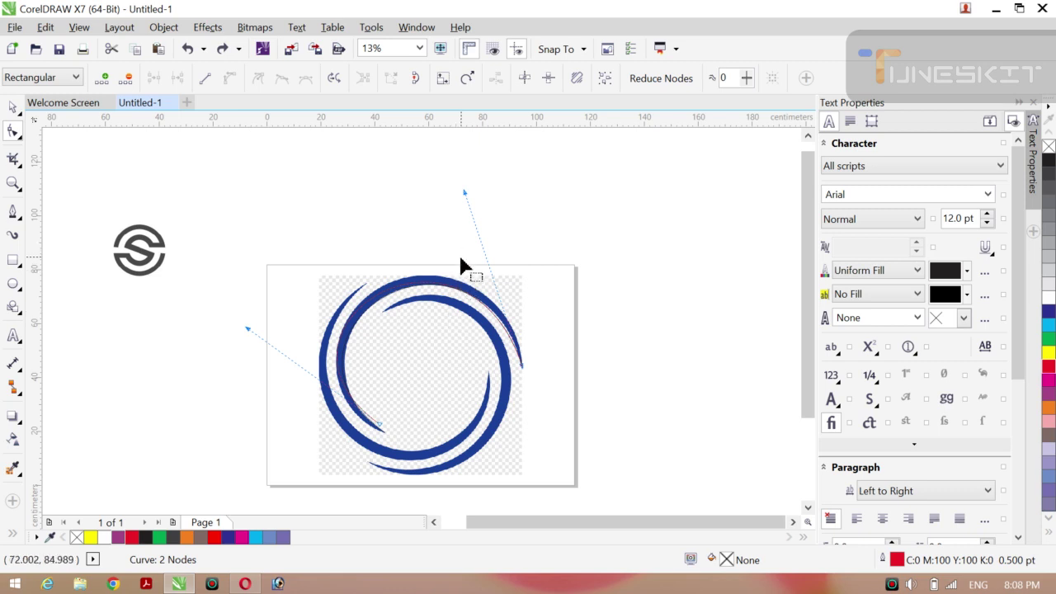
Try reshaping the arc by pulling its upper-left segment inward, and undo the change.
{"action": "left_click", "coordinate": [371, 314]}
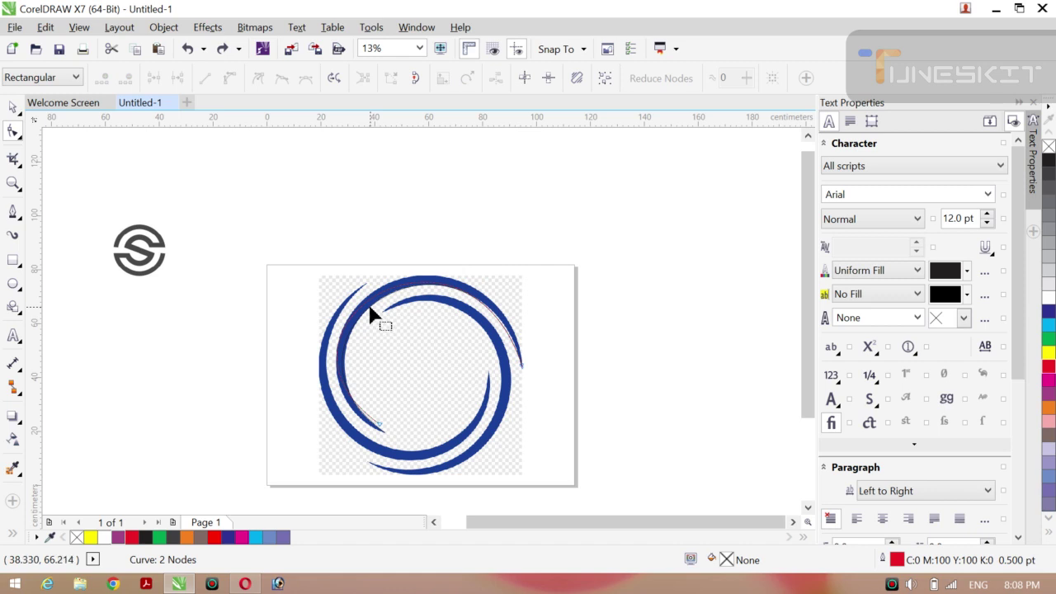
{"action": "left_click_drag", "start_coordinate": [371, 314], "coordinate": [373, 330]}
{"action": "key", "text": "ctrl+z"}
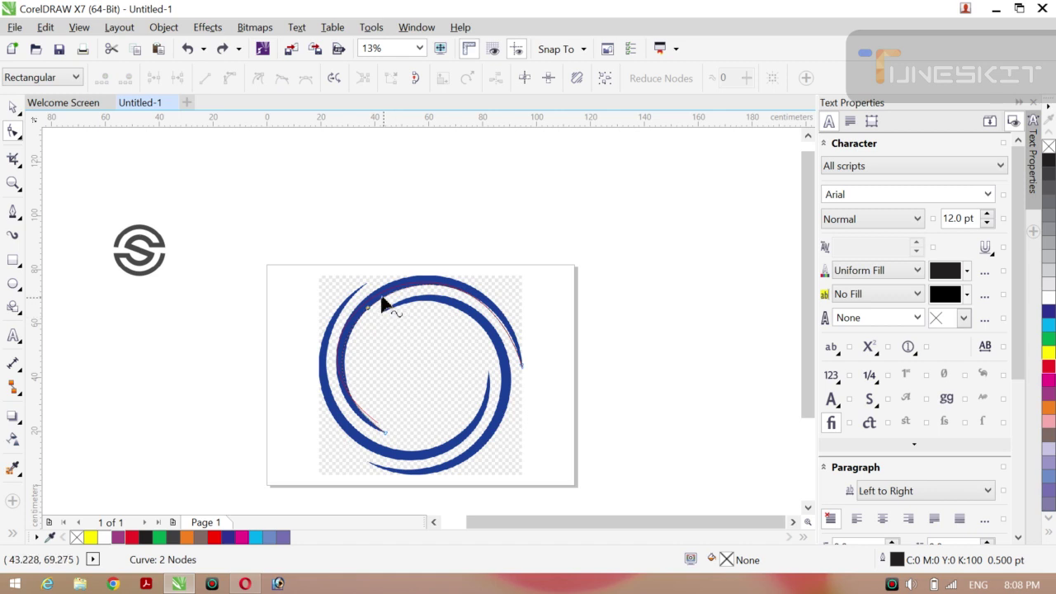
{"action": "left_click", "coordinate": [382, 302]}
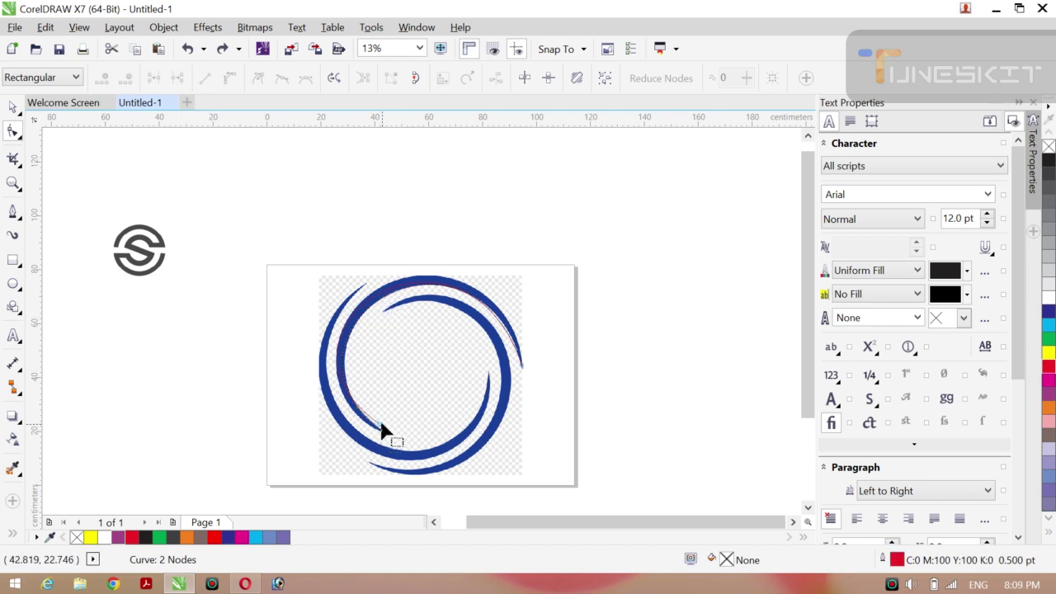
Place the arc's left end node on the ring's lower-left inner tip and lengthen both handles to match the ring's outer contour.
{"action": "left_click_drag", "start_coordinate": [381, 432], "coordinate": [381, 437]}
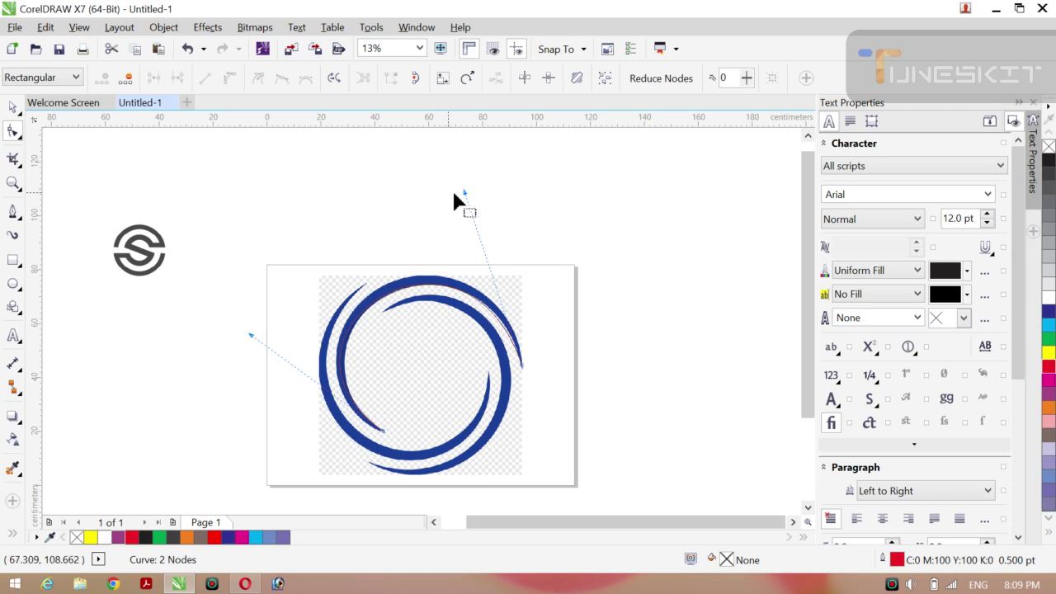
{"action": "mouse_move", "coordinate": [464, 192]}
{"action": "left_mouse_down"}
{"action": "mouse_move", "coordinate": [482, 183]}
{"action": "mouse_move", "coordinate": [468, 175]}
{"action": "left_mouse_up"}
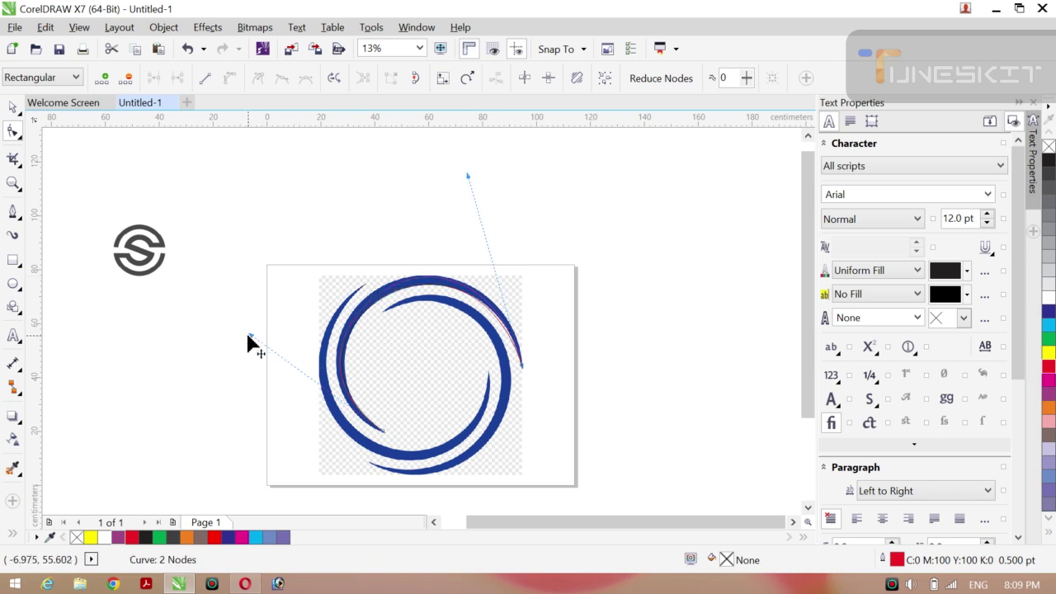
{"action": "left_click_drag", "start_coordinate": [243, 332], "coordinate": [241, 329]}
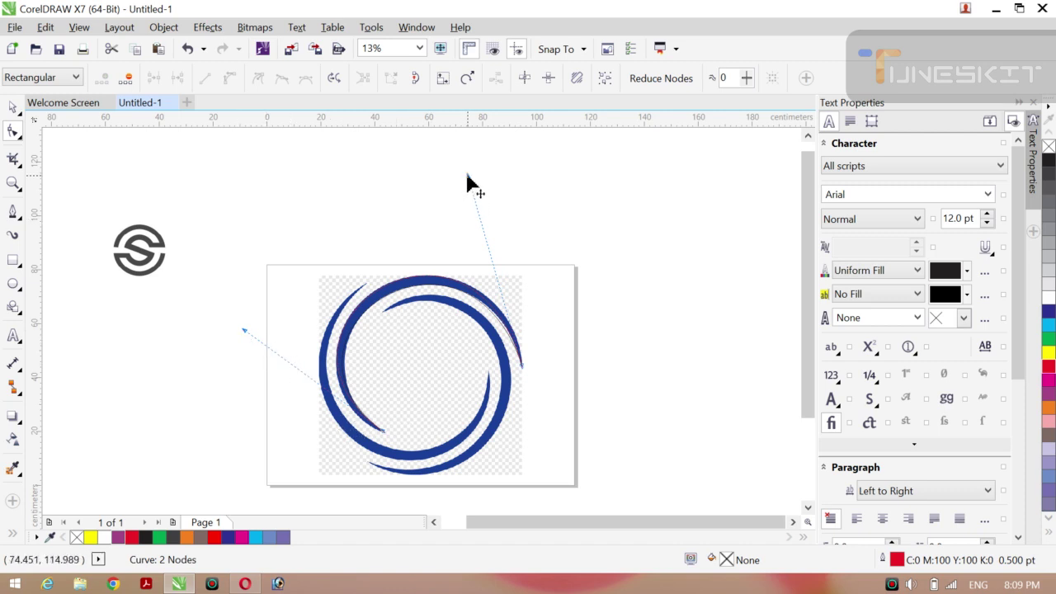
{"action": "left_click_drag", "start_coordinate": [468, 176], "coordinate": [479, 177]}
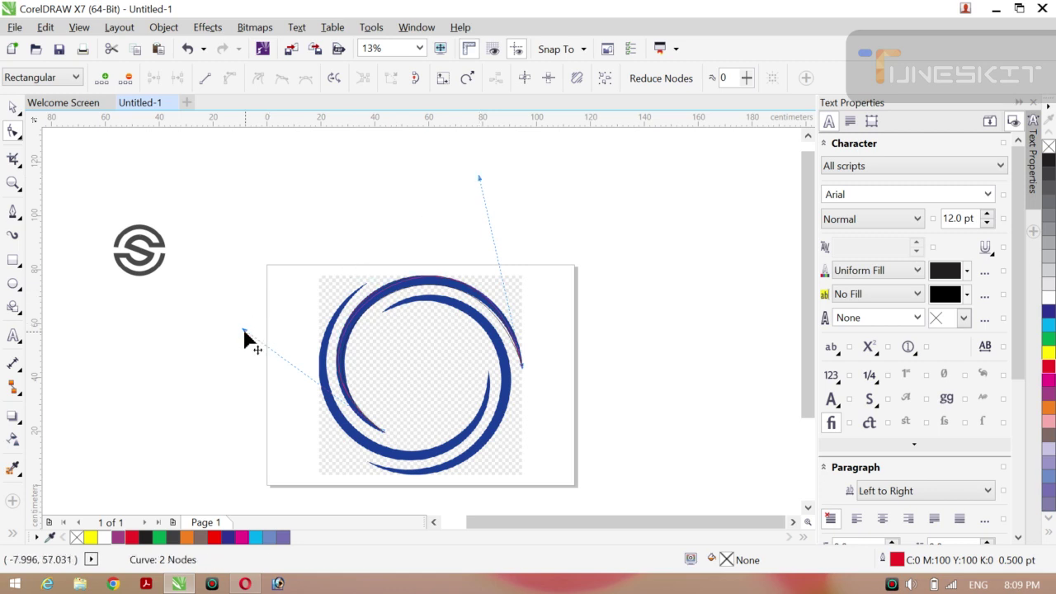
{"action": "left_click_drag", "start_coordinate": [244, 331], "coordinate": [238, 327]}
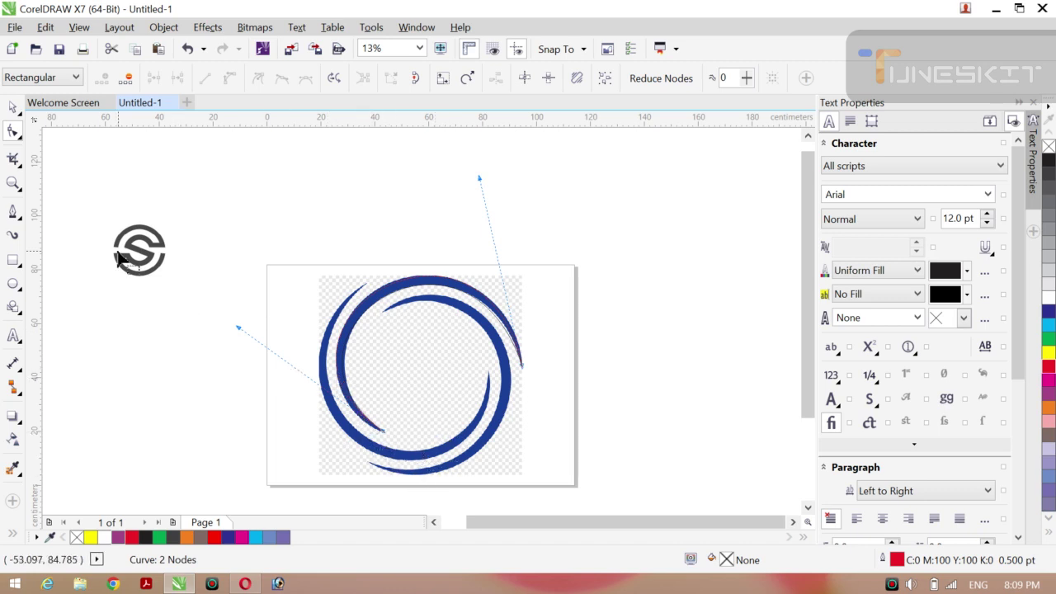
Fill the area enclosed by the traced curves over the ring's upper arc with red and a hairline outline using Smart Fill.
{"action": "left_click", "coordinate": [17, 110]}
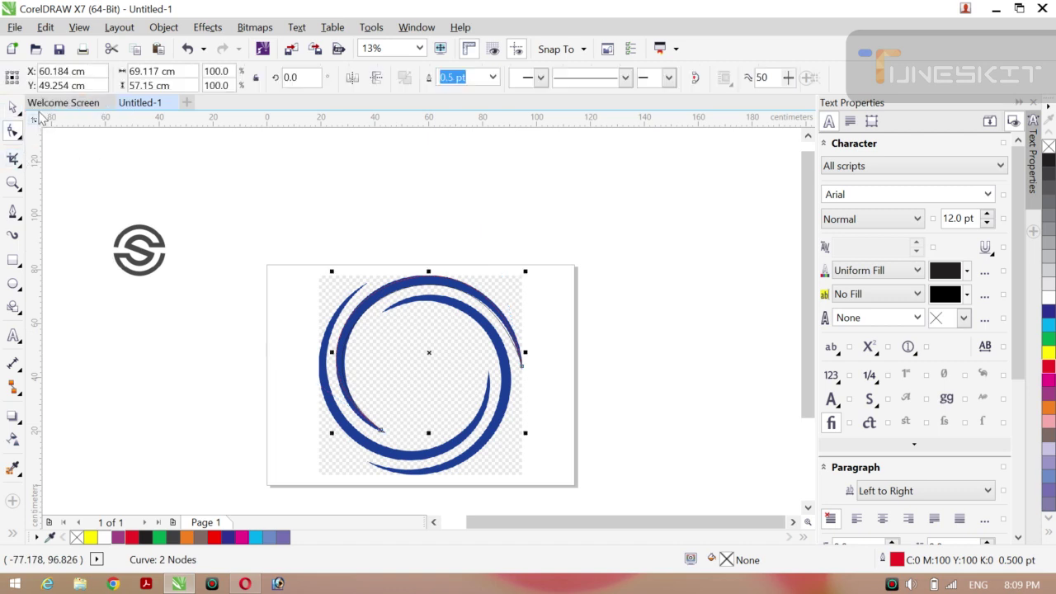
{"action": "left_click", "coordinate": [218, 270]}
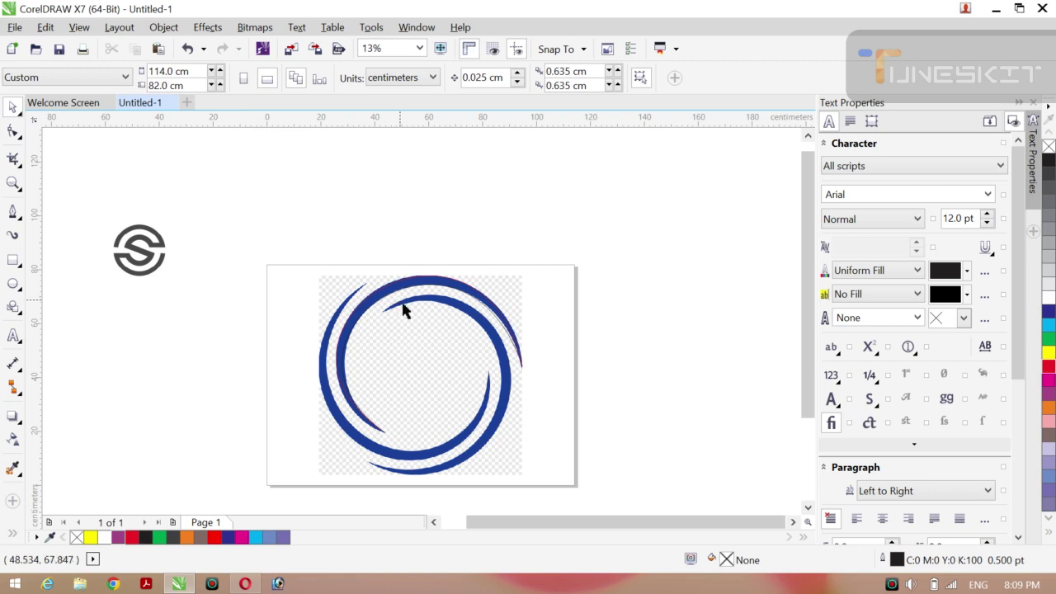
{"action": "left_click", "coordinate": [12, 535]}
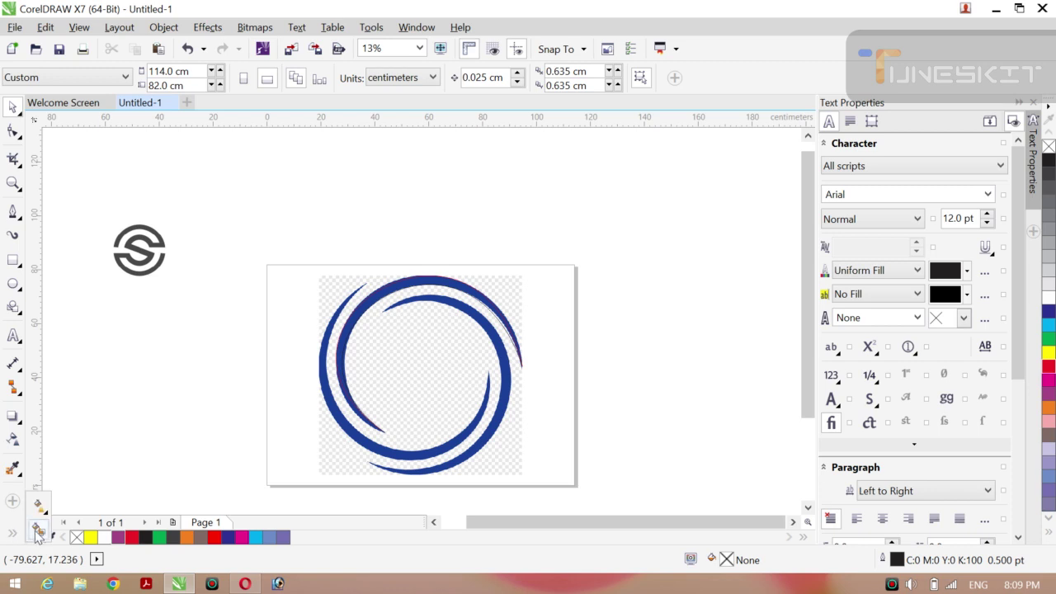
{"action": "left_click", "coordinate": [38, 535]}
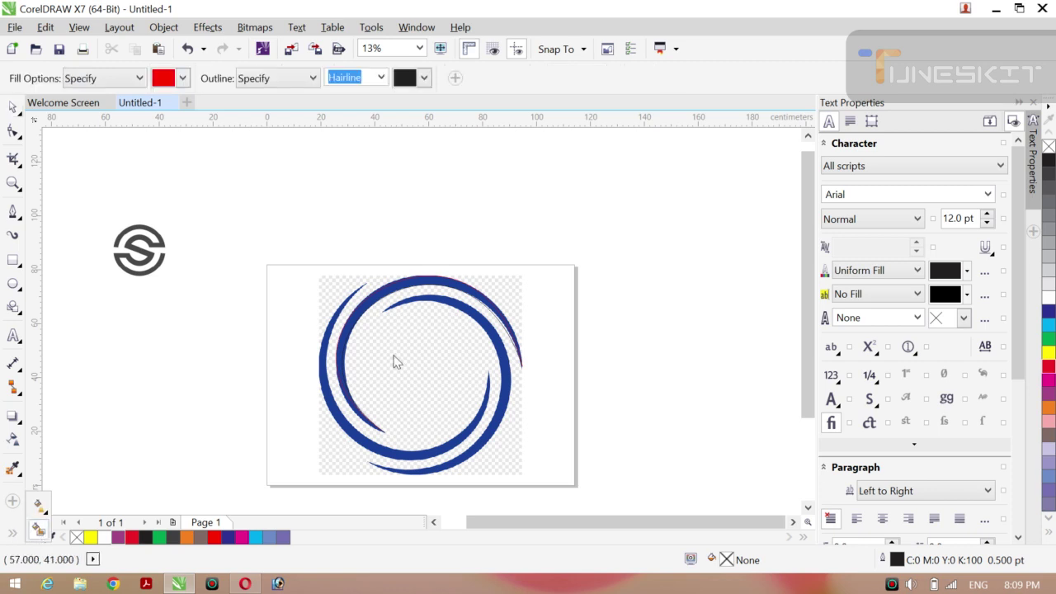
{"action": "left_click", "coordinate": [394, 293]}
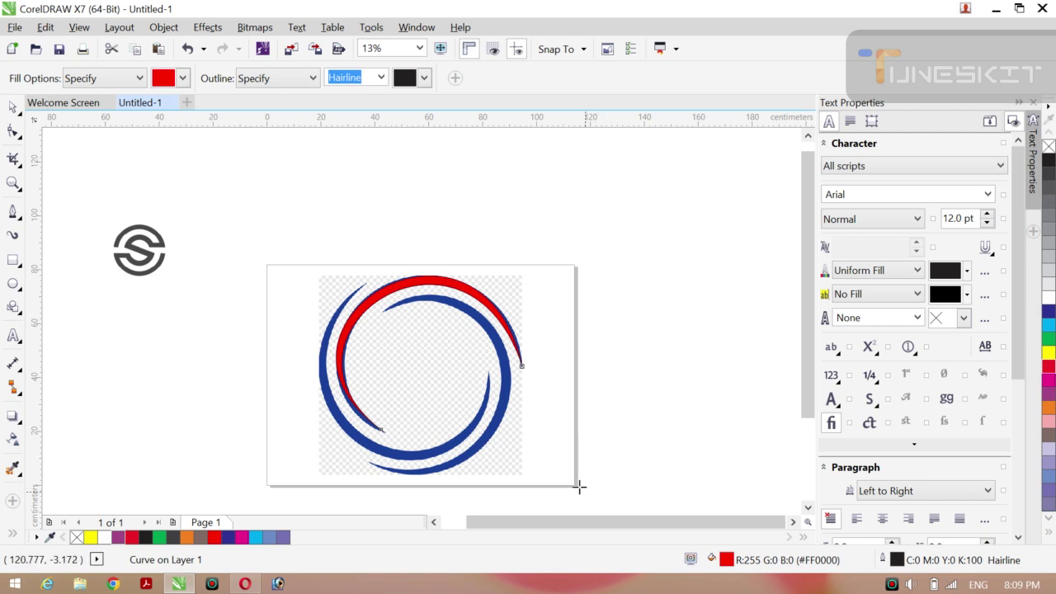
{"action": "left_click", "coordinate": [20, 116]}
{"action": "left_click", "coordinate": [174, 167]}
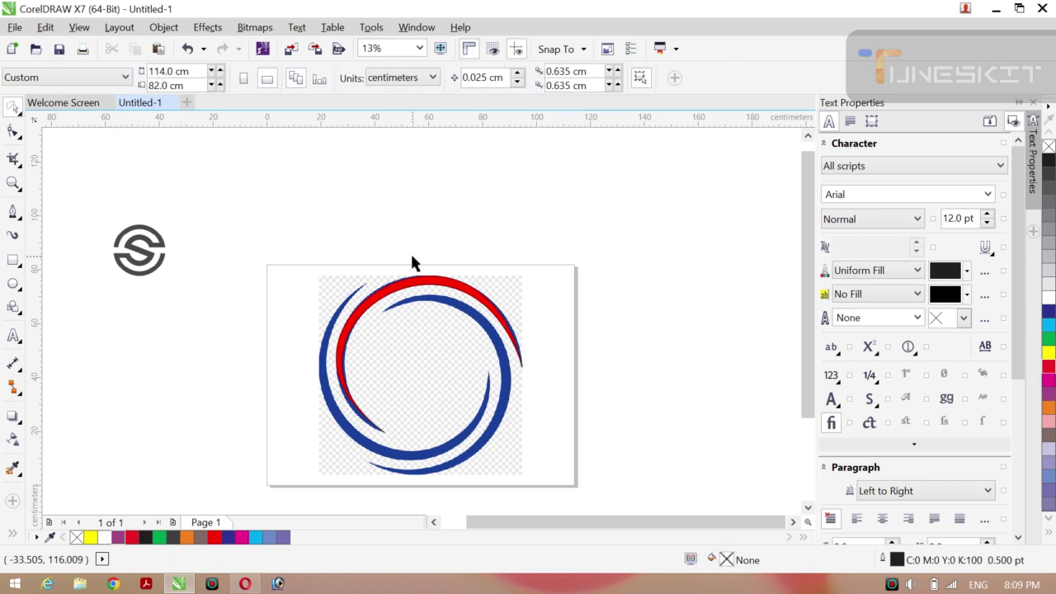
Rotate a copy of the red arc to about 123.4° and place it over the reference's lower-left blade.
{"action": "left_click", "coordinate": [406, 289]}
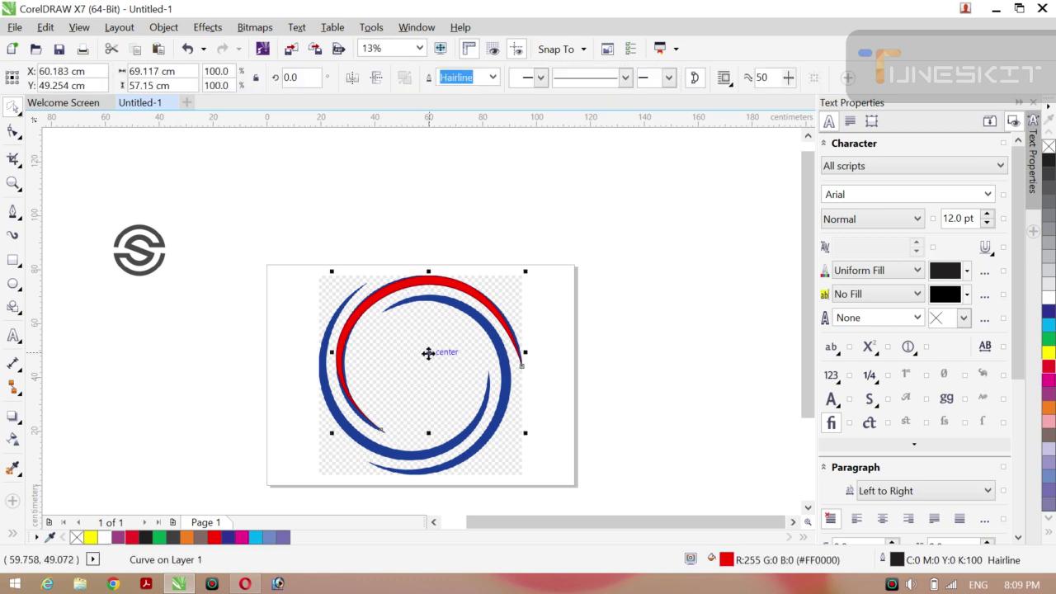
{"action": "left_click", "coordinate": [405, 277]}
{"action": "left_click_drag", "start_coordinate": [527, 272], "coordinate": [359, 332]}
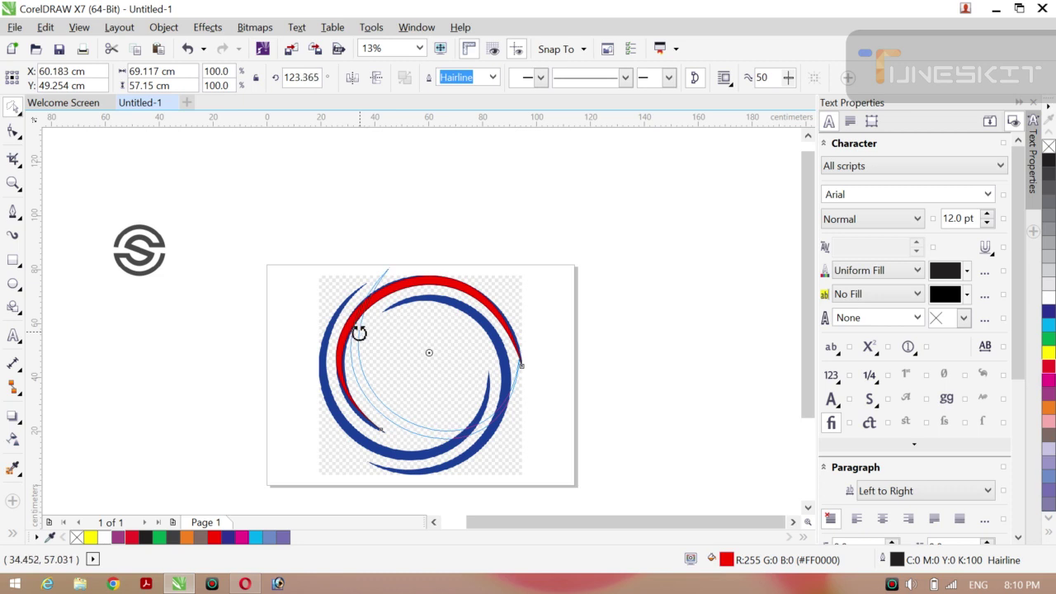
{"action": "left_click_drag", "start_coordinate": [359, 332], "coordinate": [359, 330]}
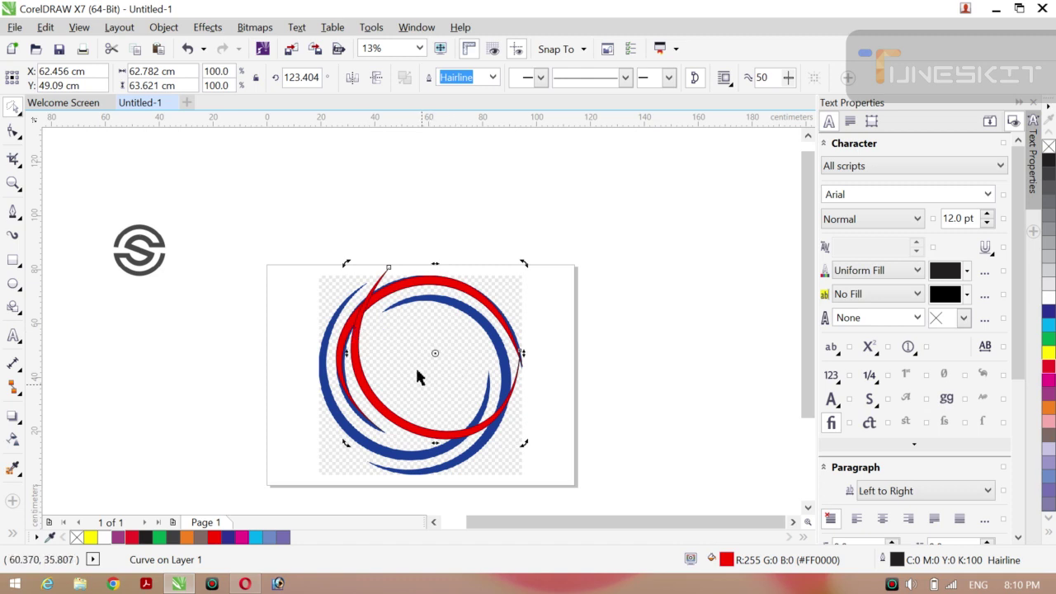
{"action": "left_click", "coordinate": [615, 400]}
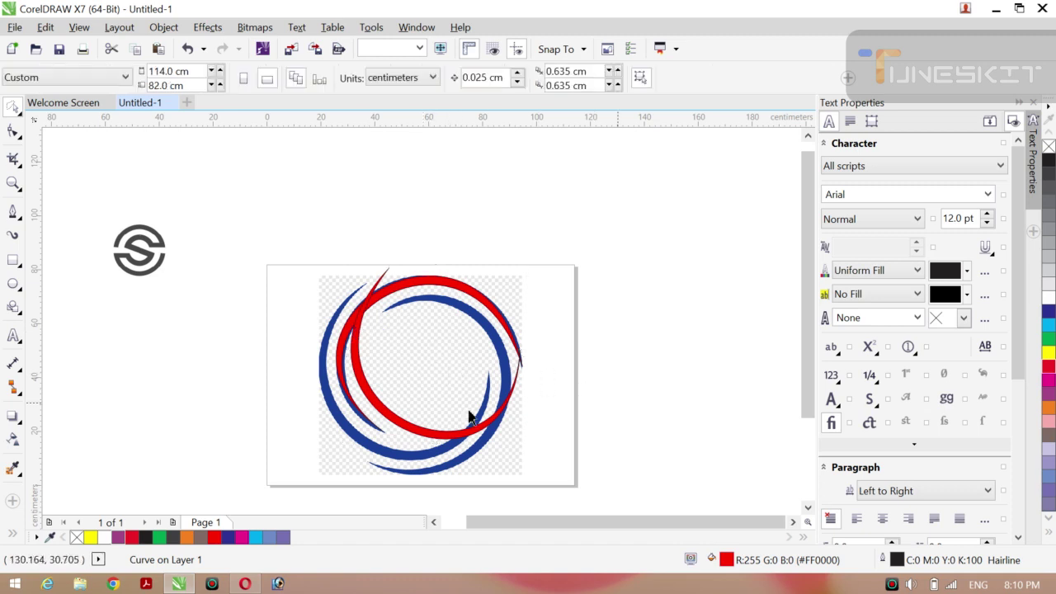
{"action": "left_click", "coordinate": [401, 428]}
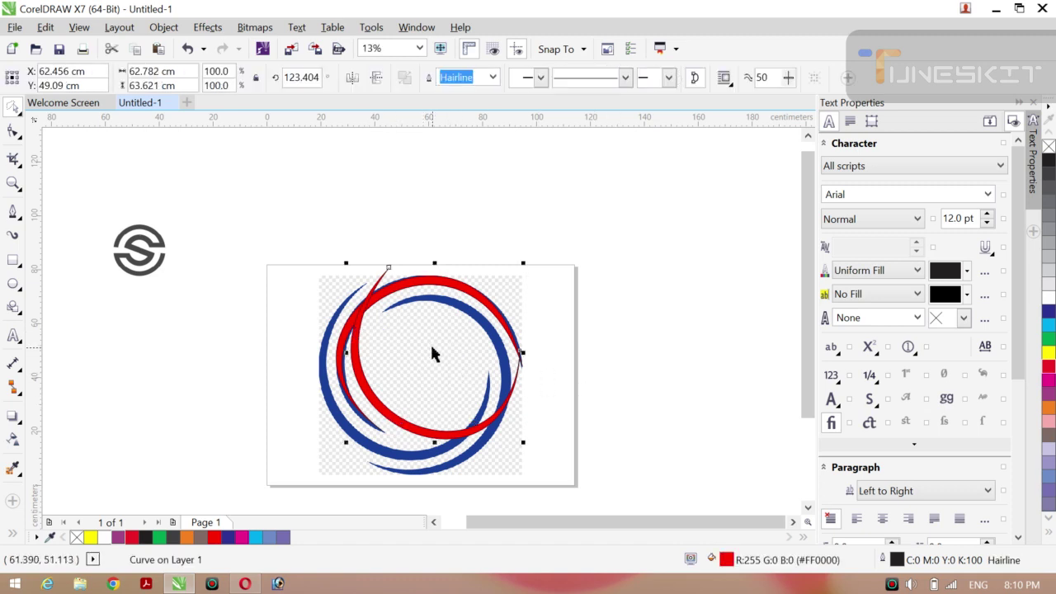
{"action": "left_click_drag", "start_coordinate": [434, 351], "coordinate": [403, 372]}
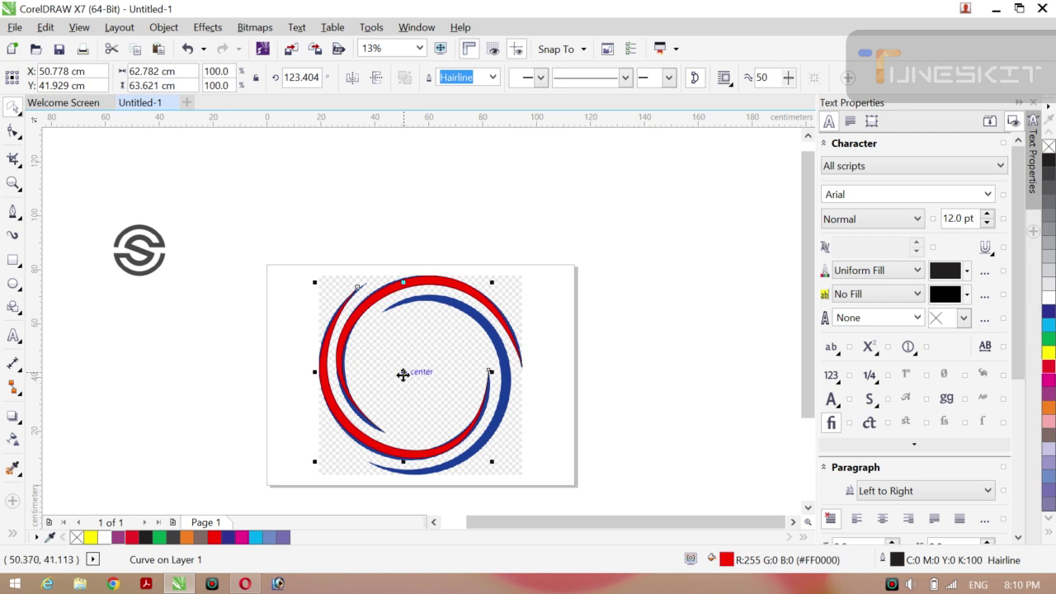
Rotate a copy of the second red arc to about 256.6° and place it over the reference's right blade.
{"action": "left_click", "coordinate": [402, 375]}
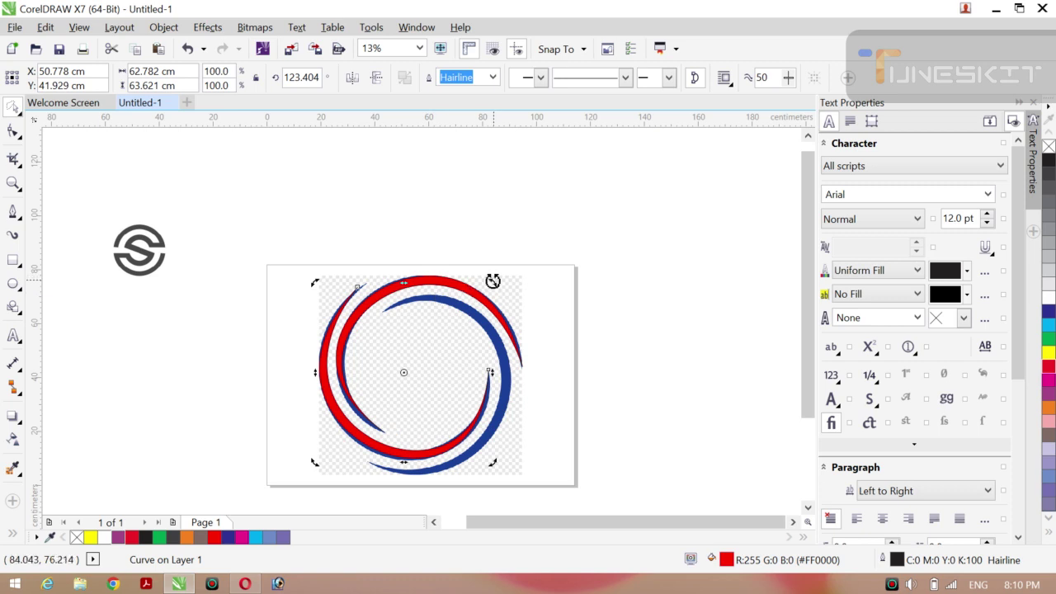
{"action": "left_click_drag", "start_coordinate": [492, 281], "coordinate": [360, 375]}
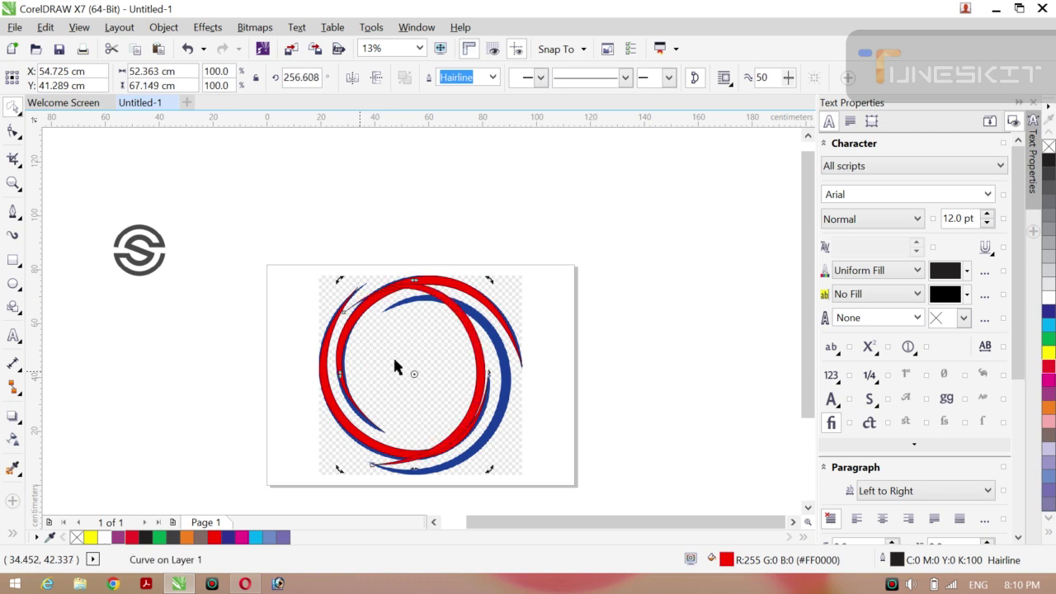
{"action": "left_click", "coordinate": [473, 367]}
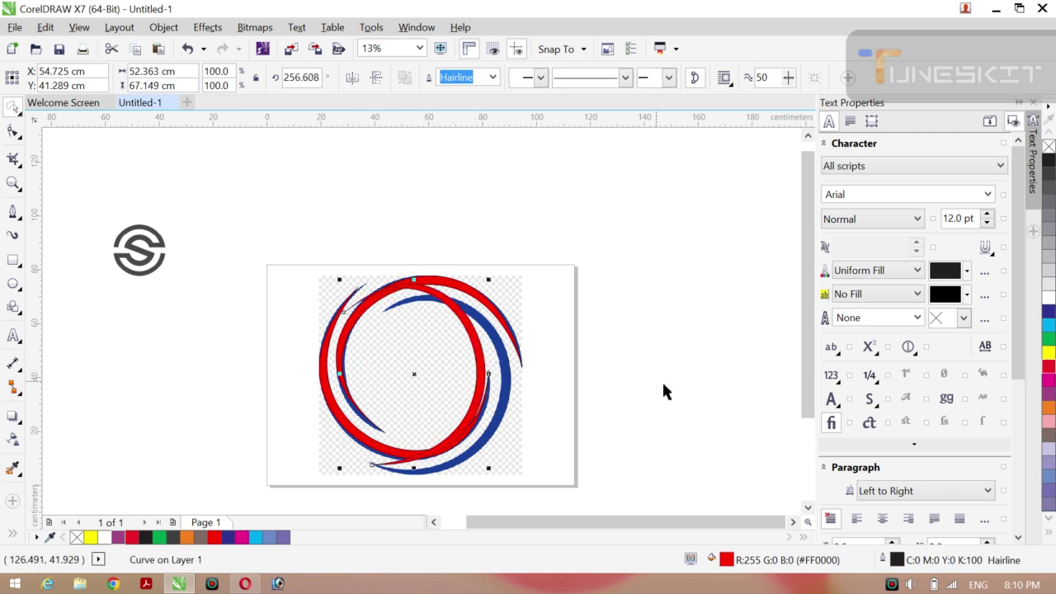
{"action": "left_click", "coordinate": [410, 376]}
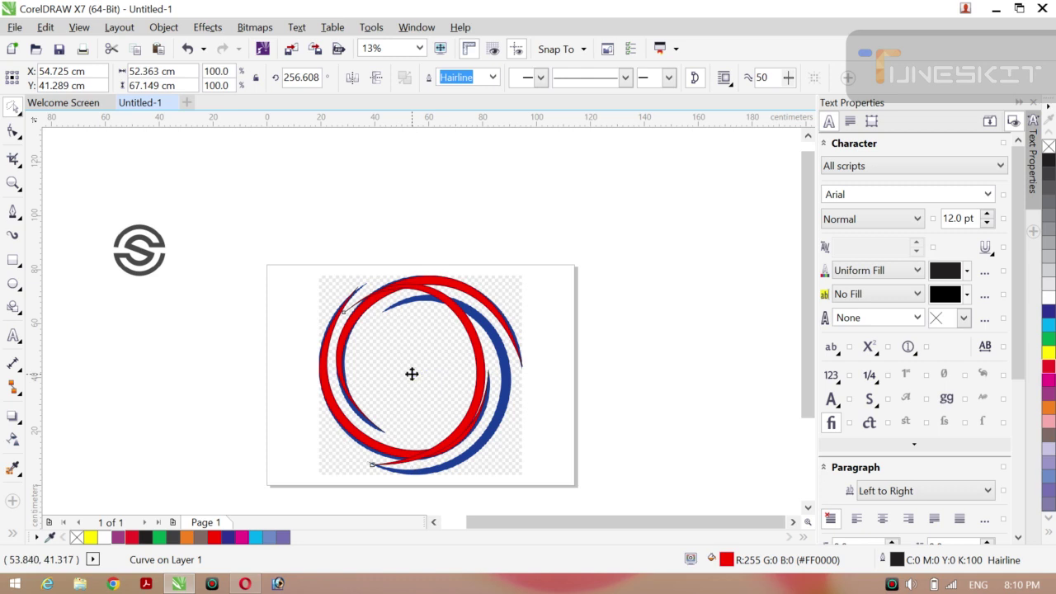
{"action": "left_click", "coordinate": [484, 382]}
{"action": "left_click_drag", "start_coordinate": [414, 373], "coordinate": [439, 385]}
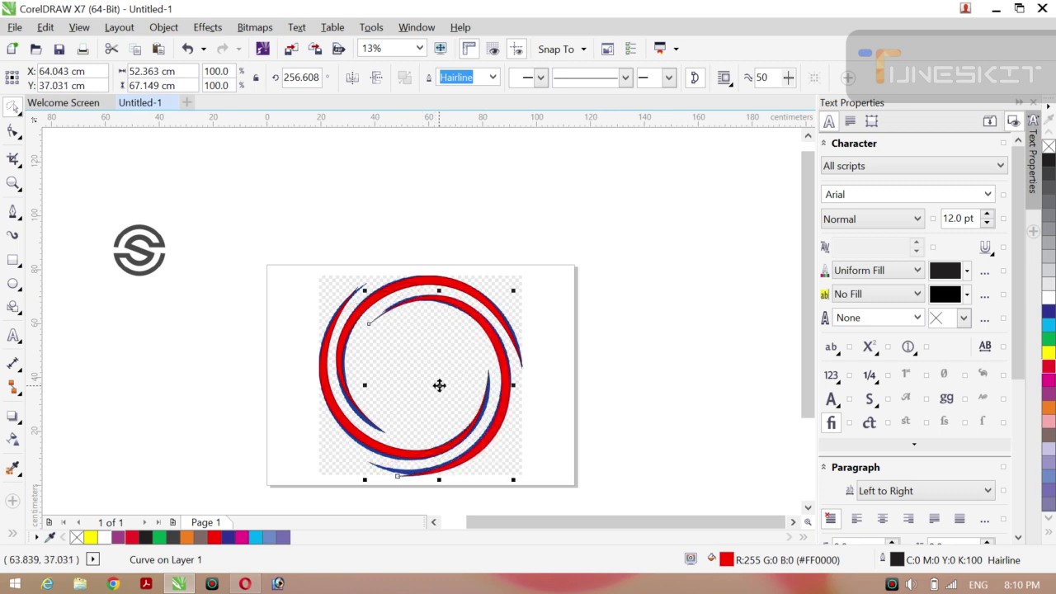
{"action": "left_click", "coordinate": [910, 585]}
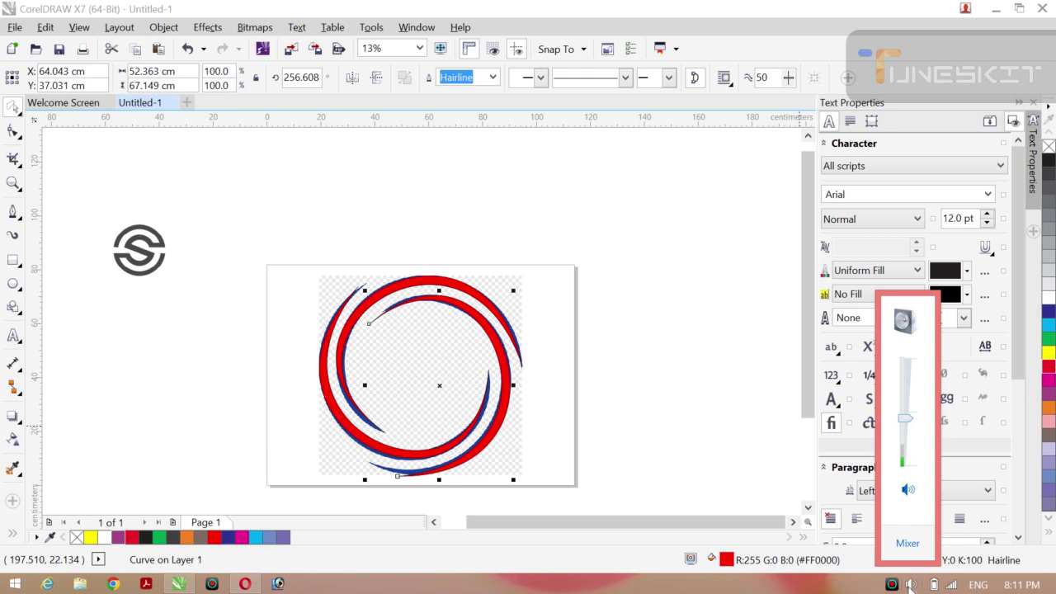
{"action": "left_click", "coordinate": [747, 370]}
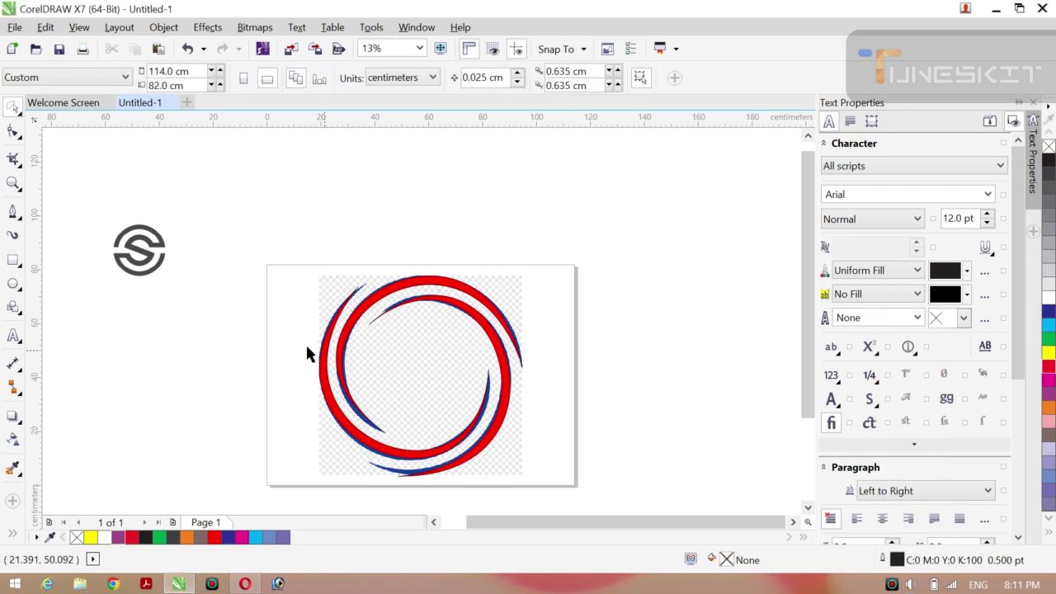
Move the blue swirl reference image off the red arcs to the area beyond the page's upper-right corner.
{"action": "left_click", "coordinate": [131, 247]}
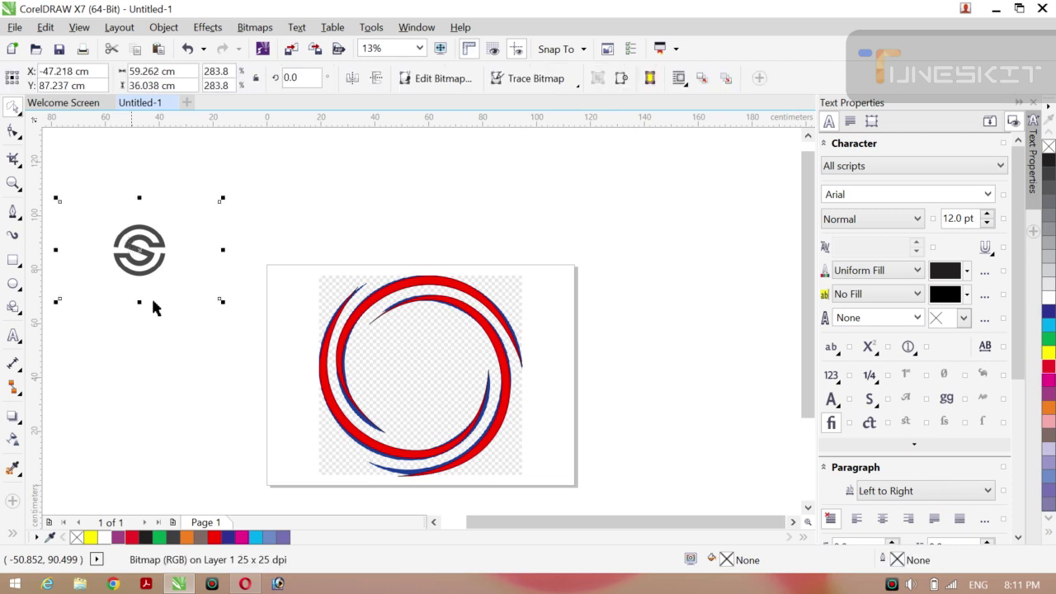
{"action": "left_click", "coordinate": [175, 343]}
{"action": "left_click_drag", "start_coordinate": [319, 424], "coordinate": [587, 294]}
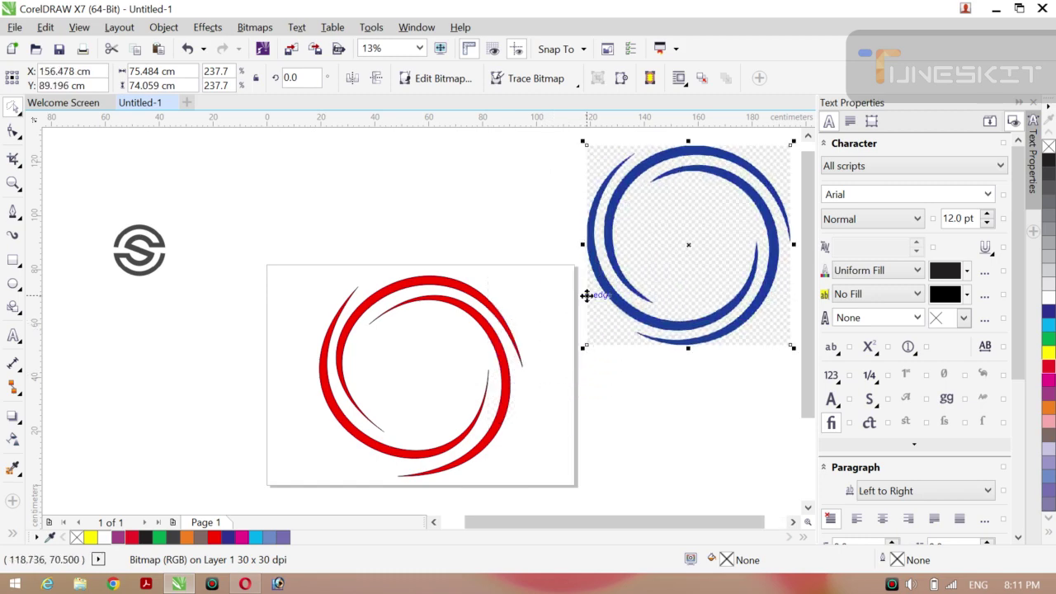
Select all the red arcs and traced curves on the page with the Pick tool and set their outline width to None.
{"action": "left_click_drag", "start_coordinate": [269, 237], "coordinate": [460, 366]}
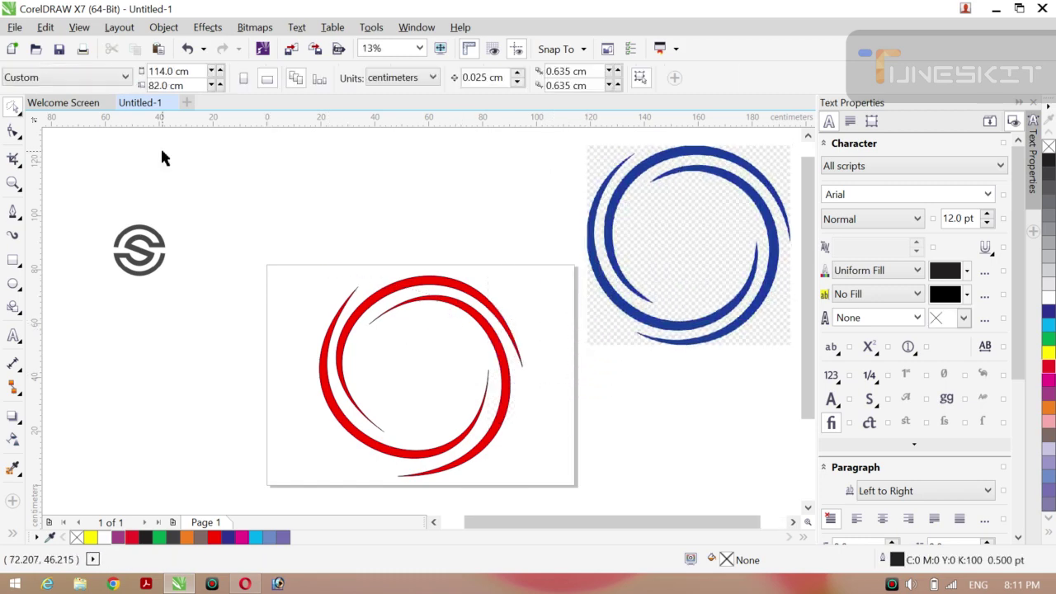
{"action": "left_click", "coordinate": [14, 109]}
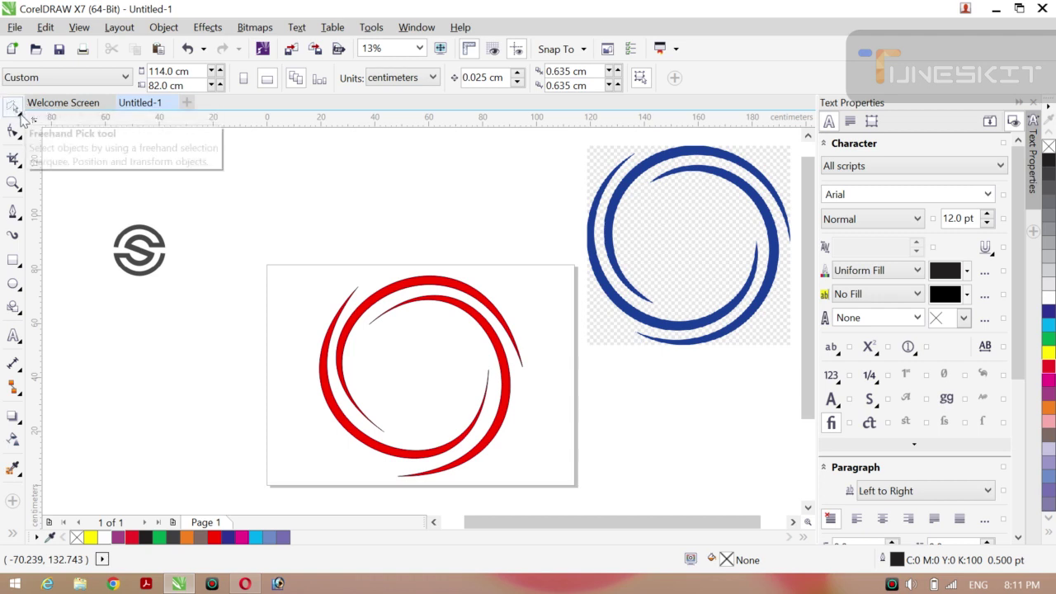
{"action": "left_click", "coordinate": [66, 112]}
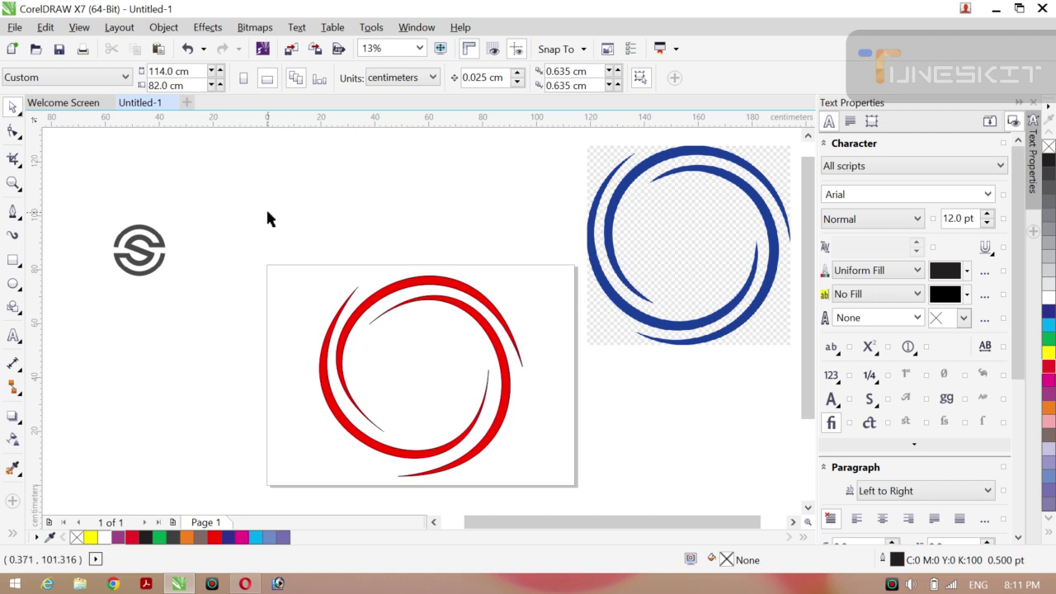
{"action": "left_click_drag", "start_coordinate": [268, 212], "coordinate": [536, 490]}
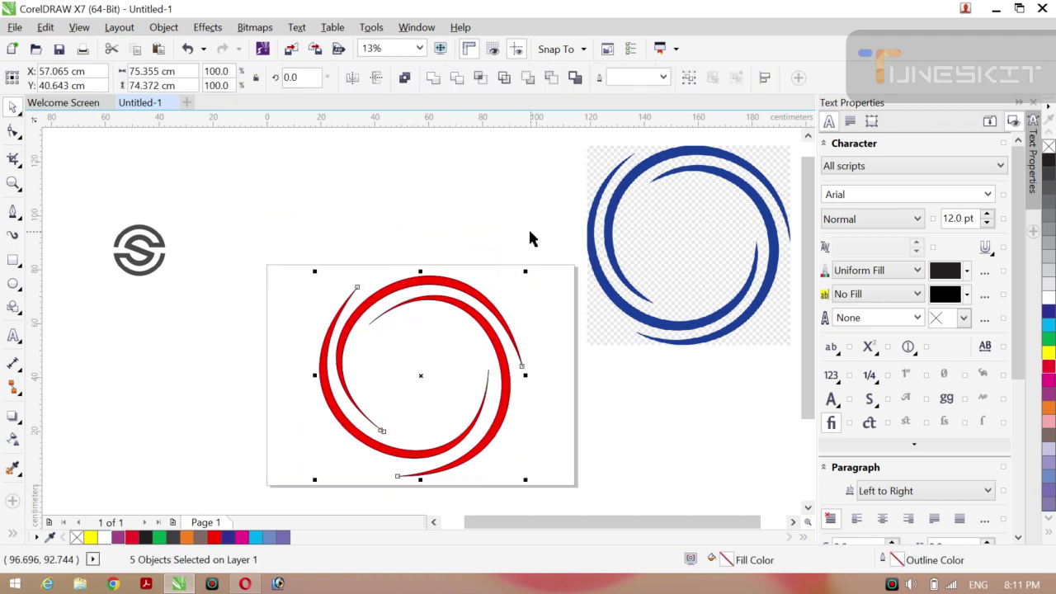
{"action": "left_click", "coordinate": [662, 78]}
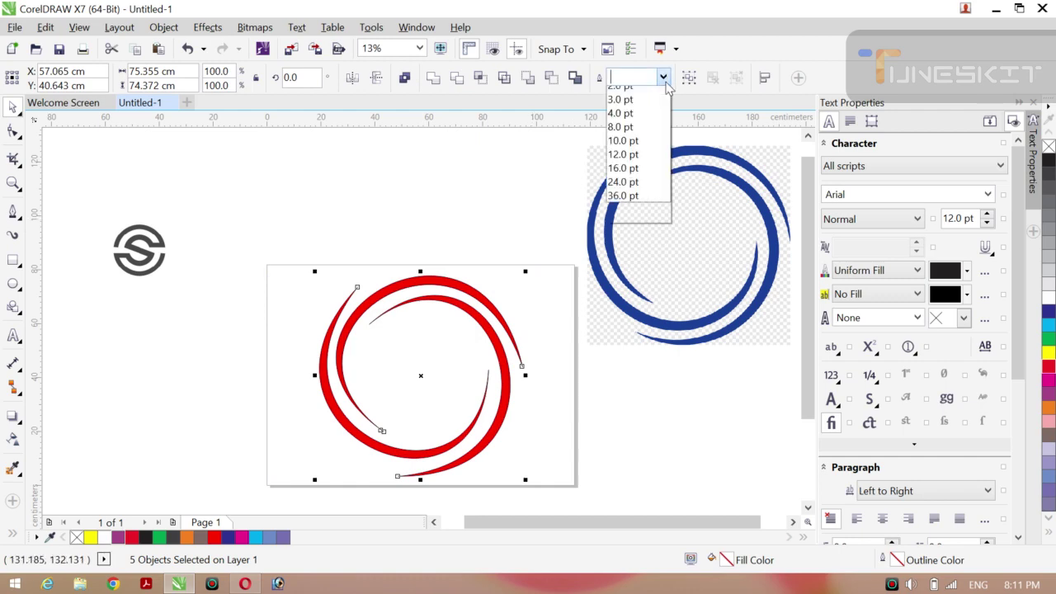
{"action": "left_click", "coordinate": [631, 91]}
{"action": "left_click", "coordinate": [501, 204]}
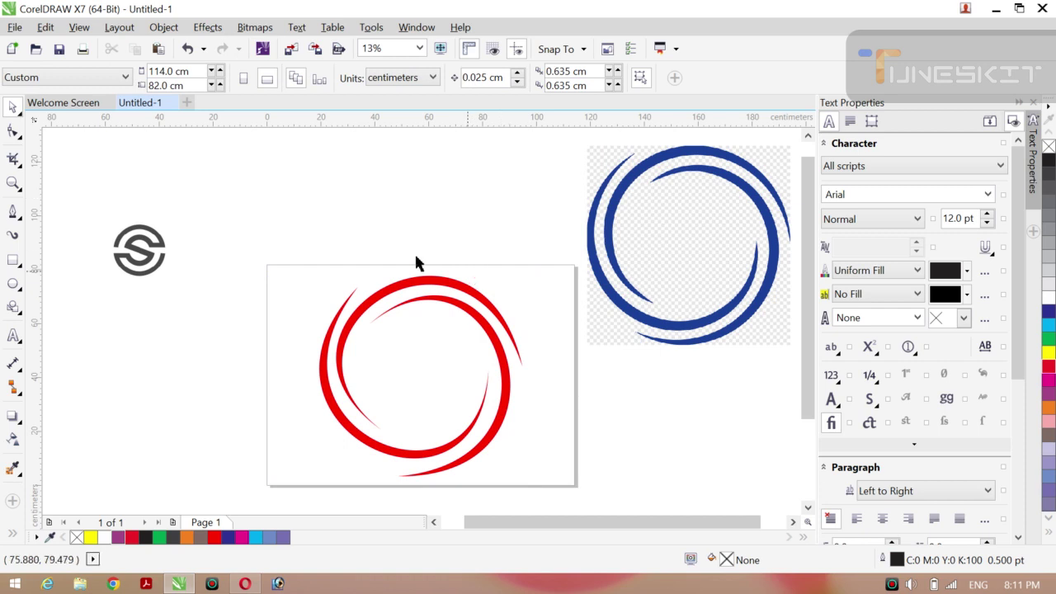
Fill the upper arc with orange (C:0 M:60 Y:100 K:0) and apply that sampled colour to the other two arcs.
{"action": "left_click", "coordinate": [384, 289]}
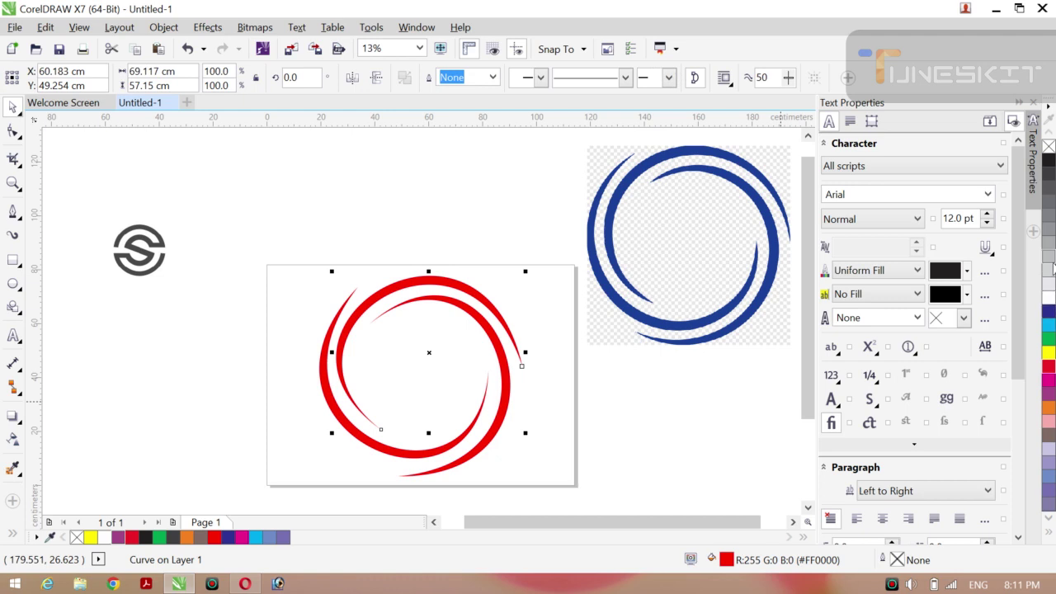
{"action": "left_click", "coordinate": [1048, 410]}
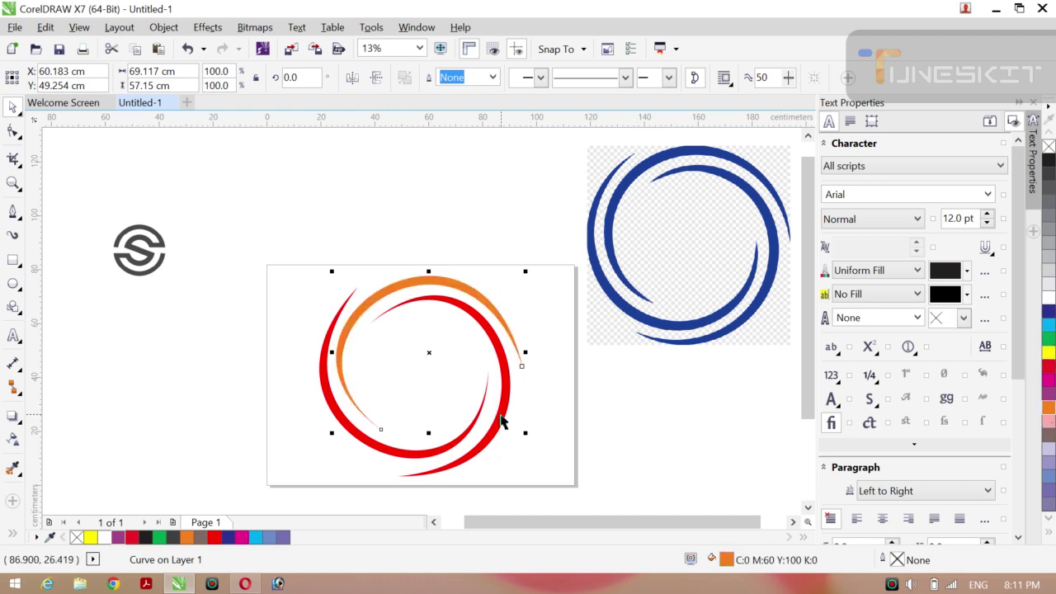
{"action": "left_click", "coordinate": [12, 469]}
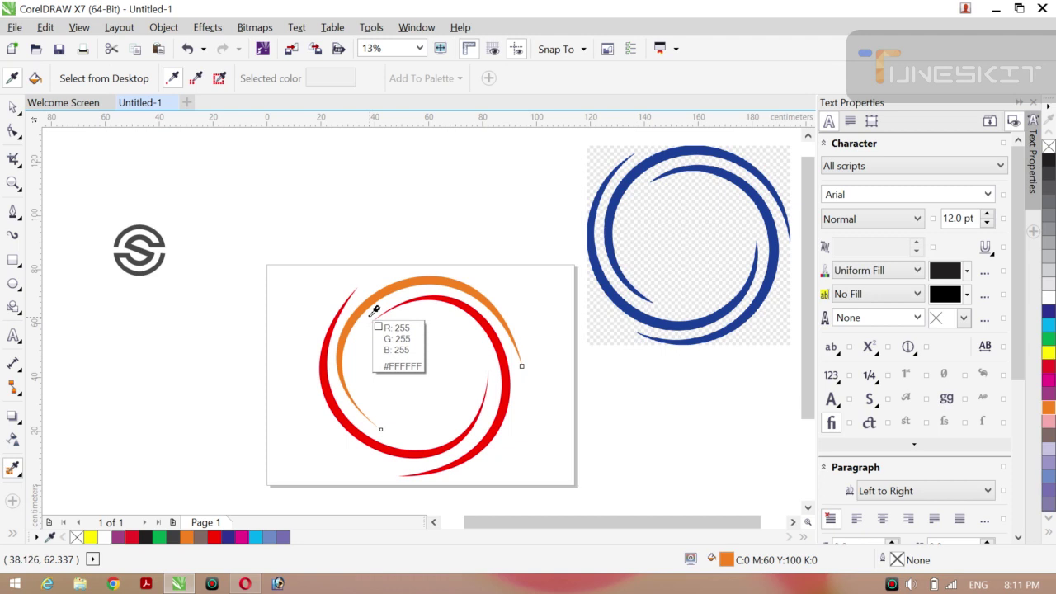
{"action": "left_click", "coordinate": [411, 279]}
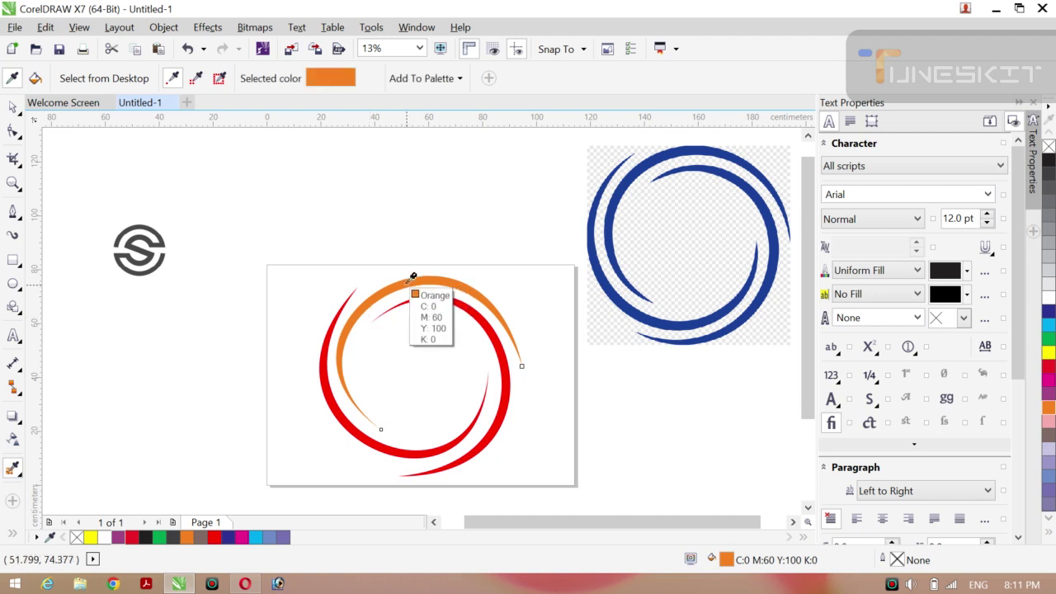
{"action": "left_click", "coordinate": [477, 324]}
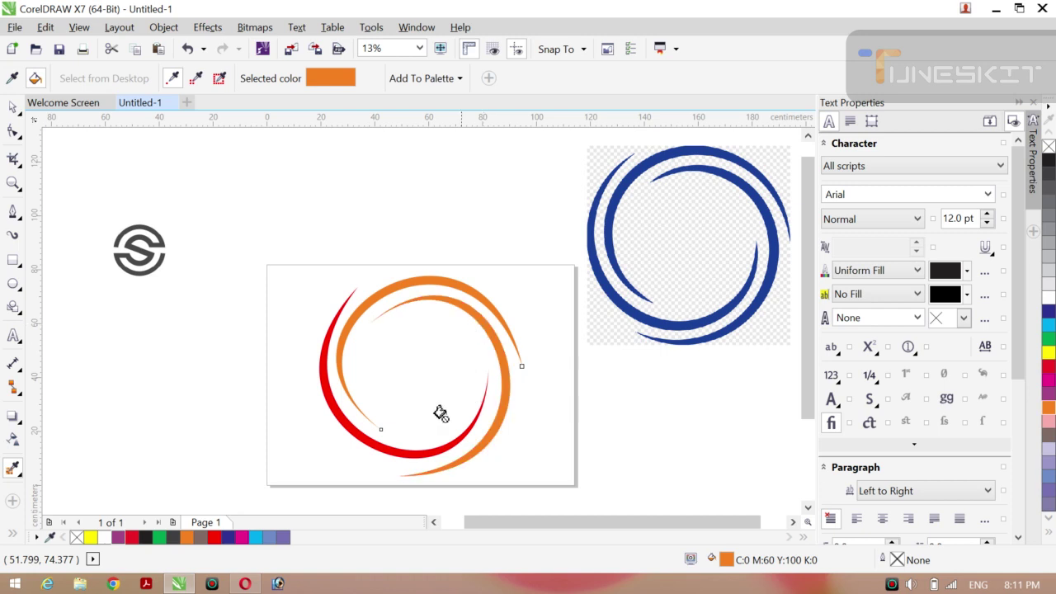
{"action": "left_click", "coordinate": [359, 435]}
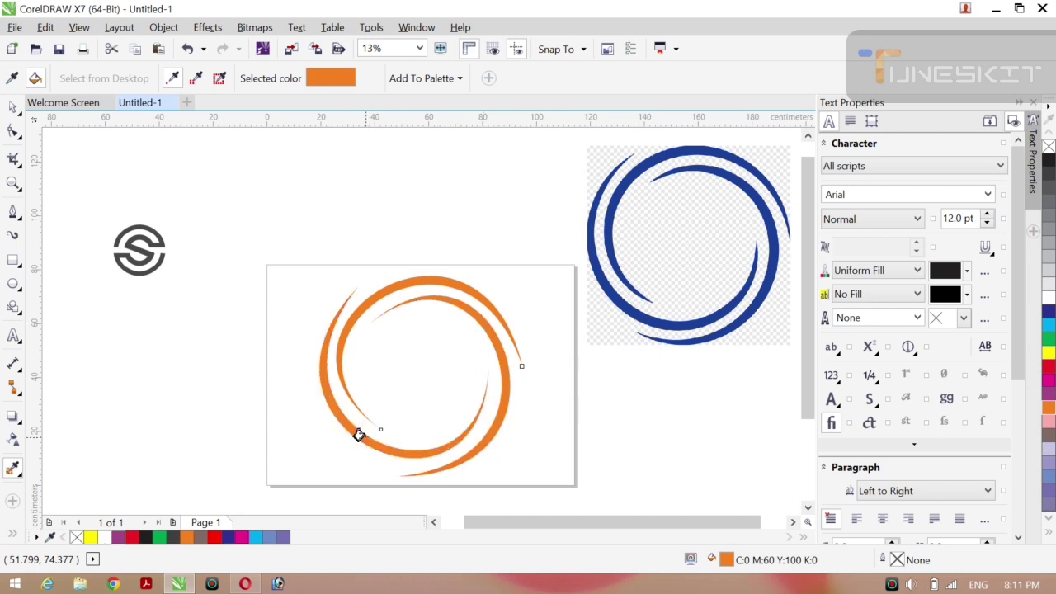
Group the five orange swirl curves, scale the group to about 58 cm wide and move it toward the page's upper edge.
{"action": "left_click", "coordinate": [13, 107]}
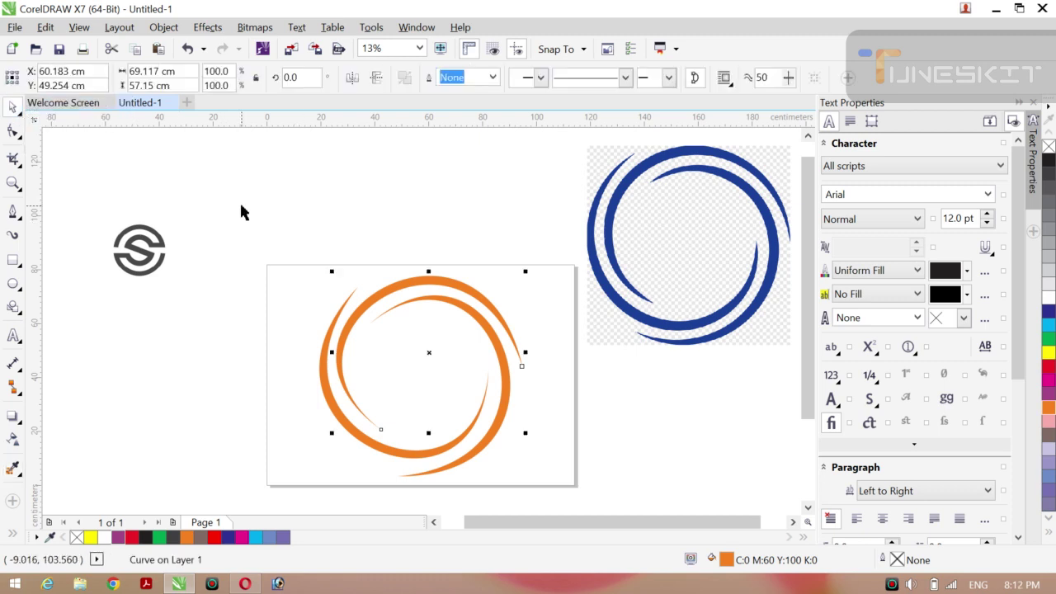
{"action": "left_click_drag", "start_coordinate": [241, 207], "coordinate": [532, 499]}
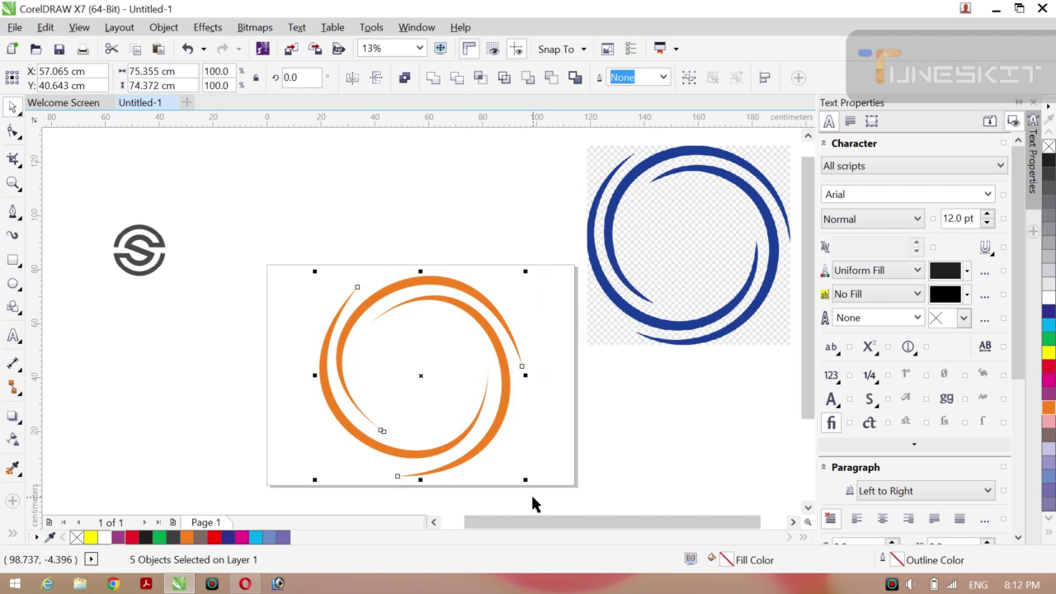
{"action": "key", "text": "ctrl+g"}
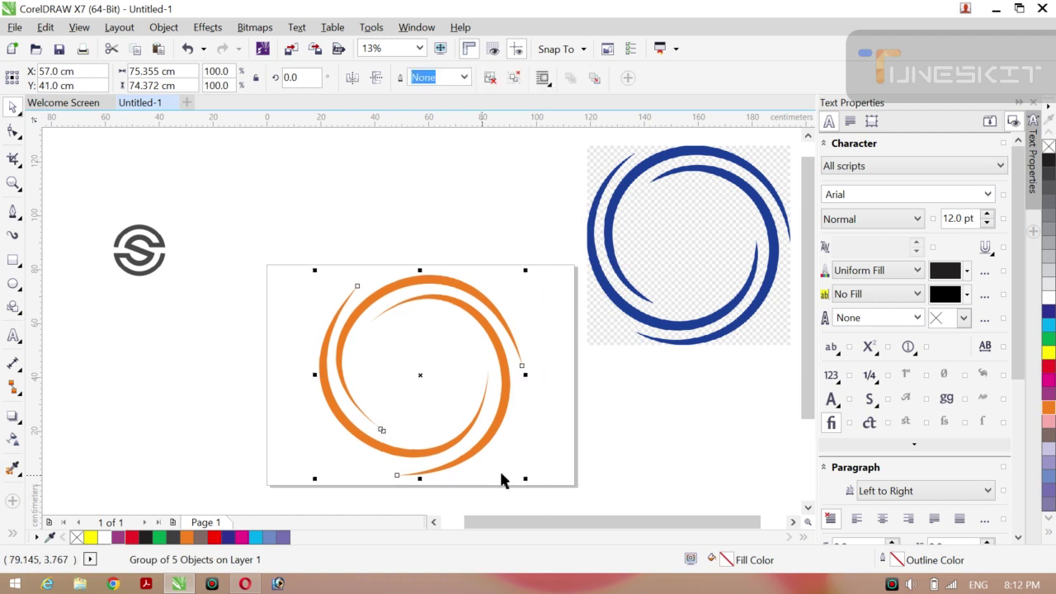
{"action": "left_click_drag", "start_coordinate": [528, 479], "coordinate": [505, 462]}
{"action": "left_click_drag", "start_coordinate": [419, 375], "coordinate": [394, 275]}
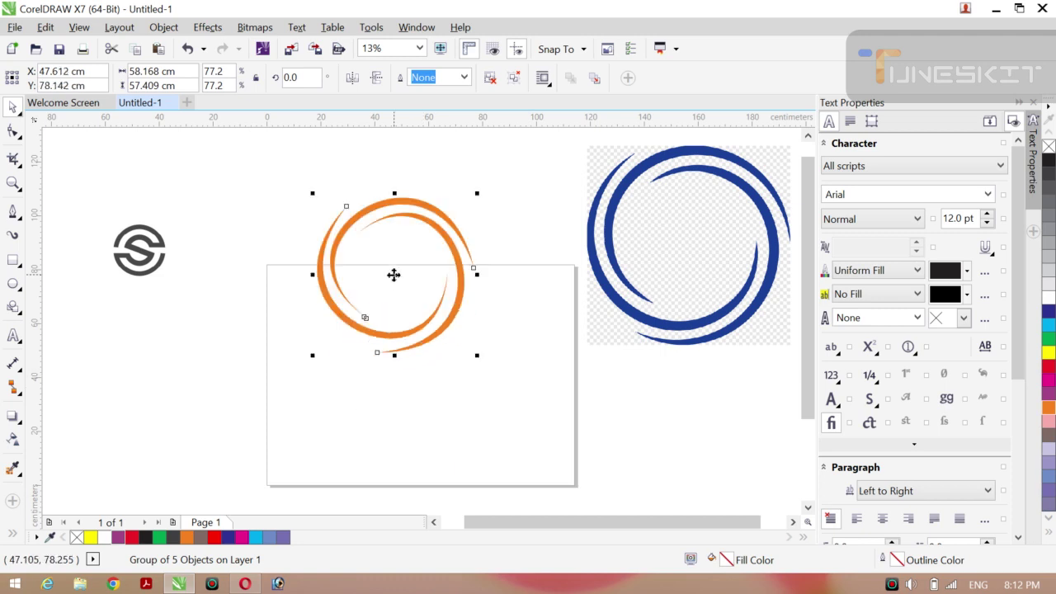
Delete the blue swirl reference image and move the orange swirl group to its place beyond the page's upper-right corner.
{"action": "left_click", "coordinate": [634, 270]}
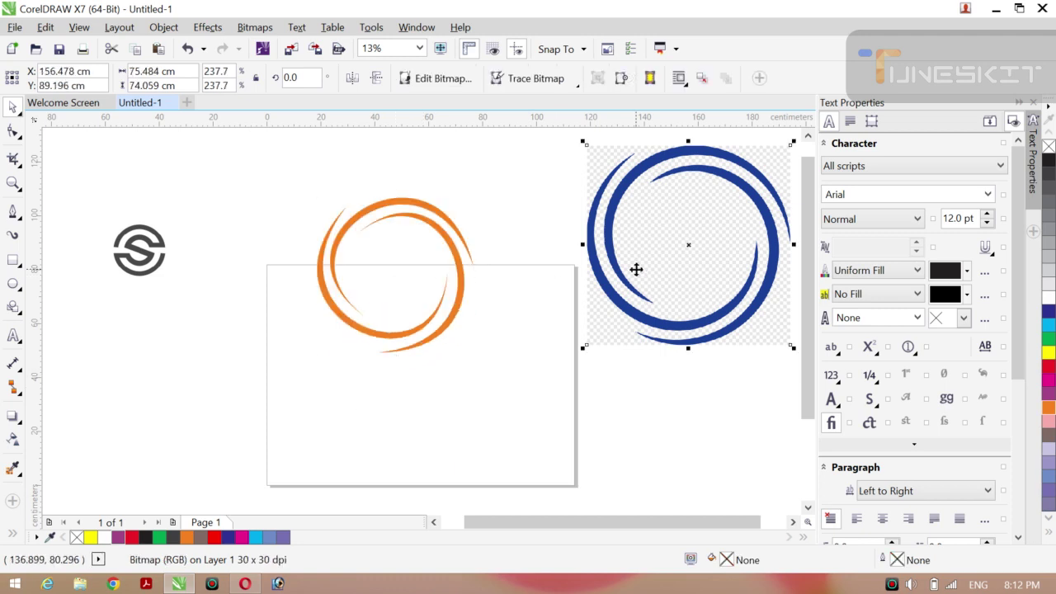
{"action": "key", "text": "Delete"}
{"action": "left_click", "coordinate": [448, 237]}
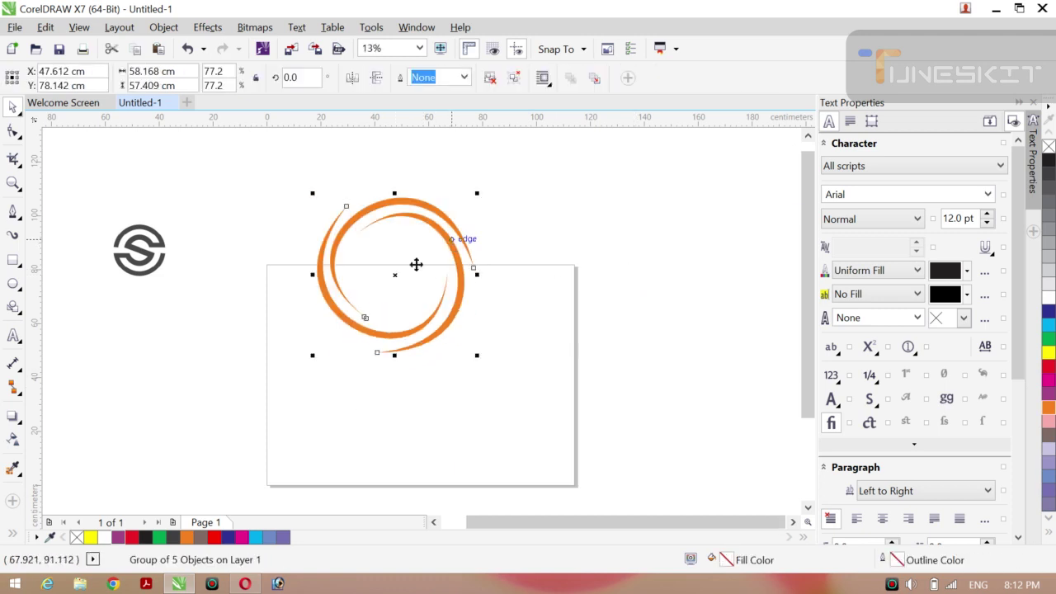
{"action": "left_click_drag", "start_coordinate": [394, 278], "coordinate": [689, 227]}
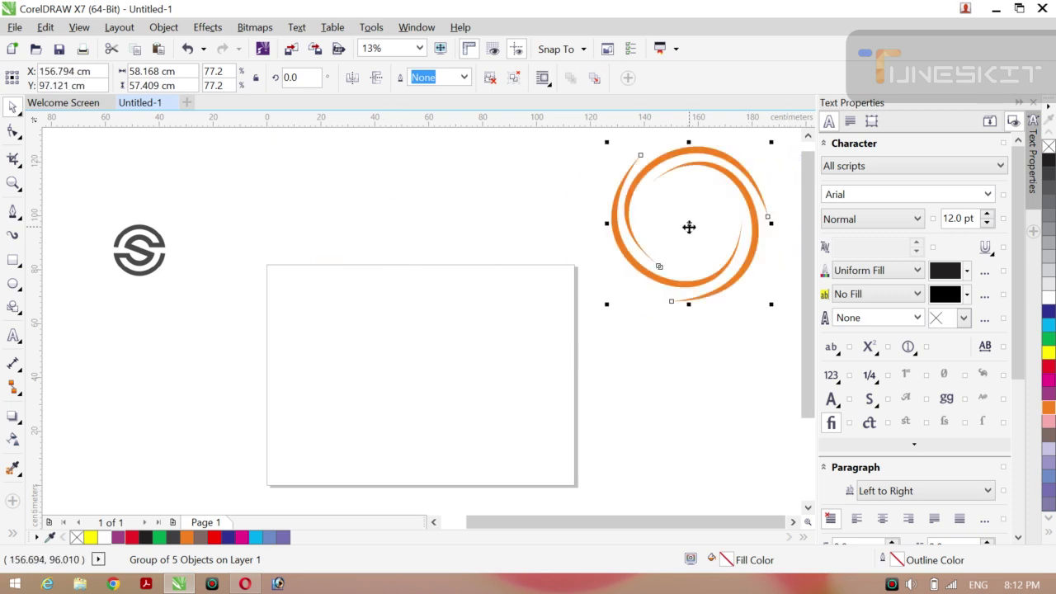
Centre the grey S logo reference bitmap on the page for tracing.
{"action": "left_click", "coordinate": [123, 266]}
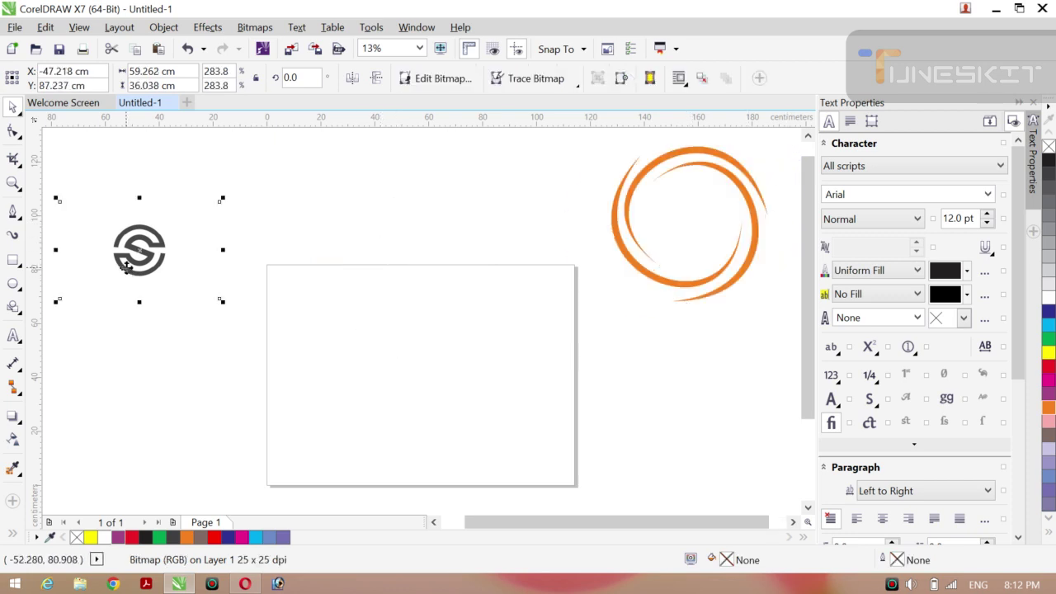
{"action": "key", "text": "p"}
{"action": "left_click", "coordinate": [216, 319]}
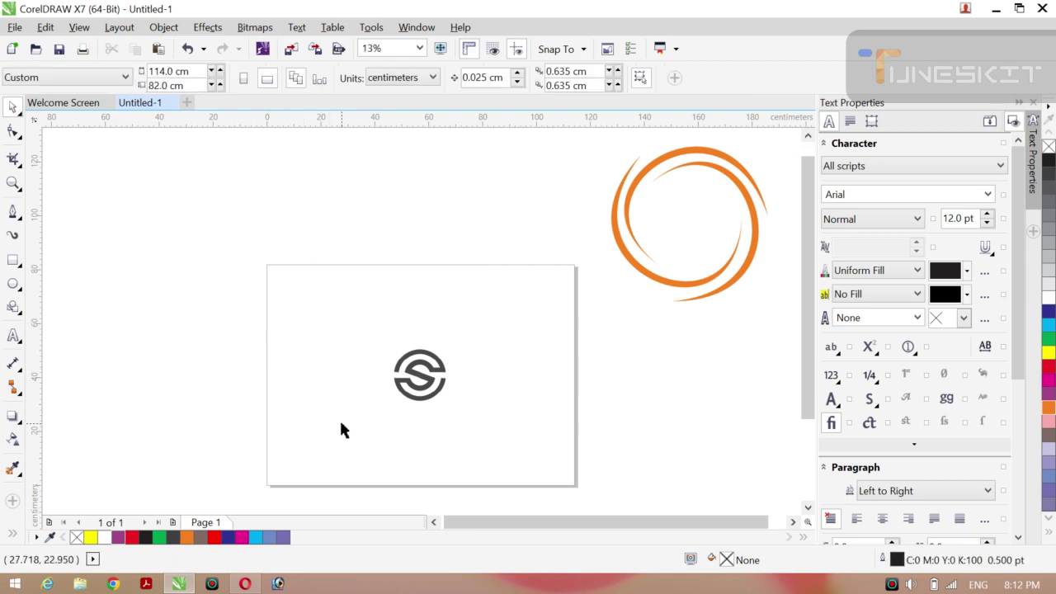
{"action": "key", "text": "z"}
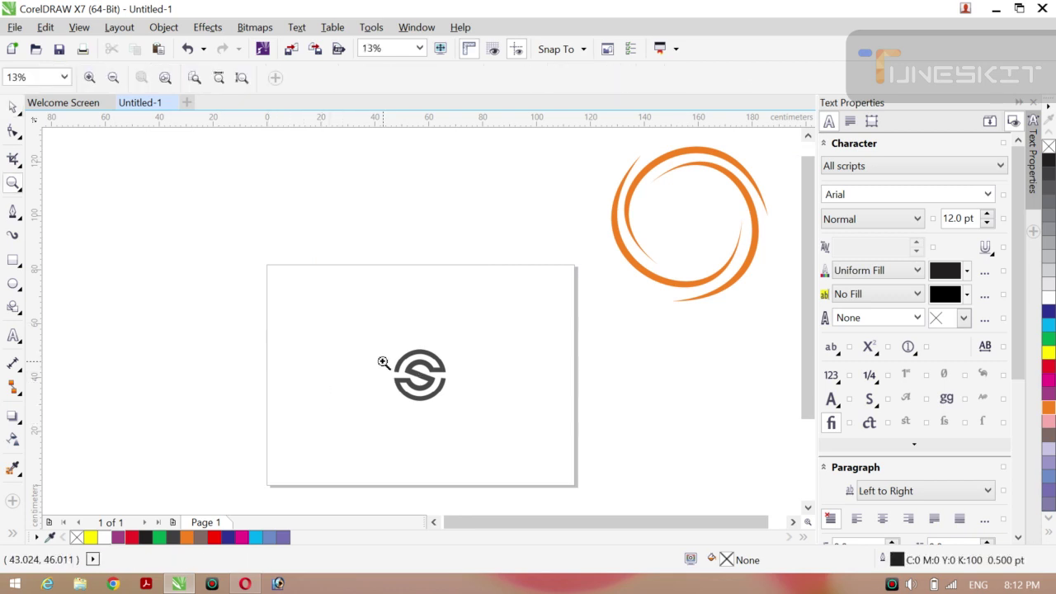
{"action": "left_click_drag", "start_coordinate": [388, 340], "coordinate": [449, 406]}
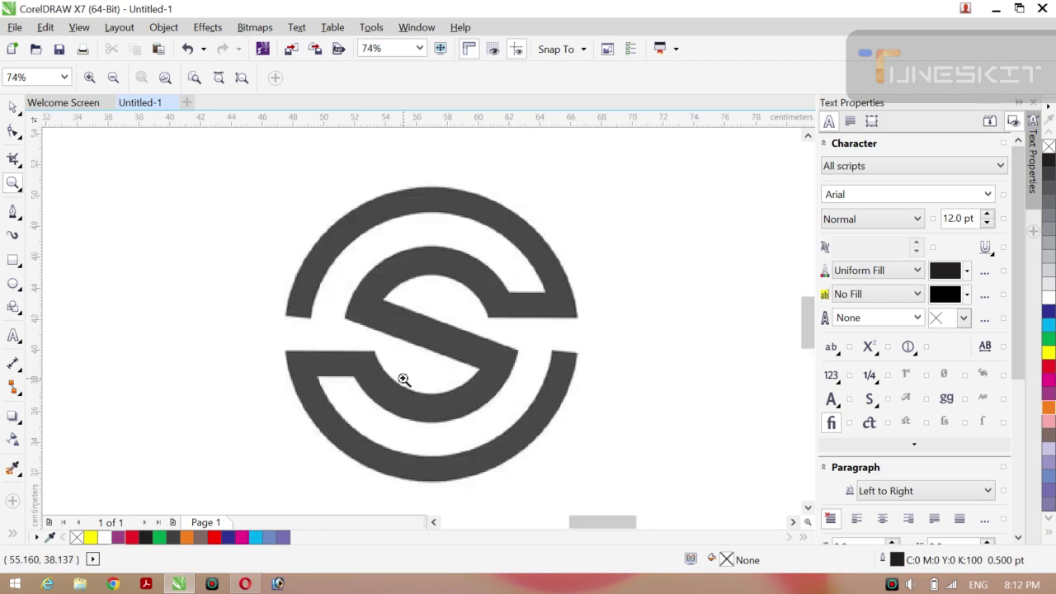
{"action": "left_click", "coordinate": [12, 216]}
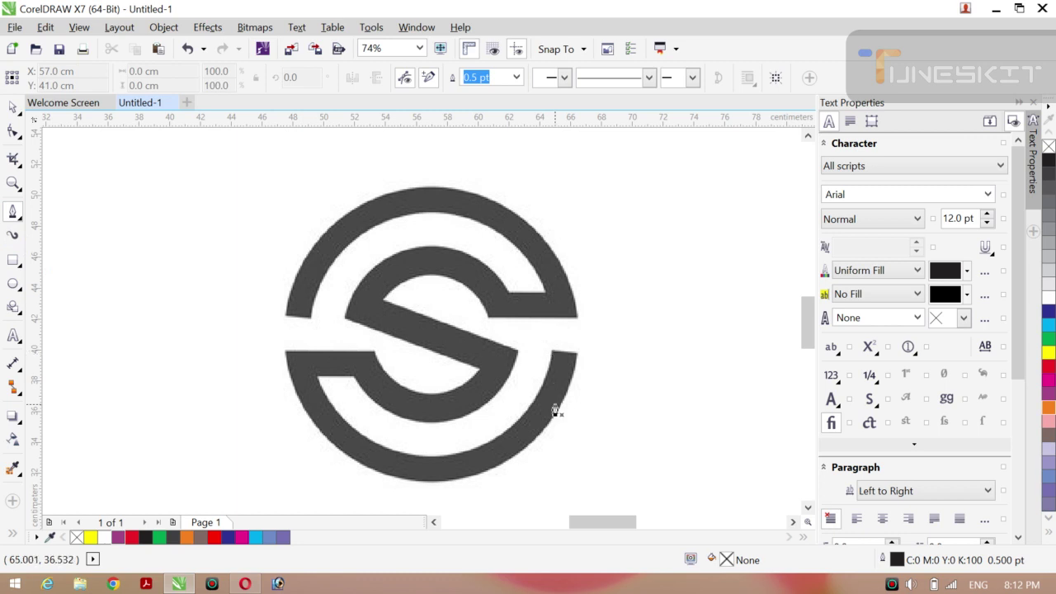
{"action": "left_click", "coordinate": [20, 114]}
{"action": "left_click", "coordinate": [52, 104]}
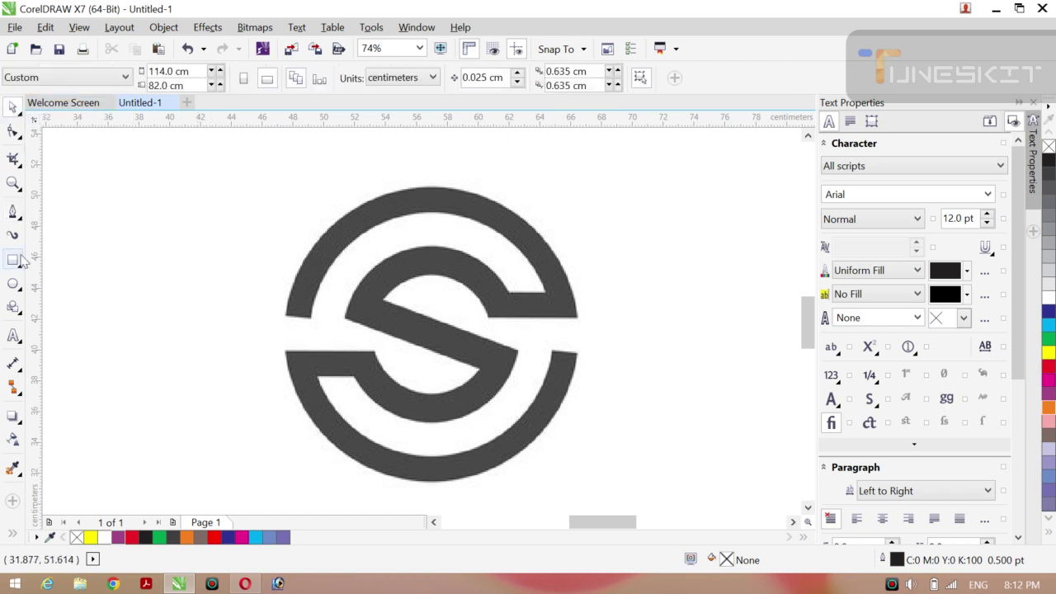
Draw a circle about 15.8 cm across centred on the S logo and add a concentric copy about 18.8 cm across, matching the outer ring's edges.
{"action": "left_click", "coordinate": [14, 285]}
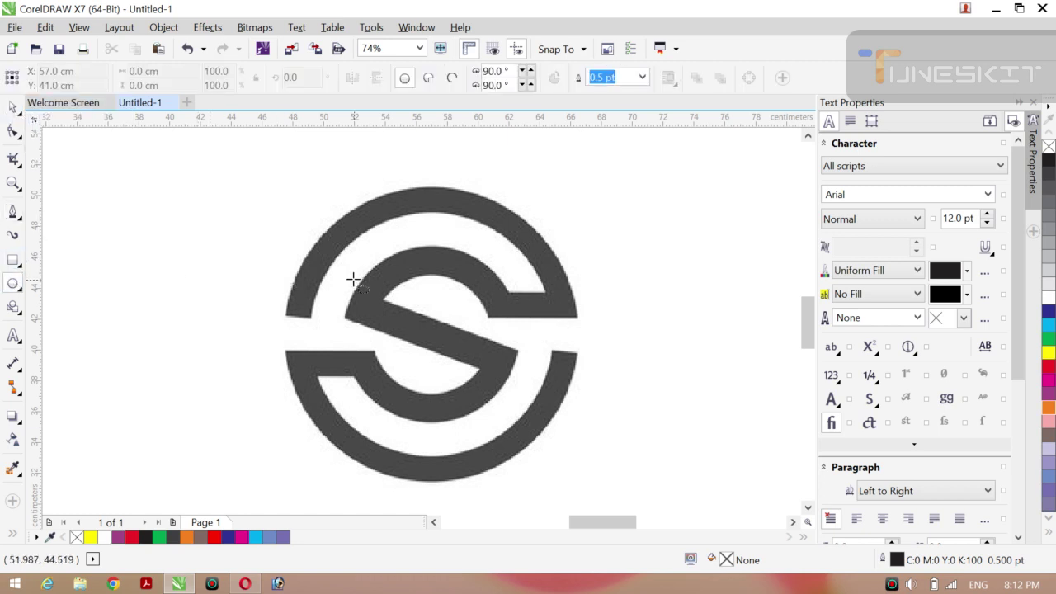
{"action": "left_click_drag", "start_coordinate": [344, 256], "coordinate": [556, 455]}
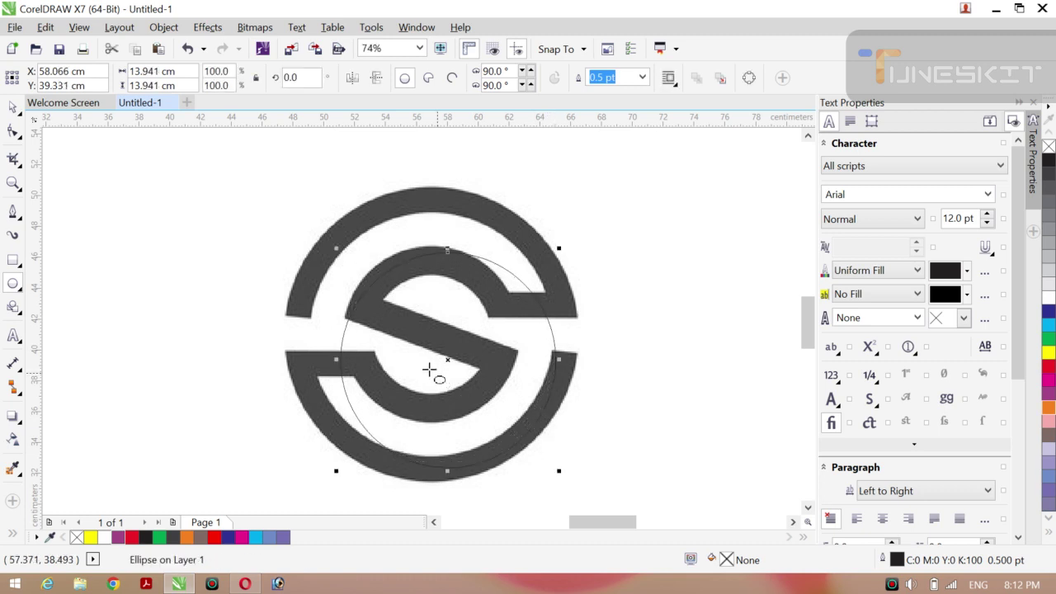
{"action": "left_click_drag", "start_coordinate": [447, 360], "coordinate": [430, 333]}
{"action": "key", "text": "Delete"}
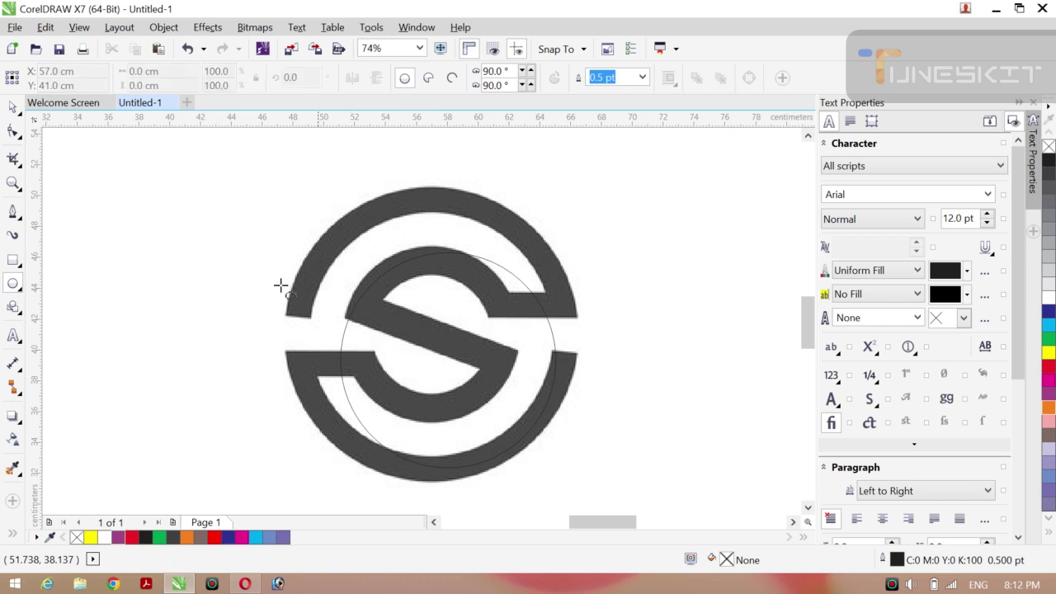
{"action": "left_click", "coordinate": [18, 110]}
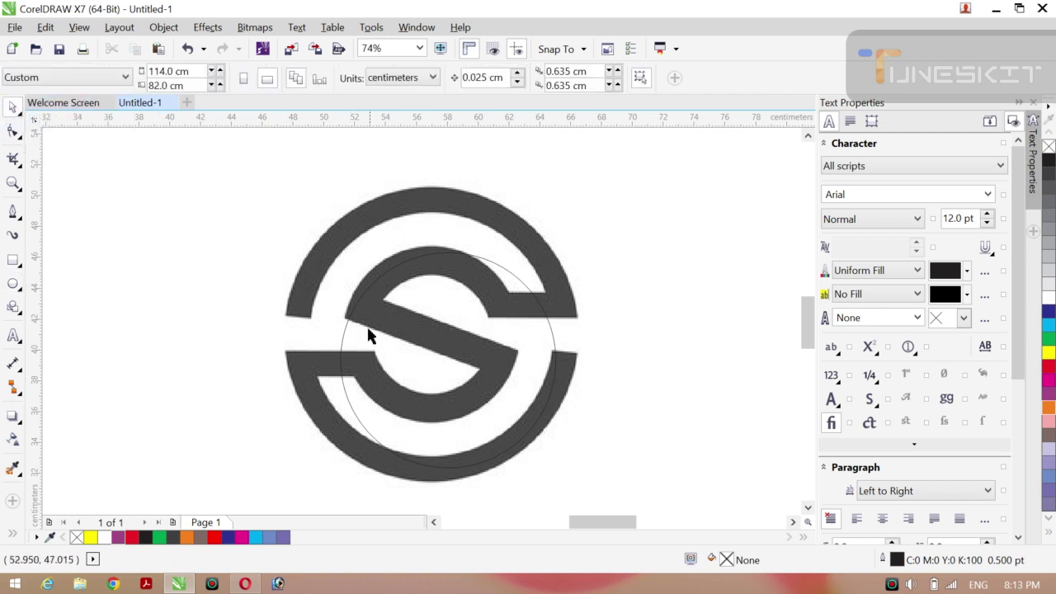
{"action": "left_click", "coordinate": [345, 334]}
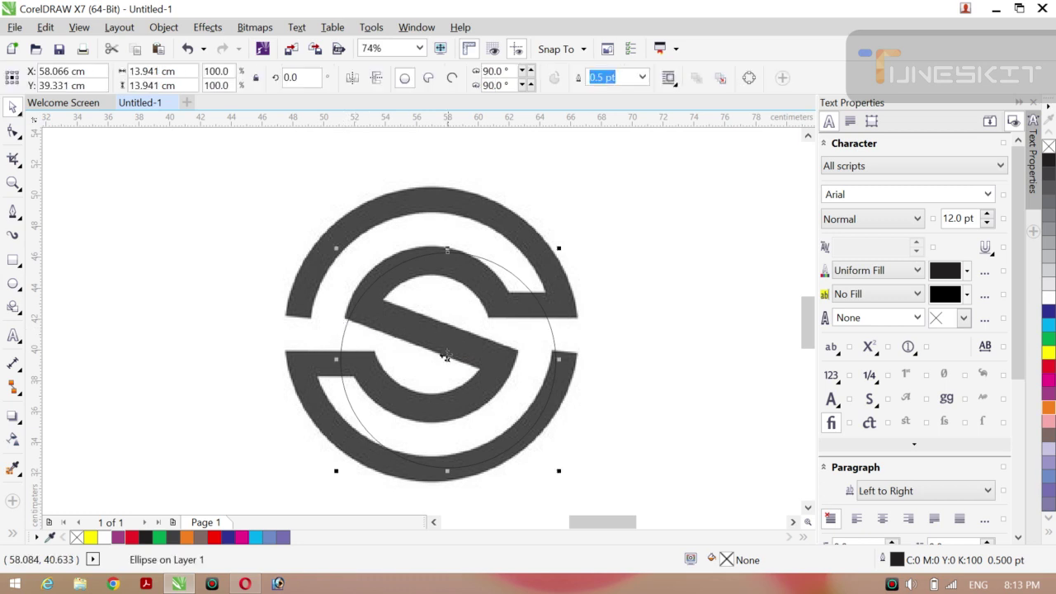
{"action": "left_click_drag", "start_coordinate": [448, 360], "coordinate": [431, 334]}
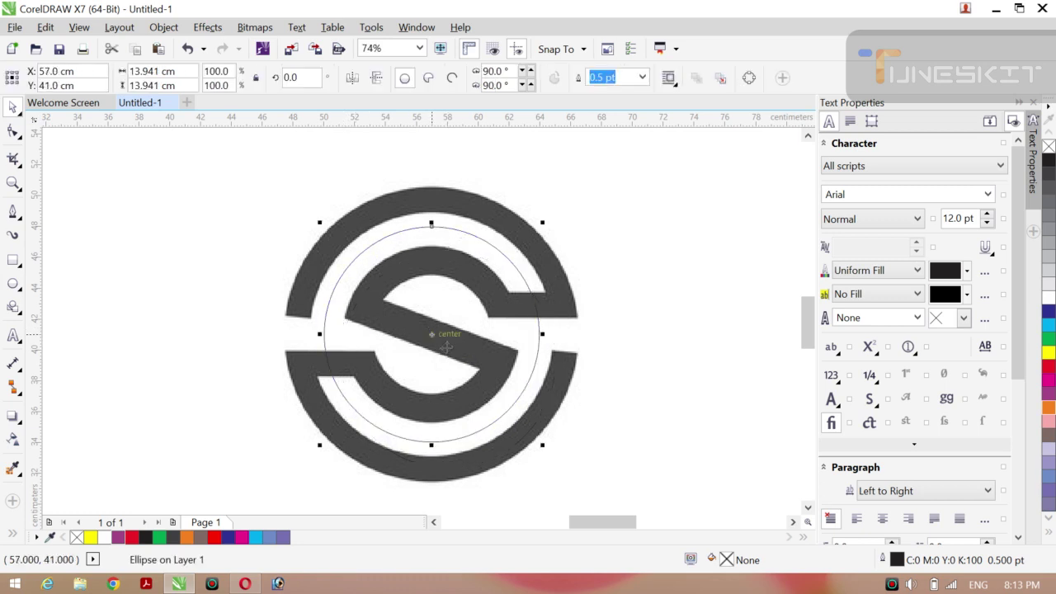
{"action": "left_click_drag", "start_coordinate": [541, 446], "coordinate": [554, 461]}
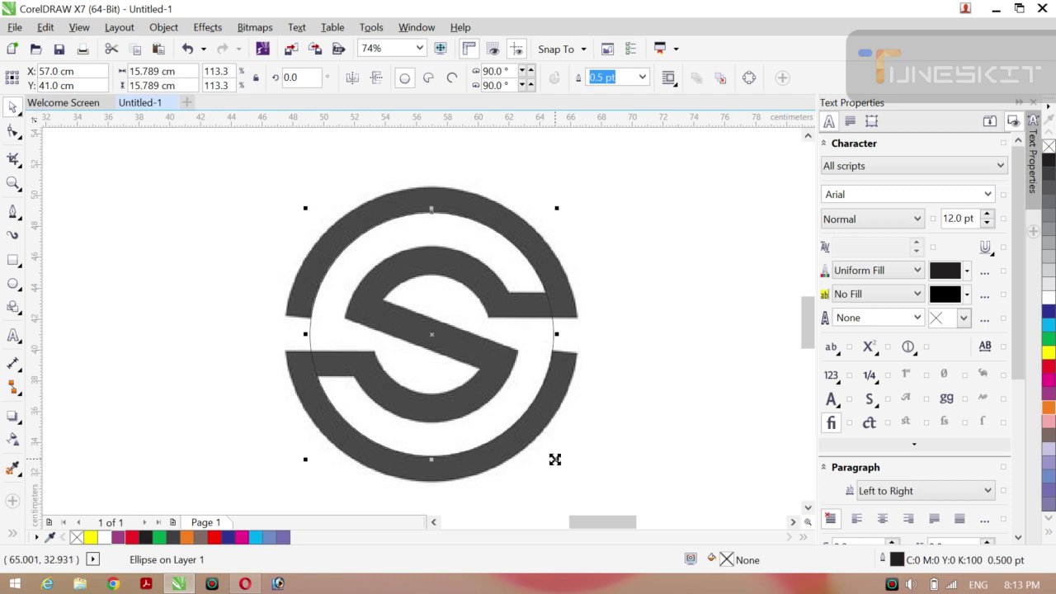
{"action": "left_click_drag", "start_coordinate": [554, 459], "coordinate": [578, 497]}
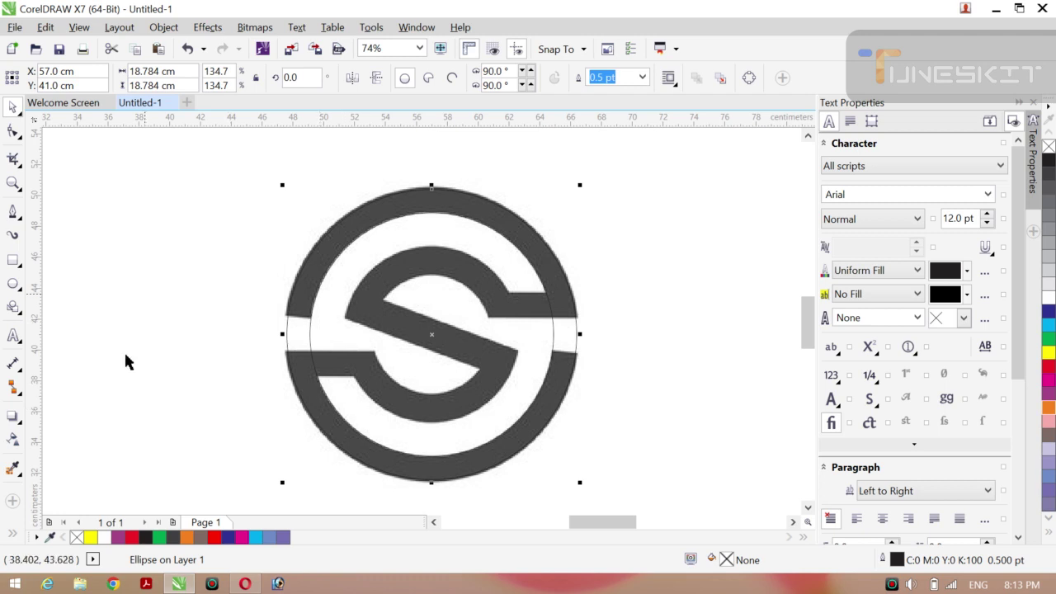
Smart Fill the band between the two large circles with red and a black hairline outline.
{"action": "left_click", "coordinate": [14, 533]}
{"action": "left_click", "coordinate": [38, 529]}
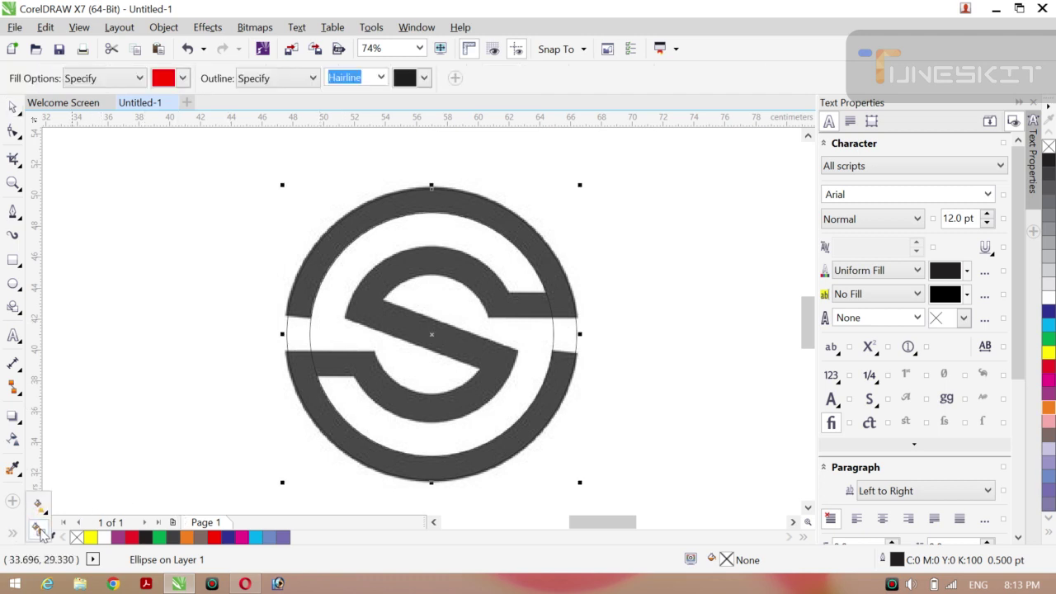
{"action": "left_click", "coordinate": [298, 338]}
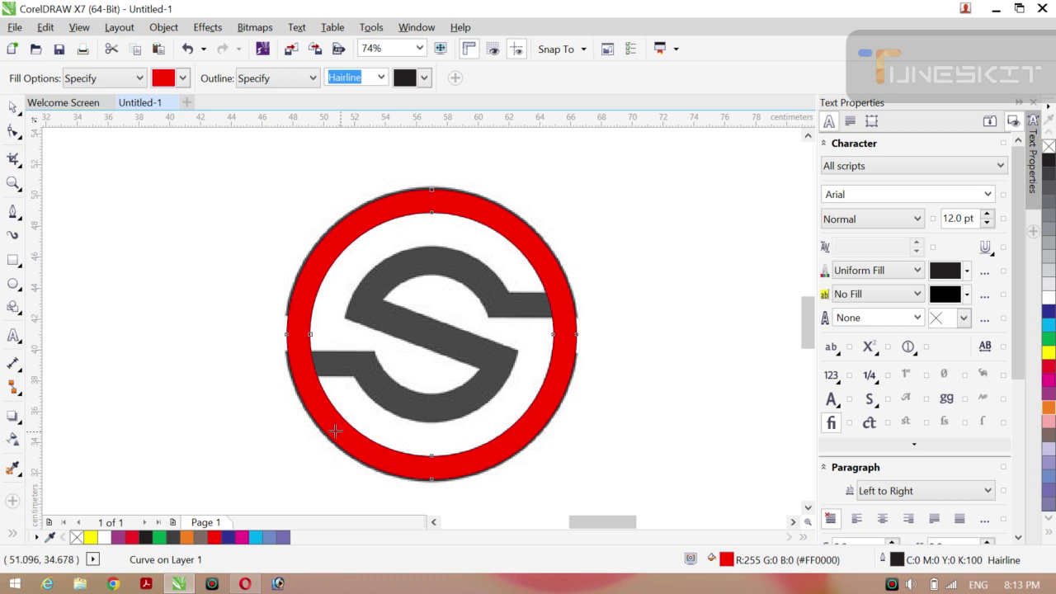
{"action": "left_click", "coordinate": [20, 118]}
{"action": "left_click", "coordinate": [55, 104]}
{"action": "left_click", "coordinate": [142, 246]}
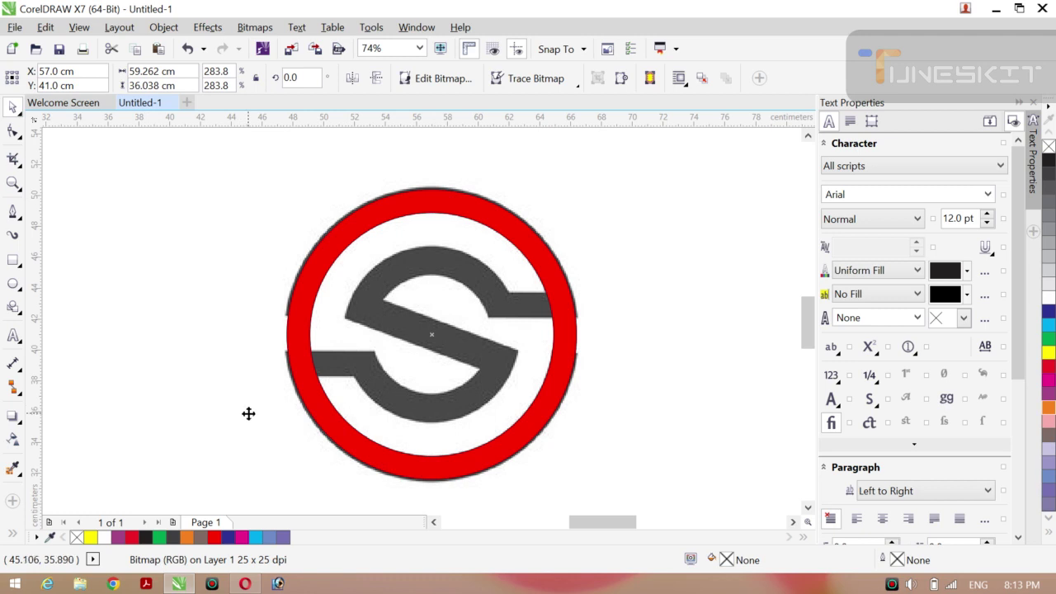
Draw a circle about 11.2 cm across centred on the logo and add a concentric copy about 7.9 cm across, matching the S's curved edges.
{"action": "left_click", "coordinate": [12, 283]}
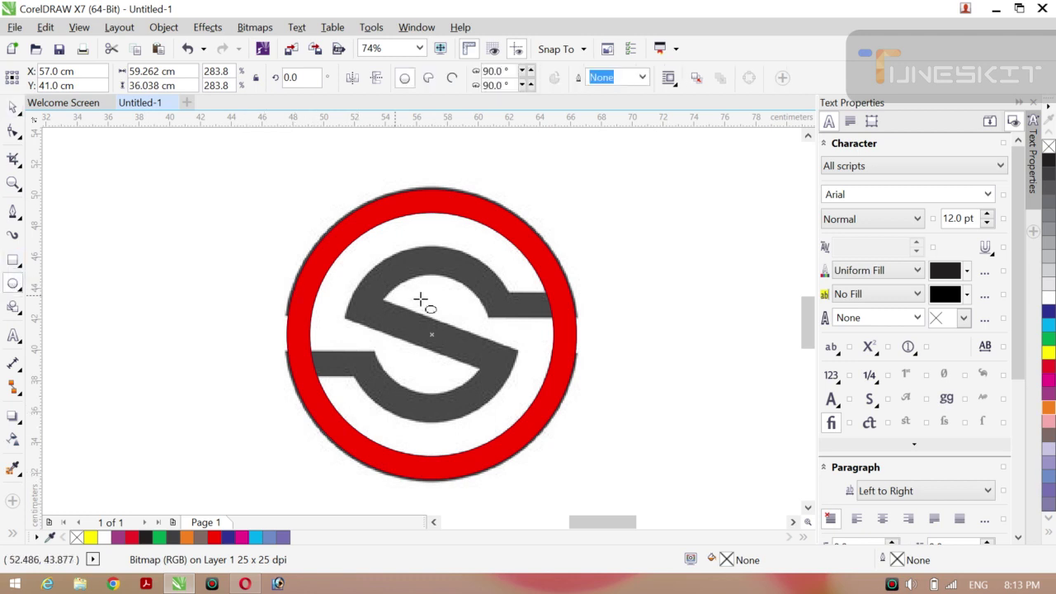
{"action": "left_click_drag", "start_coordinate": [374, 266], "coordinate": [507, 421]}
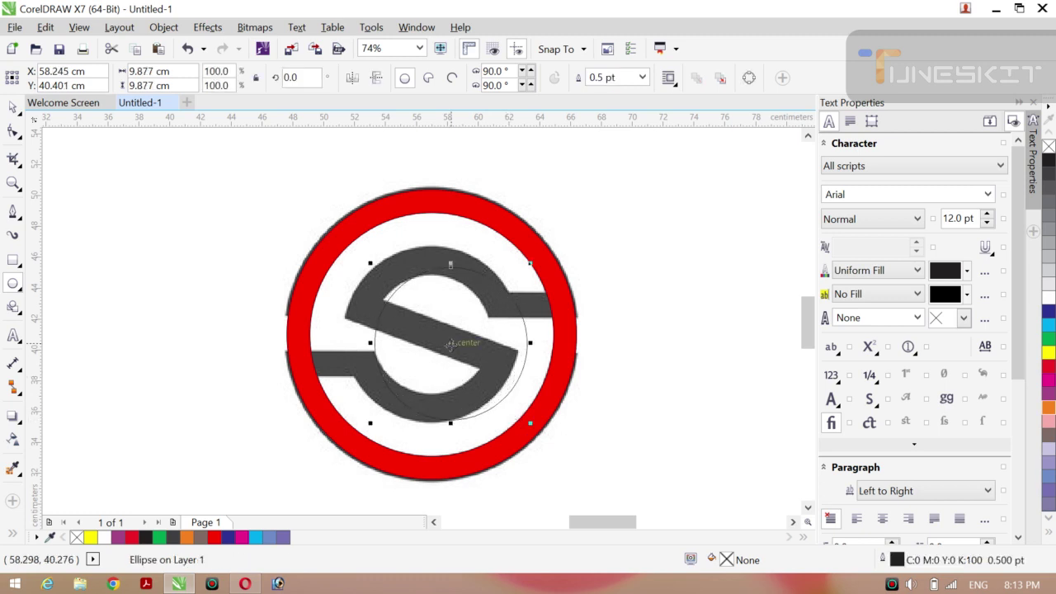
{"action": "left_click_drag", "start_coordinate": [450, 344], "coordinate": [429, 334]}
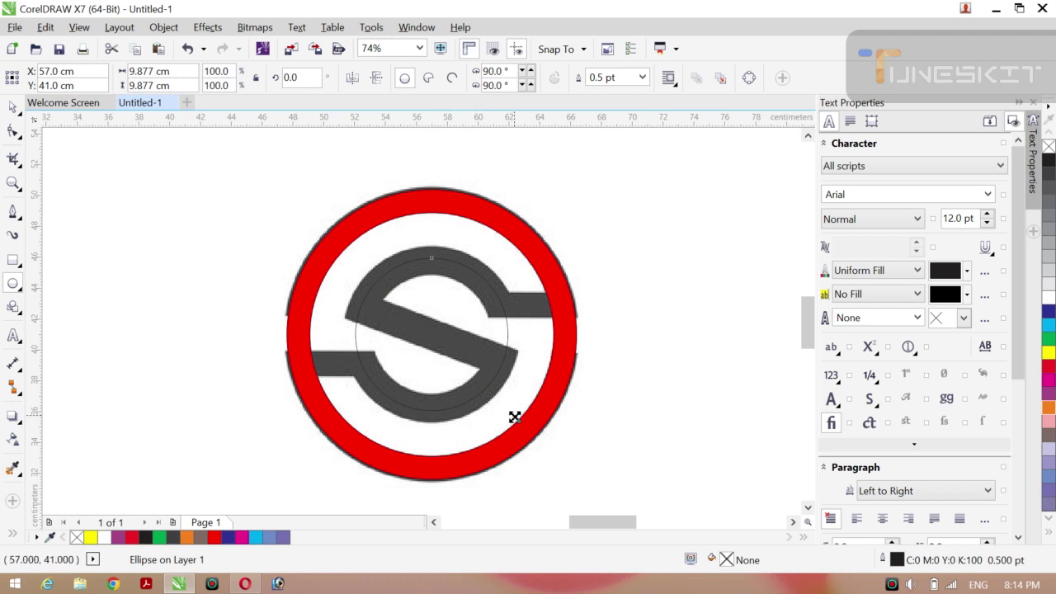
{"action": "left_click_drag", "start_coordinate": [512, 415], "coordinate": [522, 424]}
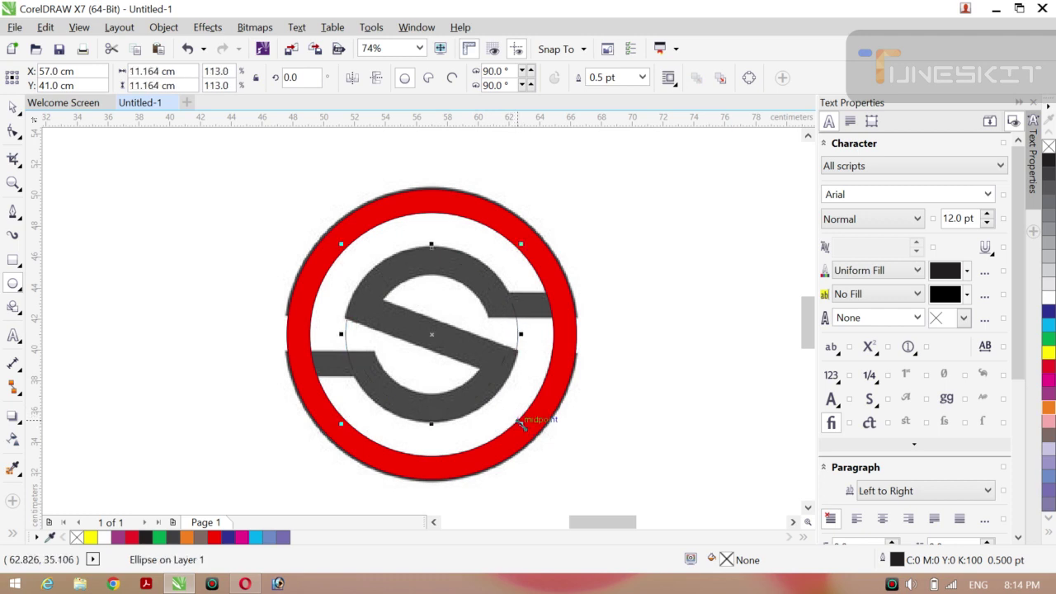
{"action": "left_click_drag", "start_coordinate": [519, 422], "coordinate": [497, 406]}
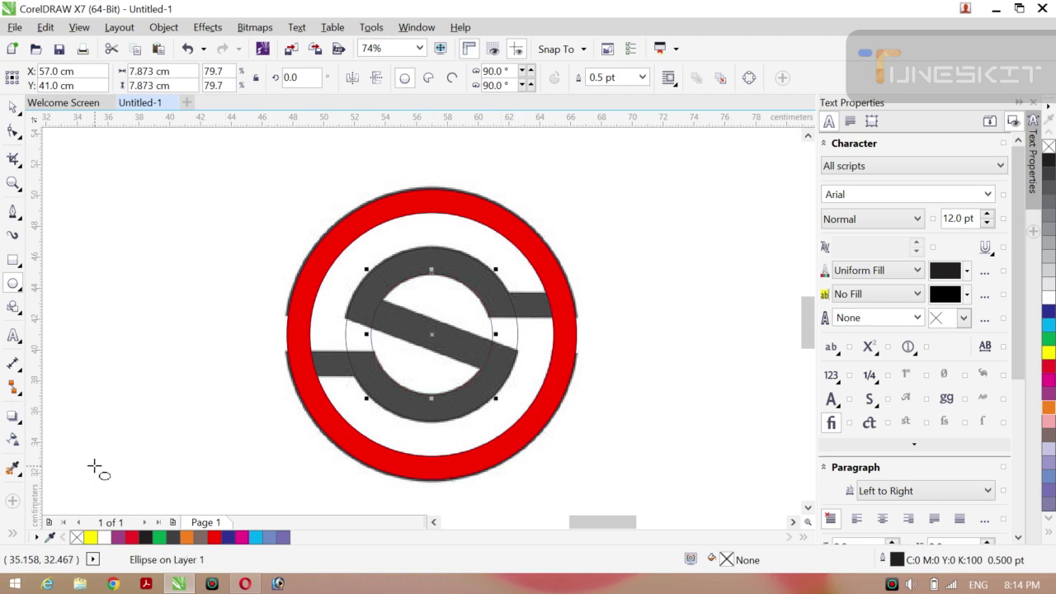
Smart Fill the band between the two inner circles with red and a black hairline outline.
{"action": "left_click", "coordinate": [13, 534]}
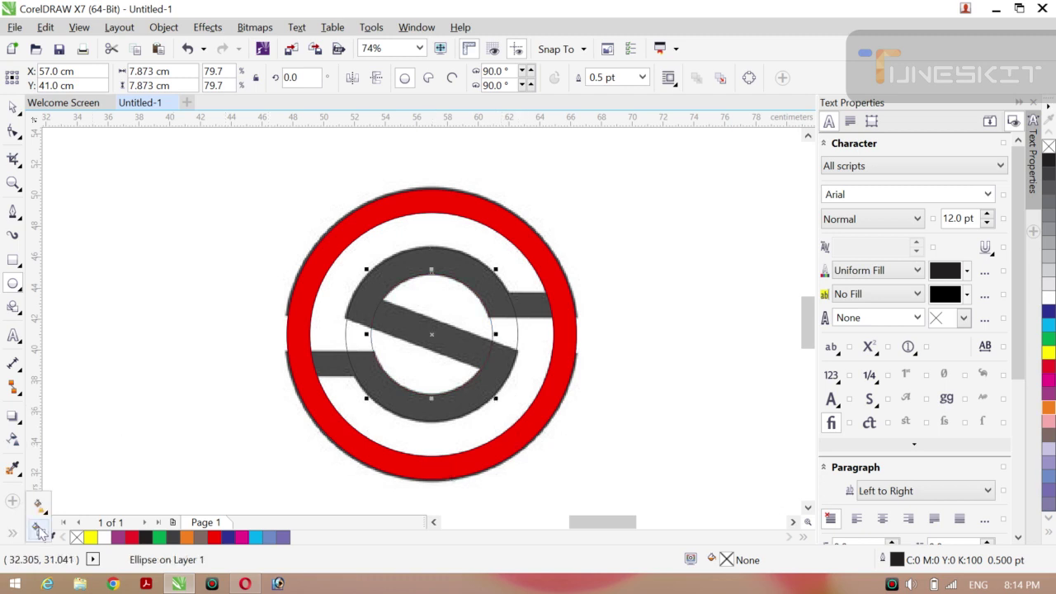
{"action": "left_click", "coordinate": [38, 530]}
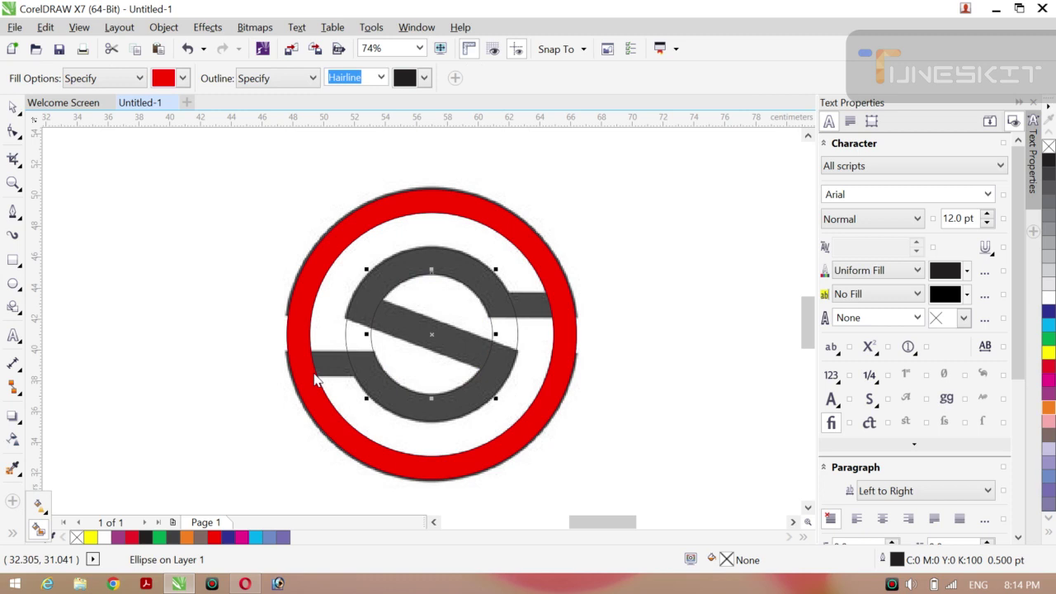
{"action": "left_click", "coordinate": [359, 335]}
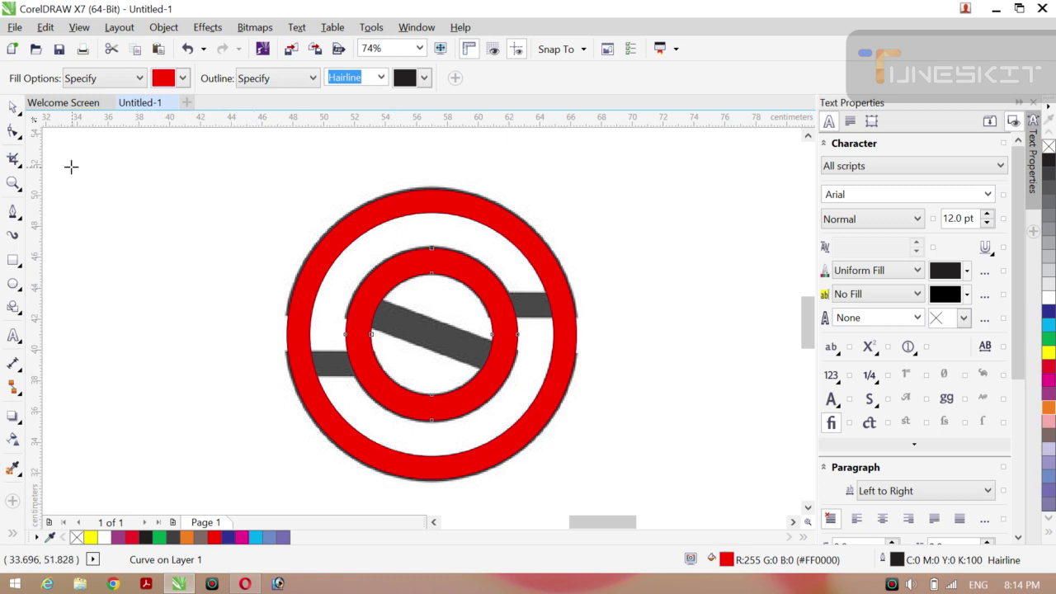
{"action": "left_click", "coordinate": [25, 120]}
{"action": "left_click", "coordinate": [49, 104]}
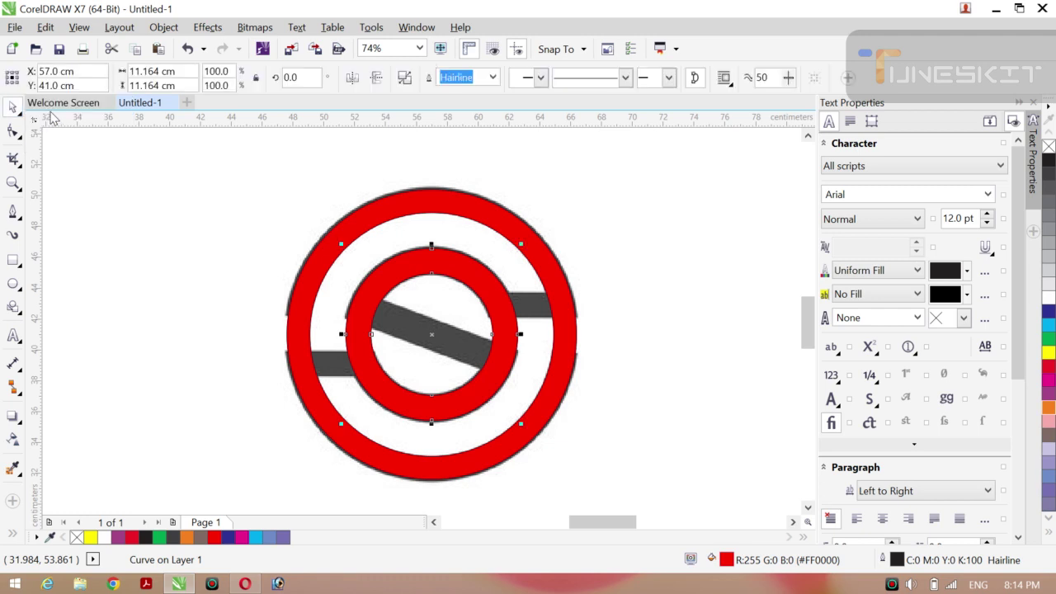
{"action": "left_click", "coordinate": [230, 336]}
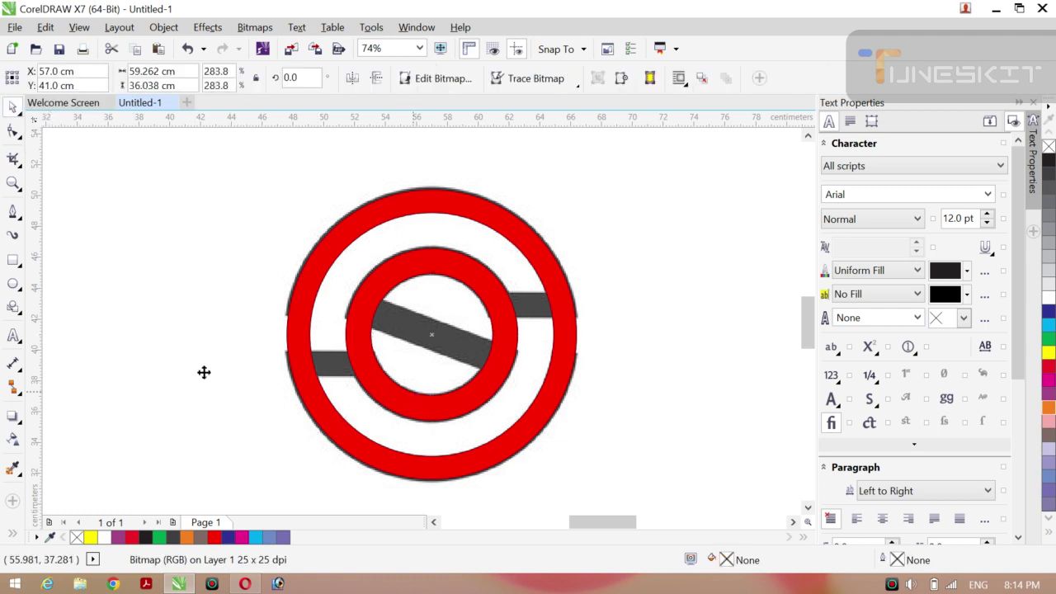
Draw two pen lines across the inner ring's left side: a slanted one continuing the diagonal bar's lower edge and a horizontal one about 3 cm long.
{"action": "left_click", "coordinate": [18, 218]}
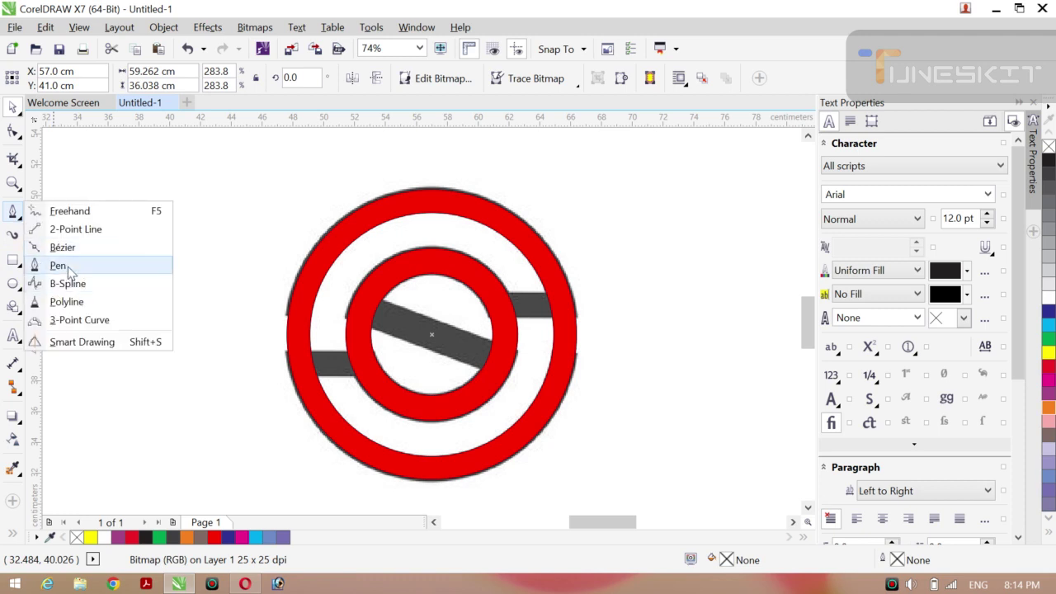
{"action": "left_click", "coordinate": [57, 266]}
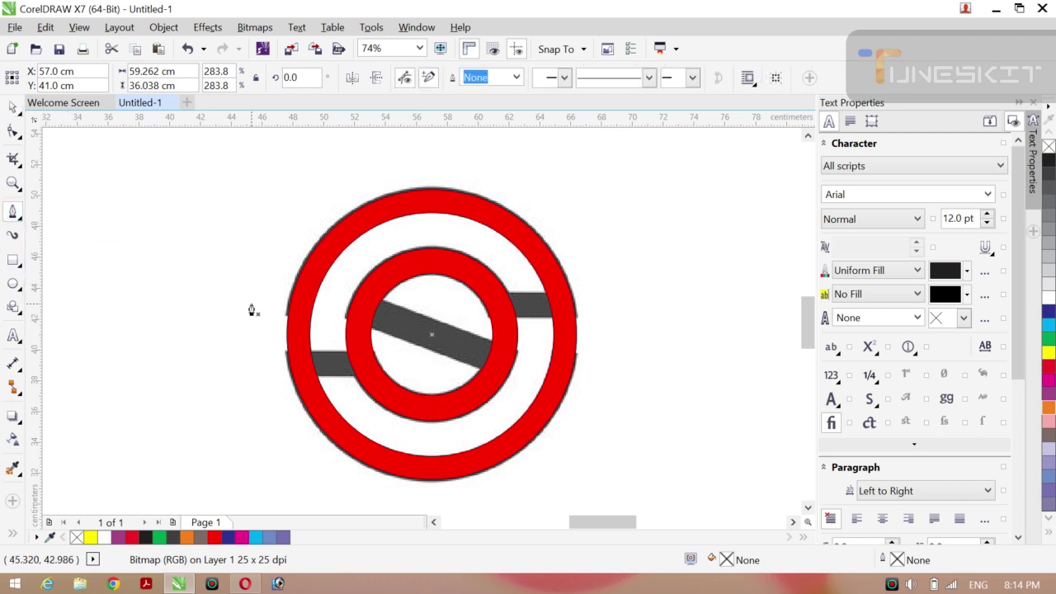
{"action": "left_click", "coordinate": [338, 317]}
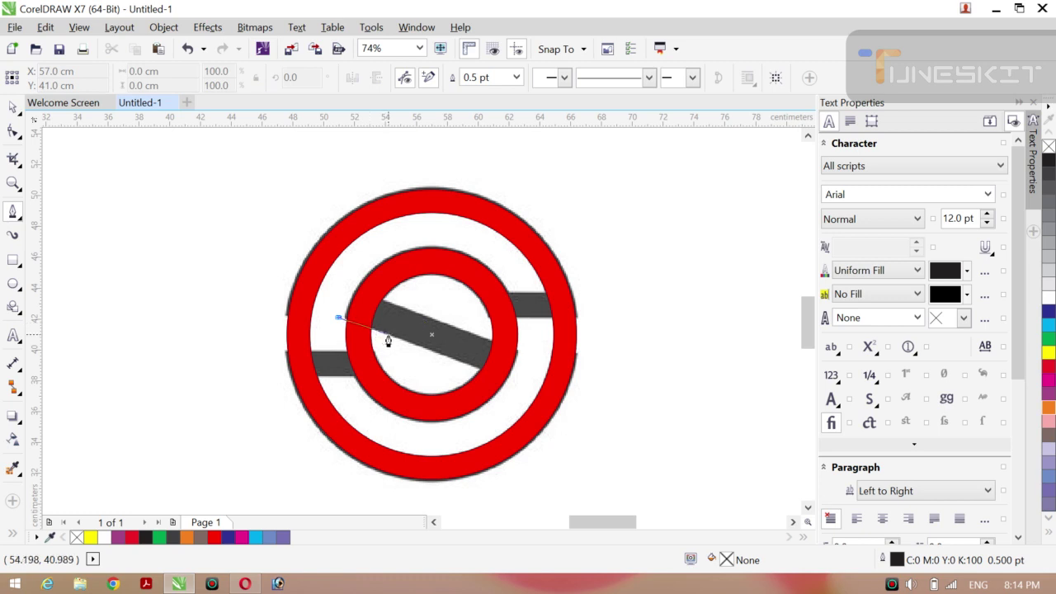
{"action": "double_click", "coordinate": [387, 340]}
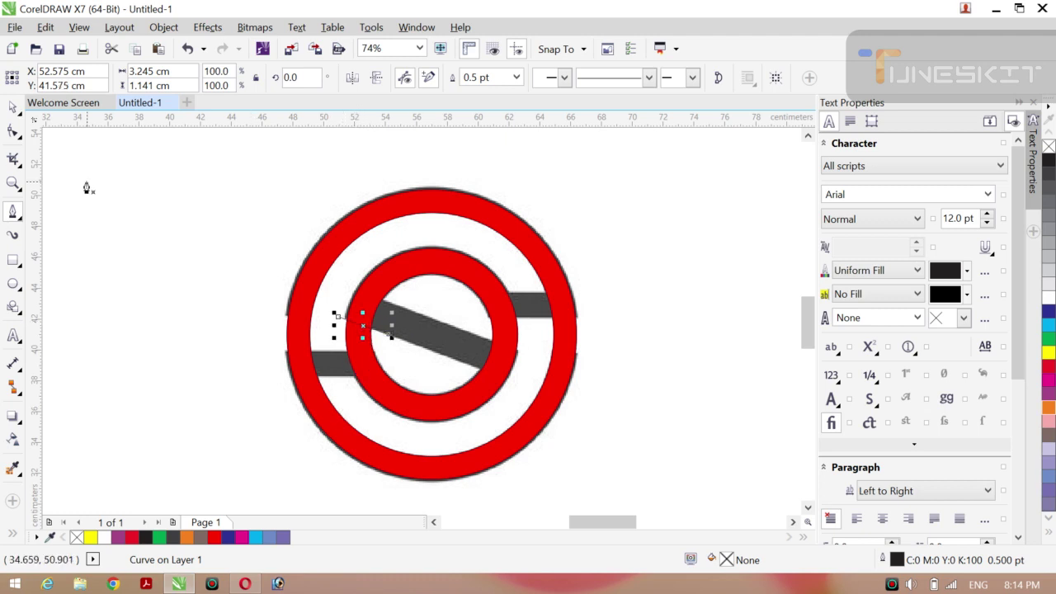
{"action": "left_click", "coordinate": [13, 213]}
{"action": "left_click", "coordinate": [335, 352]}
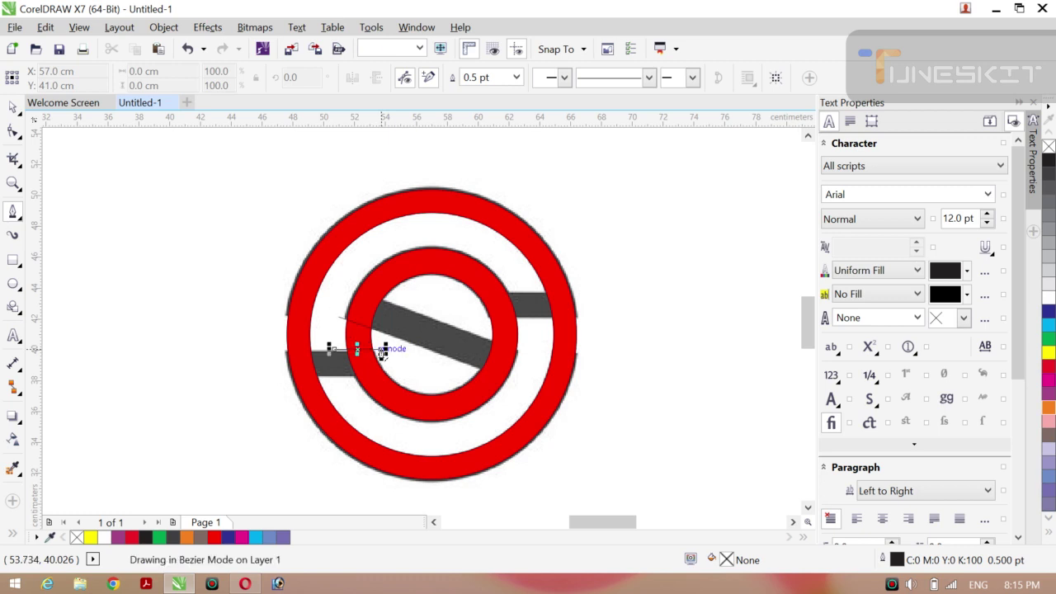
{"action": "double_click", "coordinate": [382, 351]}
{"action": "left_click", "coordinate": [382, 350]}
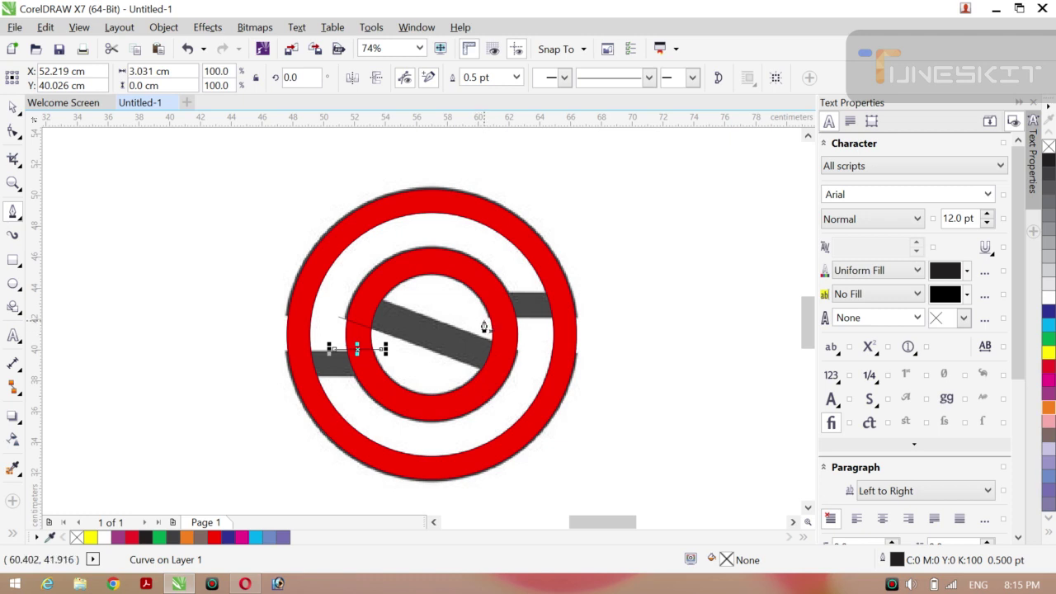
Draw a horizontal pen line about 3 cm long and a slanted one about 2.9 cm wide across the inner ring's right side.
{"action": "left_click", "coordinate": [484, 319]}
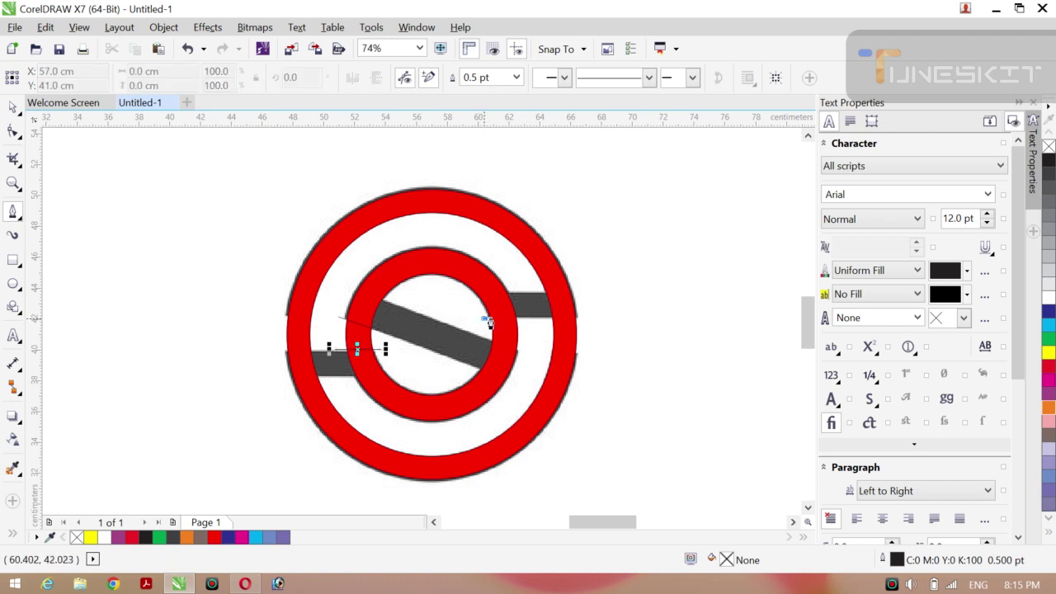
{"action": "double_click", "coordinate": [531, 326]}
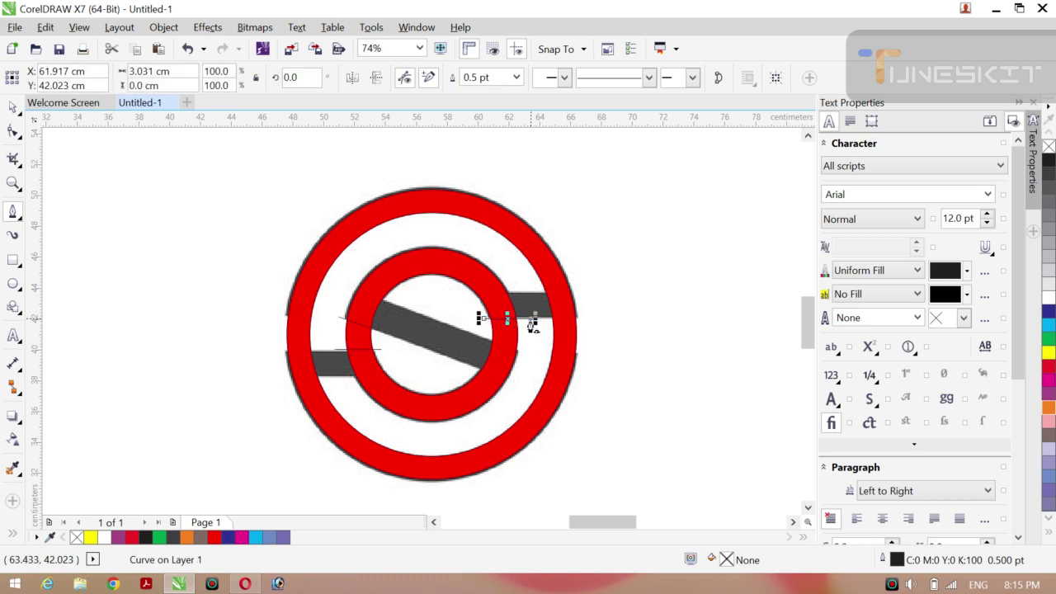
{"action": "left_click", "coordinate": [474, 333]}
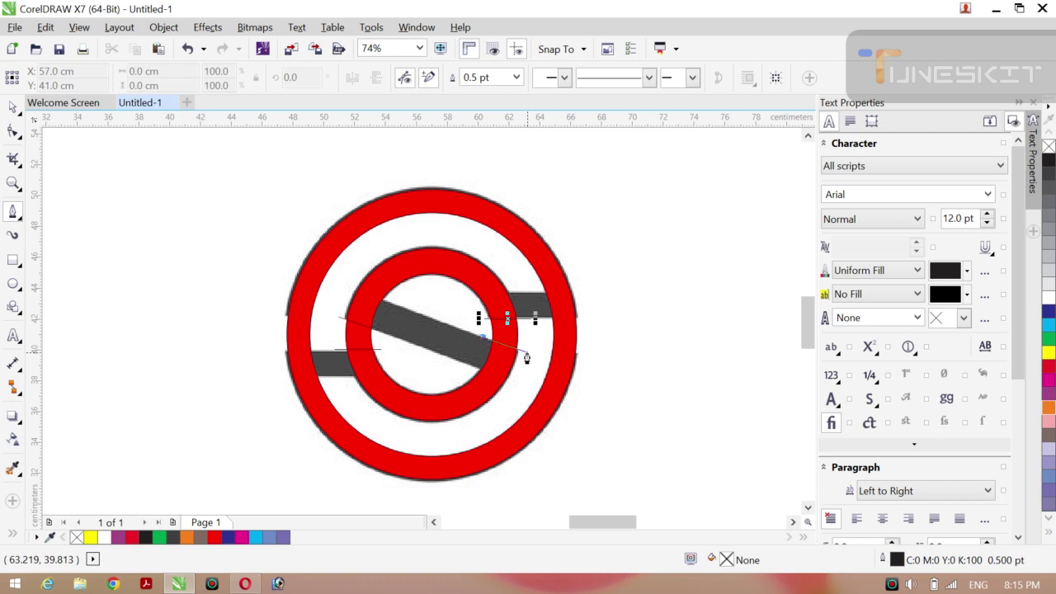
{"action": "left_click", "coordinate": [526, 356]}
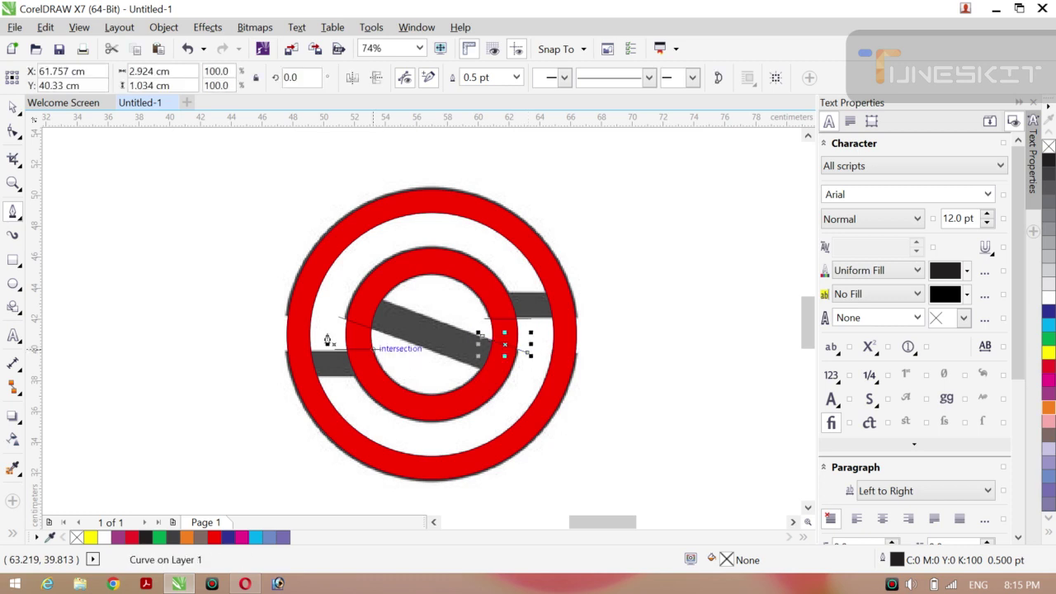
{"action": "key", "text": "Escape"}
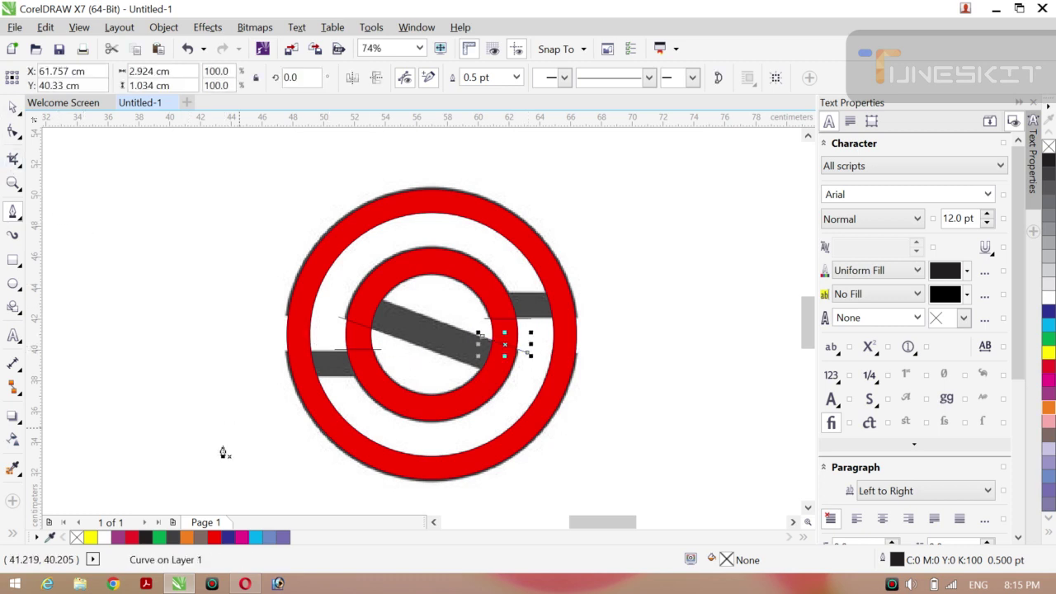
{"action": "left_click", "coordinate": [20, 115]}
{"action": "left_click", "coordinate": [56, 107]}
{"action": "left_click", "coordinate": [285, 348]}
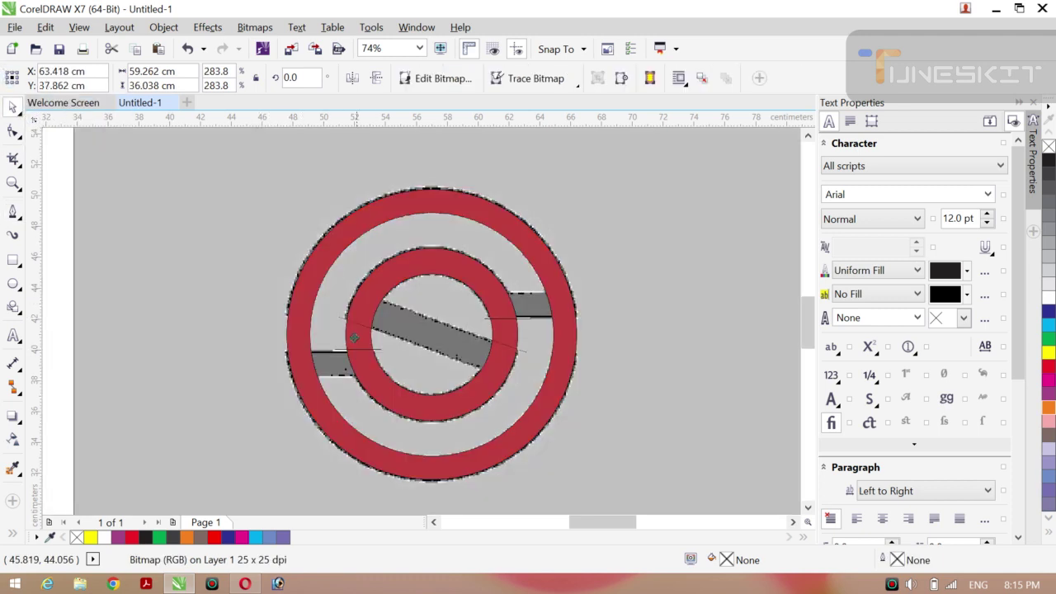
{"action": "left_click_drag", "start_coordinate": [354, 338], "coordinate": [353, 342]}
{"action": "key", "text": "ctrl+z"}
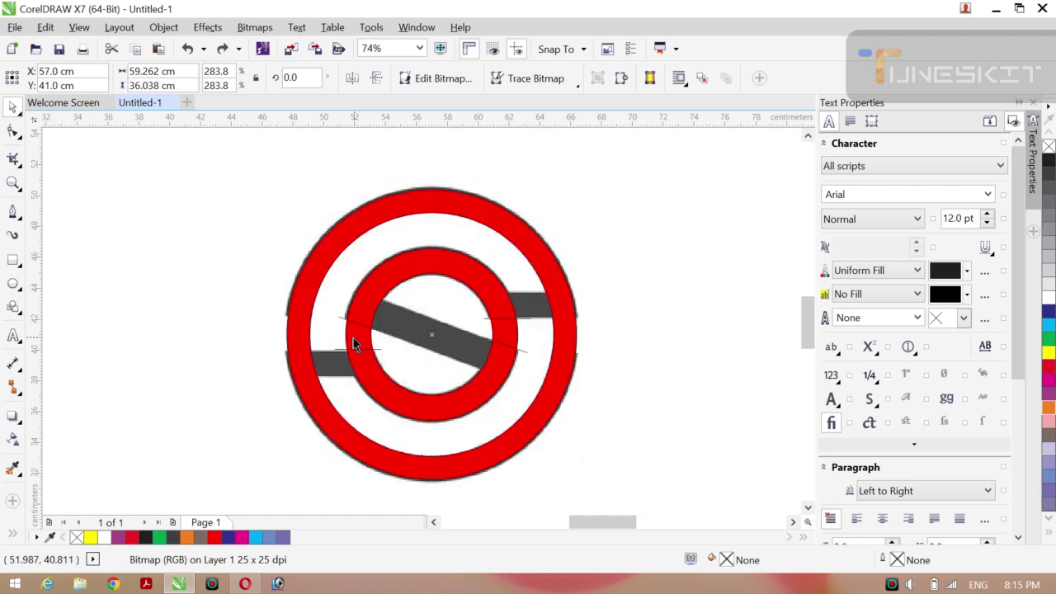
Lock the reference logo bitmap in place.
{"action": "left_click", "coordinate": [20, 113]}
{"action": "left_click", "coordinate": [46, 107]}
{"action": "right_click", "coordinate": [219, 330]}
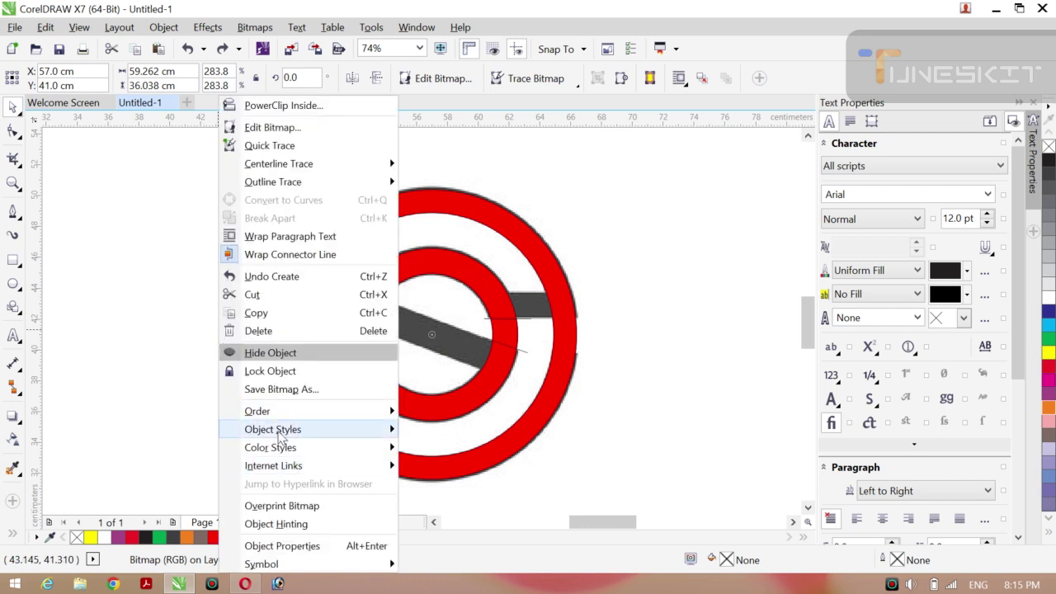
{"action": "left_click", "coordinate": [266, 372]}
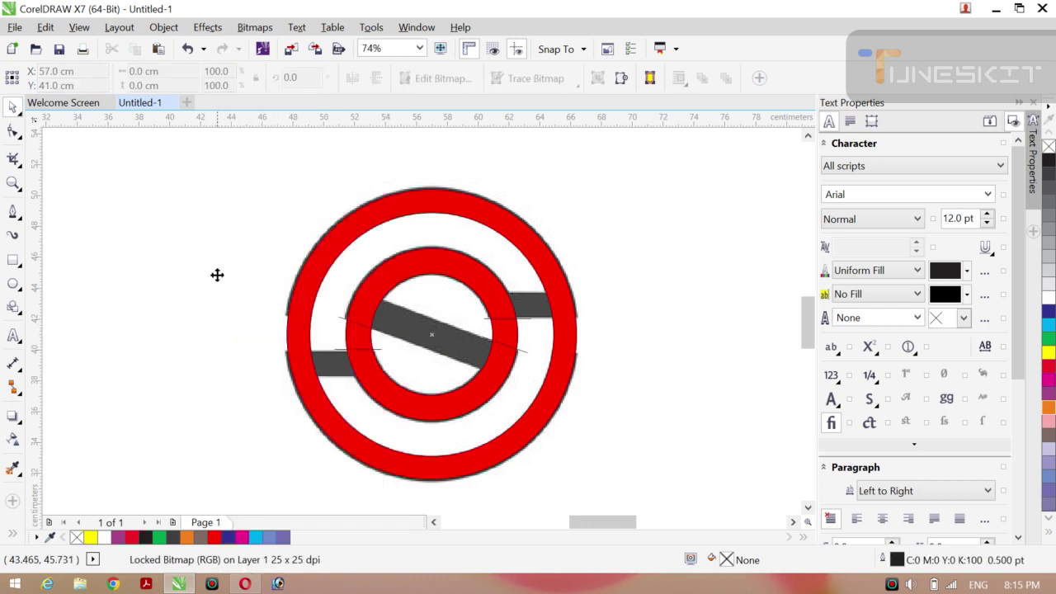
Convert the outlines of the two lines crossing the inner ring's left side to objects.
{"action": "left_click_drag", "start_coordinate": [231, 287], "coordinate": [388, 376]}
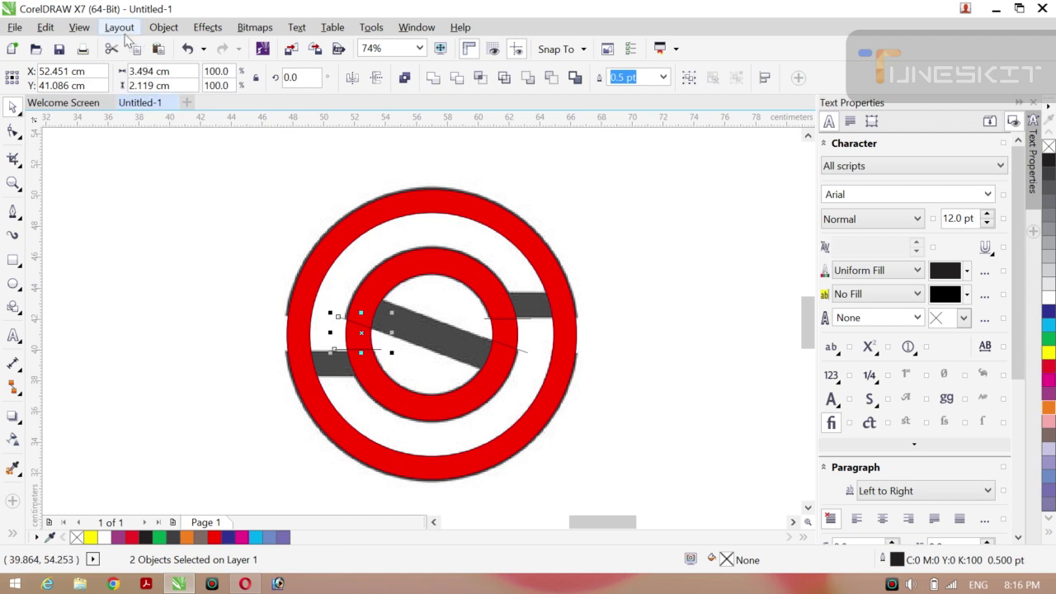
{"action": "left_click", "coordinate": [164, 28]}
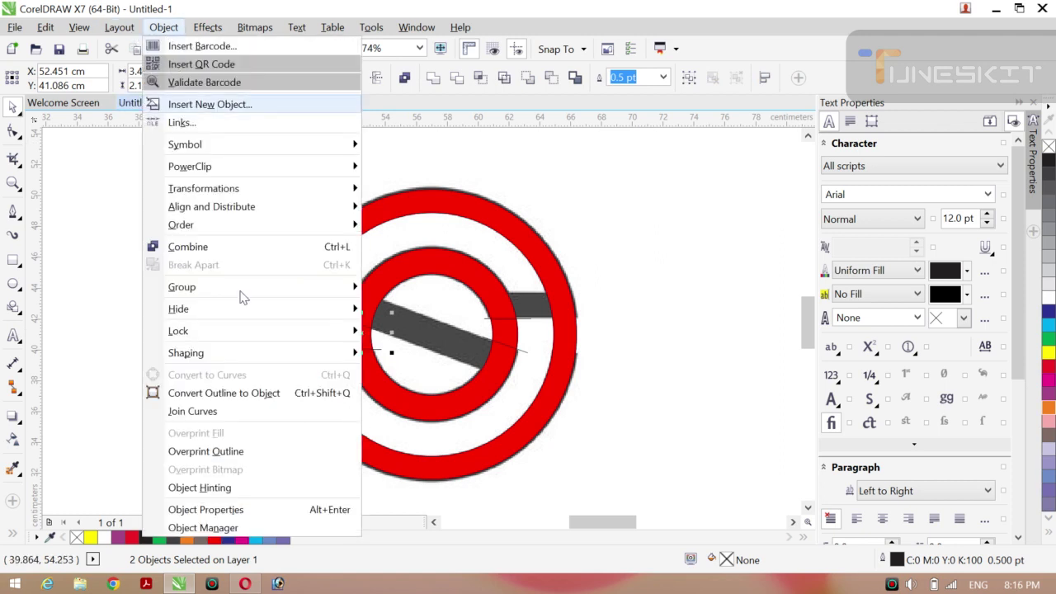
{"action": "left_click", "coordinate": [258, 394]}
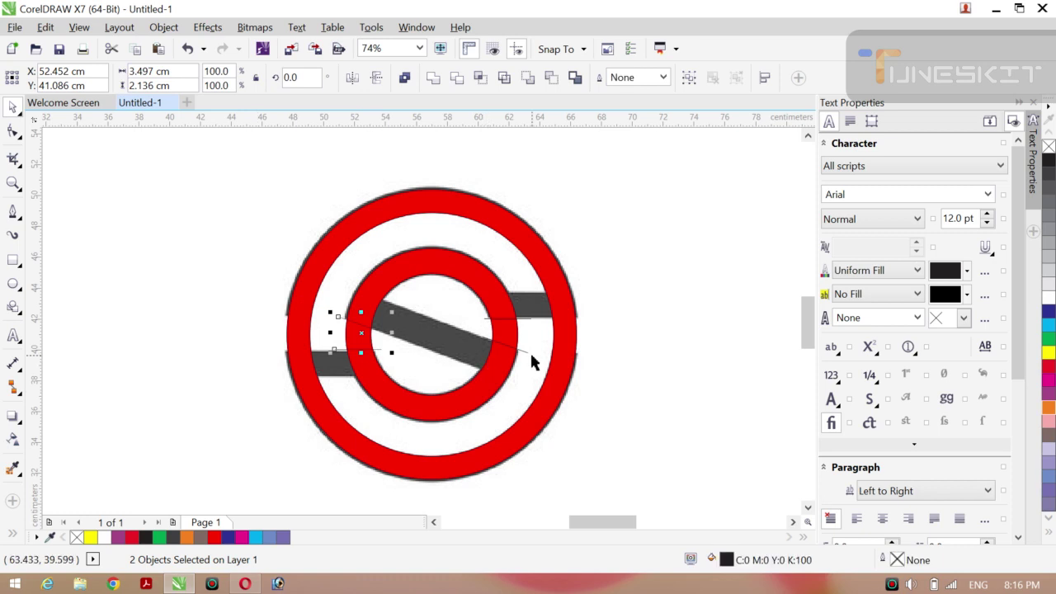
Convert the outlines of the two lines crossing the inner ring's right side to objects.
{"action": "left_click_drag", "start_coordinate": [582, 299], "coordinate": [471, 365]}
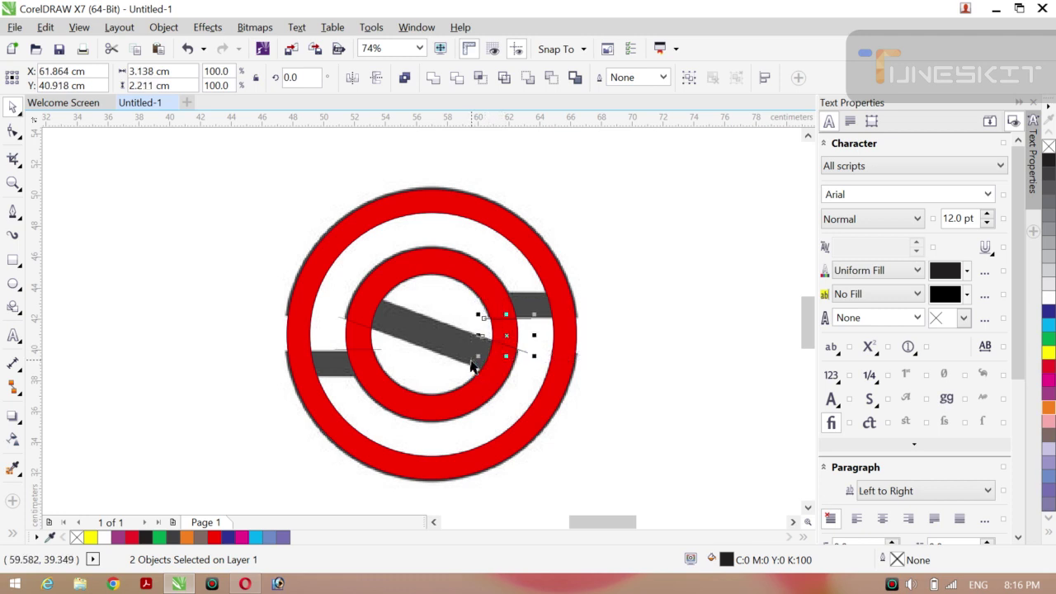
{"action": "left_click", "coordinate": [164, 27]}
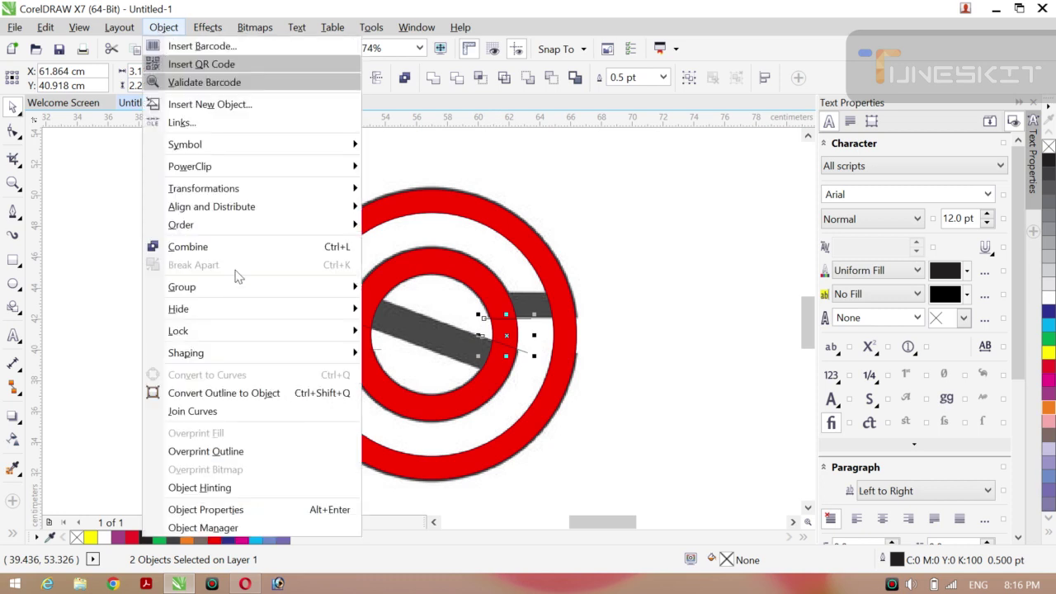
{"action": "left_click", "coordinate": [259, 394]}
{"action": "left_click", "coordinate": [161, 353]}
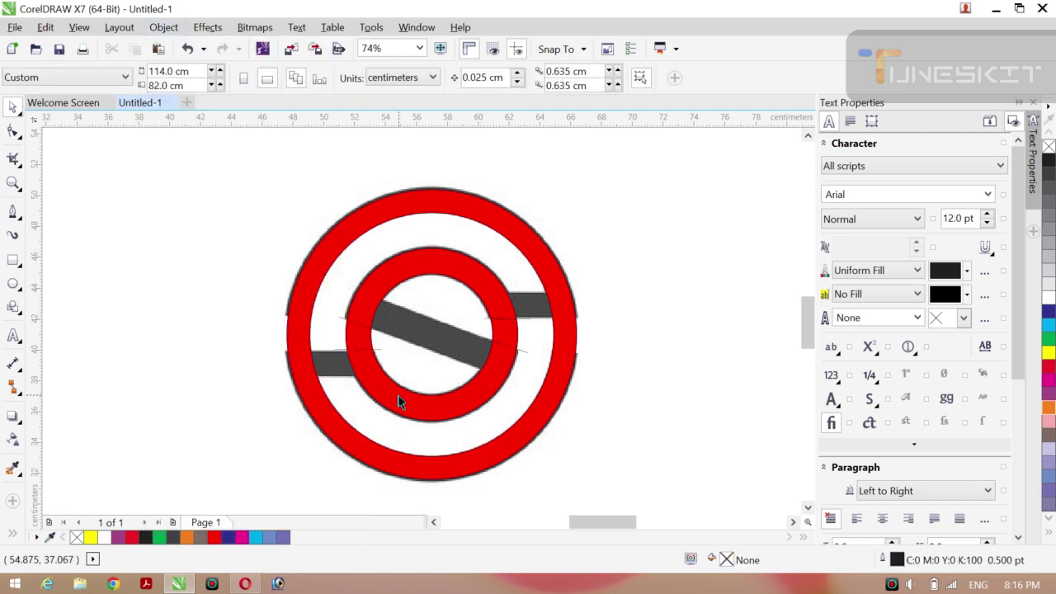
{"action": "left_click", "coordinate": [911, 584]}
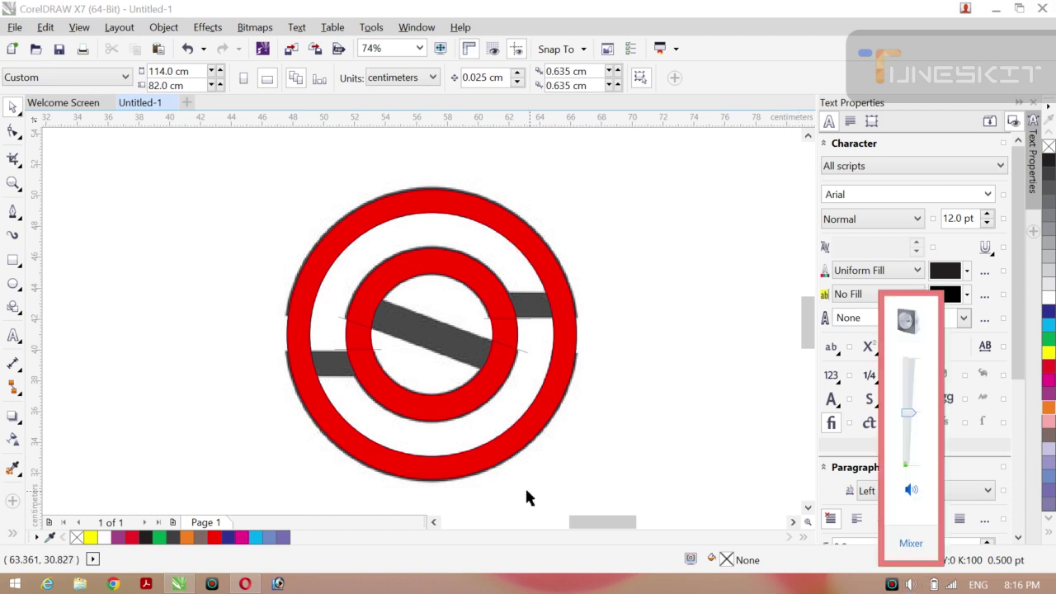
{"action": "left_click", "coordinate": [231, 360]}
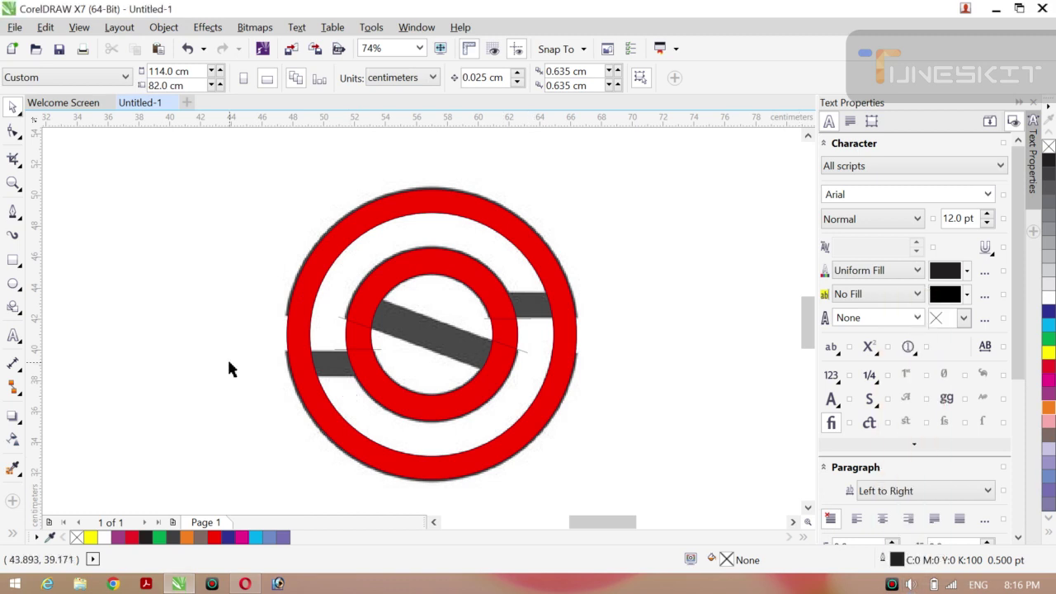
Smart Fill the inner ring's left and right segments between the crossing lines and recolour both brown-grey (C:0 M:20 Y:20 K:60).
{"action": "left_click", "coordinate": [12, 537]}
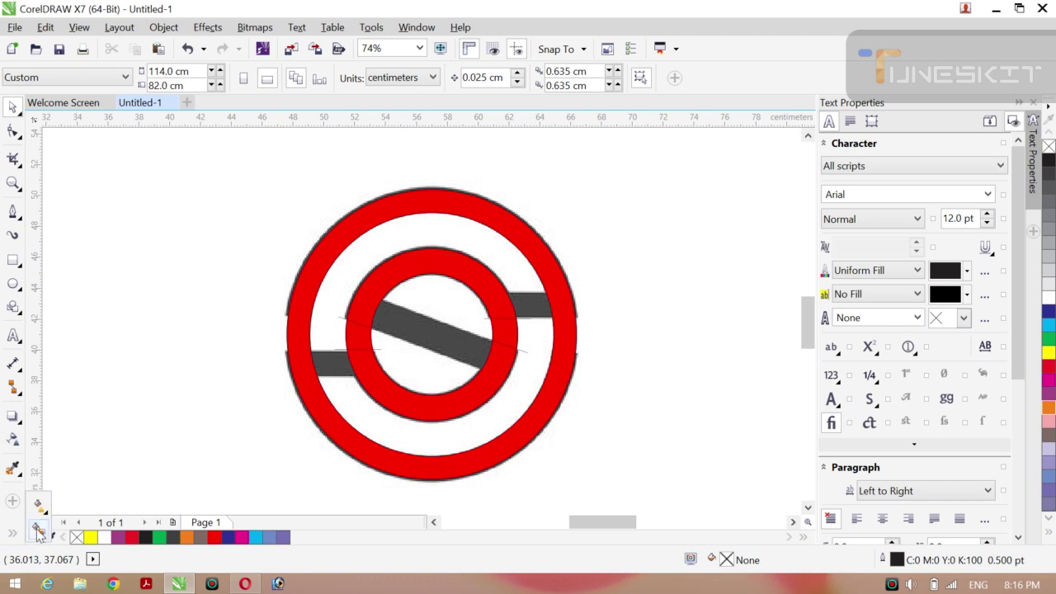
{"action": "left_click", "coordinate": [38, 530]}
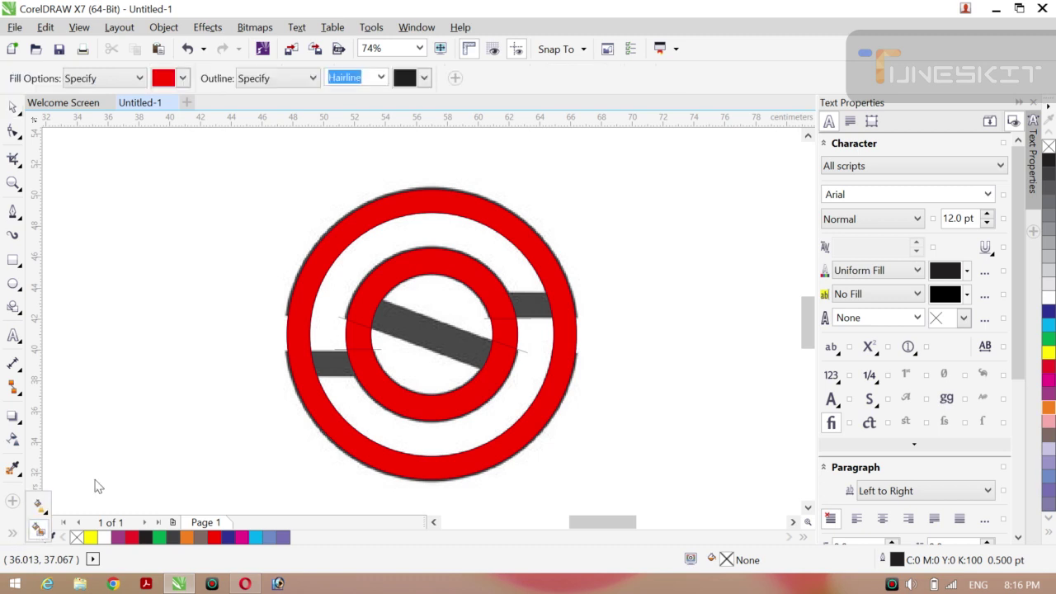
{"action": "left_click", "coordinate": [357, 342]}
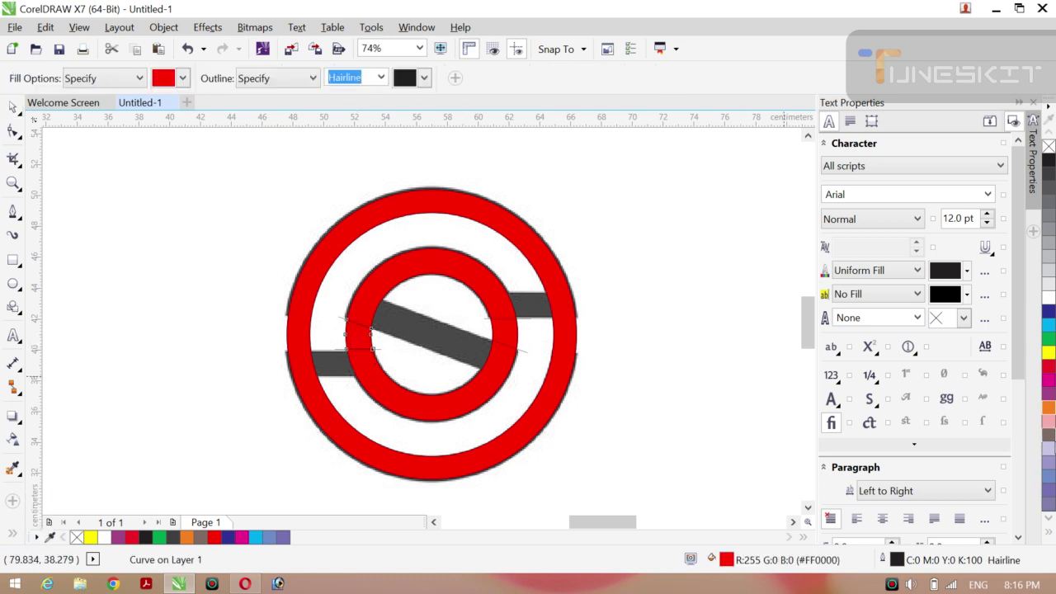
{"action": "left_click", "coordinate": [1049, 436]}
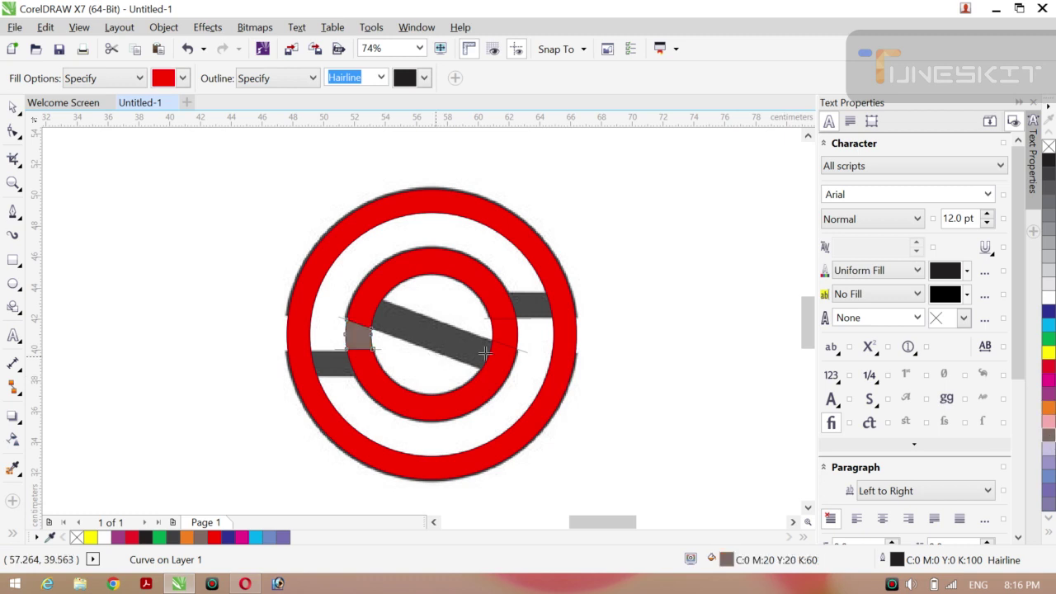
{"action": "left_click", "coordinate": [503, 337]}
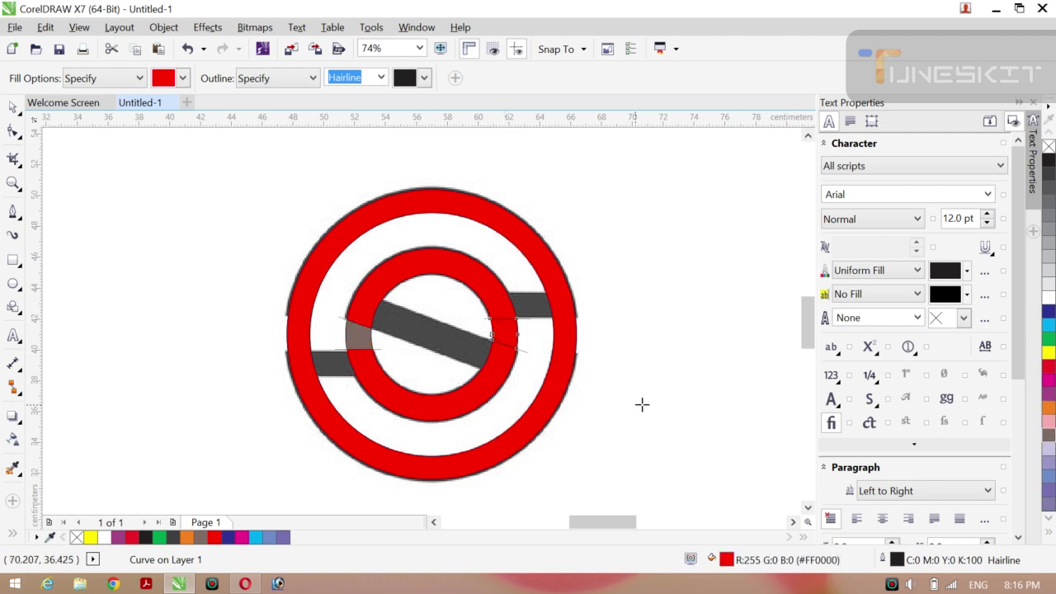
{"action": "left_click", "coordinate": [1049, 436]}
{"action": "left_click", "coordinate": [13, 108]}
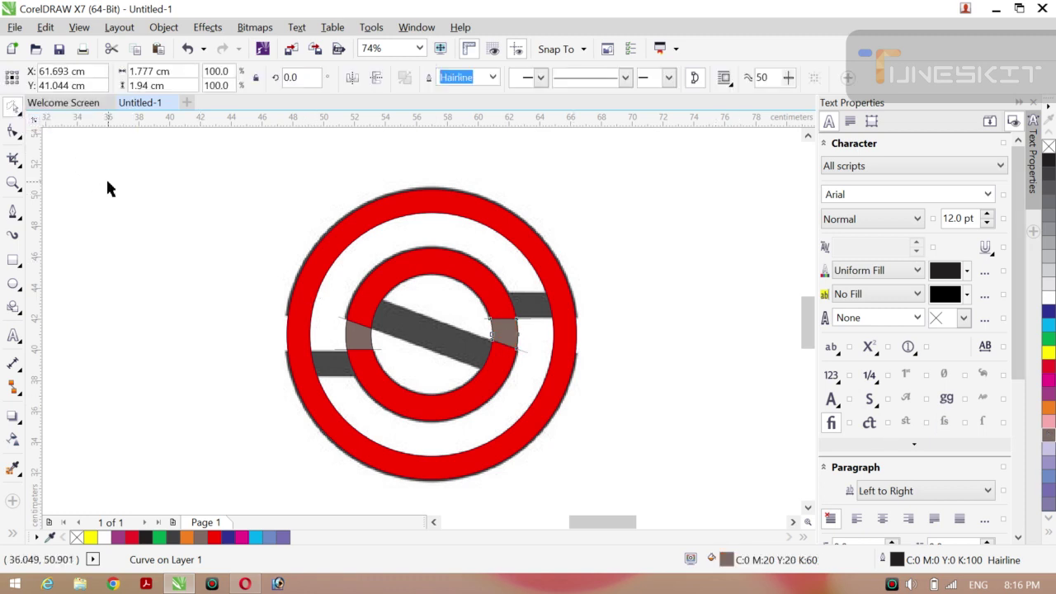
{"action": "left_click", "coordinate": [106, 176]}
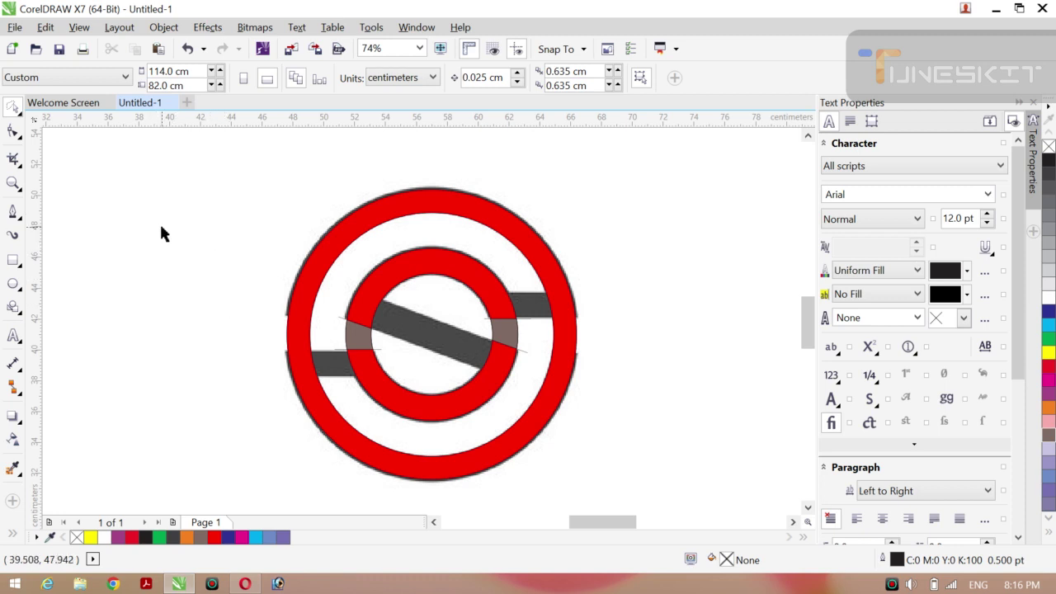
Draw a rectangle about 2.9 by 1.5 cm over the upper grey connecting bar between the rings and convert it to curves.
{"action": "left_click", "coordinate": [14, 263]}
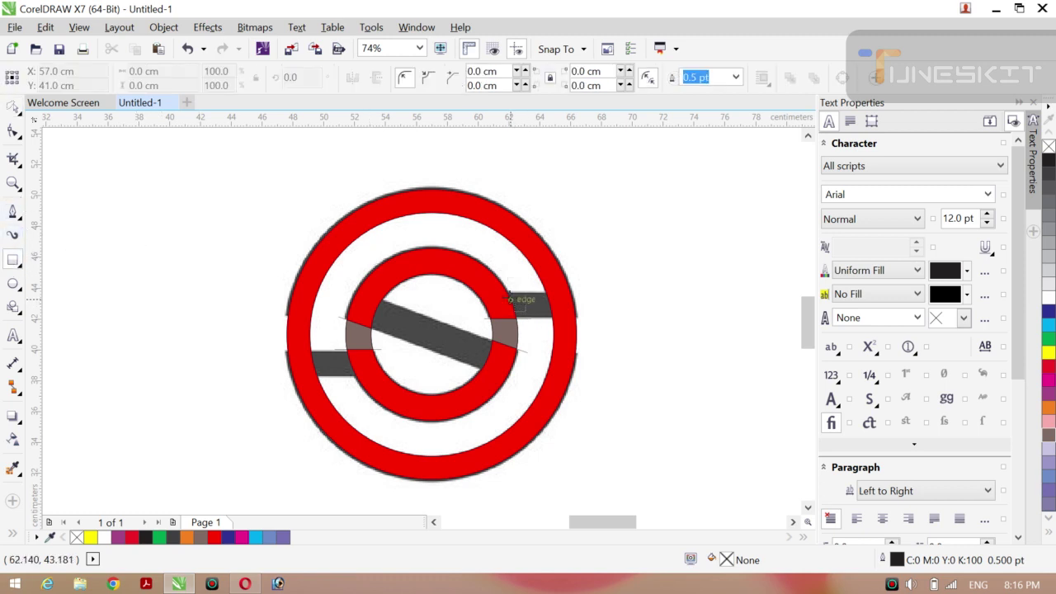
{"action": "left_click_drag", "start_coordinate": [508, 295], "coordinate": [552, 318]}
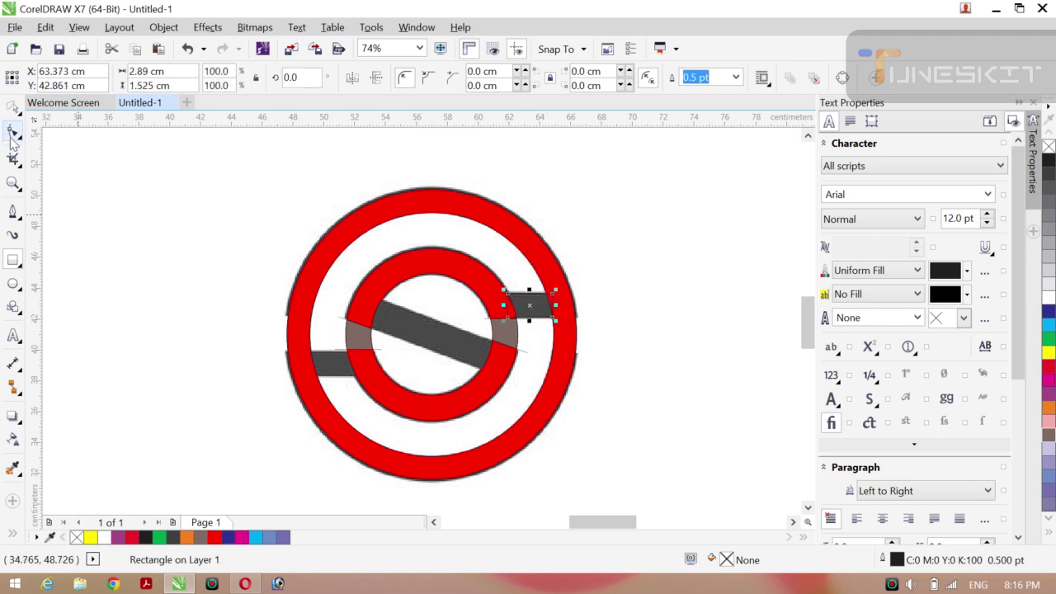
{"action": "left_click", "coordinate": [12, 135]}
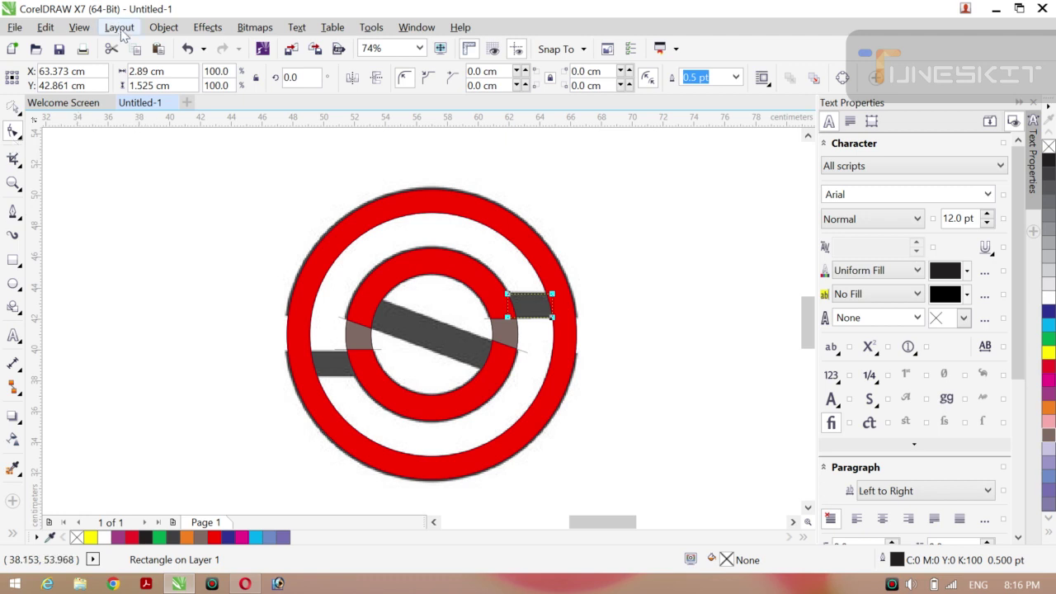
{"action": "left_click", "coordinate": [164, 28]}
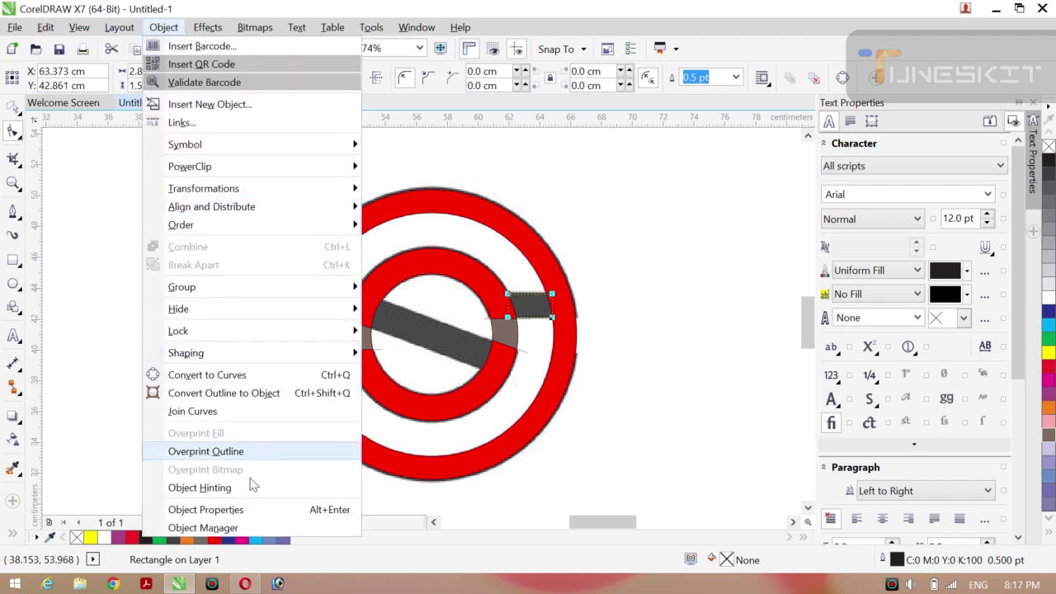
{"action": "left_click", "coordinate": [216, 375]}
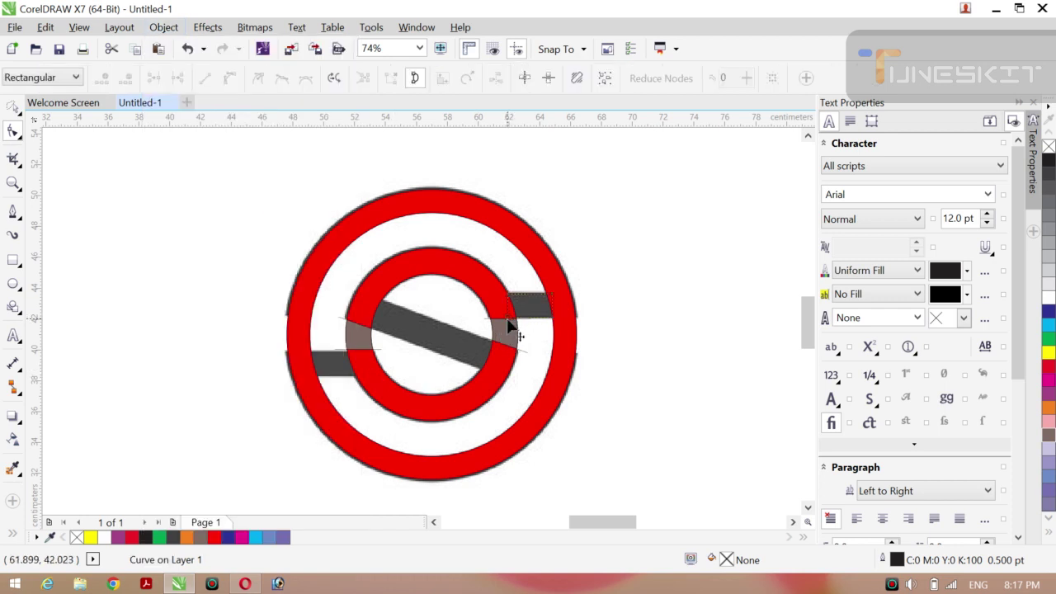
Move the lower-left and upper-right corner nodes of the upper connecting bar's rectangle onto the grey bar's slanted ends.
{"action": "left_click_drag", "start_coordinate": [508, 324], "coordinate": [509, 323]}
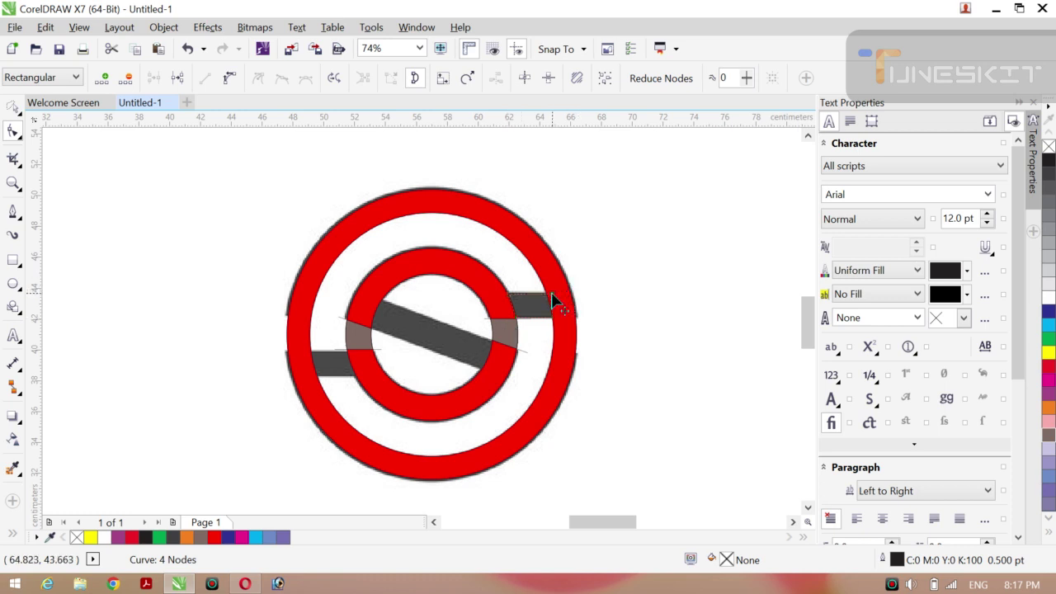
{"action": "left_click_drag", "start_coordinate": [551, 294], "coordinate": [551, 294]}
Draw a rectangle about 2.9 by 1.6 cm over the lower grey connecting bar between the rings and convert it to curves.
{"action": "left_click", "coordinate": [12, 260]}
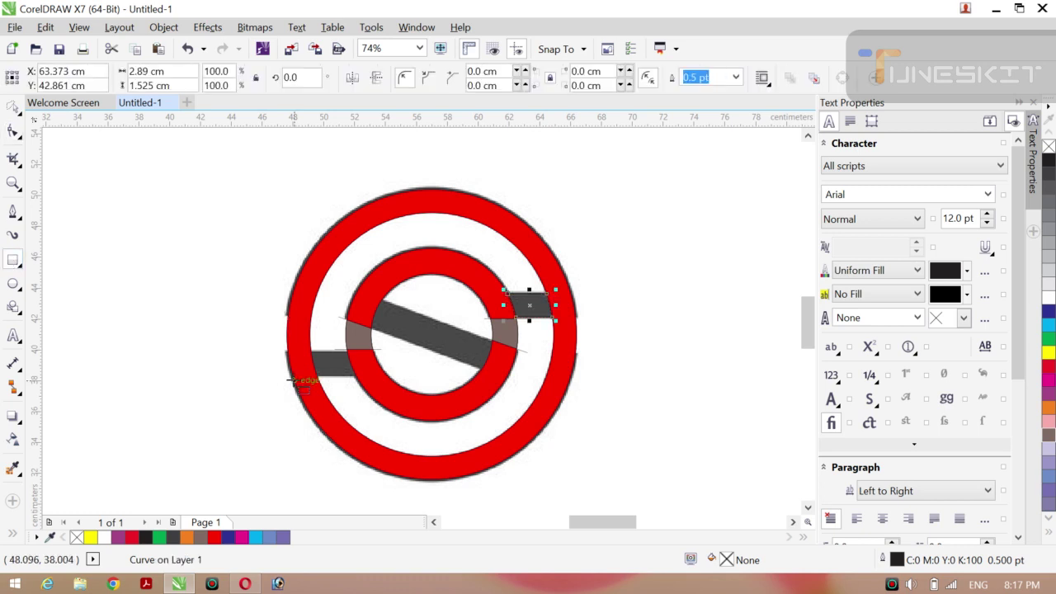
{"action": "left_click_drag", "start_coordinate": [312, 351], "coordinate": [358, 376]}
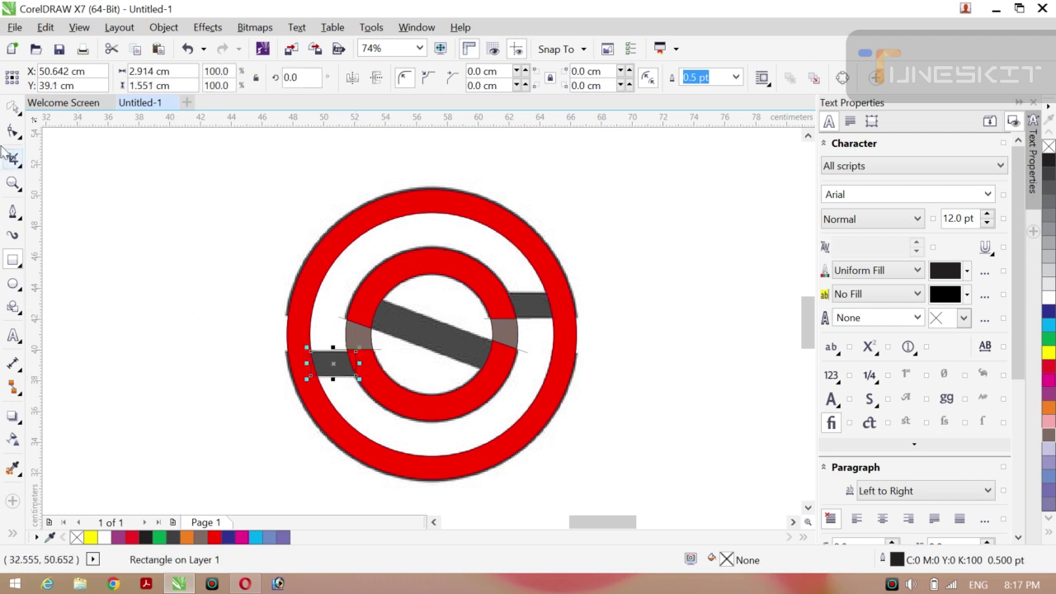
{"action": "left_click", "coordinate": [12, 132]}
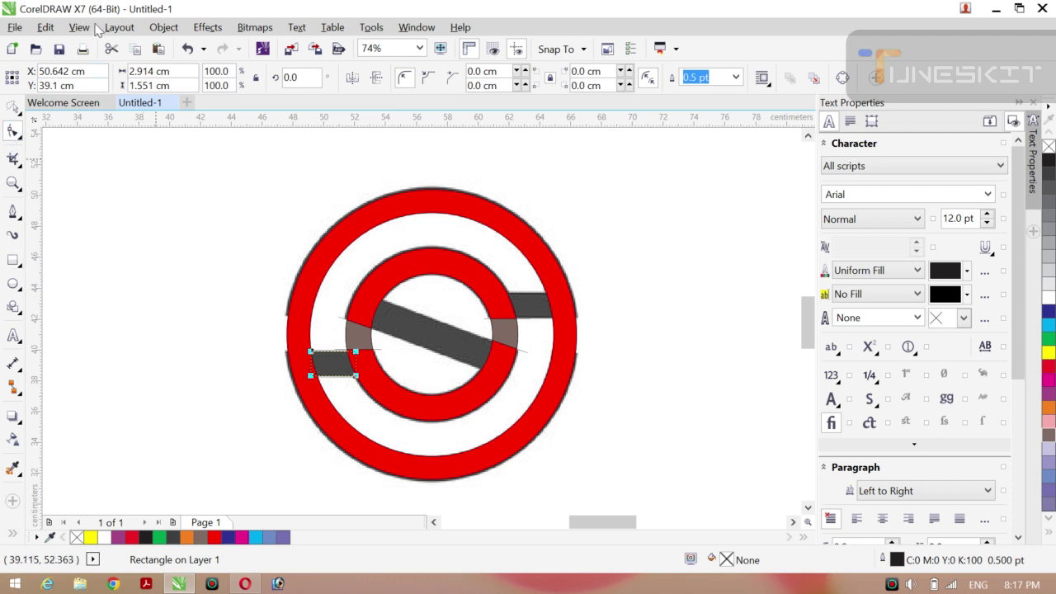
{"action": "left_click", "coordinate": [163, 27]}
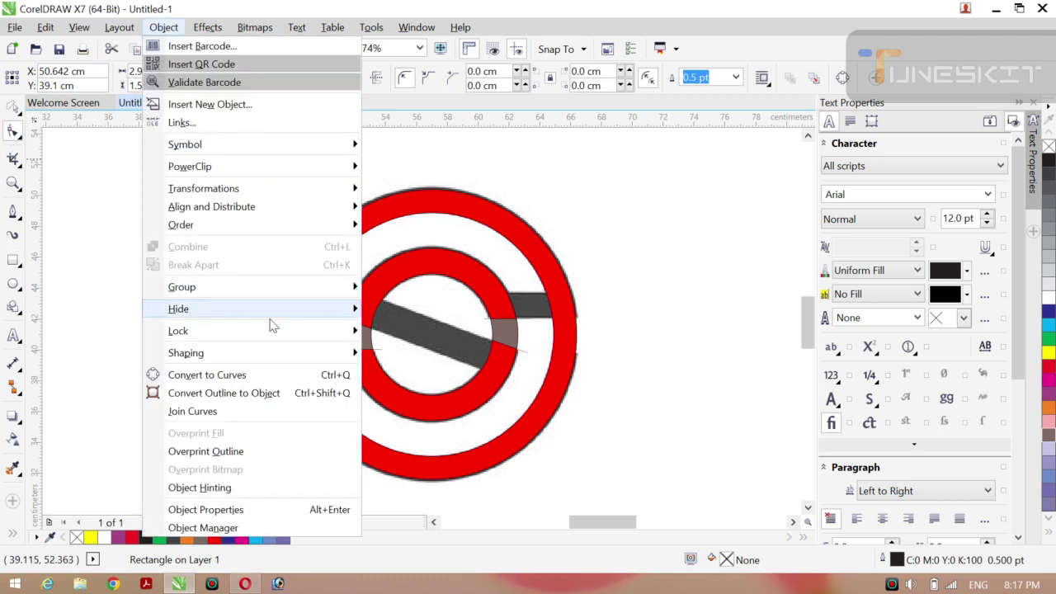
{"action": "left_click", "coordinate": [213, 382]}
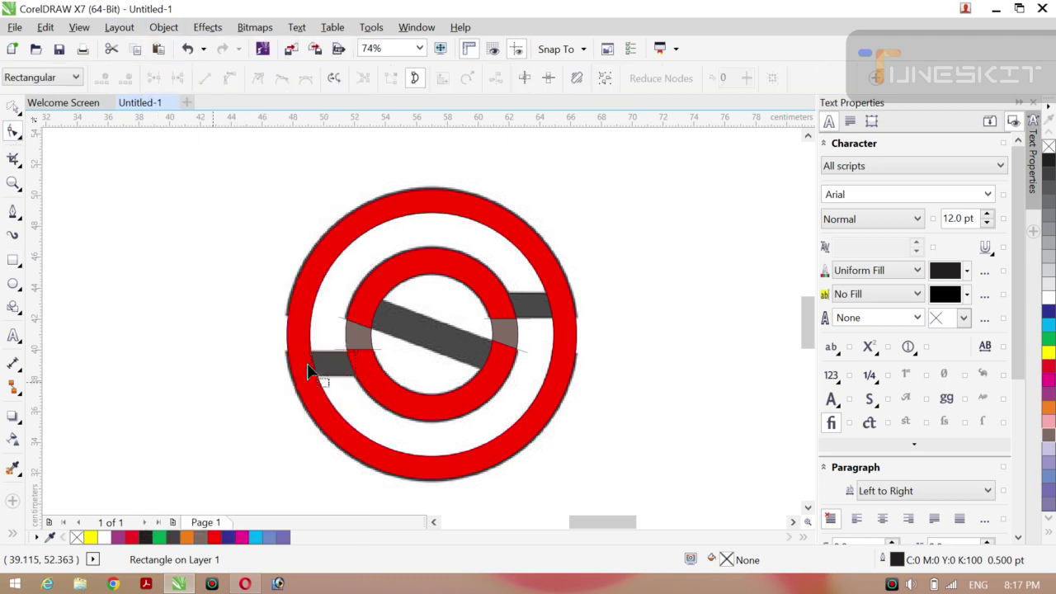
Move the upper-right and lower-left corner nodes of the lower connecting bar's shape onto the grey bar's slanted ends.
{"action": "left_click", "coordinate": [361, 357]}
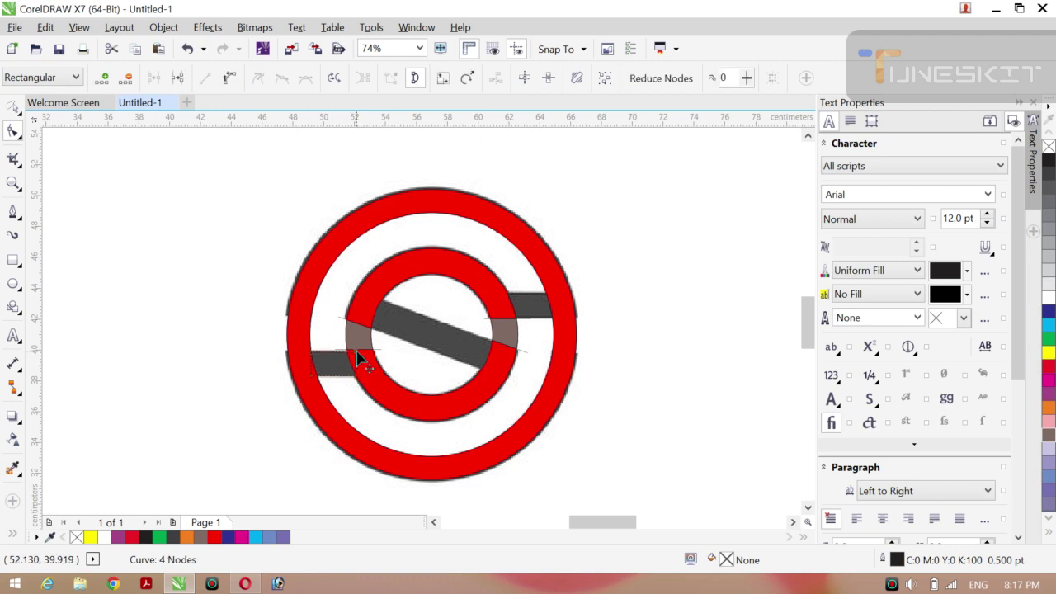
{"action": "left_click", "coordinate": [360, 356]}
{"action": "left_click", "coordinate": [361, 357]}
{"action": "left_click", "coordinate": [360, 356]}
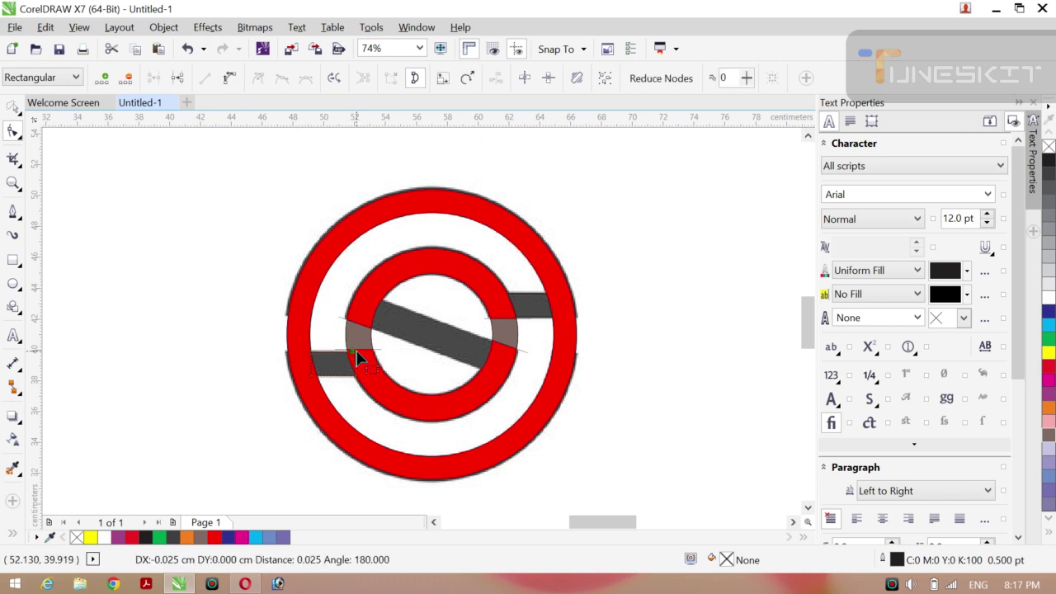
{"action": "left_click", "coordinate": [360, 356]}
{"action": "left_click", "coordinate": [309, 375]}
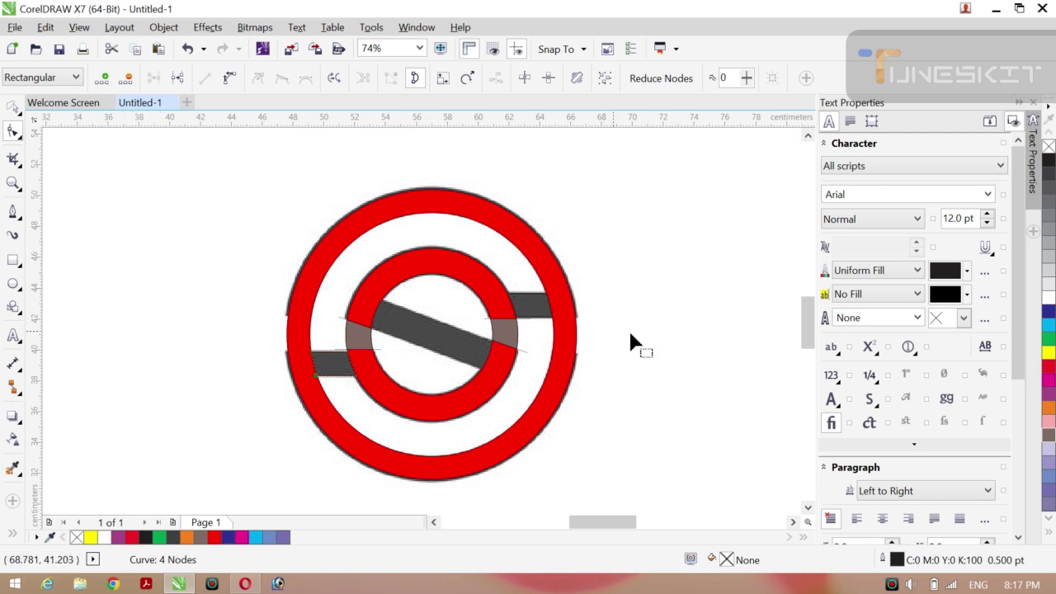
Fill the lower and upper connecting bars with red (C:0 M:100 Y:100 K:0).
{"action": "left_click", "coordinate": [1049, 369]}
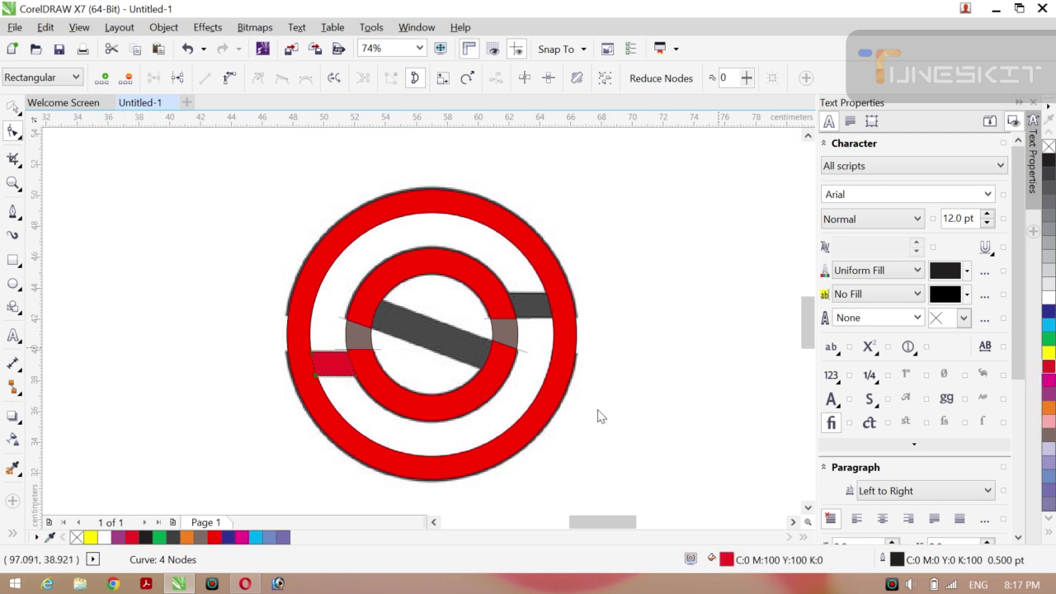
{"action": "left_click", "coordinate": [536, 317]}
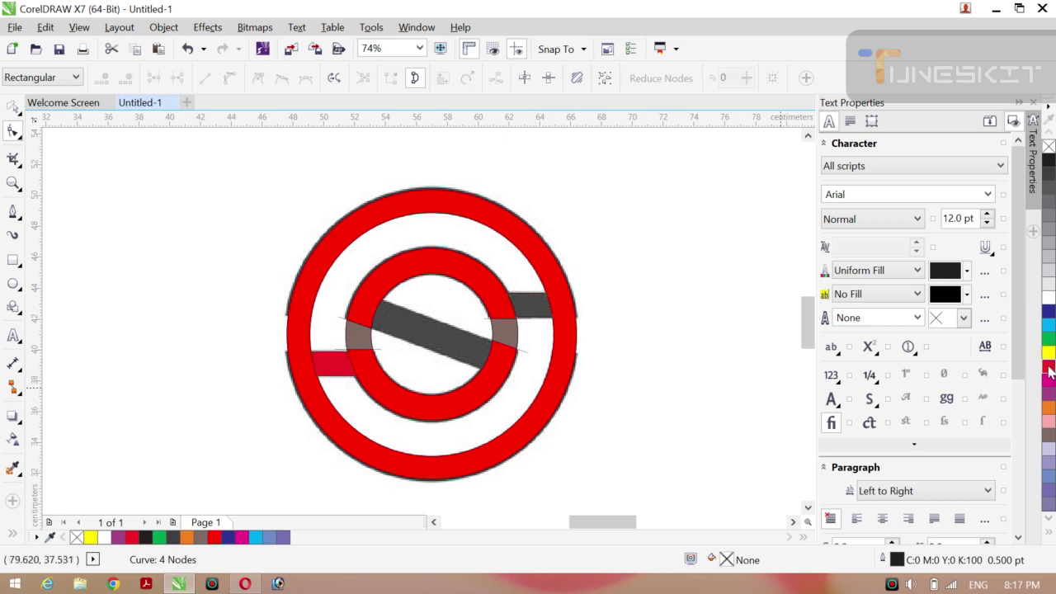
{"action": "left_click", "coordinate": [478, 382]}
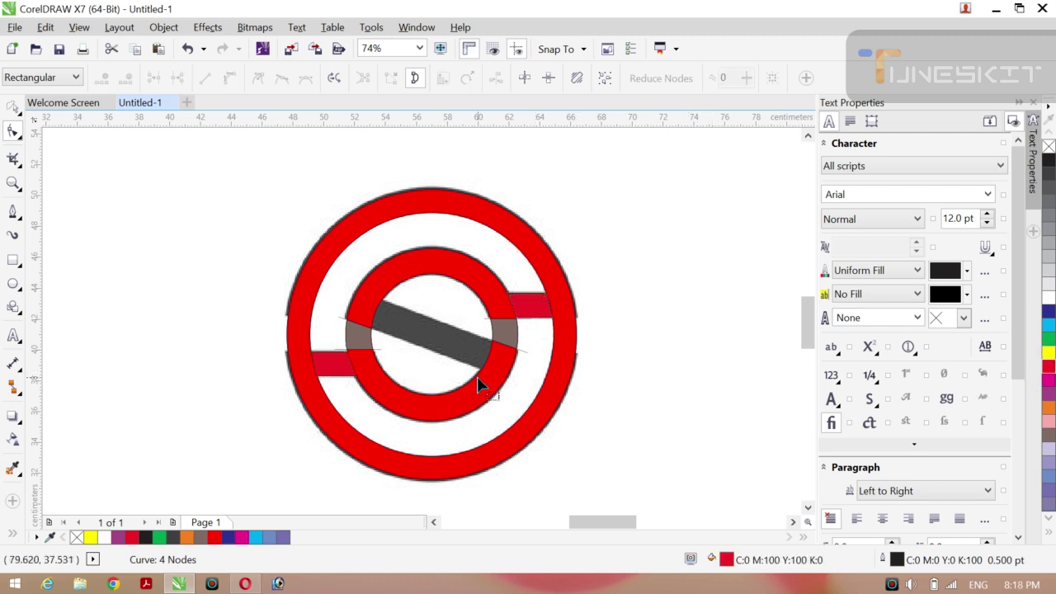
{"action": "left_click", "coordinate": [21, 116]}
{"action": "left_click", "coordinate": [42, 105]}
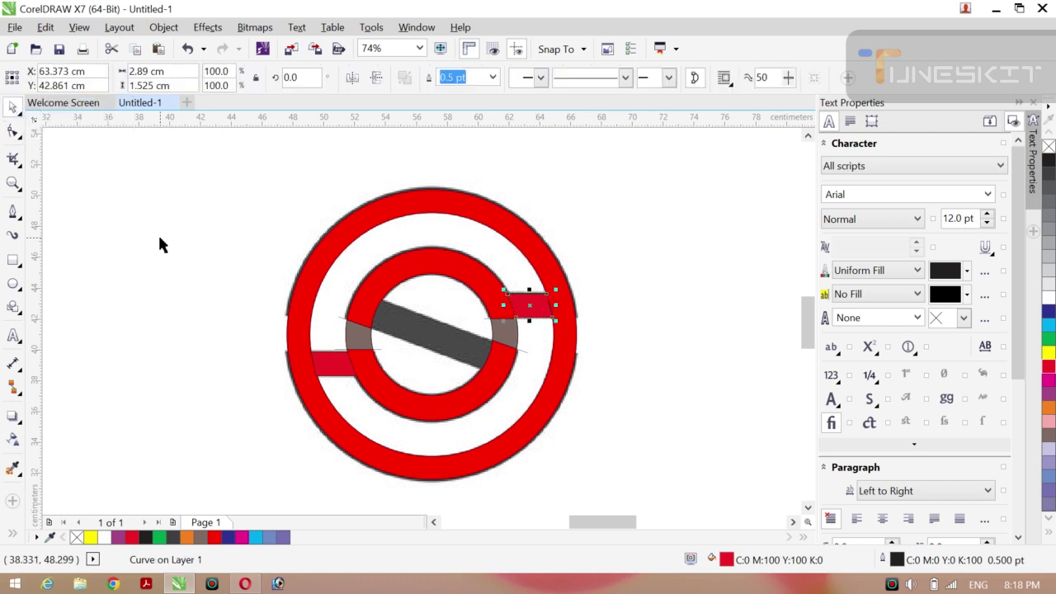
{"action": "left_click", "coordinate": [158, 233]}
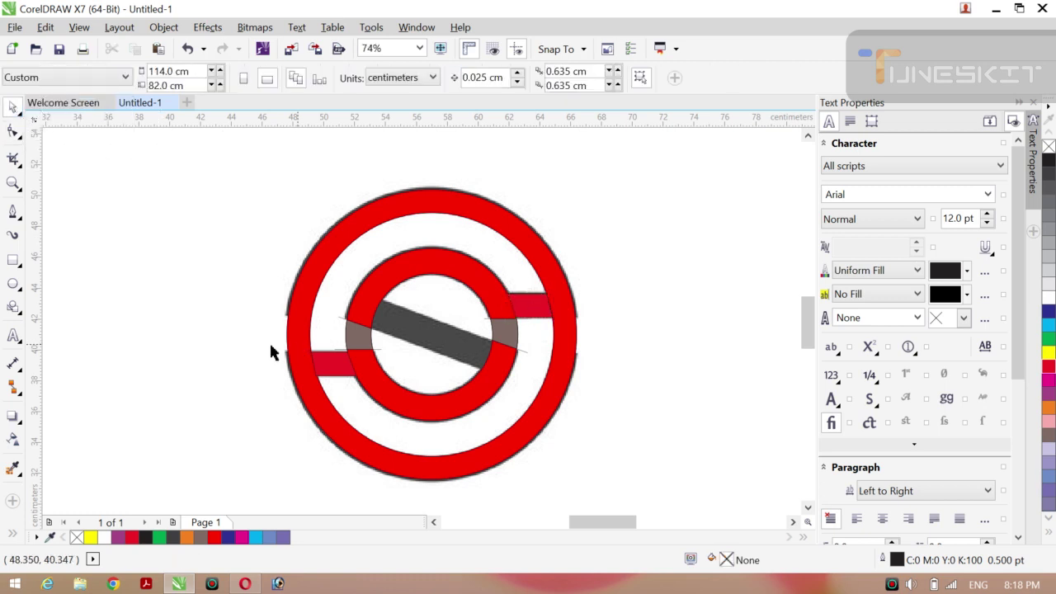
Draw a rectangle about 2.7 by 2.1 cm across the gap in the outer ring's left side and fill it yellow.
{"action": "left_click", "coordinate": [12, 262]}
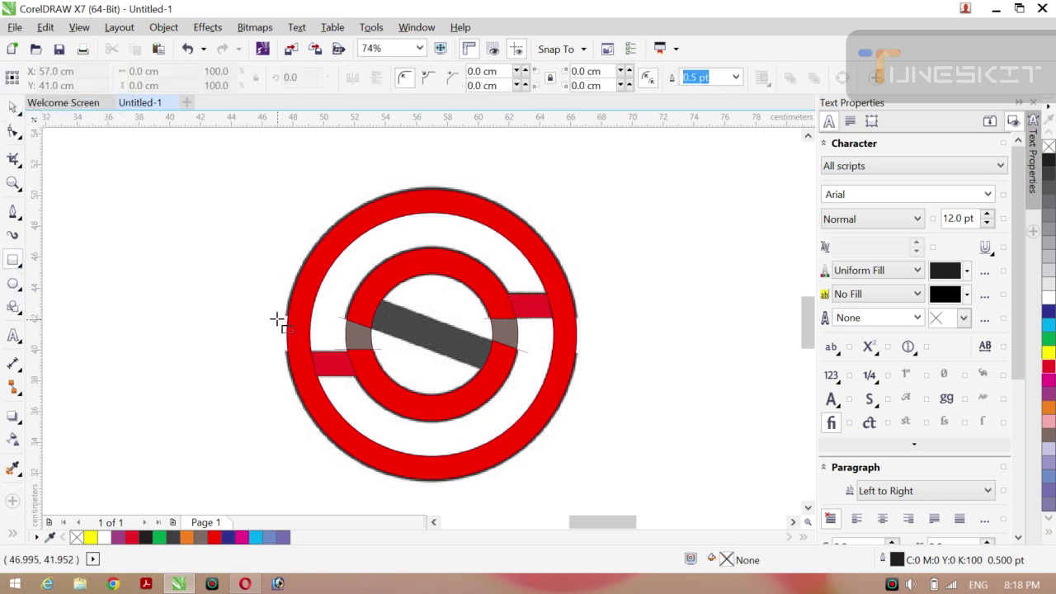
{"action": "left_click_drag", "start_coordinate": [275, 315], "coordinate": [318, 349]}
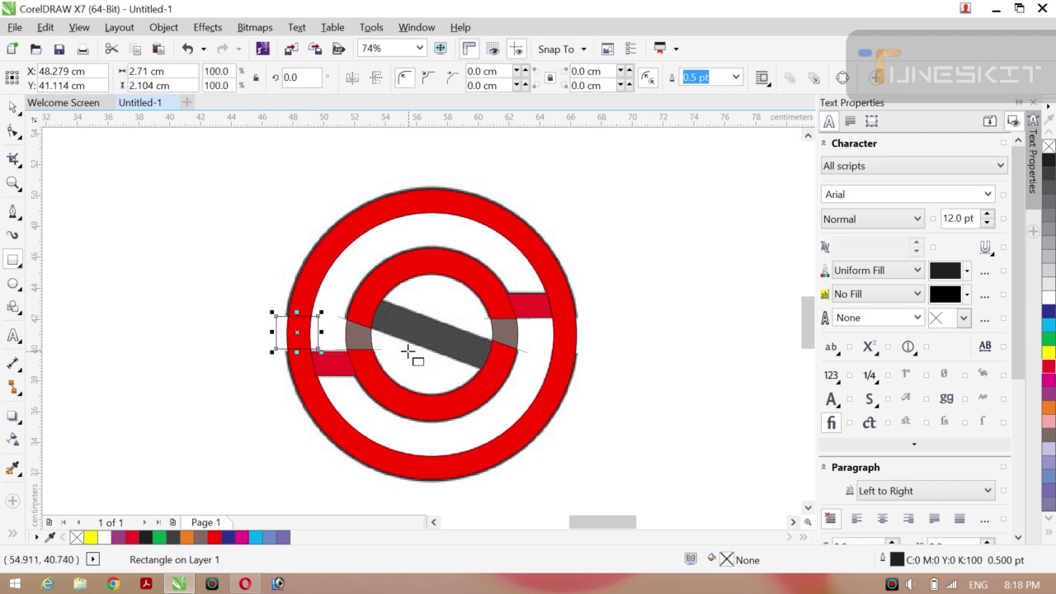
{"action": "left_click", "coordinate": [1048, 352]}
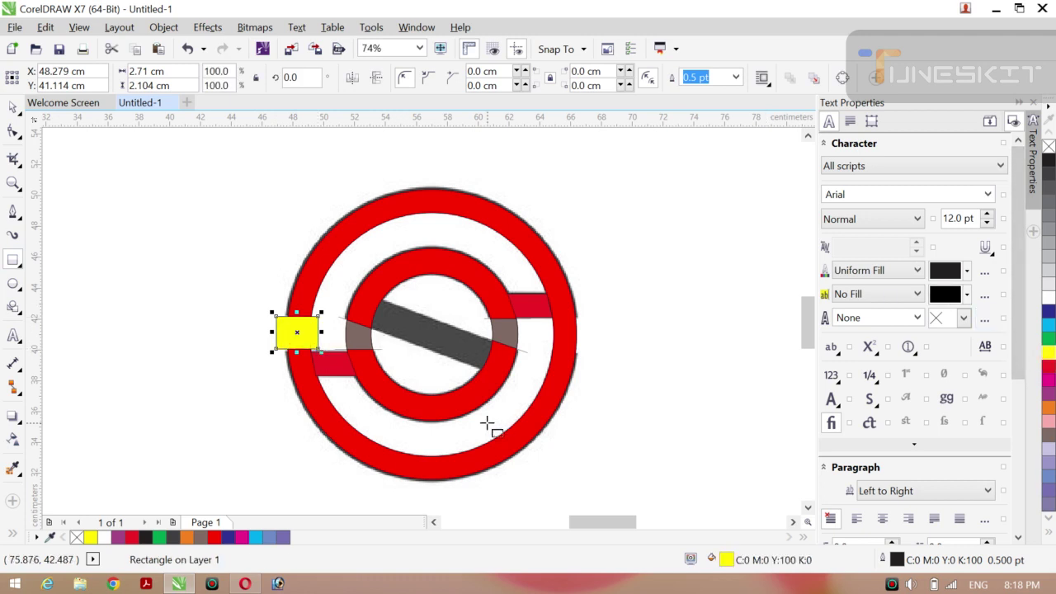
Place a copy of the yellow rectangle over the gap in the outer ring's right side.
{"action": "left_click", "coordinate": [24, 121]}
{"action": "left_click", "coordinate": [51, 112]}
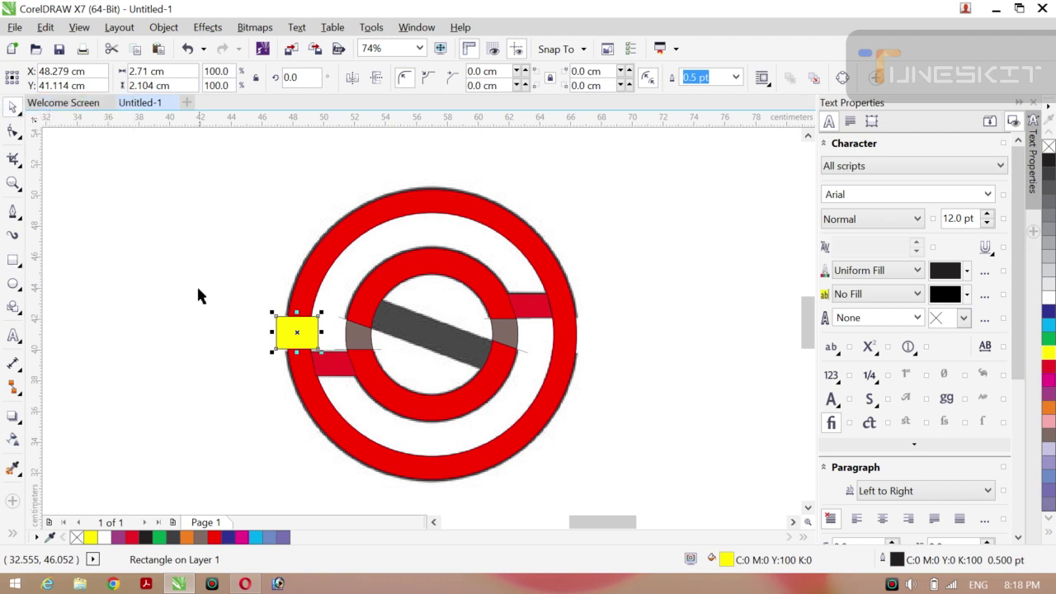
{"action": "left_click", "coordinate": [197, 283]}
{"action": "left_click", "coordinate": [294, 340]}
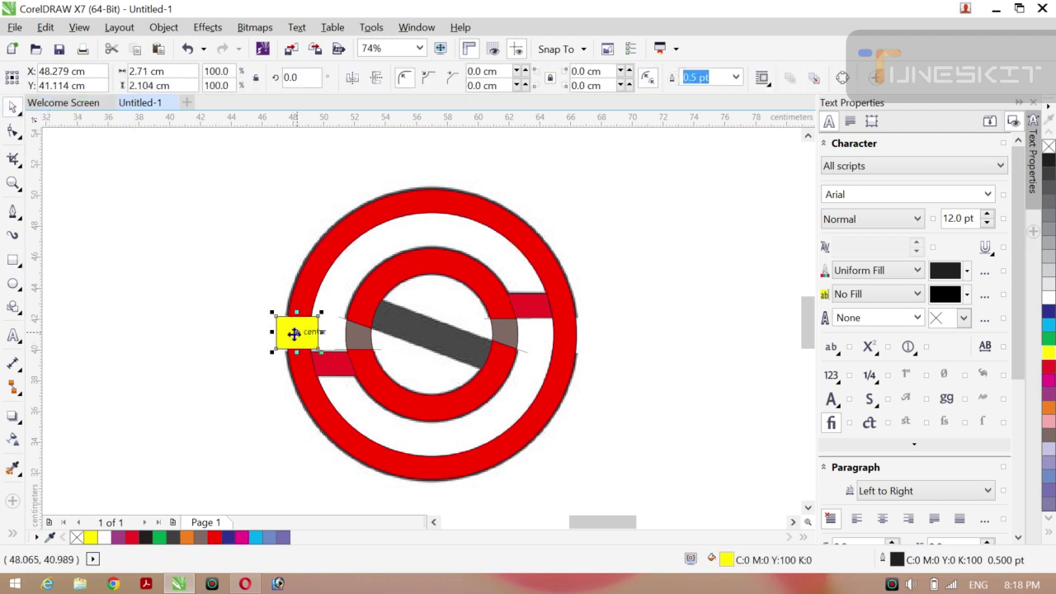
{"action": "left_click_drag", "start_coordinate": [532, 358], "coordinate": [560, 344]}
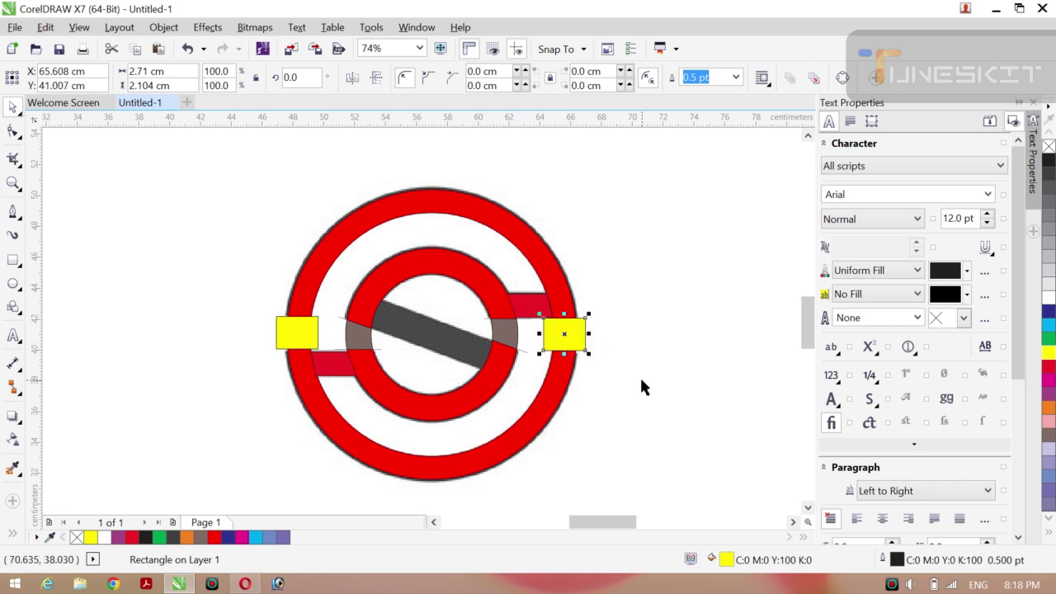
{"action": "left_click", "coordinate": [207, 432]}
Smart Fill the outer ring's lower and upper segments between the yellow rectangles and recolour both brown-grey (C:0 M:20 Y:20 K:60).
{"action": "left_click", "coordinate": [12, 537]}
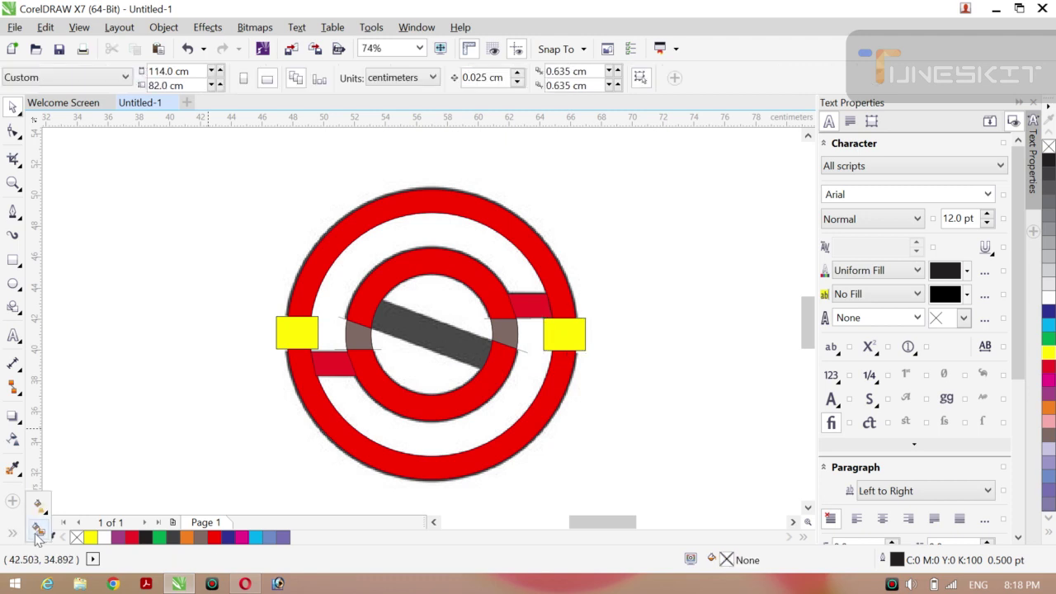
{"action": "left_click", "coordinate": [38, 528]}
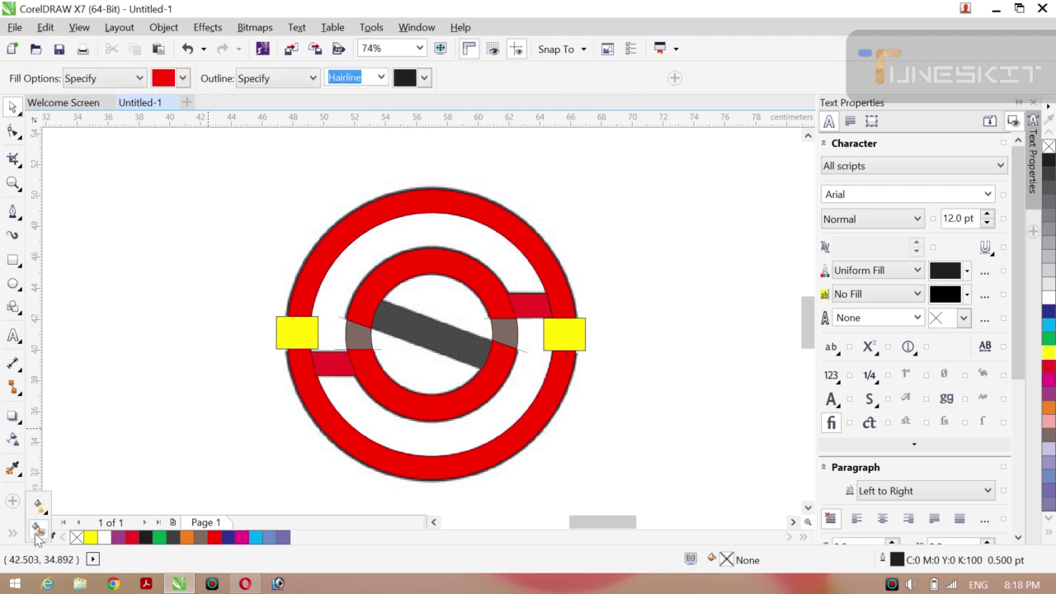
{"action": "left_click", "coordinate": [425, 468]}
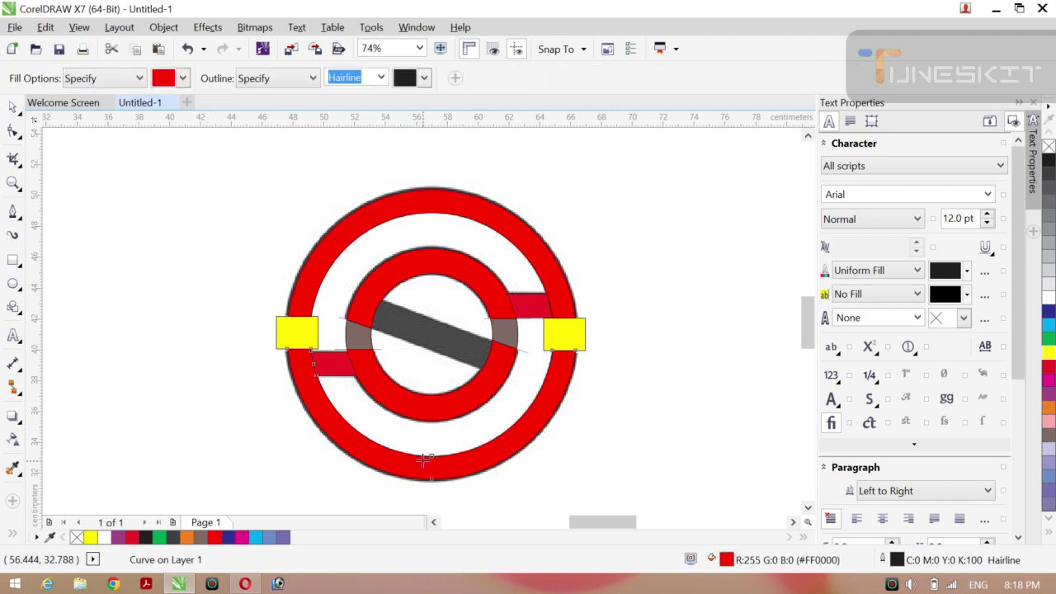
{"action": "left_click", "coordinate": [1048, 436]}
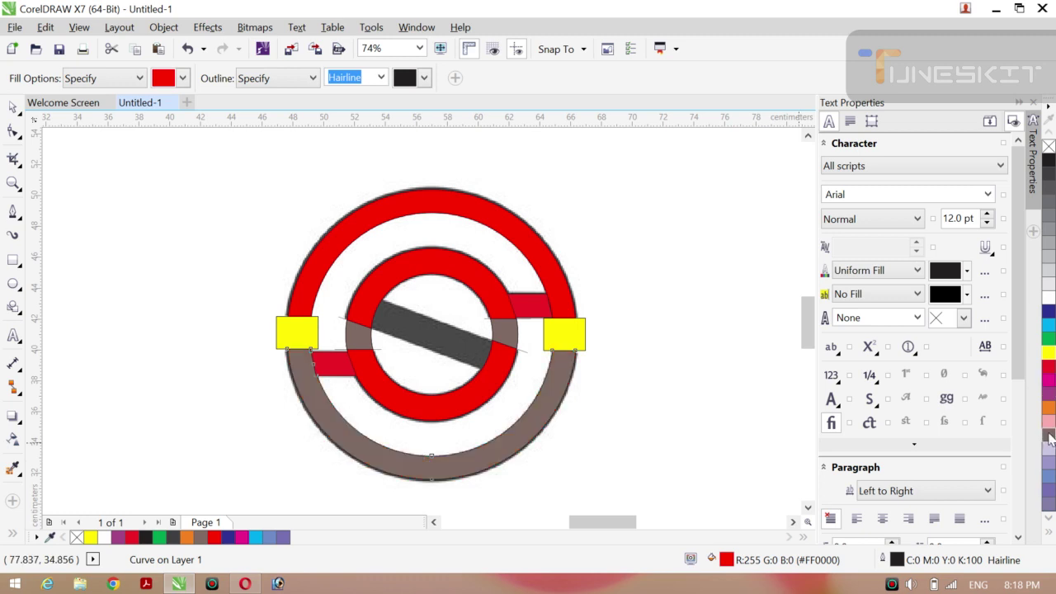
{"action": "left_click", "coordinate": [427, 210]}
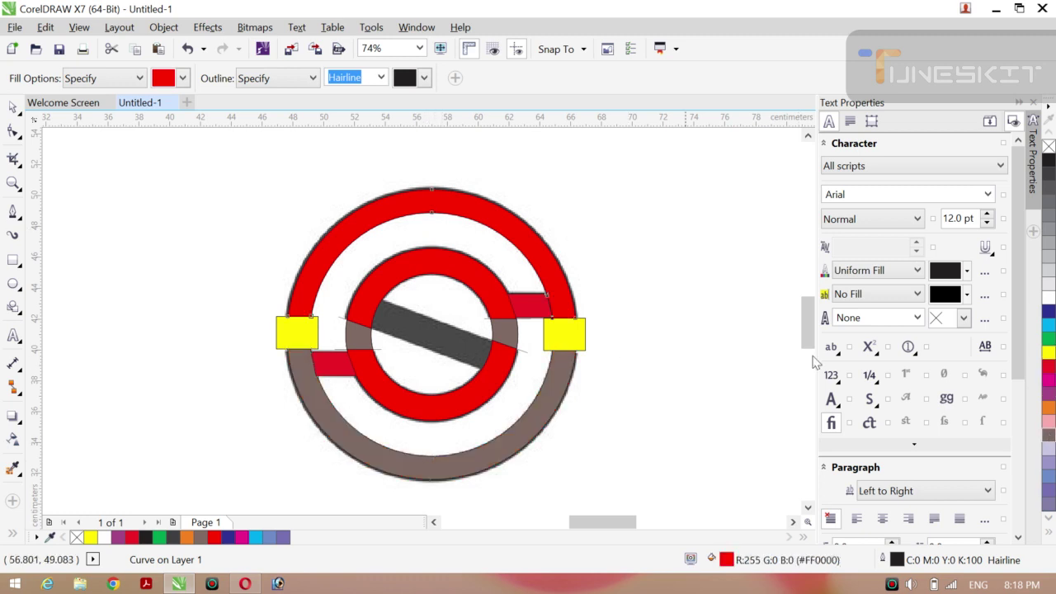
{"action": "left_click", "coordinate": [1048, 436]}
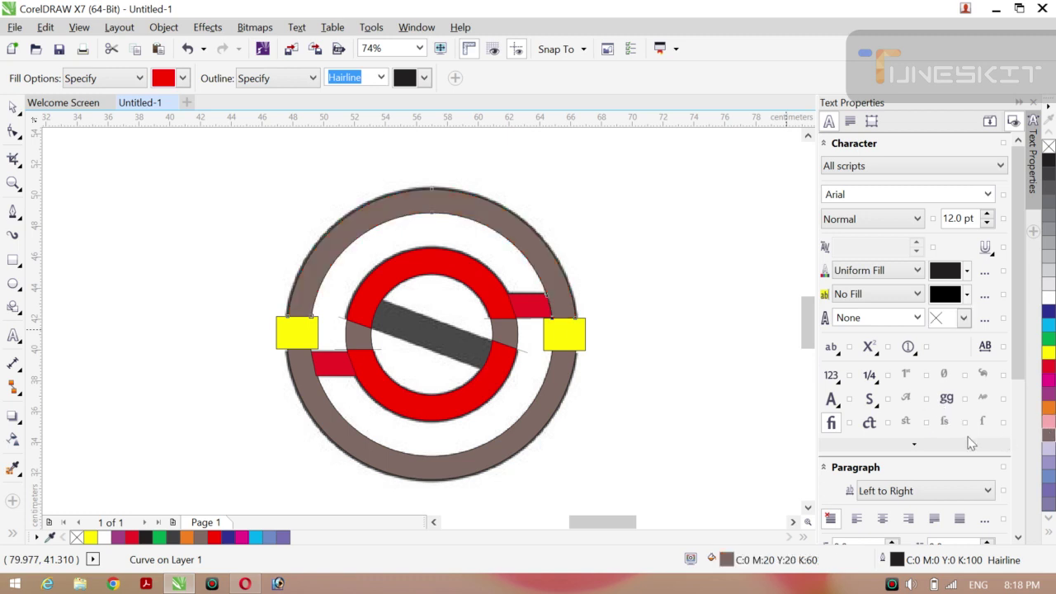
{"action": "left_click", "coordinate": [17, 112]}
{"action": "left_click", "coordinate": [122, 203]}
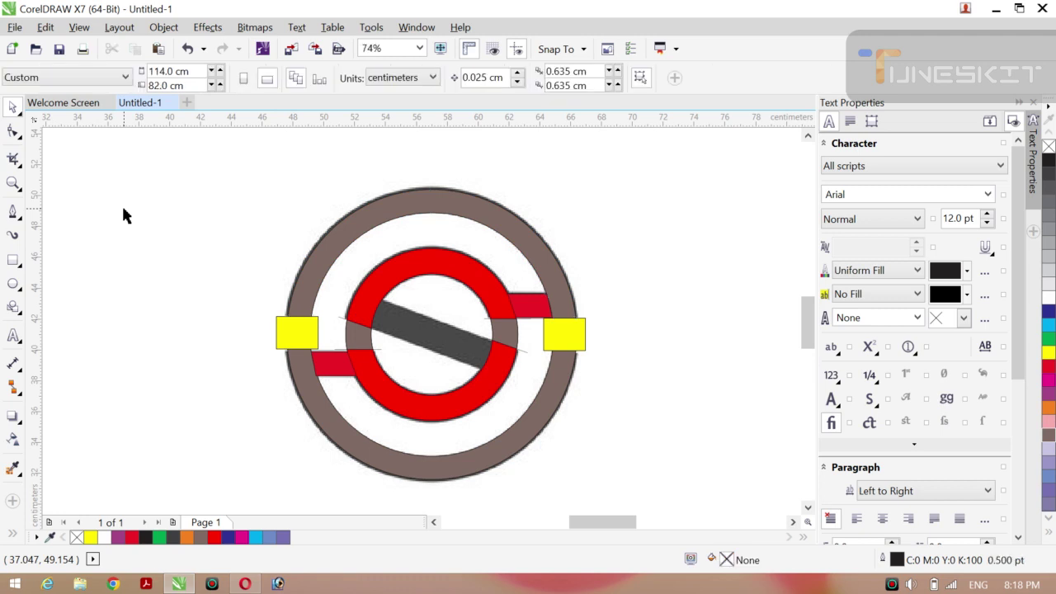
{"action": "left_click", "coordinate": [14, 266]}
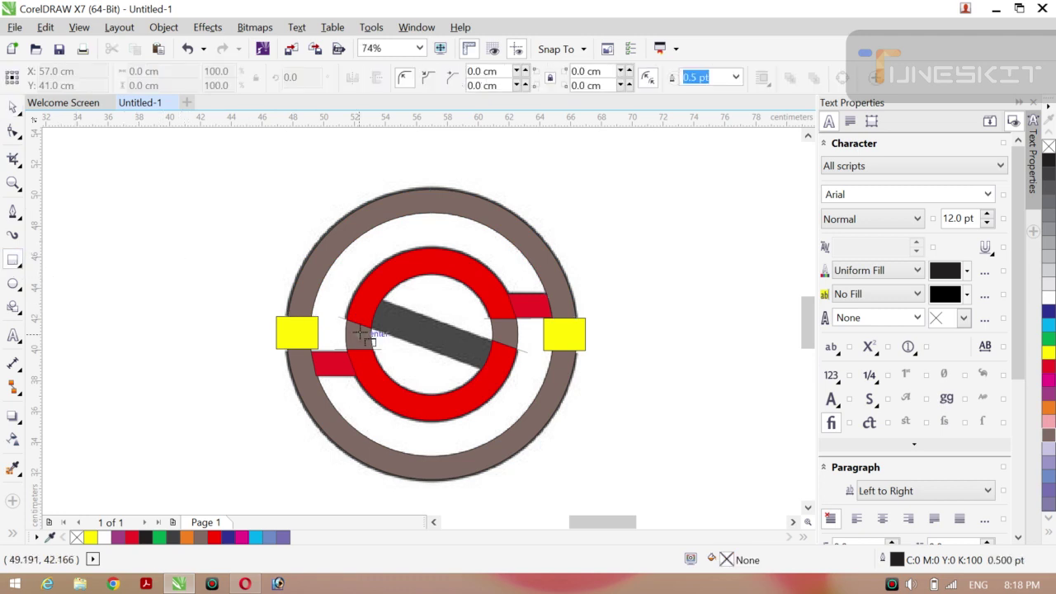
{"action": "left_click", "coordinate": [18, 217]}
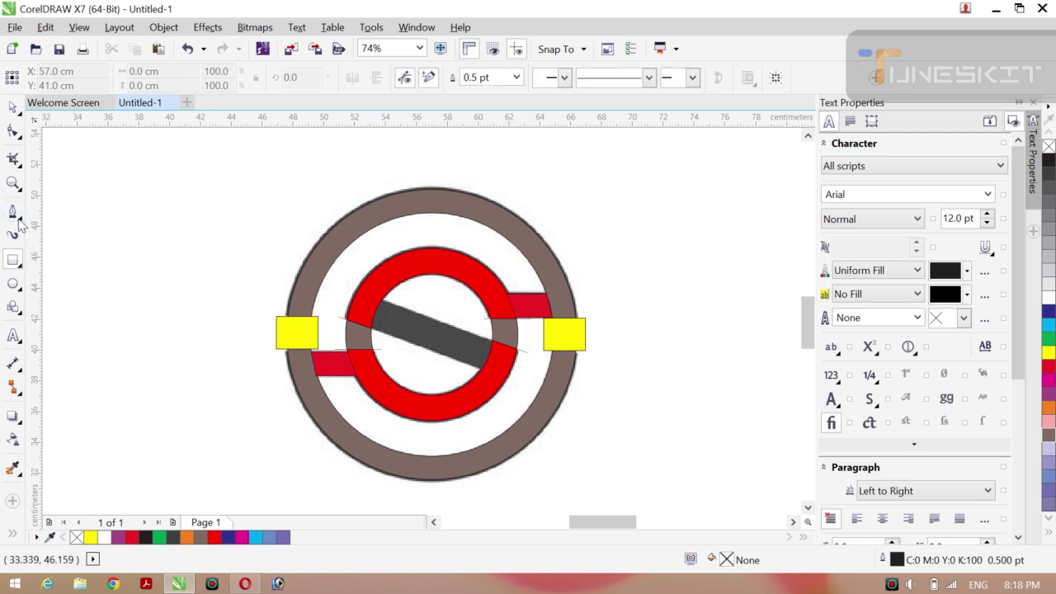
{"action": "left_click", "coordinate": [381, 306]}
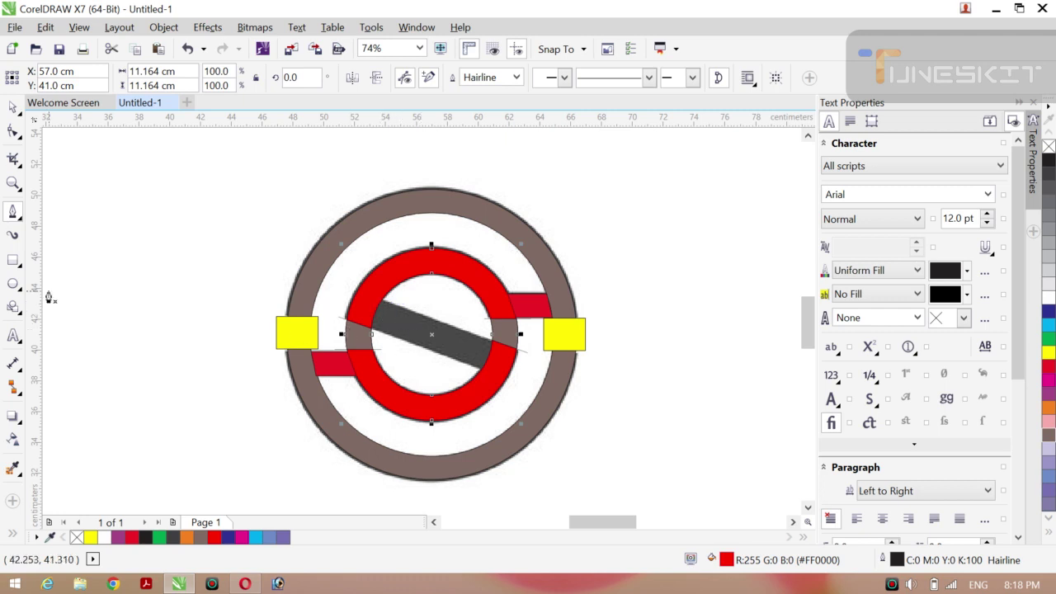
Draw a rectangle about 7.3 by 2 cm across the inner circle over the dark diagonal bar.
{"action": "left_click", "coordinate": [12, 263]}
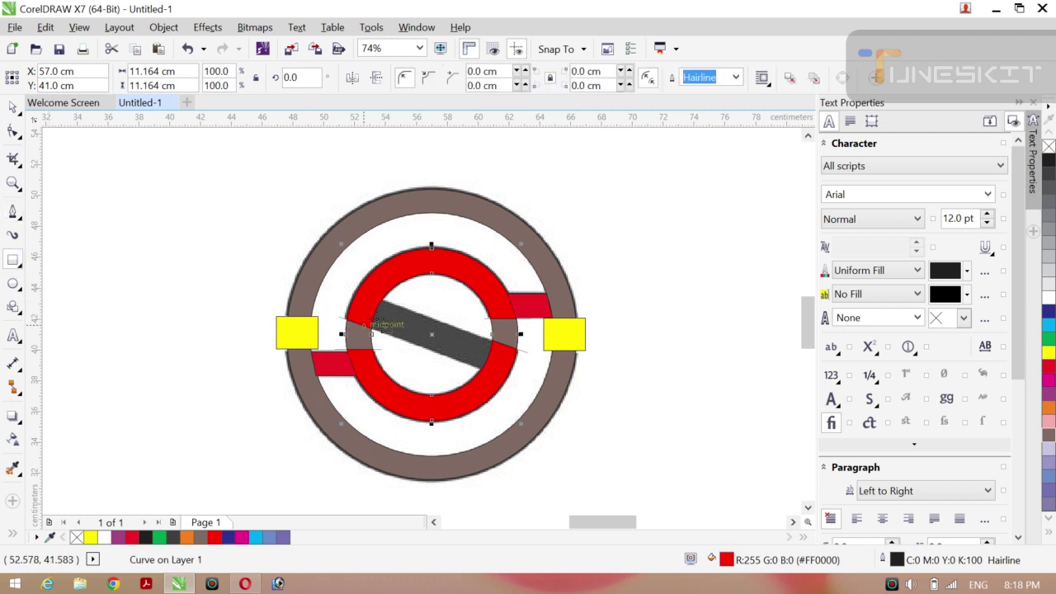
{"action": "left_click_drag", "start_coordinate": [380, 306], "coordinate": [491, 334]}
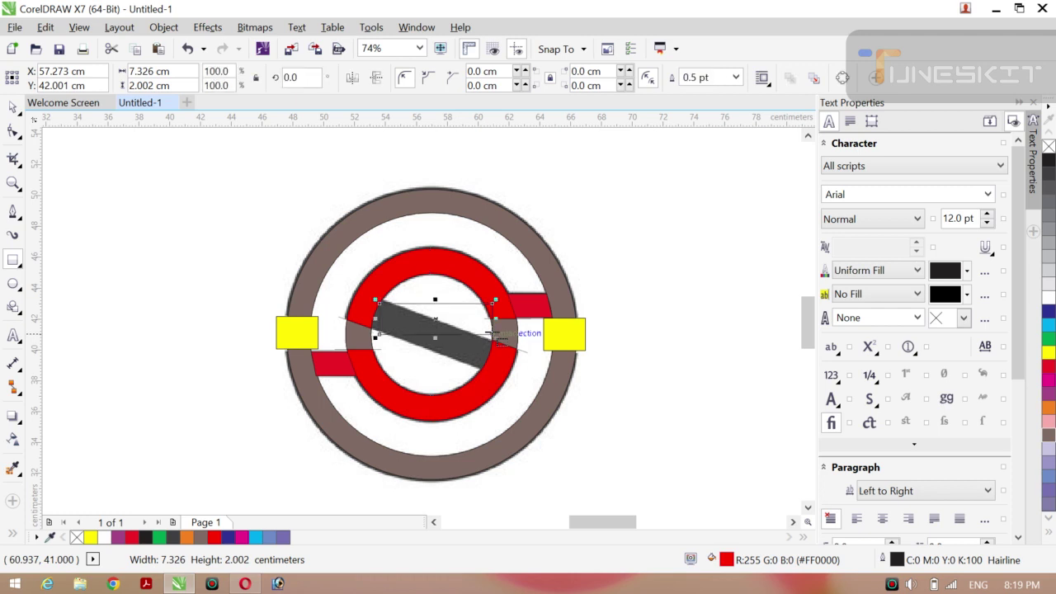
{"action": "left_click", "coordinate": [439, 317]}
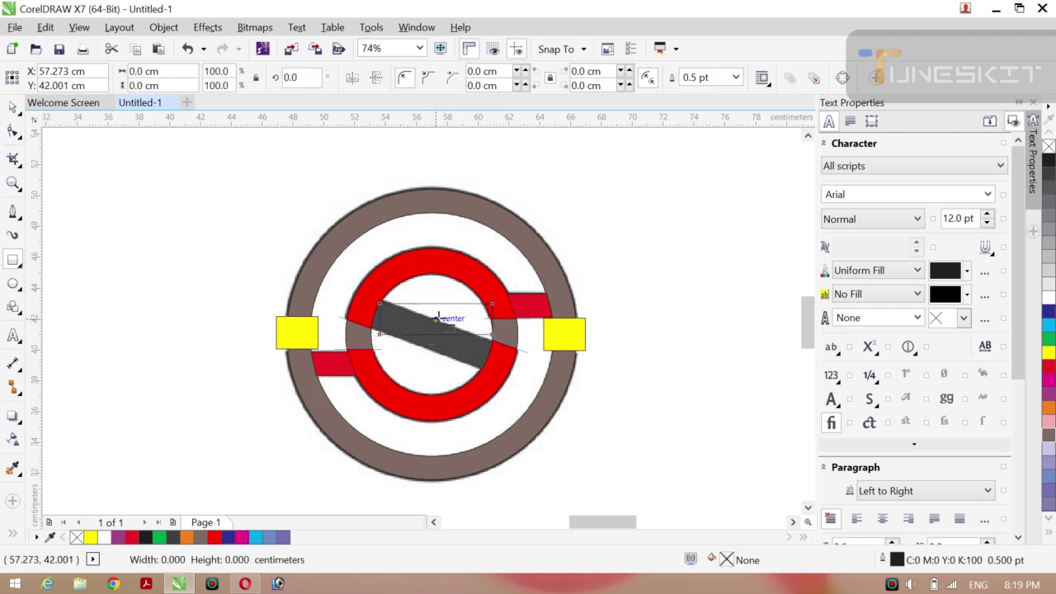
Rotate the new rectangle over the dark diagonal bar to about 342.4° to follow the bar's slope.
{"action": "left_click", "coordinate": [22, 118]}
{"action": "left_click", "coordinate": [54, 105]}
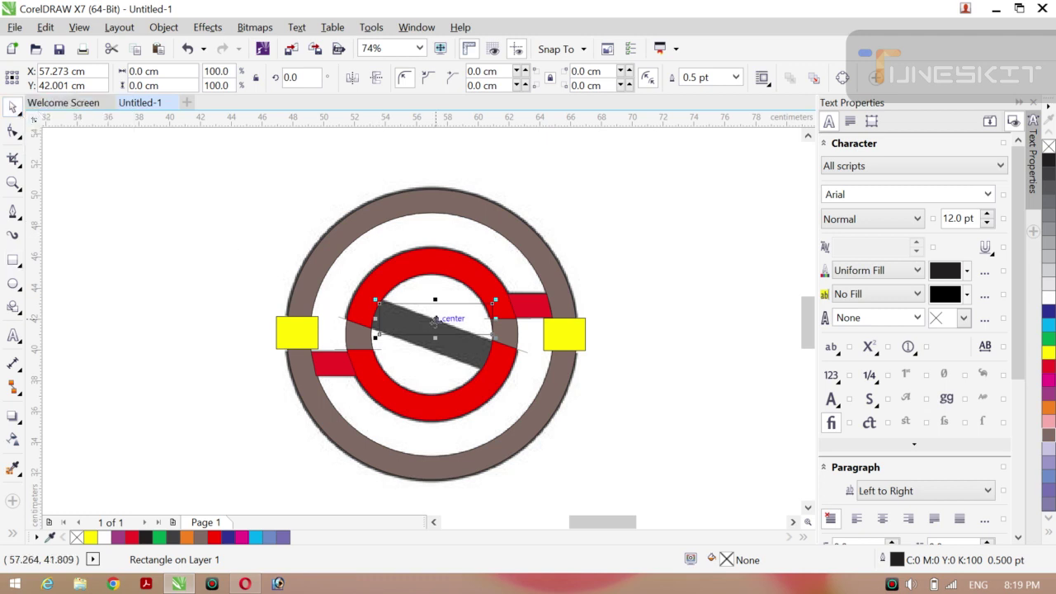
{"action": "left_click", "coordinate": [441, 322]}
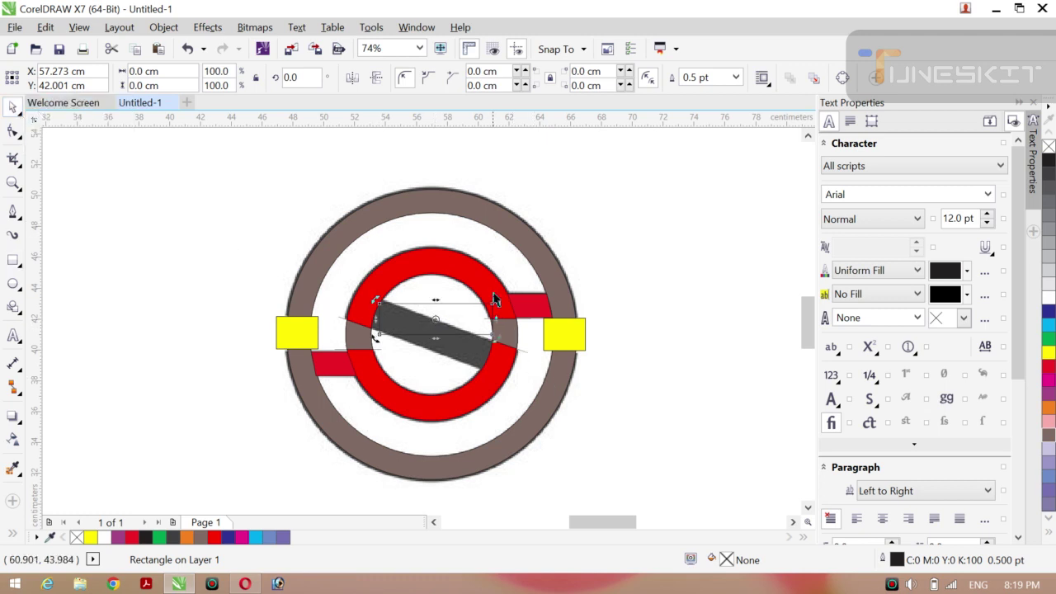
{"action": "left_click_drag", "start_coordinate": [495, 300], "coordinate": [504, 322]}
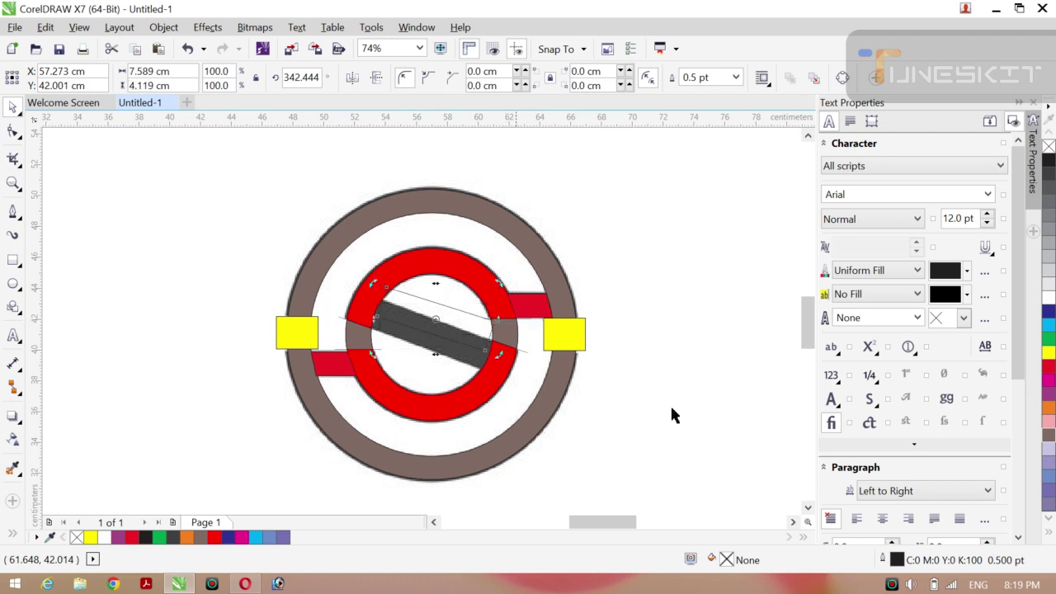
{"action": "left_click", "coordinate": [910, 584]}
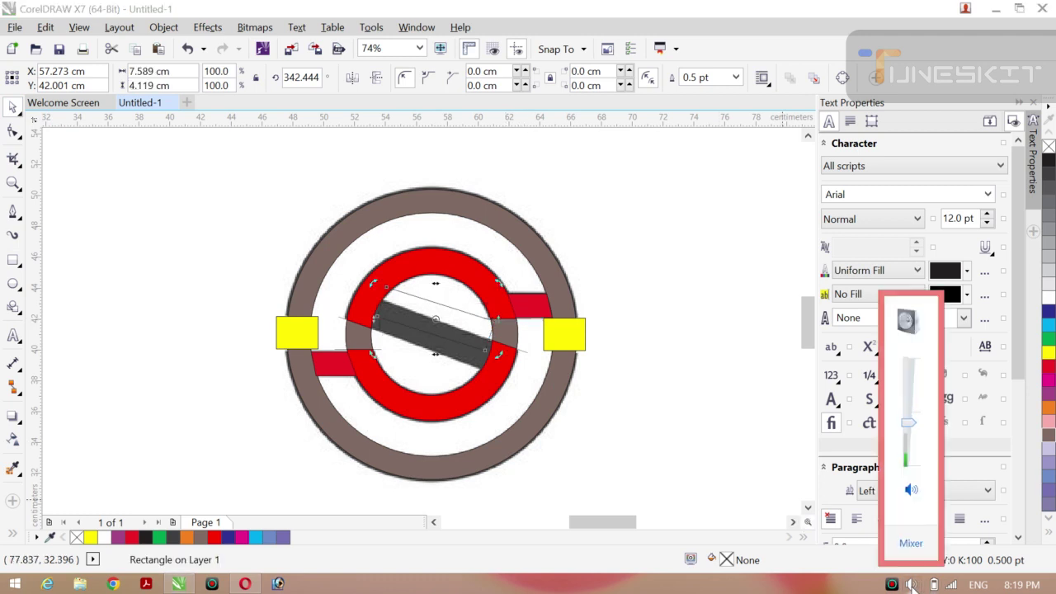
{"action": "left_click", "coordinate": [189, 288]}
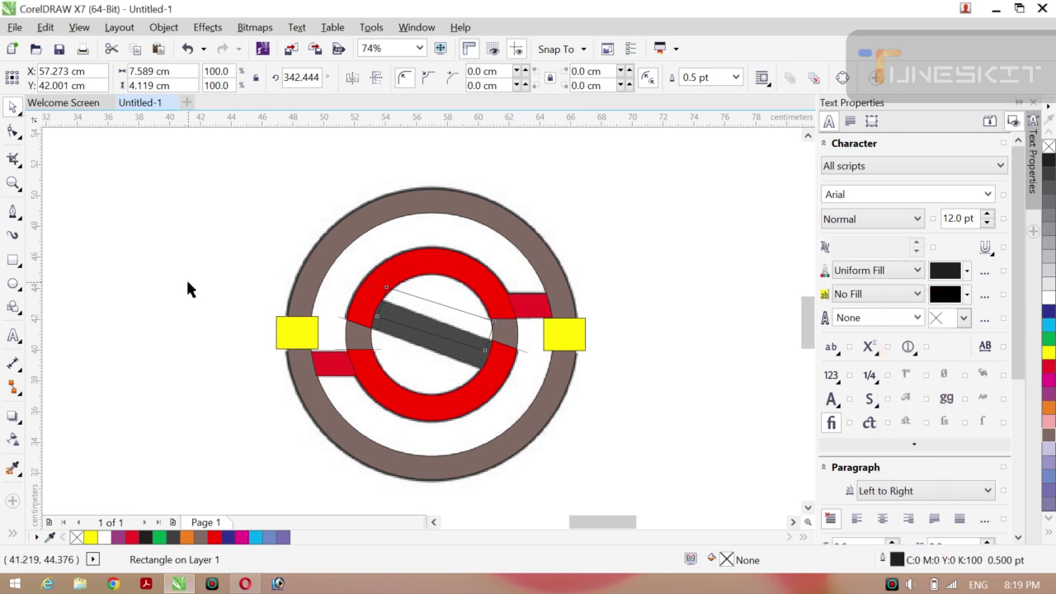
Shift the diagonal rectangle slightly down to about Y 41.67 cm and rotate it to about 337.4°.
{"action": "left_click", "coordinate": [443, 305]}
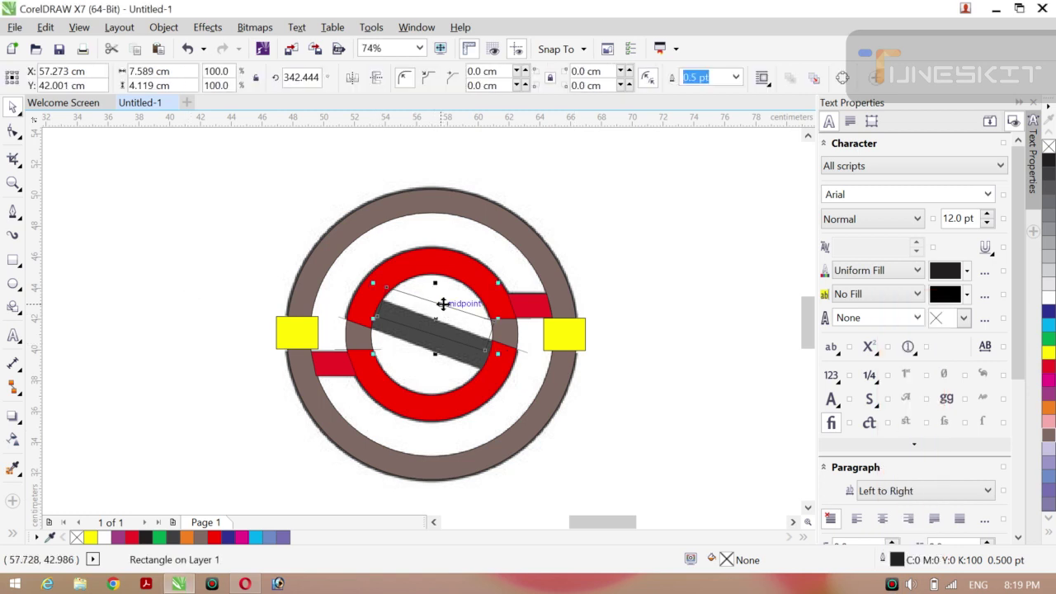
{"action": "left_click_drag", "start_coordinate": [443, 305], "coordinate": [444, 310]}
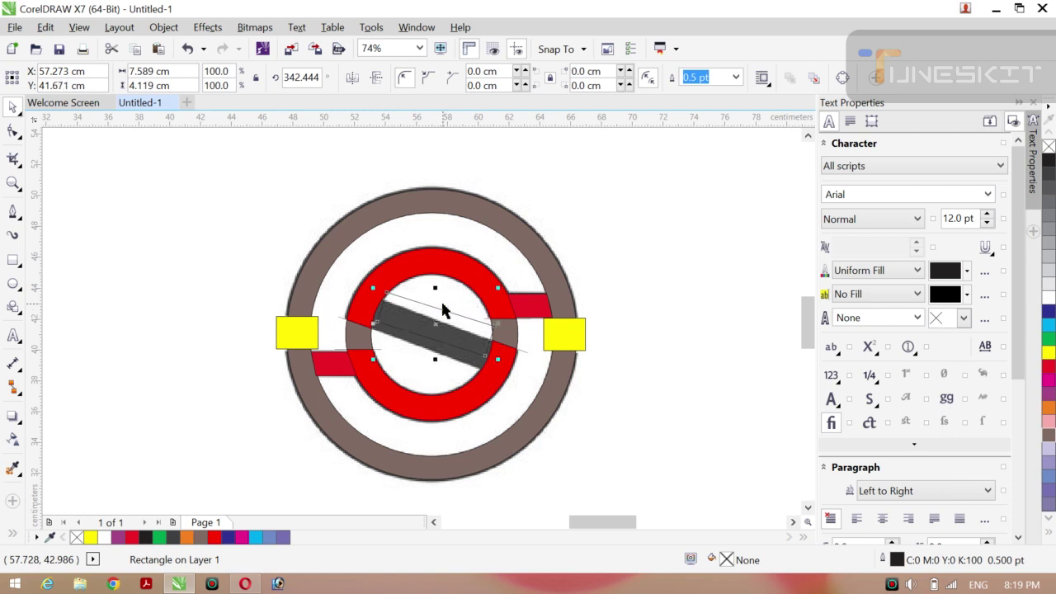
{"action": "left_click", "coordinate": [436, 322]}
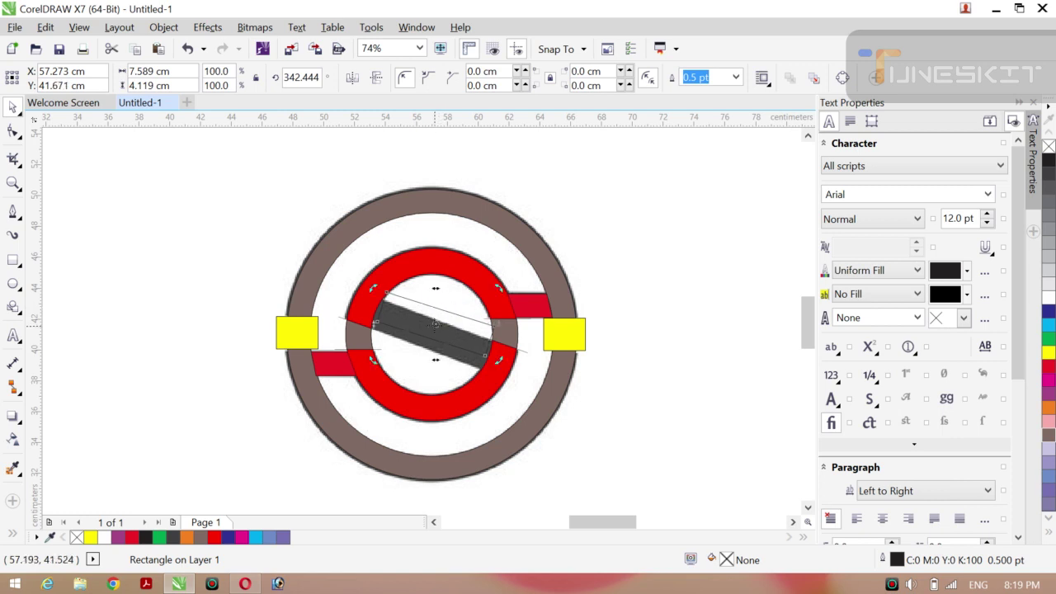
{"action": "left_click_drag", "start_coordinate": [484, 356], "coordinate": [495, 366]}
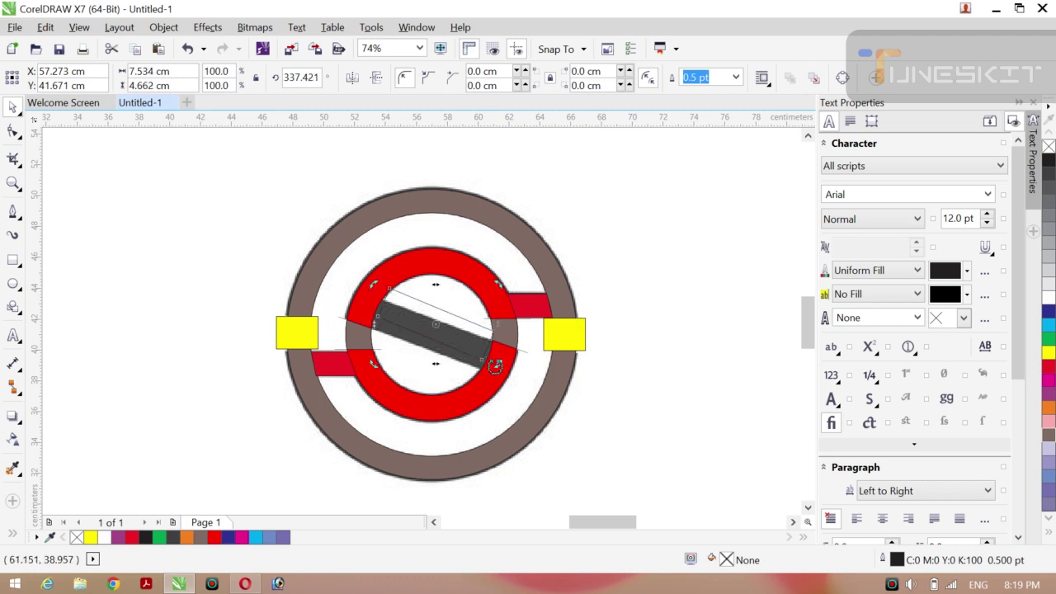
Nudge the diagonal rectangle down onto the dark bar at Y 40.96 cm and fill it red (C:0 M:100 Y:100 K:0).
{"action": "key", "text": "Down"}
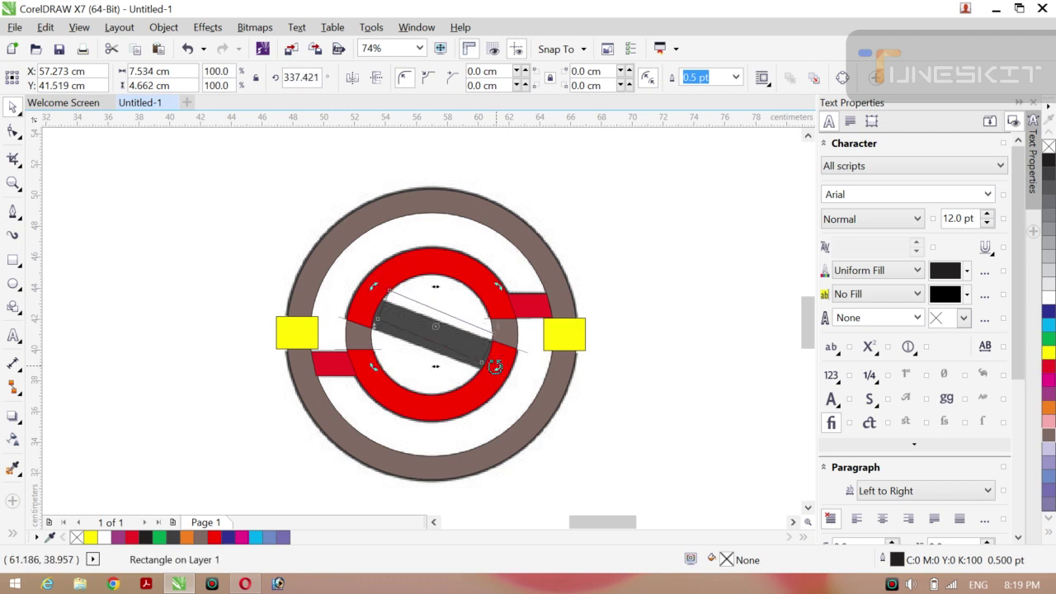
{"action": "key", "text": "Down"}
{"action": "key", "text": "Down"}
{"action": "key", "text": "Down"}
{"action": "key", "text": "Down"}
{"action": "key", "text": "Down"}
{"action": "key", "text": "Down"}
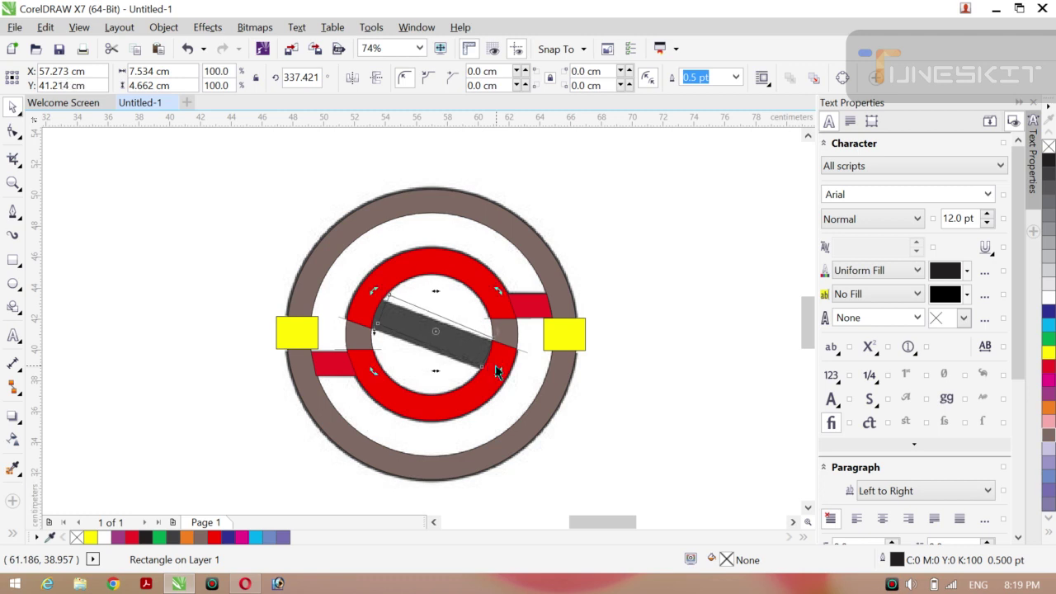
{"action": "key", "text": "Down"}
{"action": "key", "text": "Down"}
{"action": "key", "text": "Down"}
{"action": "key", "text": "Down"}
{"action": "key", "text": "Down"}
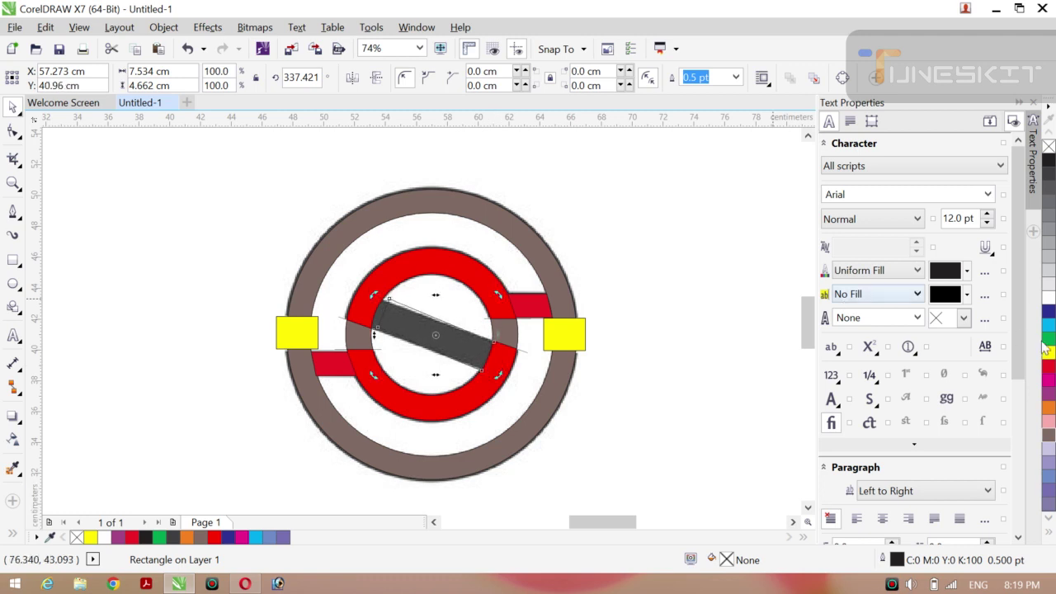
{"action": "left_click", "coordinate": [1047, 368]}
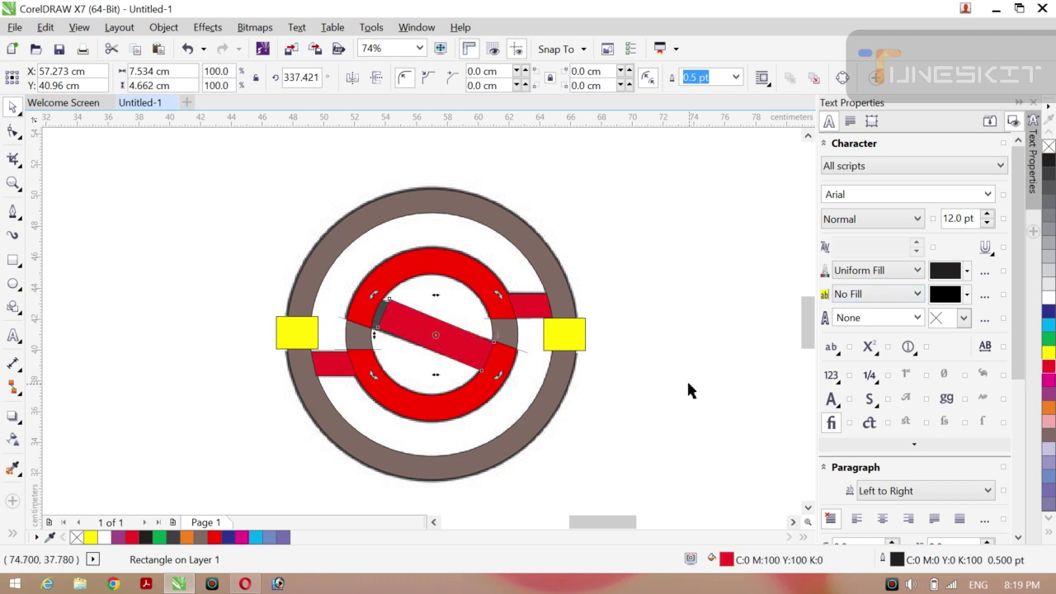
Rotate the red diagonal bar to 340.88° and scale it to about 107.2% toward the inner ring's upper-left edge.
{"action": "left_click_drag", "start_coordinate": [371, 302], "coordinate": [369, 299]}
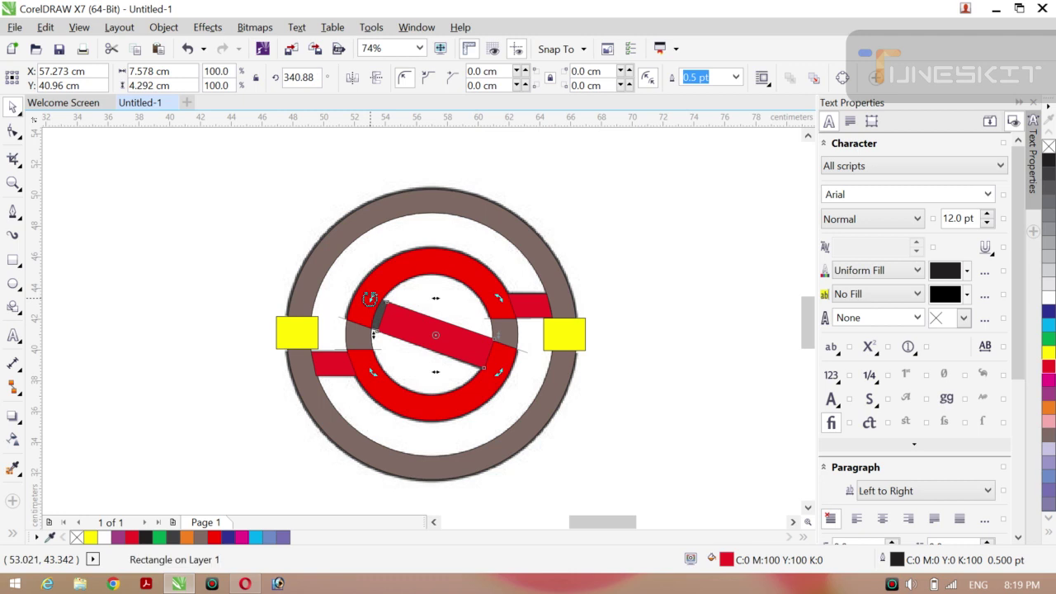
{"action": "left_click_drag", "start_coordinate": [498, 371], "coordinate": [498, 373]}
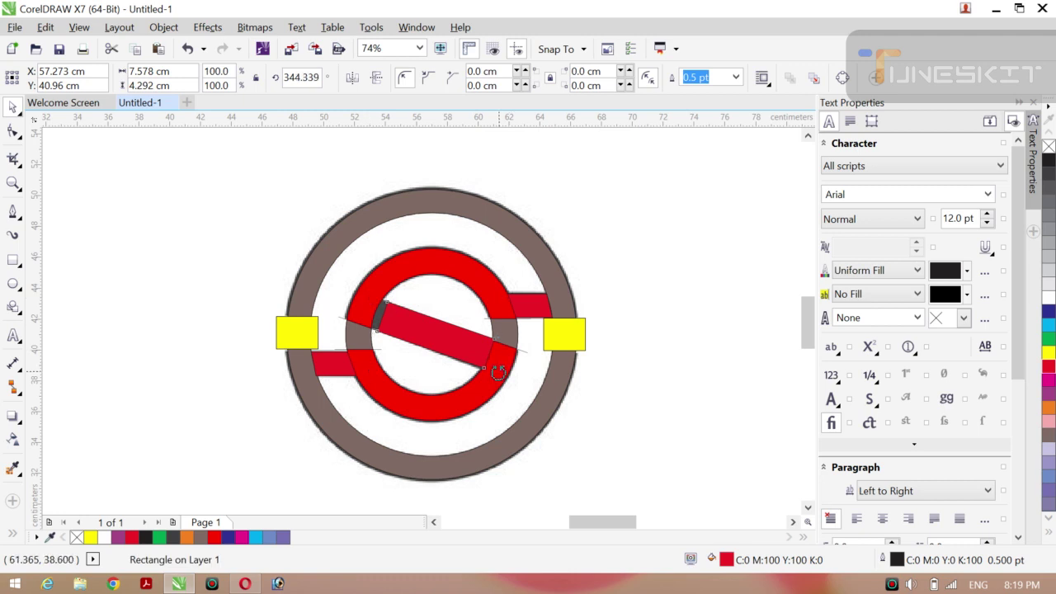
{"action": "key", "text": "ctrl+z"}
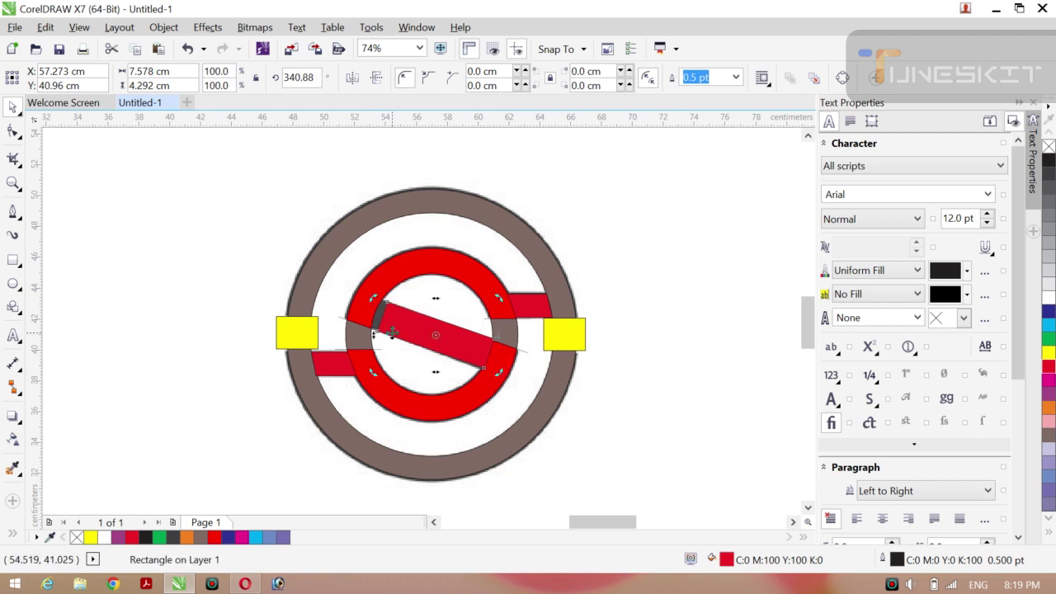
{"action": "left_click", "coordinate": [221, 306]}
{"action": "left_click", "coordinate": [394, 319]}
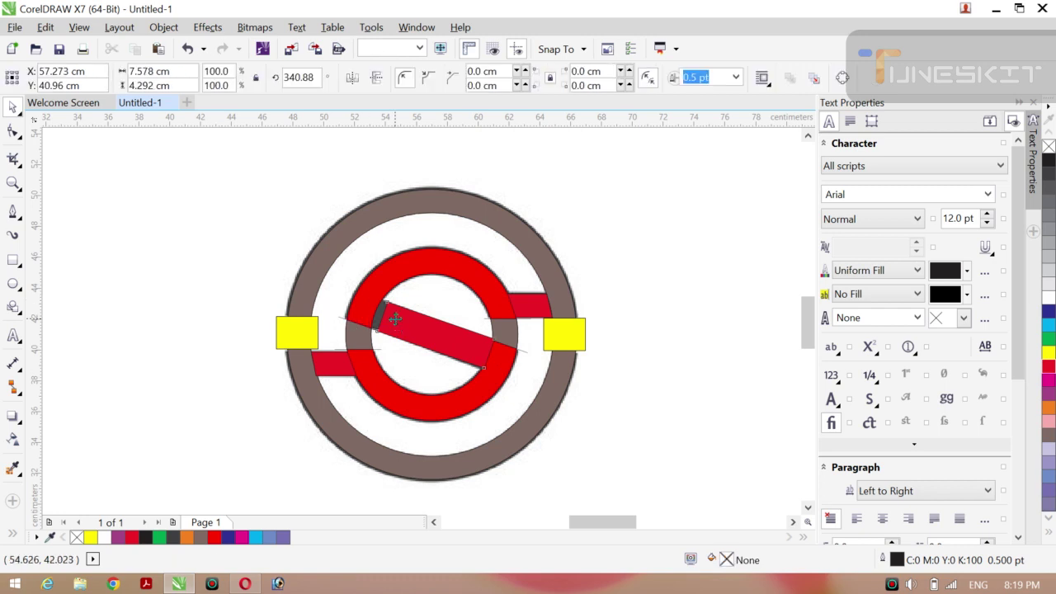
{"action": "left_click_drag", "start_coordinate": [371, 299], "coordinate": [350, 295]}
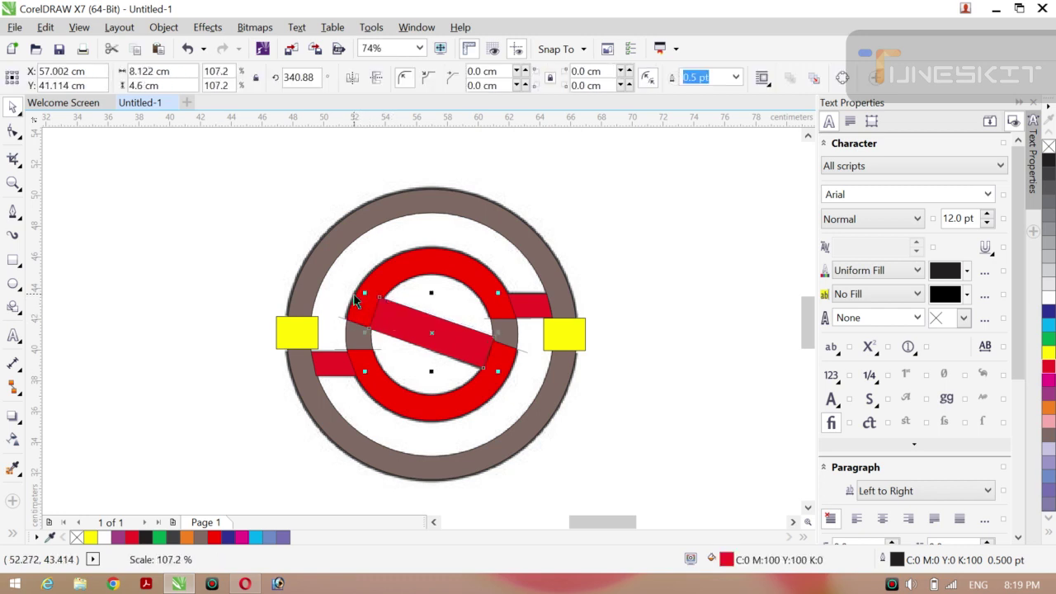
Fine-tune the red diagonal bar's rotation to 340.88° and nudge it down to about Y 40.96 cm.
{"action": "left_click", "coordinate": [432, 331]}
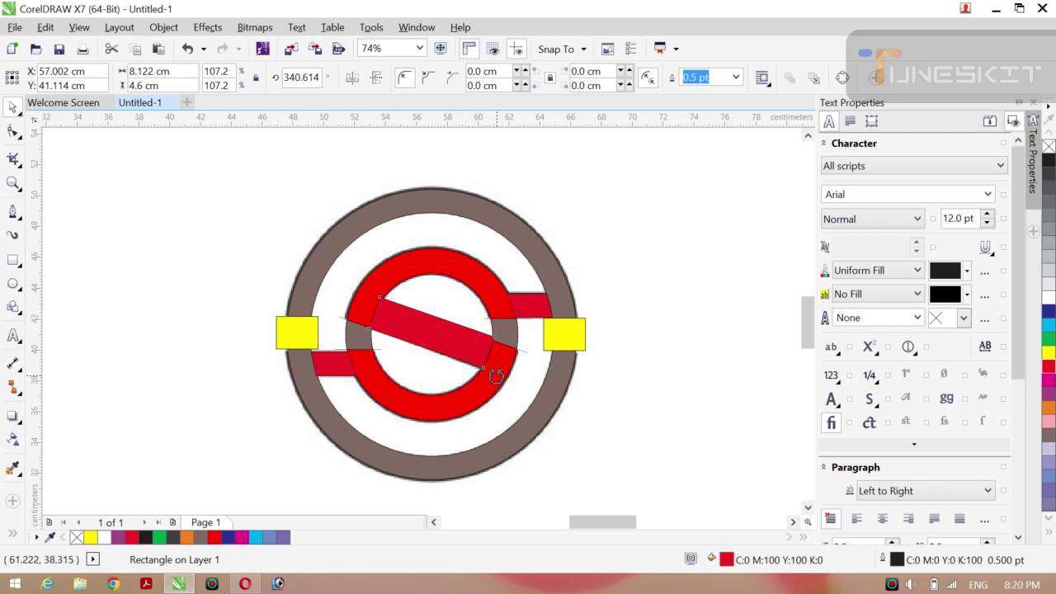
{"action": "left_click_drag", "start_coordinate": [496, 376], "coordinate": [498, 375]}
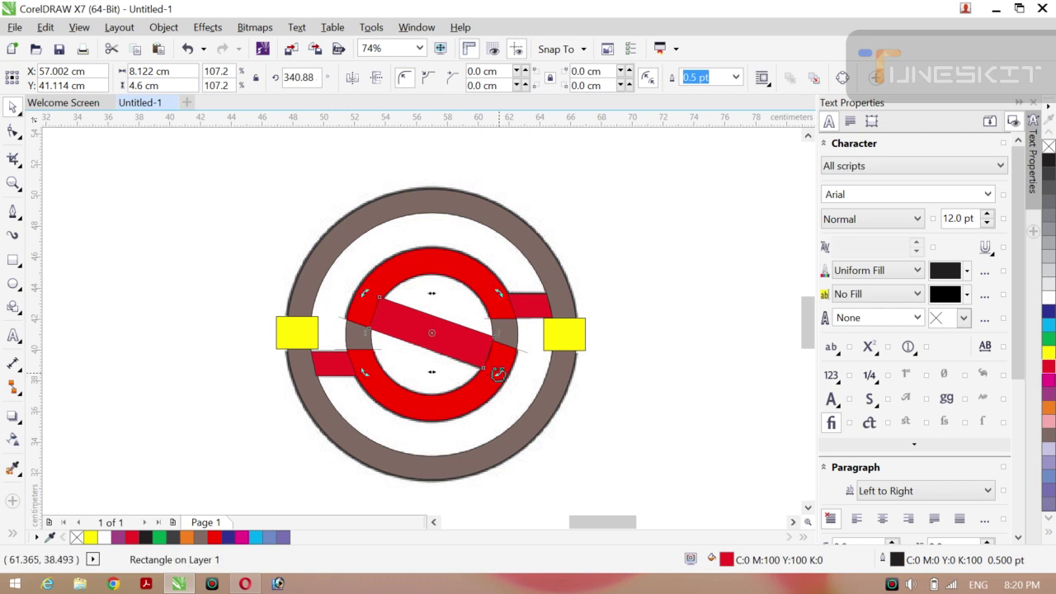
{"action": "key", "text": "Down"}
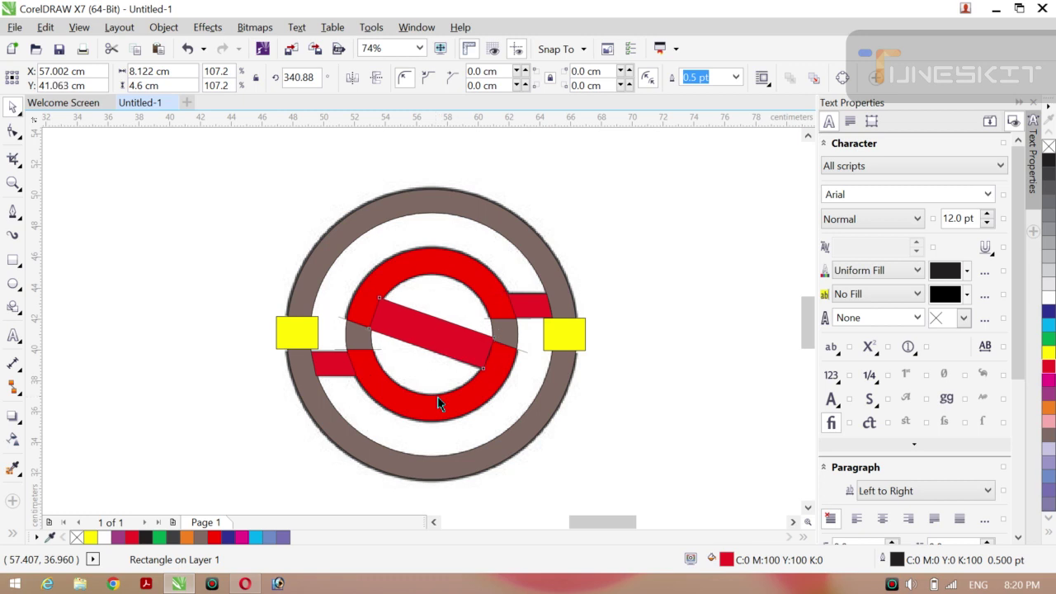
{"action": "key", "text": "ctrl+Down"}
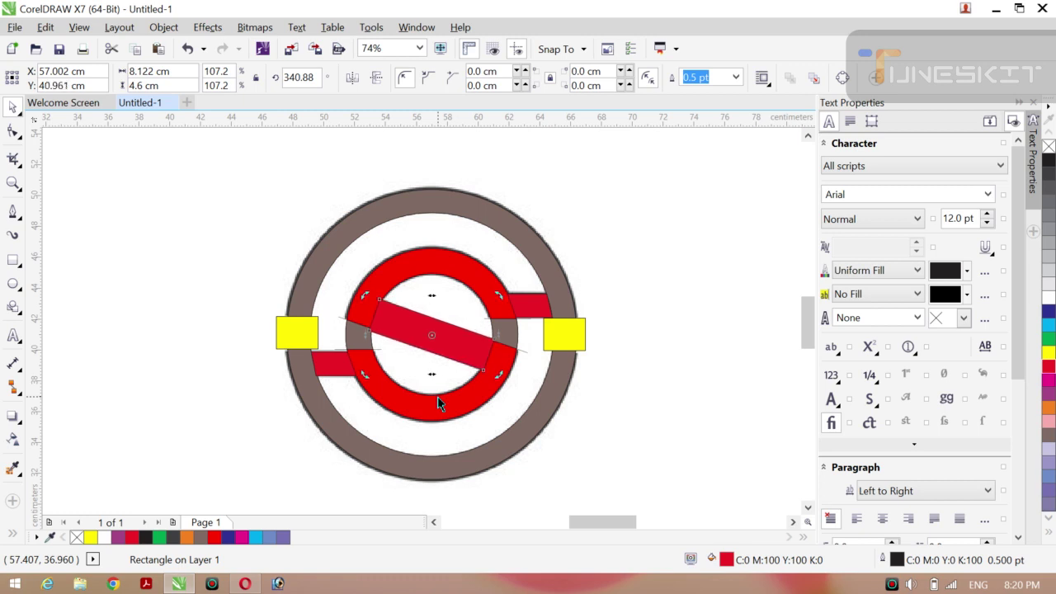
{"action": "left_click", "coordinate": [201, 299]}
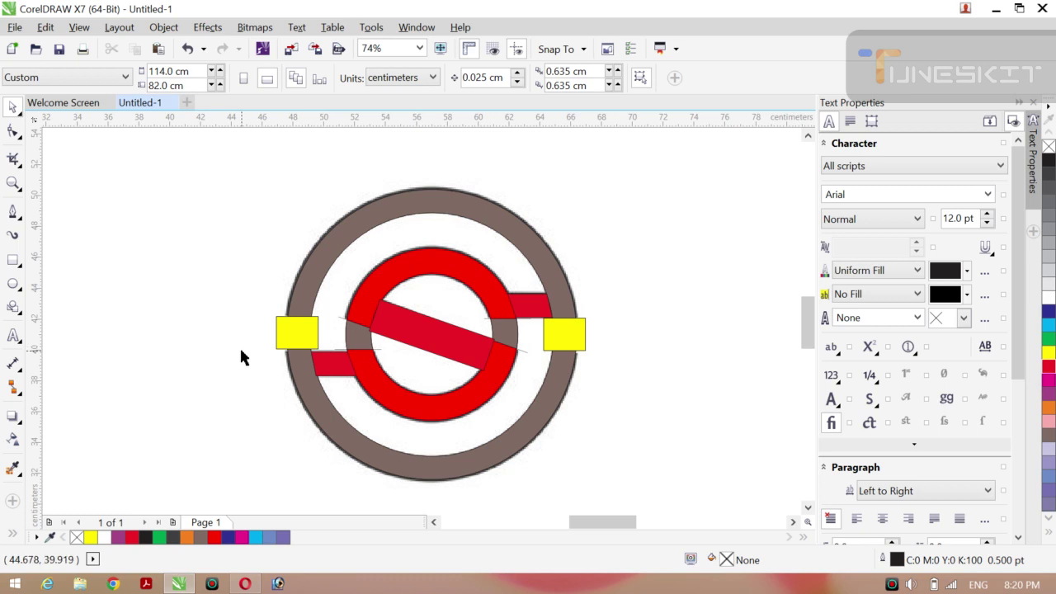
Unlock the grey reference logo bitmap and move it clear of the traced shapes, to about X 12.1 cm, Y 45.2 cm.
{"action": "right_click", "coordinate": [264, 280]}
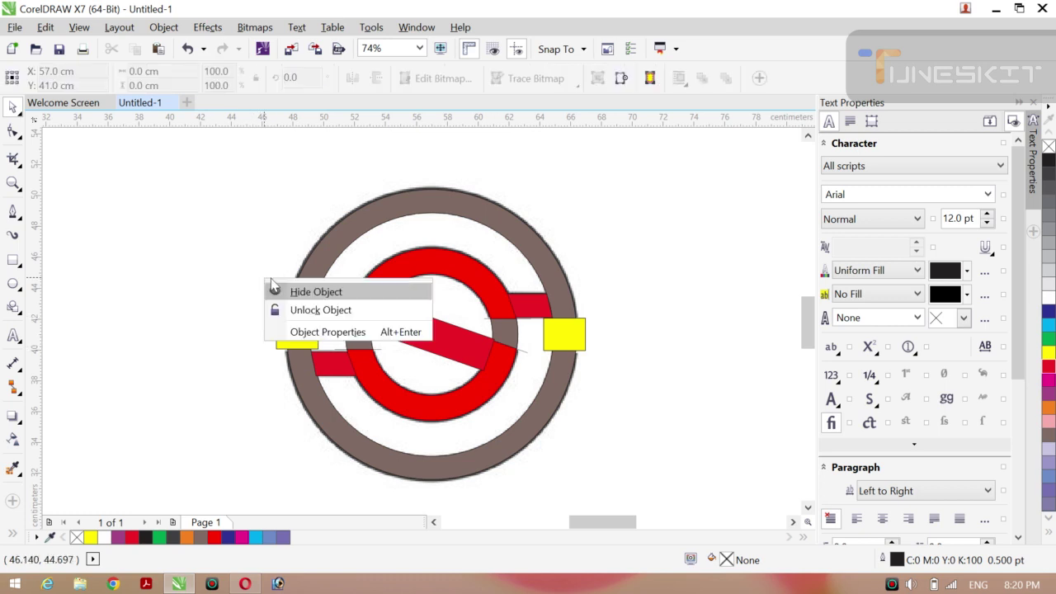
{"action": "left_click", "coordinate": [329, 310]}
{"action": "left_click_drag", "start_coordinate": [242, 290], "coordinate": [169, 291]}
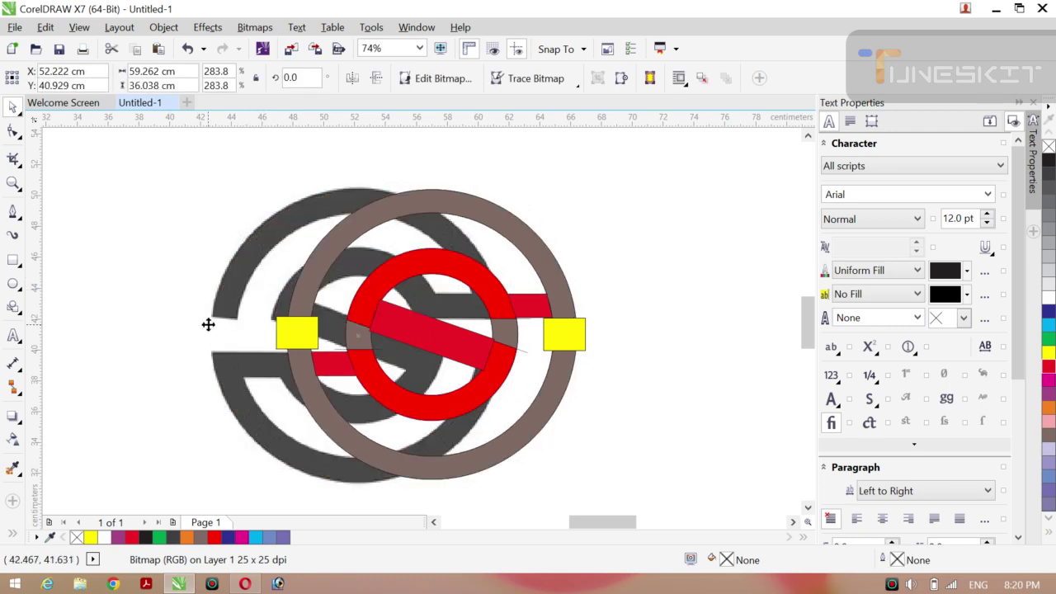
{"action": "left_click_drag", "start_coordinate": [241, 329], "coordinate": [193, 304]}
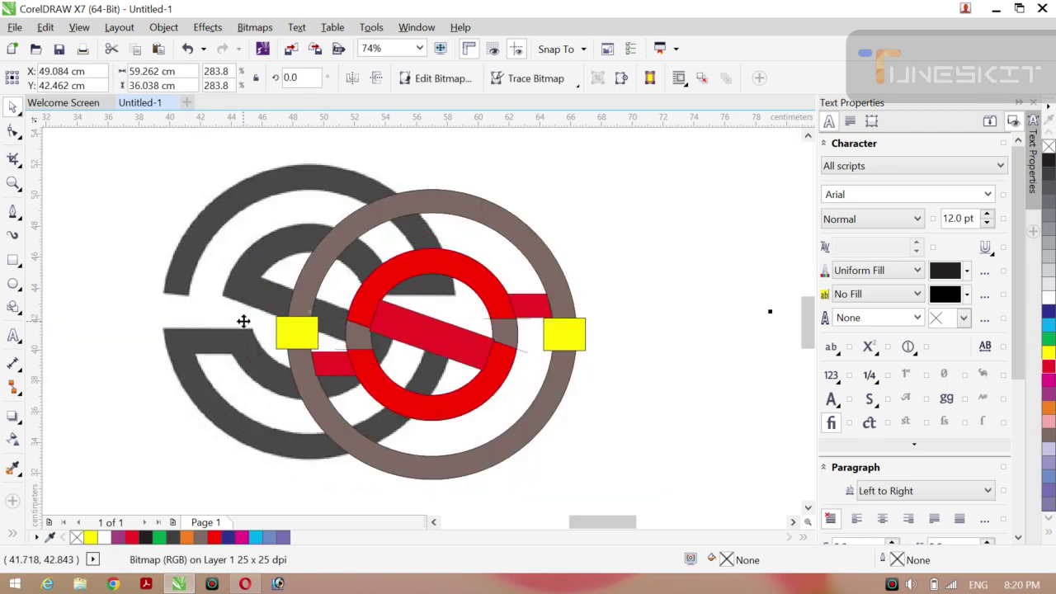
{"action": "key", "text": "z"}
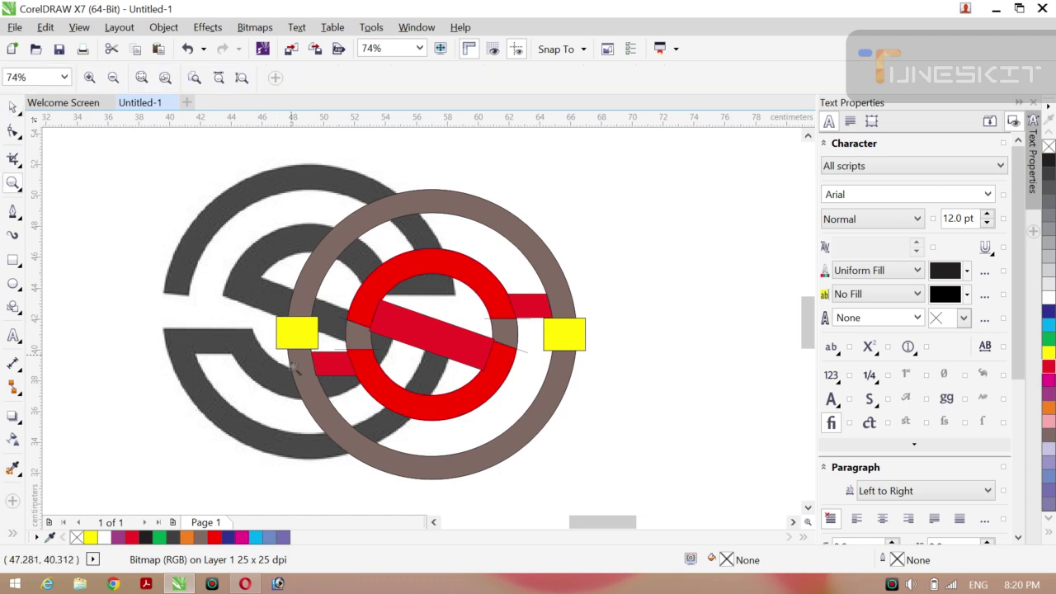
{"action": "left_click", "coordinate": [115, 79]}
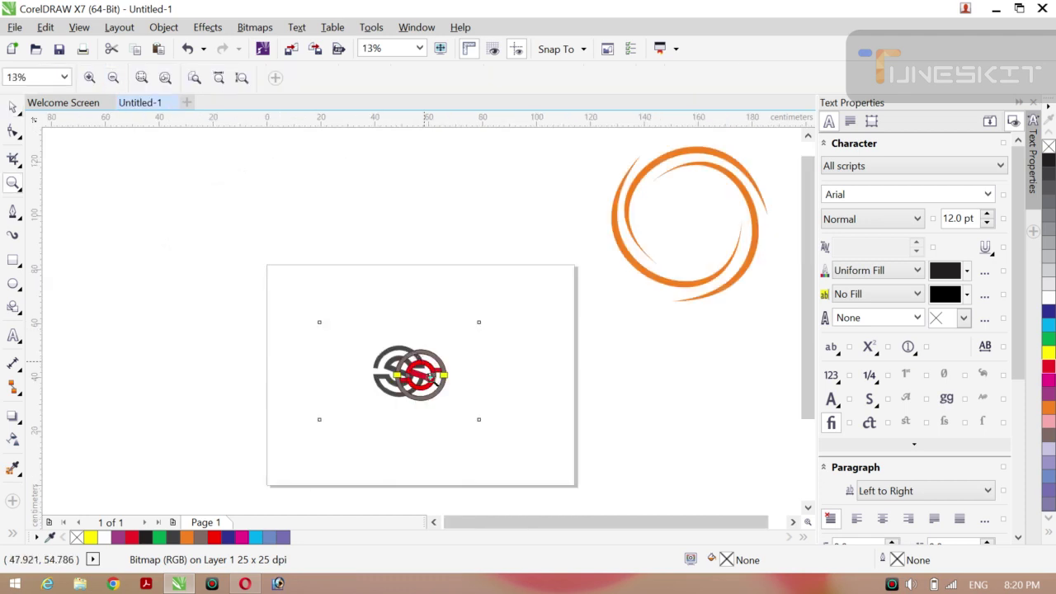
{"action": "left_click", "coordinate": [13, 108]}
{"action": "left_click", "coordinate": [41, 105]}
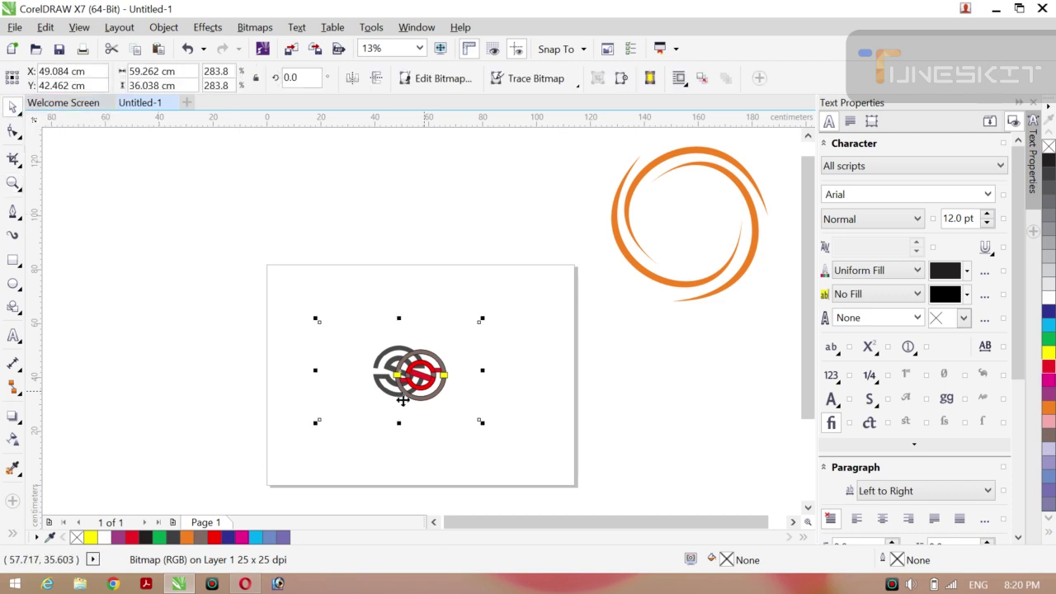
{"action": "left_click_drag", "start_coordinate": [349, 389], "coordinate": [347, 430]}
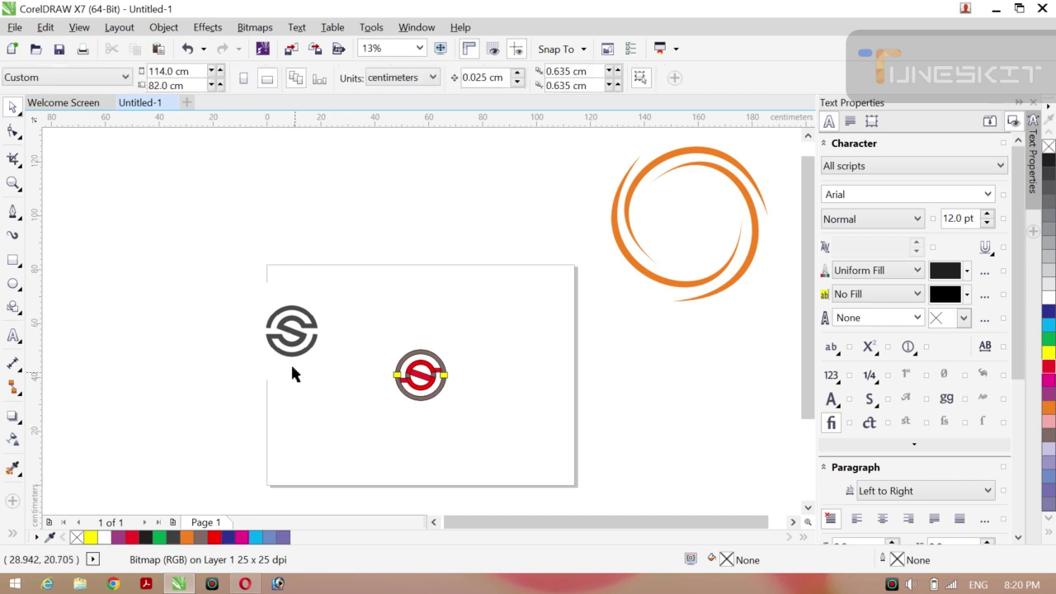
{"action": "left_click", "coordinate": [290, 363]}
{"action": "left_click", "coordinate": [289, 361]}
{"action": "mouse_move", "coordinate": [289, 361]}
{"action": "left_mouse_down"}
{"action": "mouse_move", "coordinate": [318, 375]}
{"action": "mouse_move", "coordinate": [294, 373]}
{"action": "left_mouse_up"}
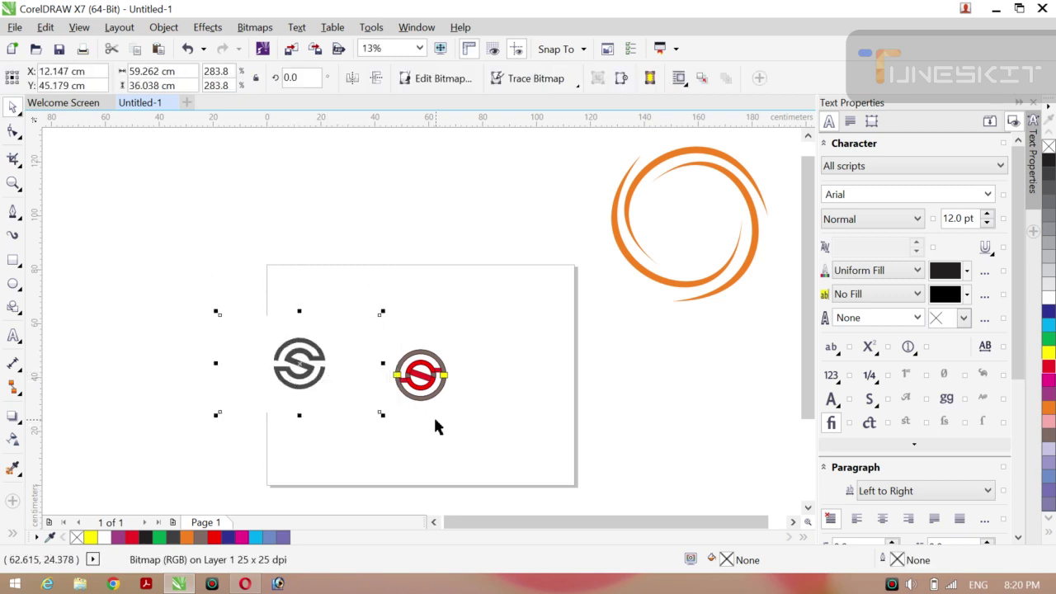
Delete the yellow rectangle covering the gap in the traced outer ring's left side.
{"action": "key", "text": "z"}
{"action": "left_click_drag", "start_coordinate": [214, 299], "coordinate": [466, 429]}
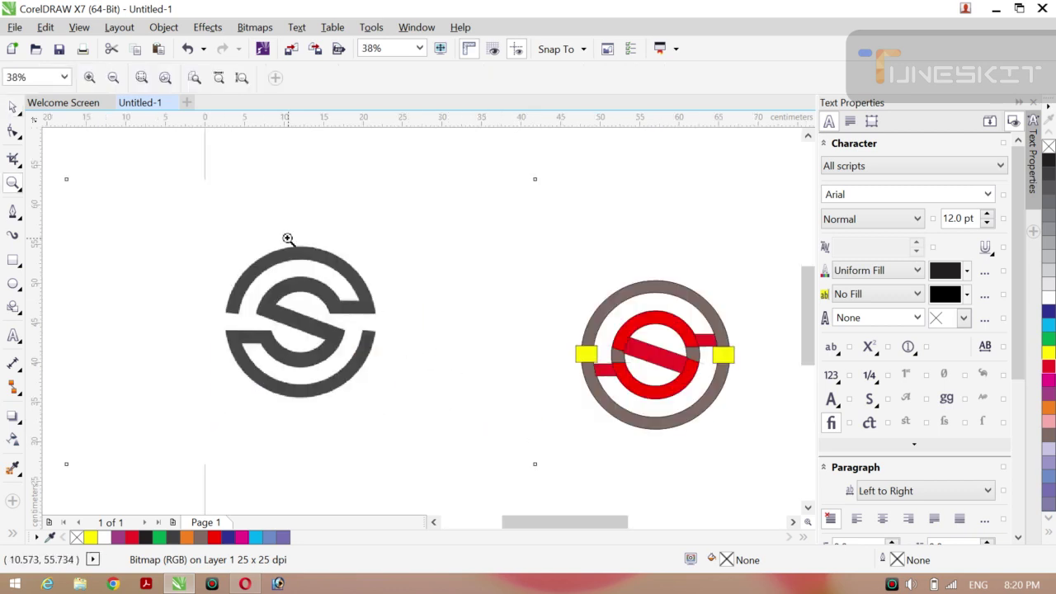
{"action": "left_click", "coordinate": [13, 107]}
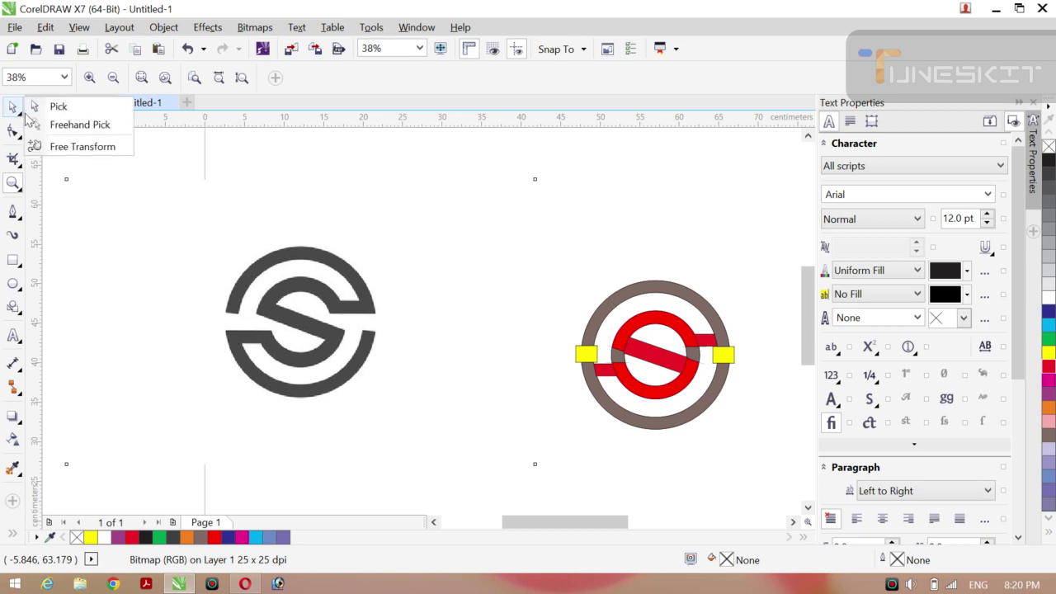
{"action": "left_click", "coordinate": [50, 106]}
{"action": "left_click", "coordinate": [549, 205]}
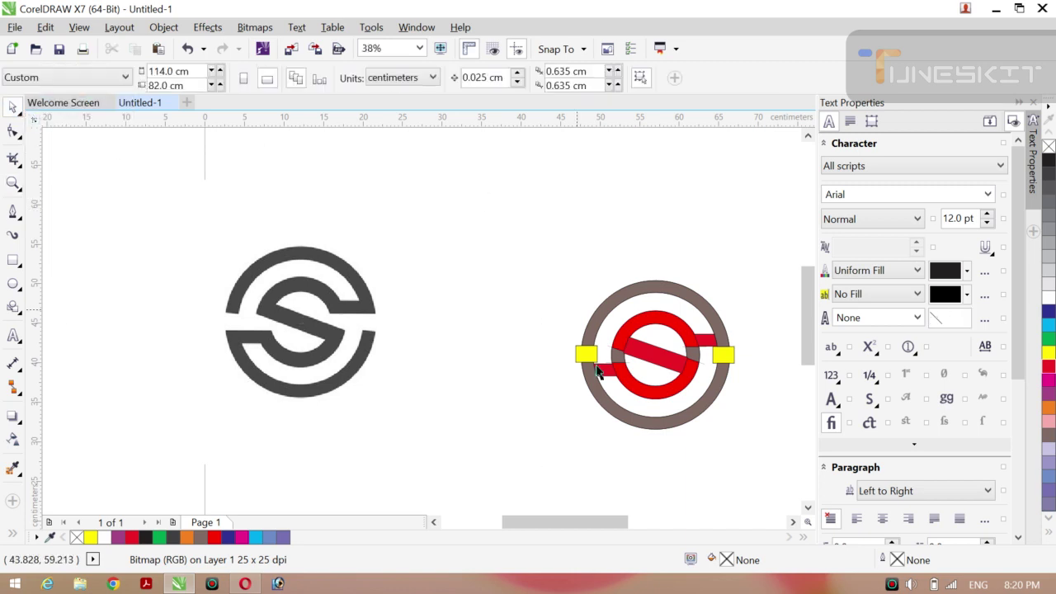
{"action": "left_click", "coordinate": [584, 361]}
{"action": "key", "text": "Delete"}
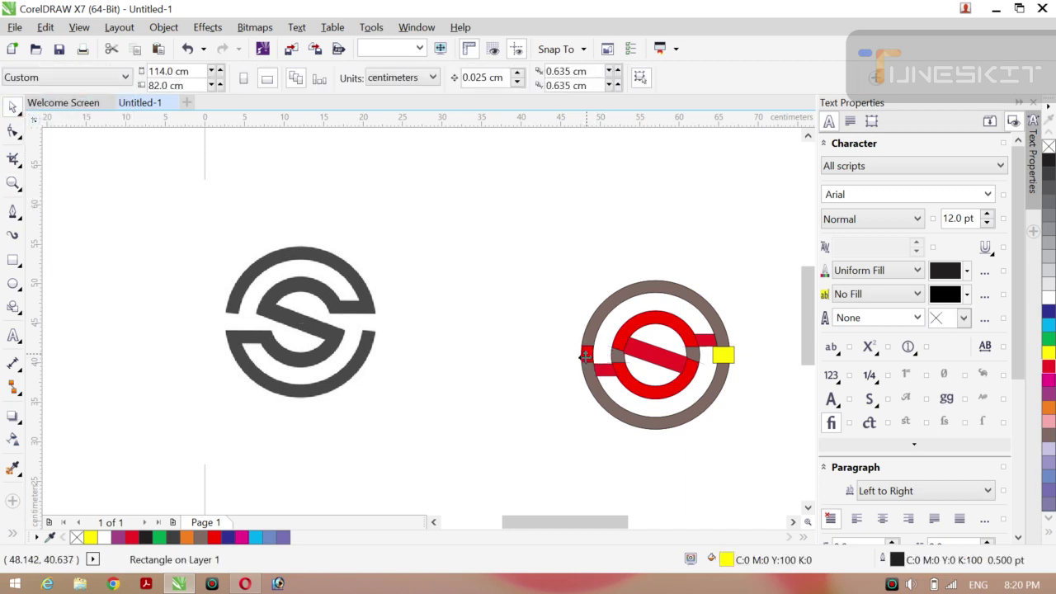
Delete the red segment in the outer ring's left gap and the yellow rectangle covering its right gap.
{"action": "left_click_drag", "start_coordinate": [584, 361], "coordinate": [495, 357]}
{"action": "key", "text": "Delete"}
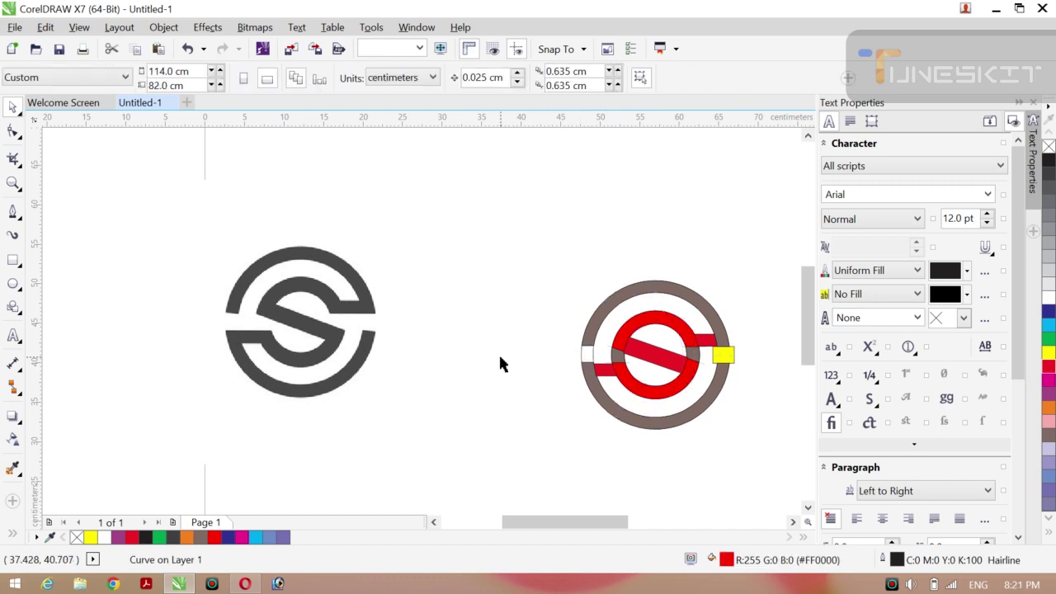
{"action": "left_click", "coordinate": [726, 363]}
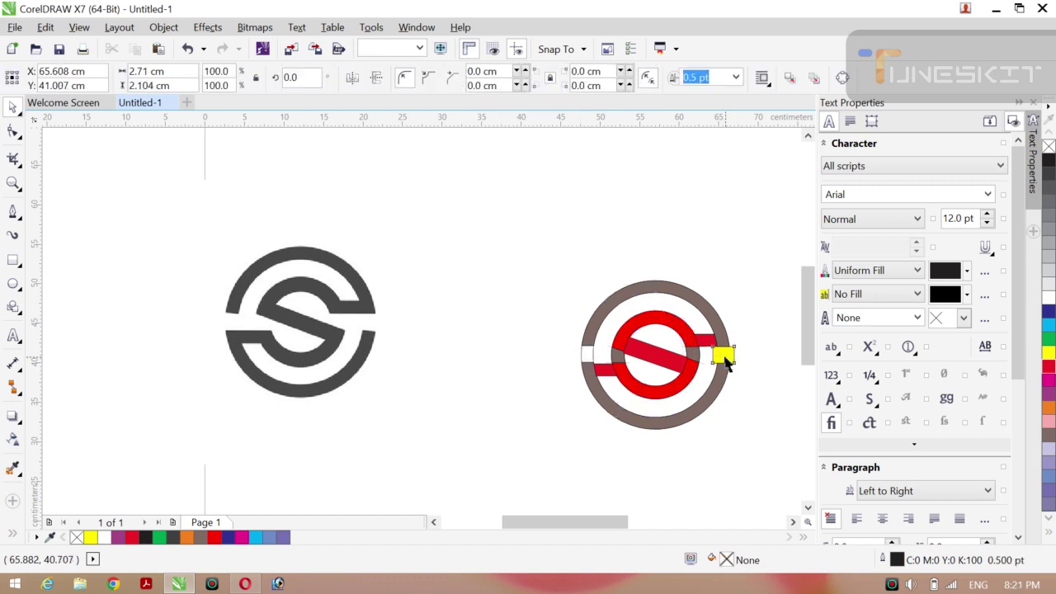
{"action": "key", "text": "Delete"}
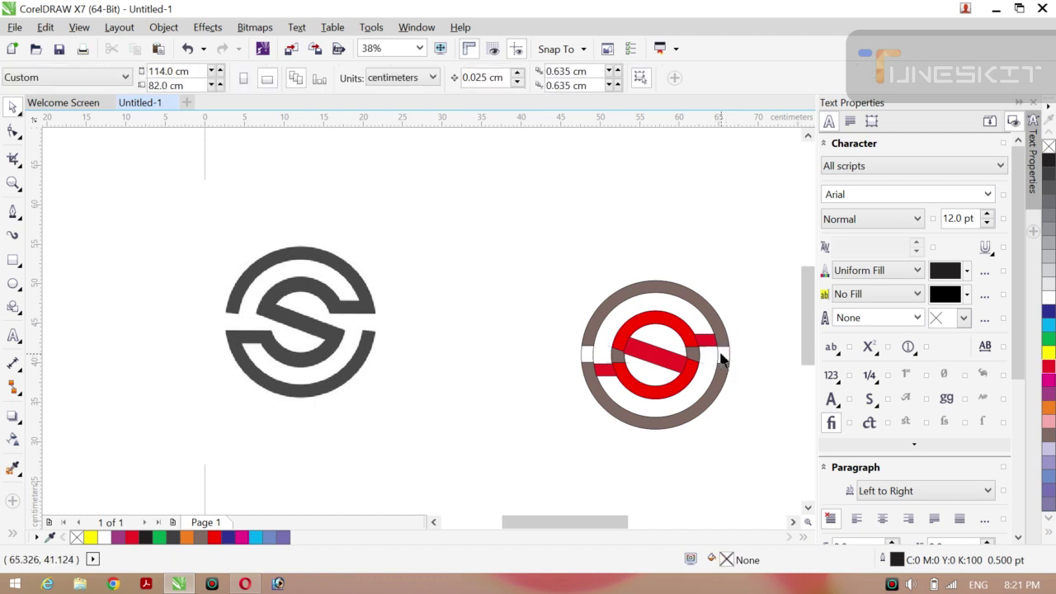
Delete the two unfilled construction circles that outline the inner and outer edges of the grey-brown outer ring.
{"action": "left_click", "coordinate": [717, 355]}
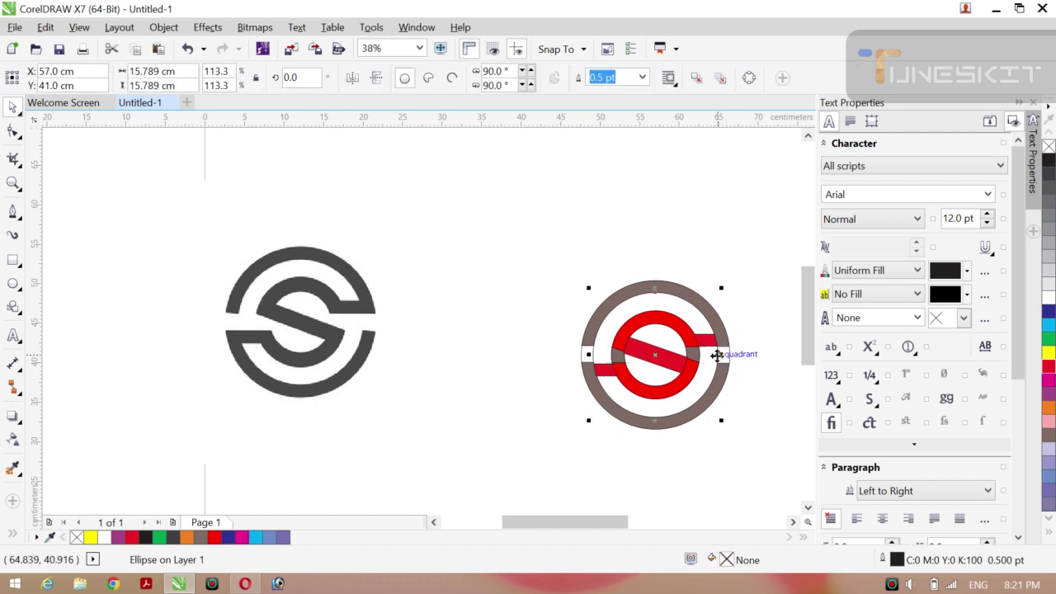
{"action": "left_click", "coordinate": [718, 360]}
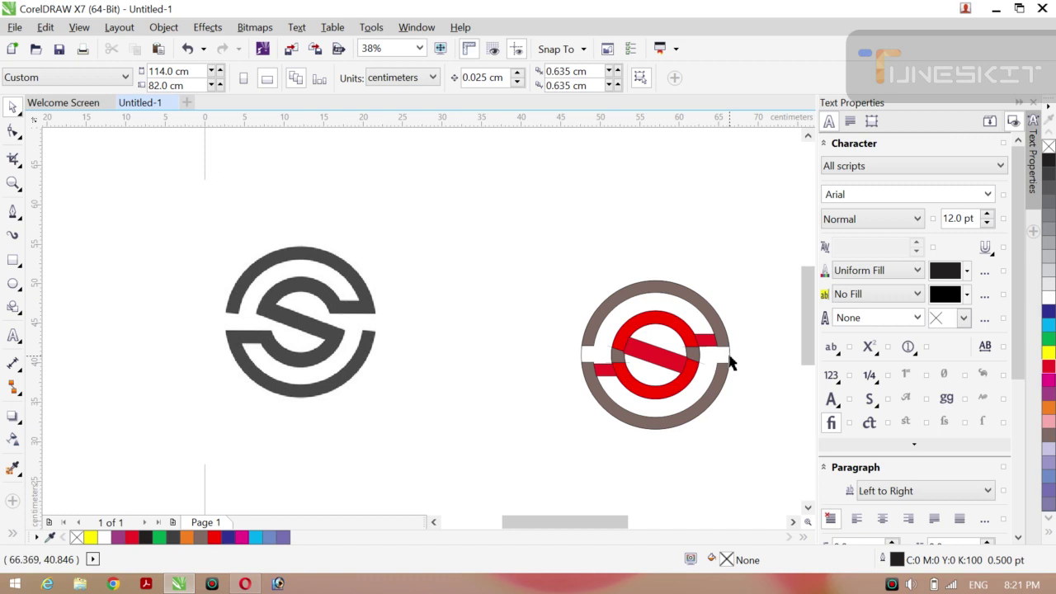
{"action": "left_click", "coordinate": [729, 361]}
{"action": "key", "text": "Escape"}
Try to move the short red bar beside the inner ring's right side up onto the outer ring, and undo the move.
{"action": "left_click", "coordinate": [708, 342]}
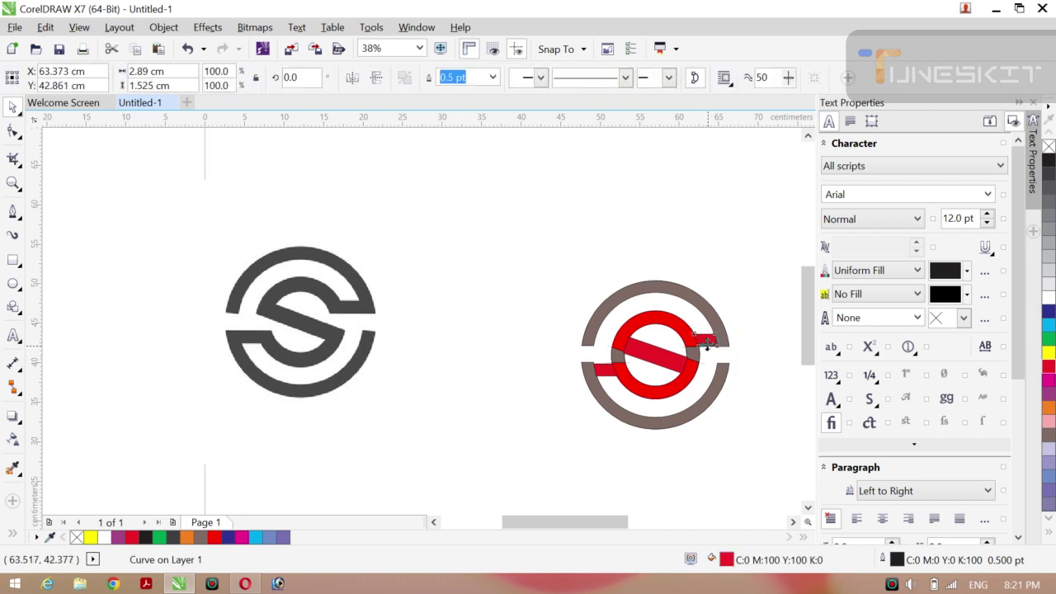
{"action": "left_click_drag", "start_coordinate": [707, 345], "coordinate": [715, 310]}
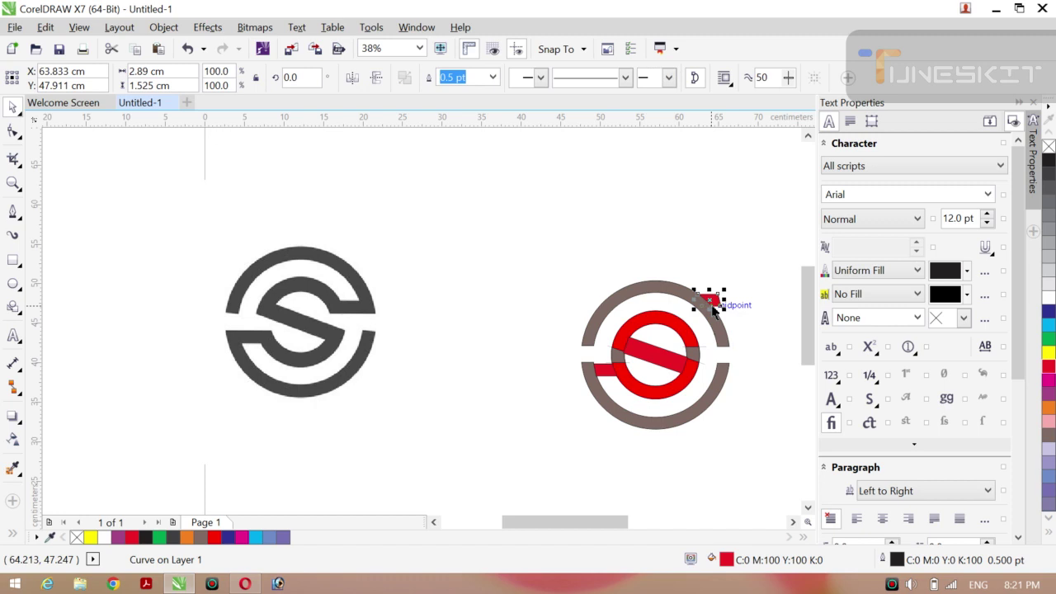
{"action": "key", "text": "F10"}
{"action": "key", "text": "ctrl+z"}
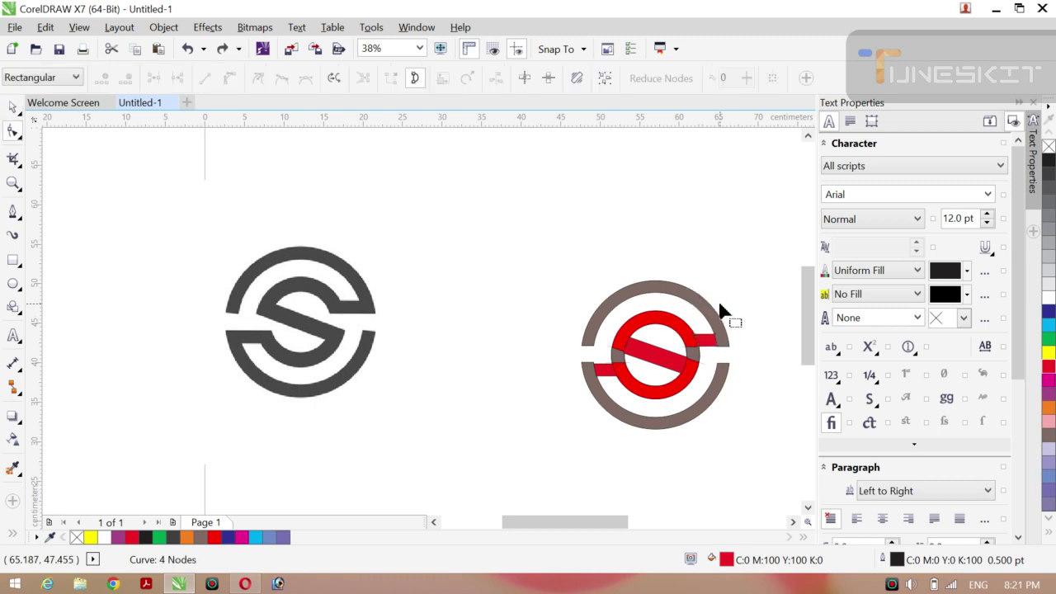
Delete the grey-brown segment covering the right side of the red inner ring.
{"action": "left_click", "coordinate": [699, 363]}
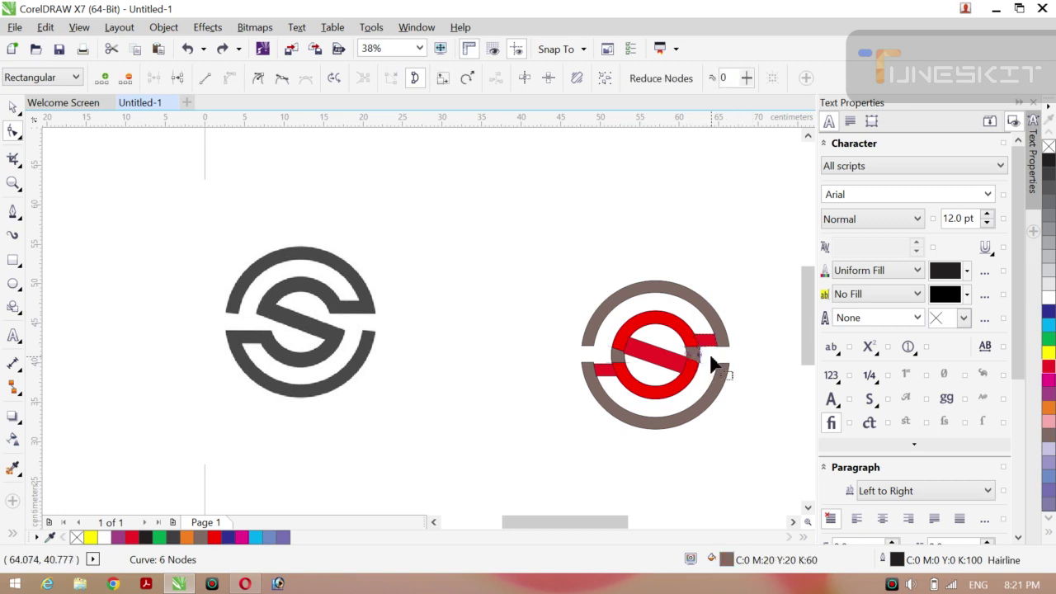
{"action": "left_click", "coordinate": [12, 108]}
{"action": "left_click", "coordinate": [321, 196]}
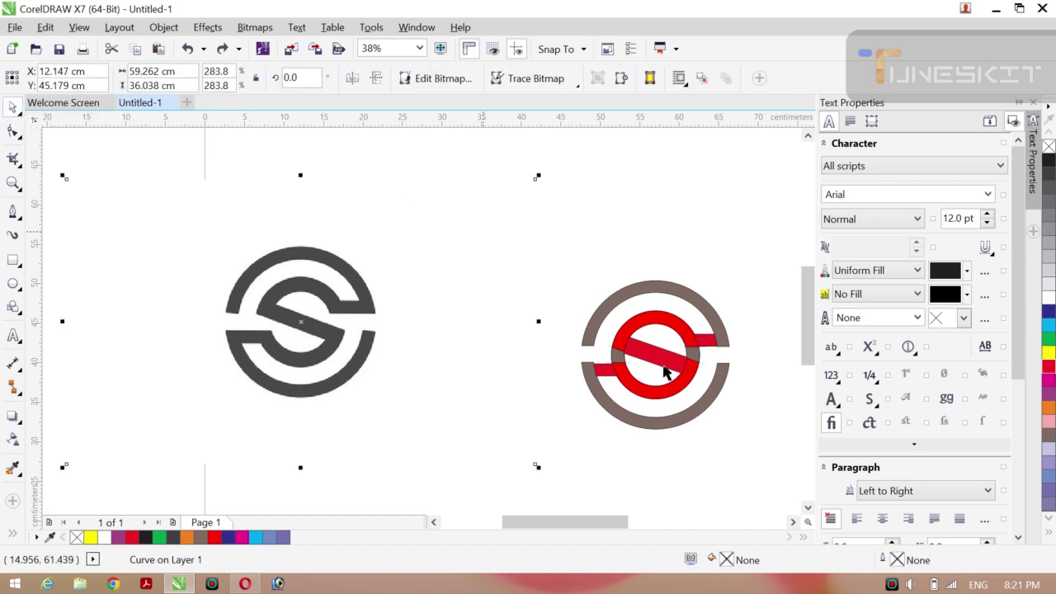
{"action": "left_click", "coordinate": [695, 359]}
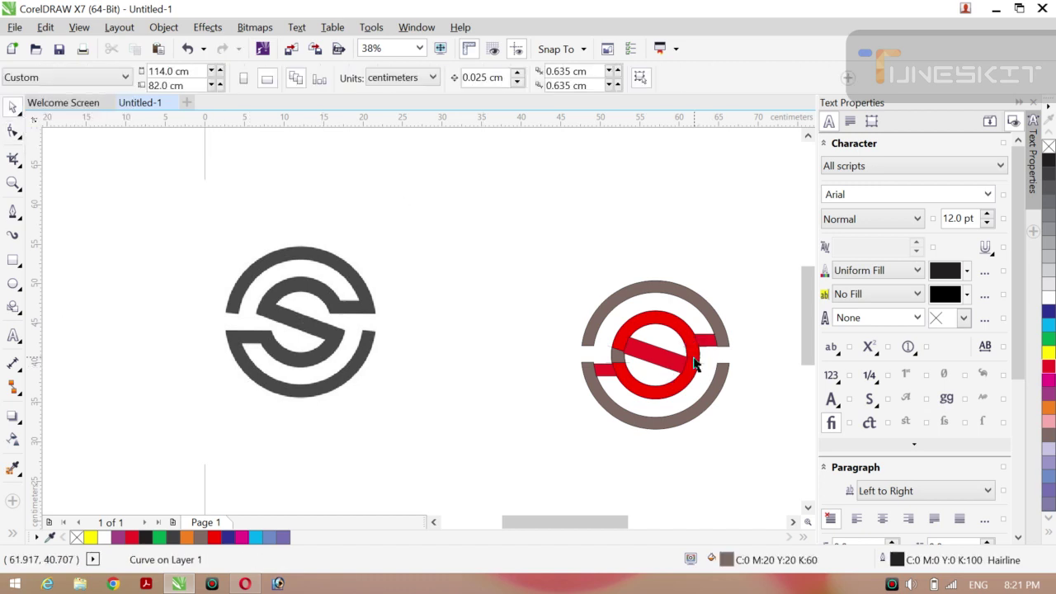
Try to move the complete red inner ring to about X 59.5 cm, Y 40.0 cm, and undo the move.
{"action": "left_click", "coordinate": [698, 361]}
{"action": "key", "text": "F10"}
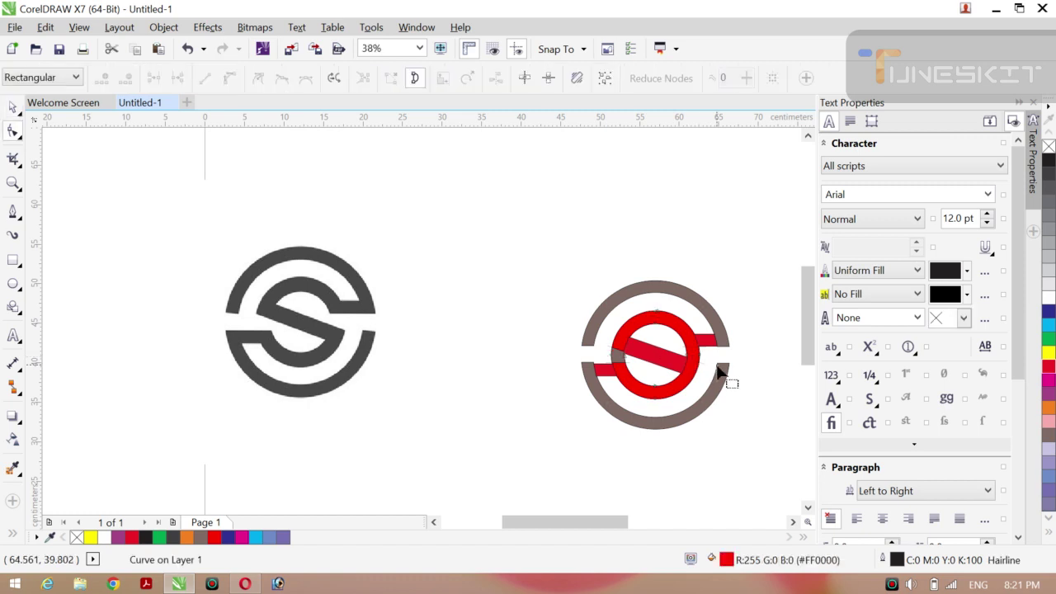
{"action": "left_click", "coordinate": [14, 108]}
{"action": "left_click", "coordinate": [51, 105]}
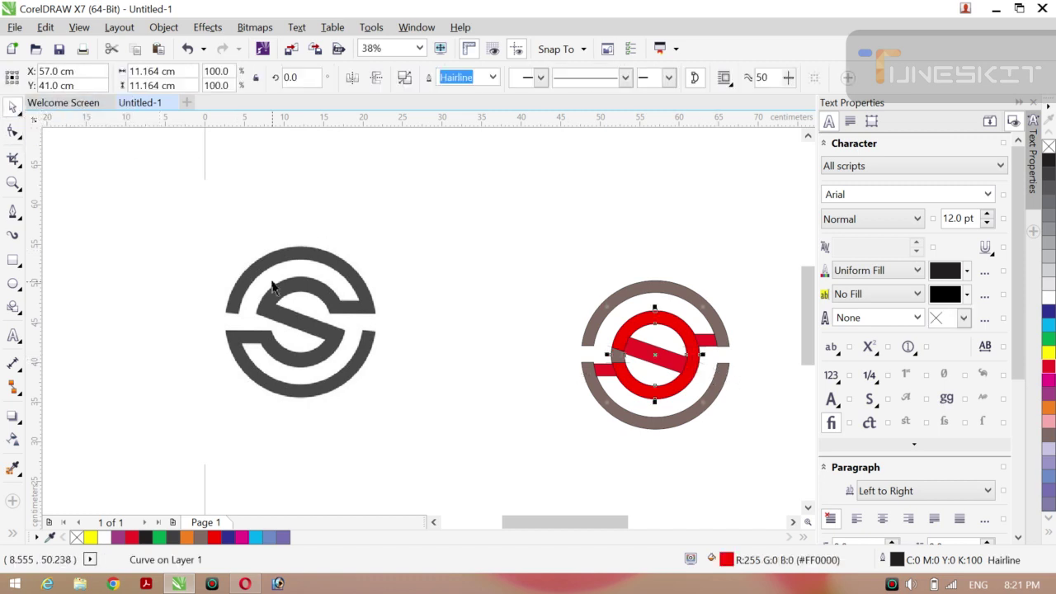
{"action": "left_click", "coordinate": [528, 301]}
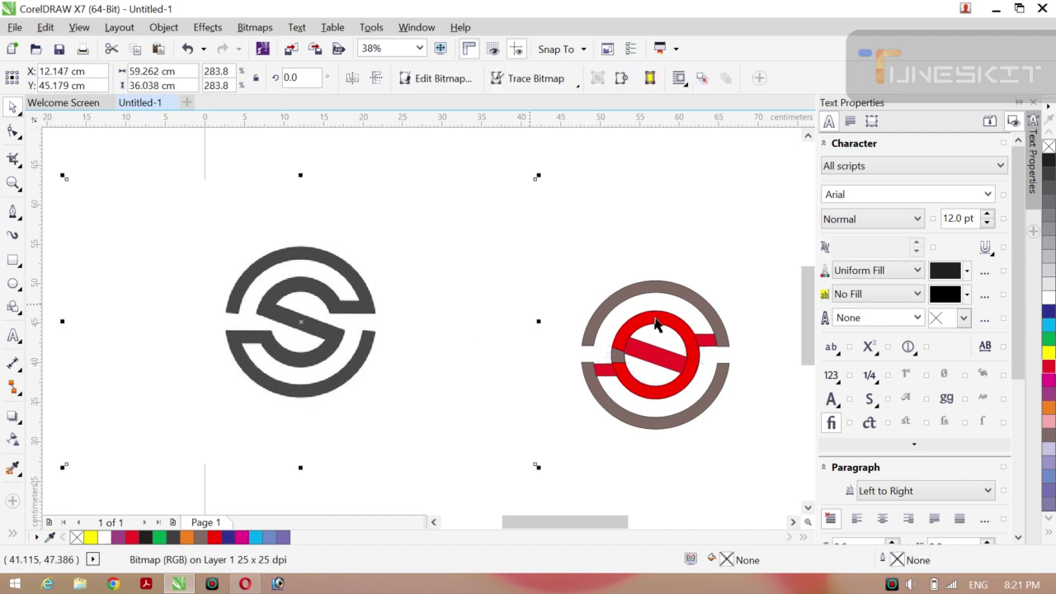
{"action": "left_click", "coordinate": [698, 359]}
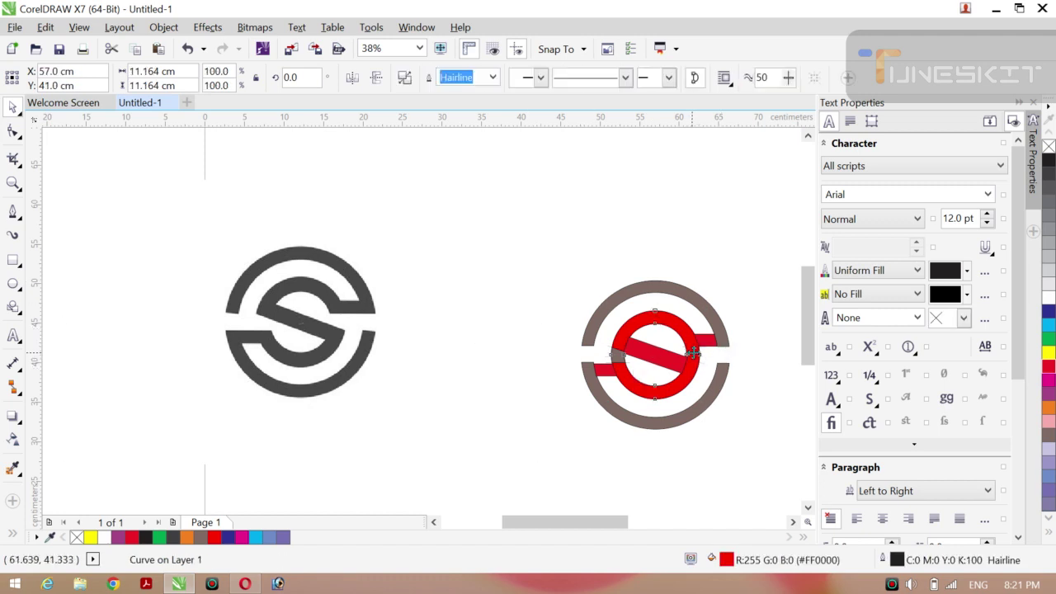
{"action": "left_click_drag", "start_coordinate": [693, 353], "coordinate": [712, 361]}
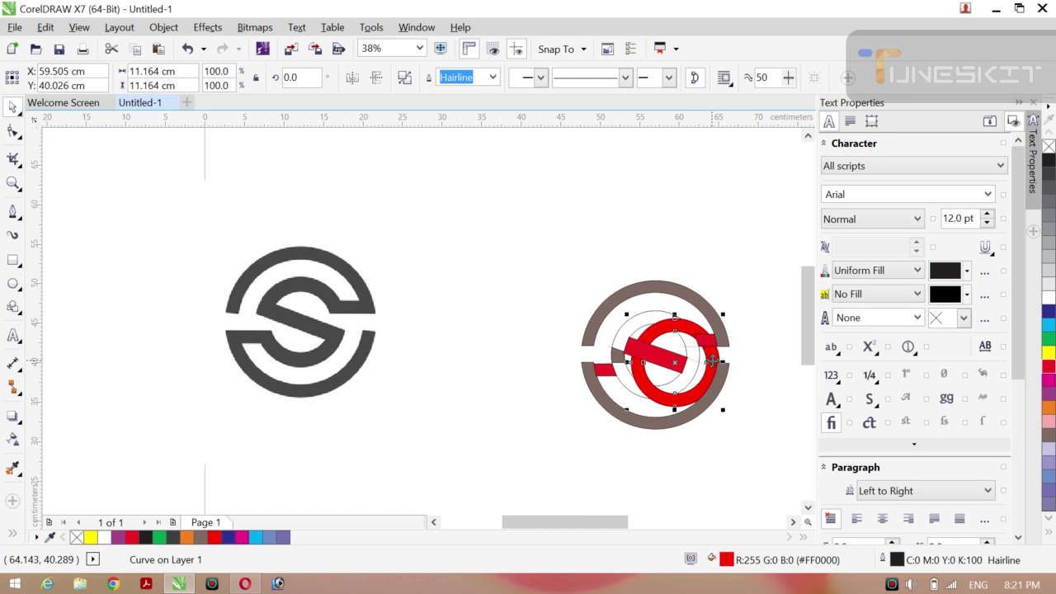
{"action": "key", "text": "ctrl+z"}
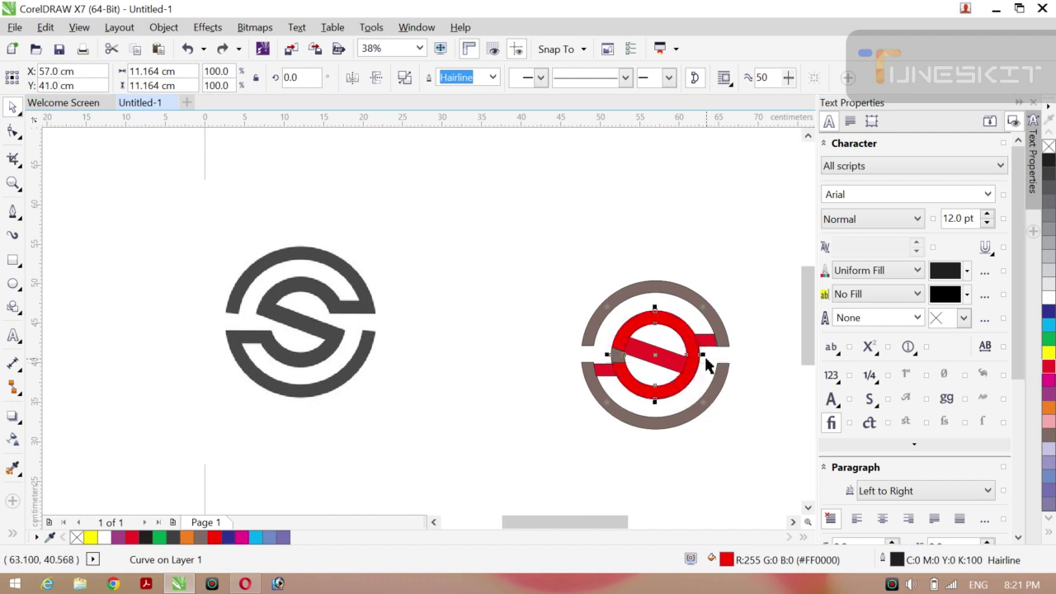
Delete the grey-brown segment covering the left side of the red inner ring.
{"action": "left_click", "coordinate": [647, 246]}
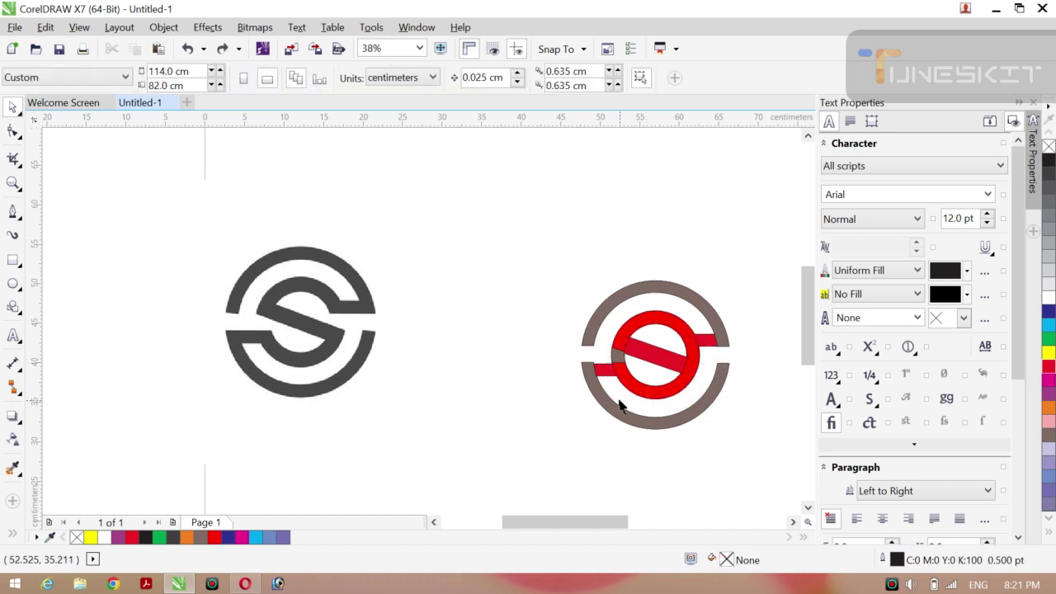
{"action": "left_click", "coordinate": [617, 355]}
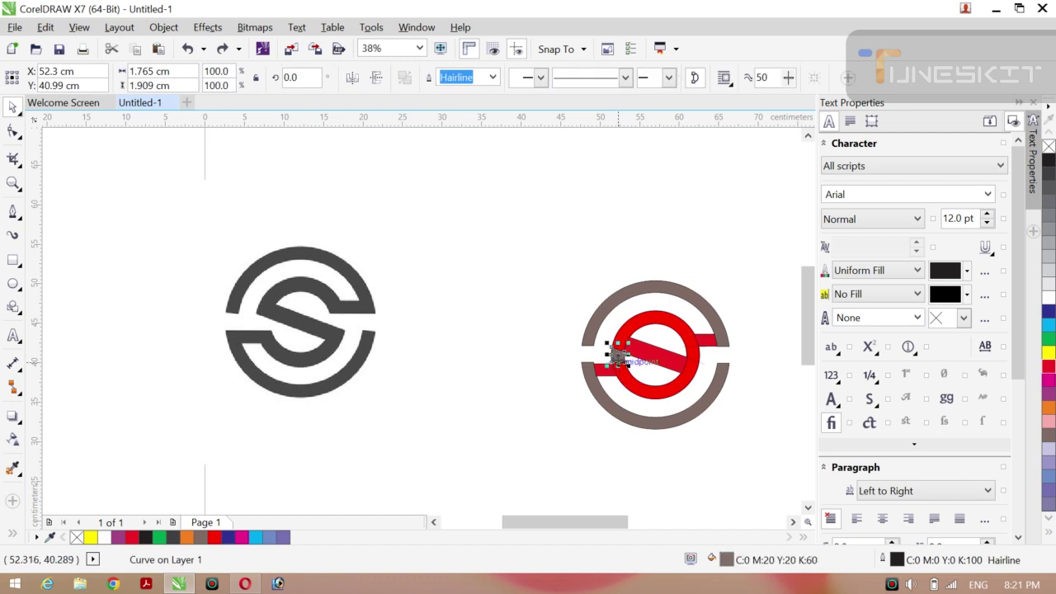
{"action": "left_click_drag", "start_coordinate": [615, 356], "coordinate": [540, 360]}
{"action": "key", "text": "Escape"}
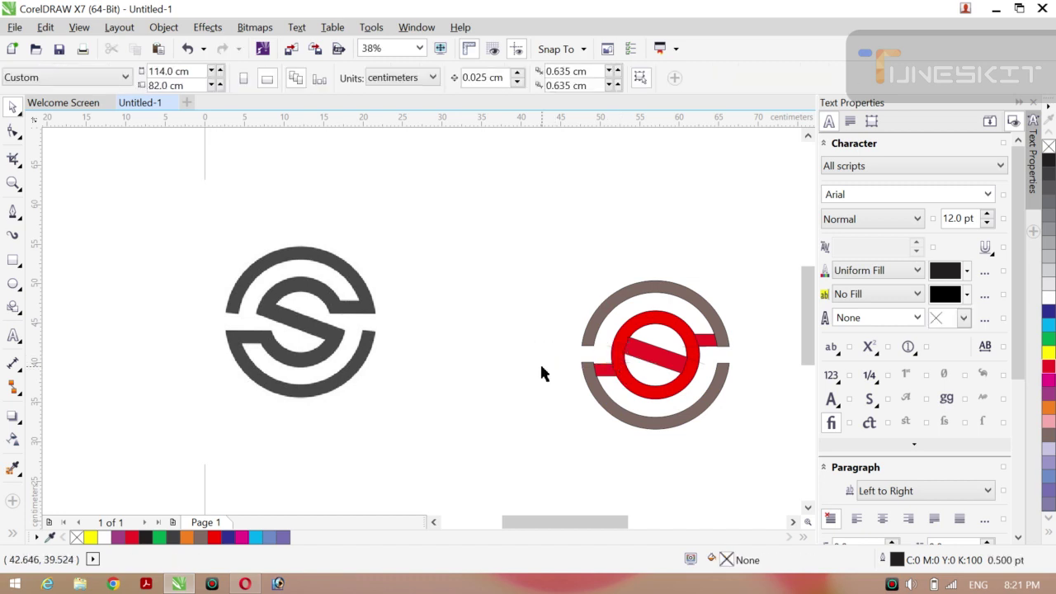
Try to pull the red inner ring clear of the logo to about X 42.4 cm, Y 39.4 cm, and undo the move.
{"action": "left_click", "coordinate": [614, 363]}
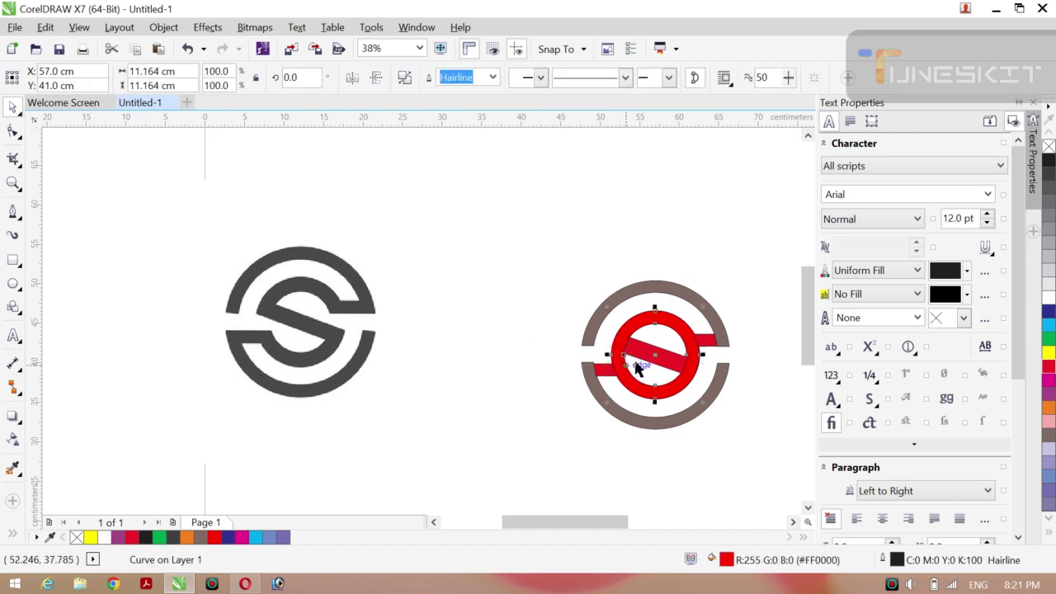
{"action": "left_click_drag", "start_coordinate": [654, 360], "coordinate": [541, 367]}
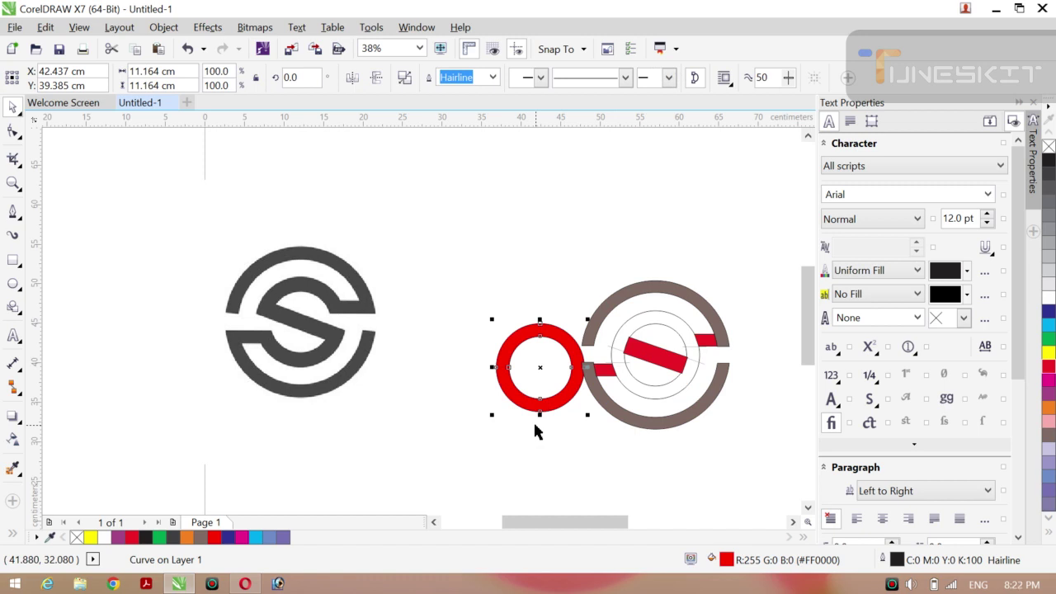
{"action": "key", "text": "ctrl+z"}
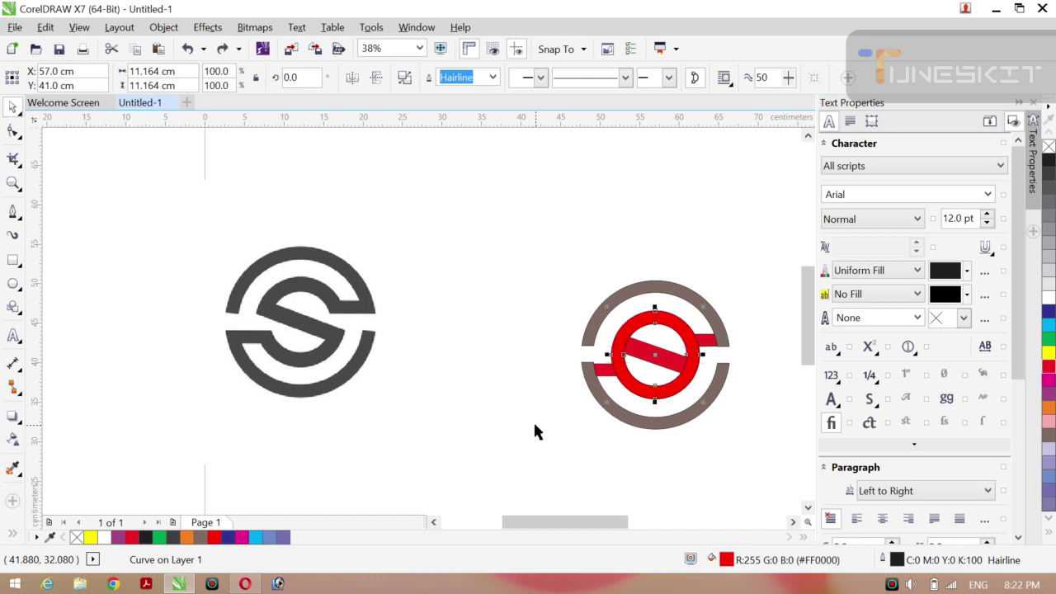
Smart-fill the inner ring's left and right segments between the arcs and colour them grey-brown (C0 M20 Y20 K60).
{"action": "left_click", "coordinate": [467, 362]}
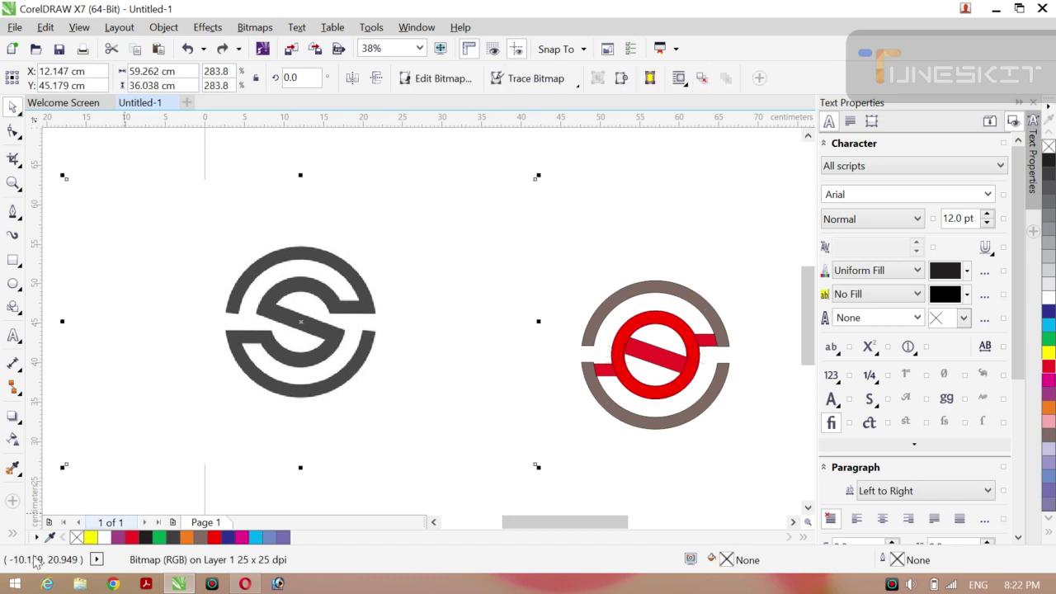
{"action": "left_click", "coordinate": [12, 538]}
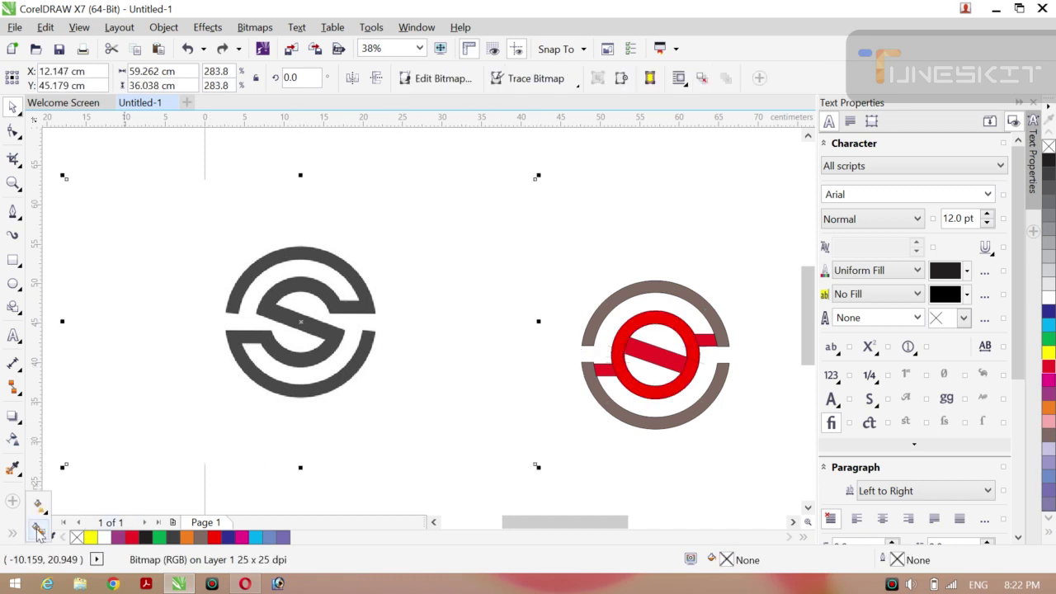
{"action": "left_click", "coordinate": [38, 528]}
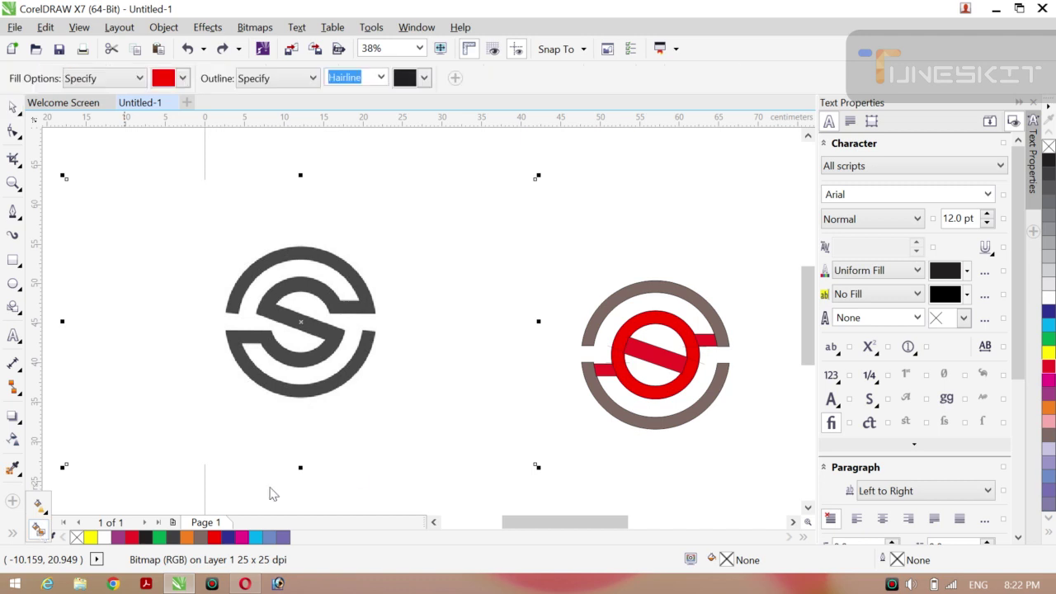
{"action": "left_click", "coordinate": [623, 365]}
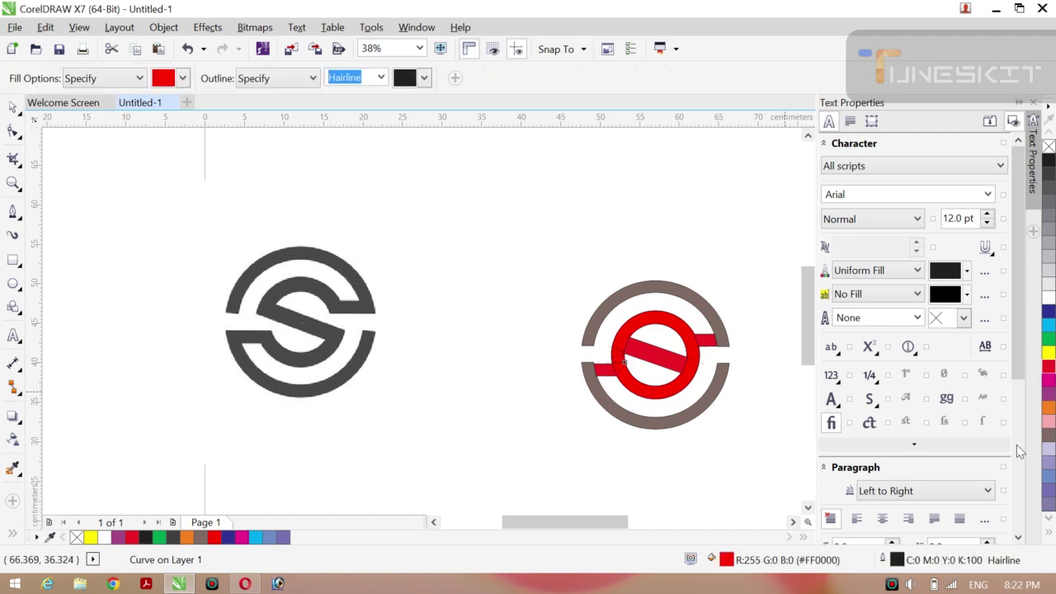
{"action": "left_click", "coordinate": [1047, 437]}
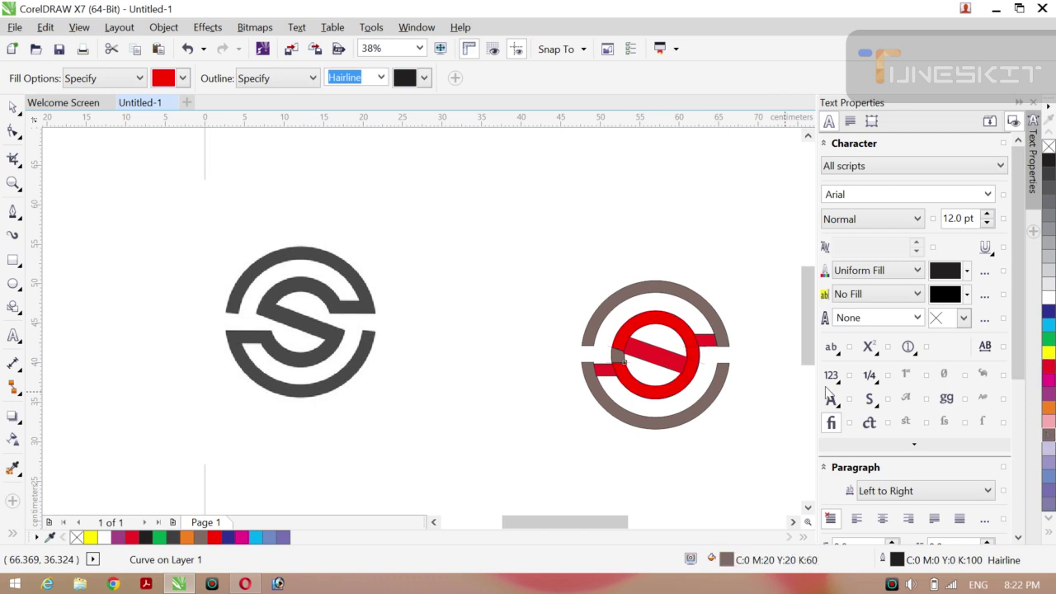
{"action": "left_click", "coordinate": [693, 354]}
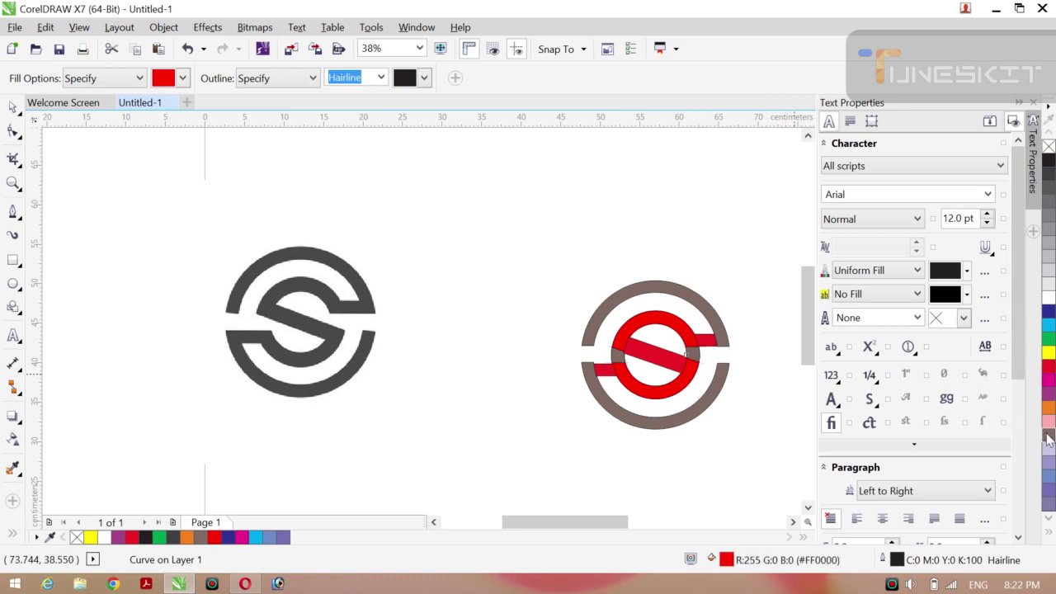
Smart-fill the inner ring's lower and upper arcs and colour both blue (C60 M40 Y0 K0).
{"action": "left_click", "coordinate": [657, 392]}
{"action": "left_click", "coordinate": [1048, 478]}
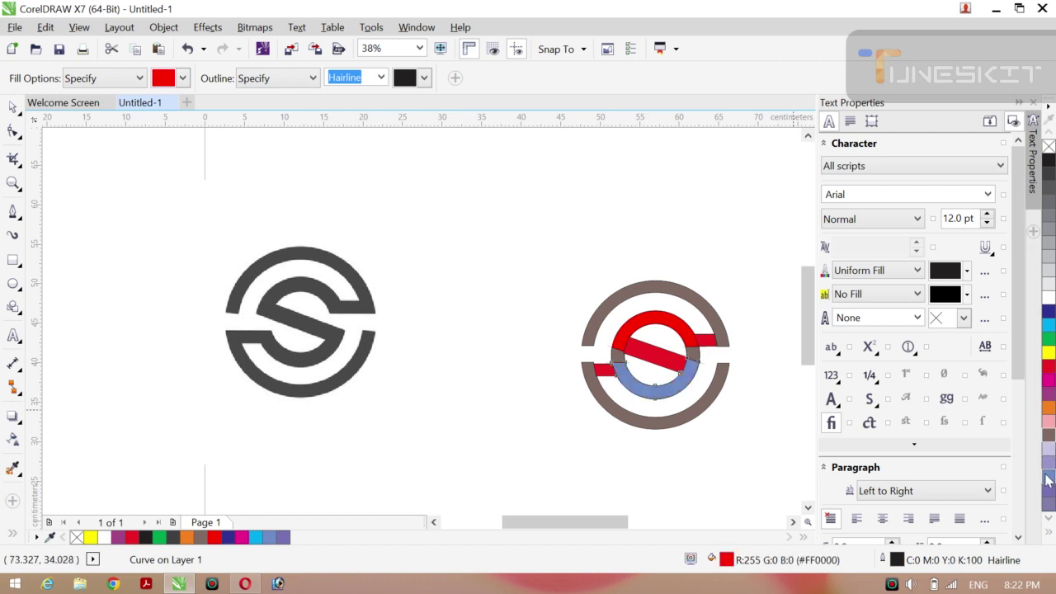
{"action": "left_click", "coordinate": [654, 317]}
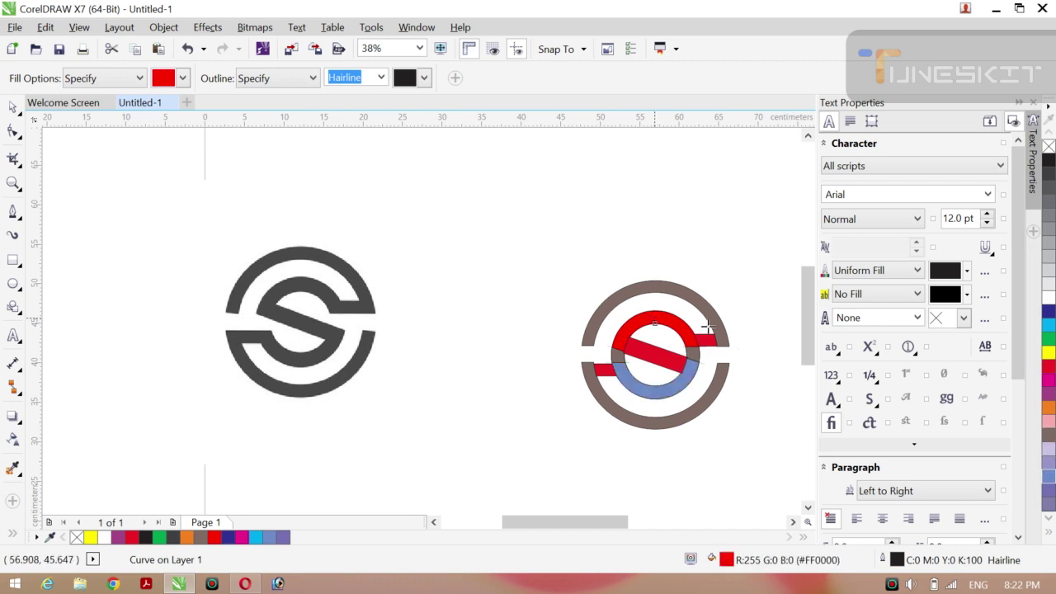
{"action": "left_click", "coordinate": [1049, 481]}
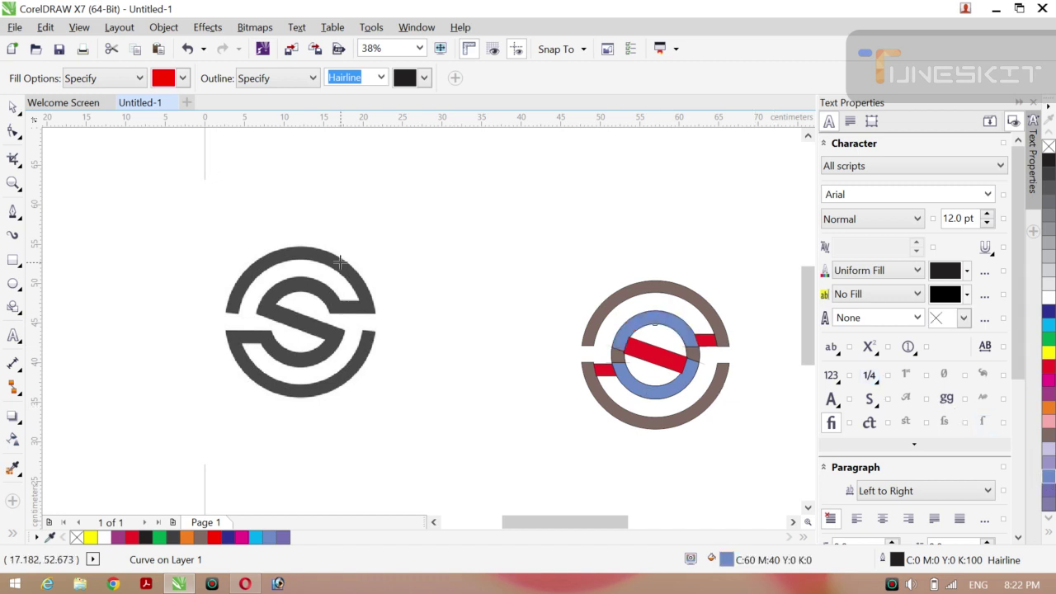
Delete the grey-brown segments on both sides of the inner ring and the red ring underneath, keeping the blue arcs.
{"action": "left_click", "coordinate": [13, 107]}
{"action": "left_click", "coordinate": [45, 104]}
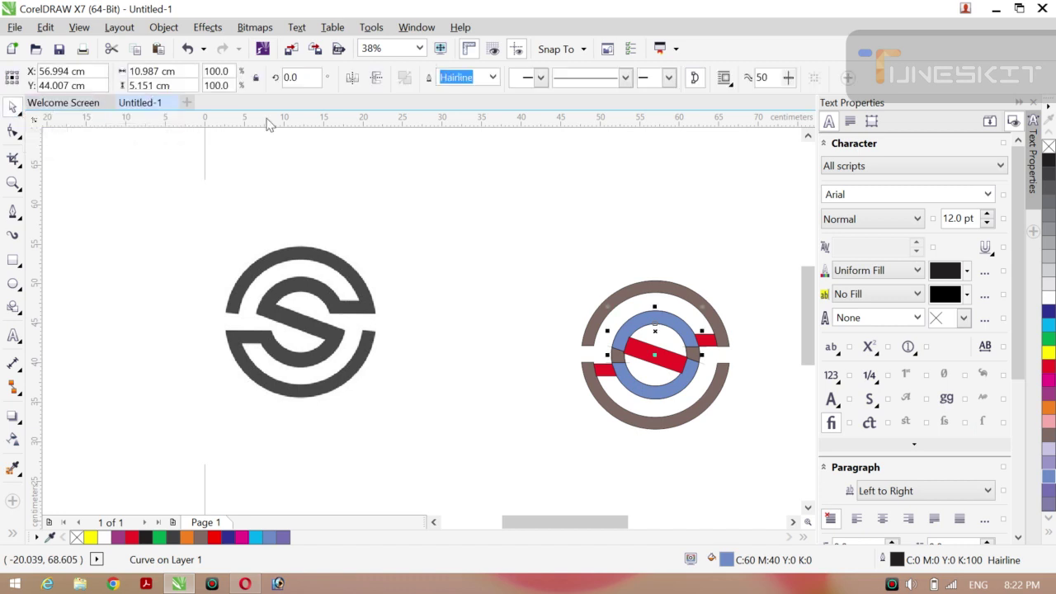
{"action": "left_click", "coordinate": [504, 164]}
{"action": "left_click", "coordinate": [617, 363]}
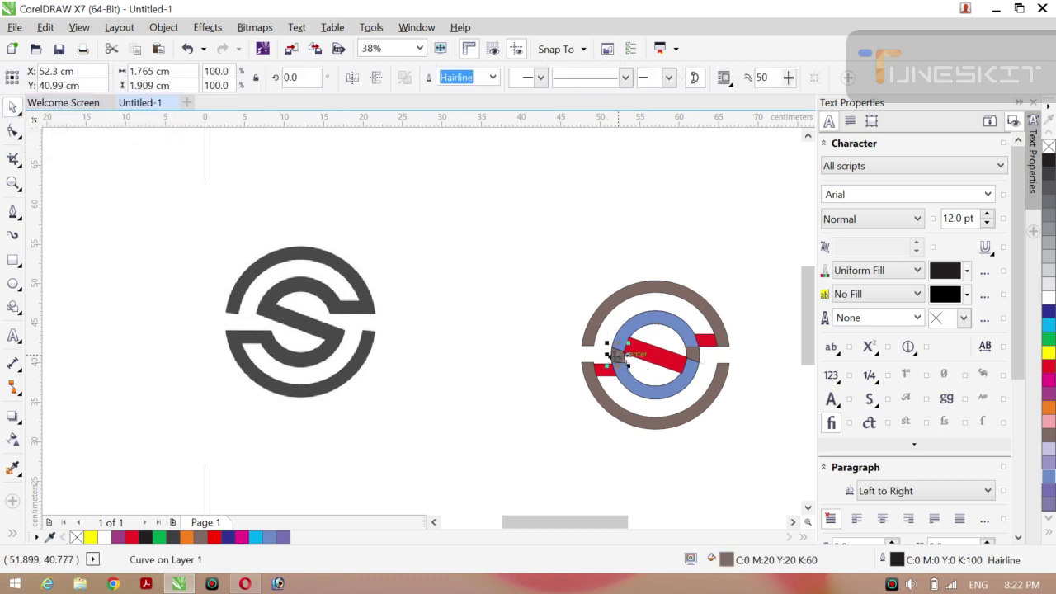
{"action": "left_click_drag", "start_coordinate": [617, 363], "coordinate": [719, 375]}
{"action": "key", "text": "Escape"}
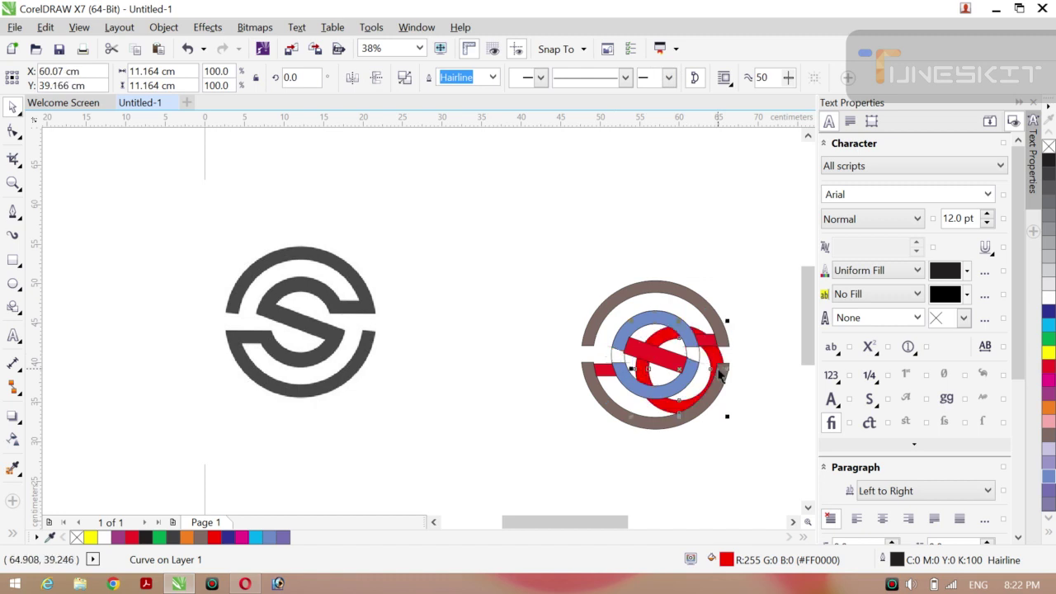
{"action": "key", "text": "Escape"}
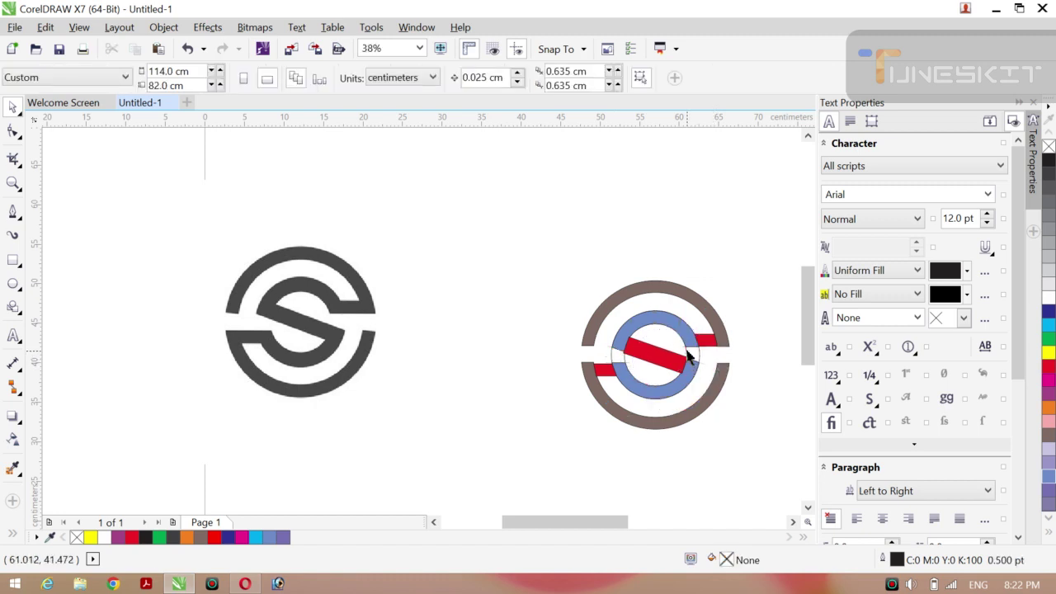
Delete the leftover thin slivers and unfilled curves around the gaps on both sides of the blue inner arcs.
{"action": "left_click", "coordinate": [690, 354]}
{"action": "key", "text": "Escape"}
{"action": "left_click", "coordinate": [697, 359]}
{"action": "key", "text": "Escape"}
{"action": "left_click", "coordinate": [621, 363]}
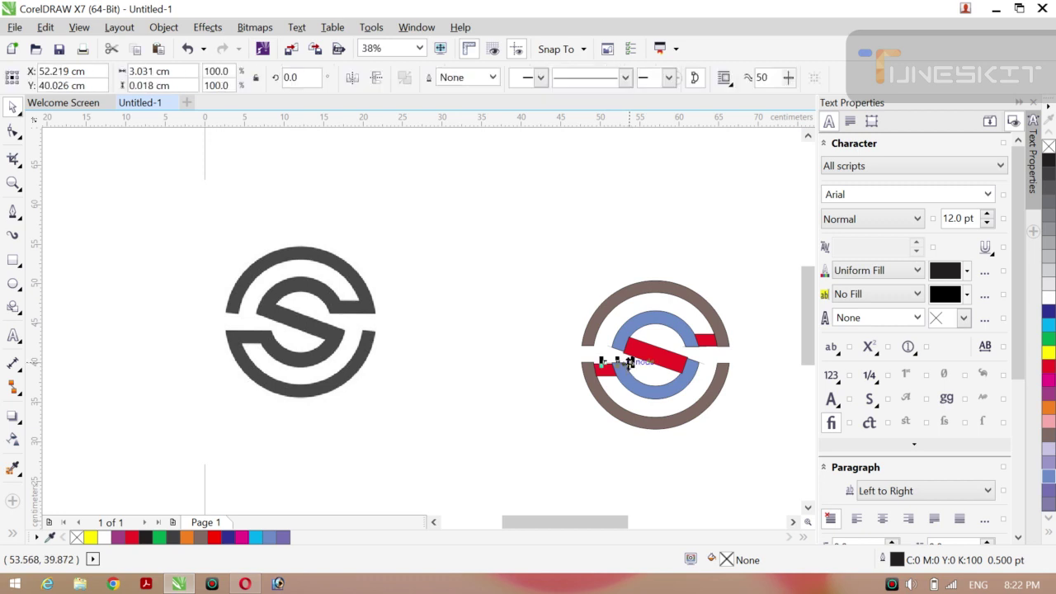
{"action": "key", "text": "Escape"}
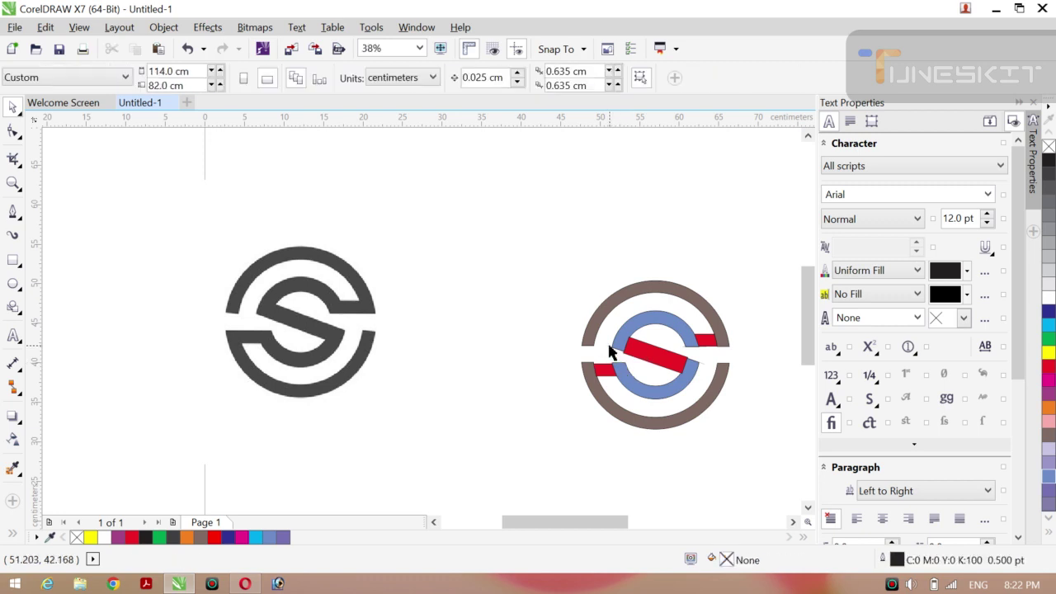
{"action": "left_click", "coordinate": [611, 352]}
{"action": "key", "text": "Escape"}
{"action": "left_click", "coordinate": [681, 352]}
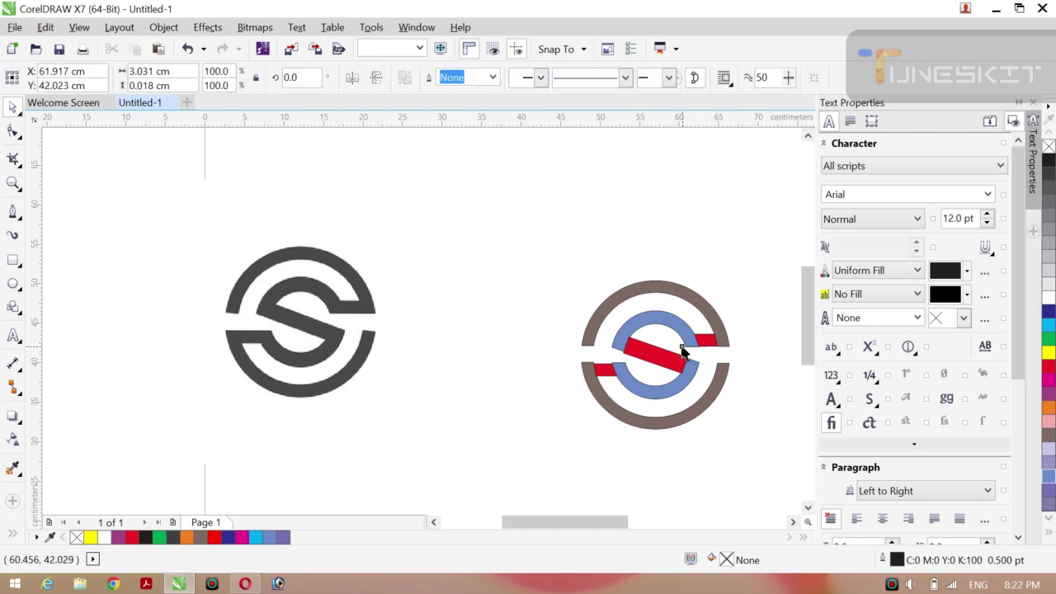
{"action": "key", "text": "Escape"}
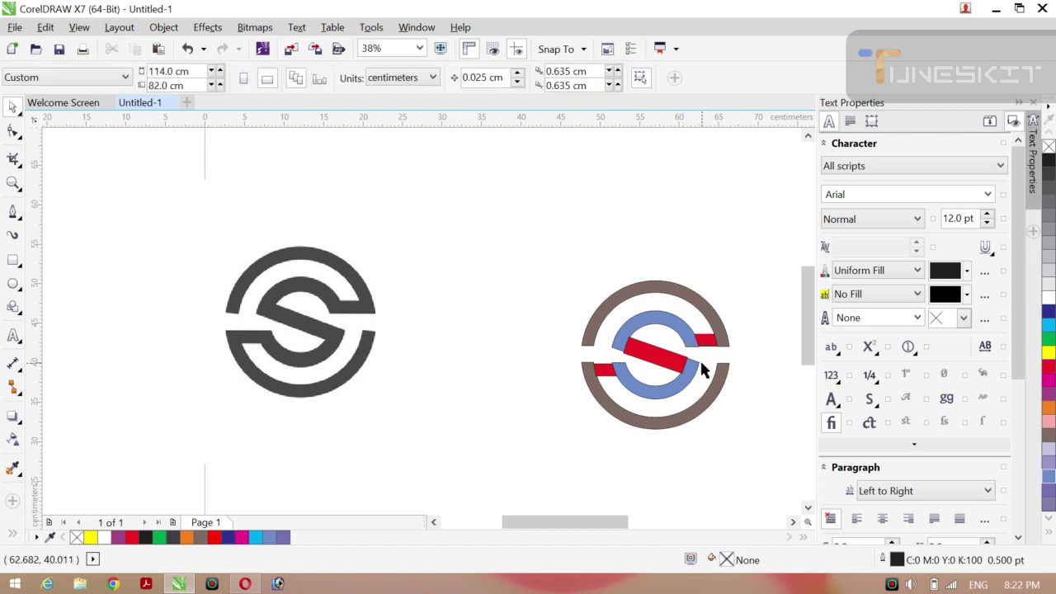
{"action": "left_click", "coordinate": [702, 364]}
{"action": "key", "text": "Escape"}
Enlarge the red diagonal bar between the blue arcs to about 8.9 × 5.0 cm.
{"action": "left_click_drag", "start_coordinate": [550, 247], "coordinate": [740, 363]}
{"action": "left_click", "coordinate": [503, 259]}
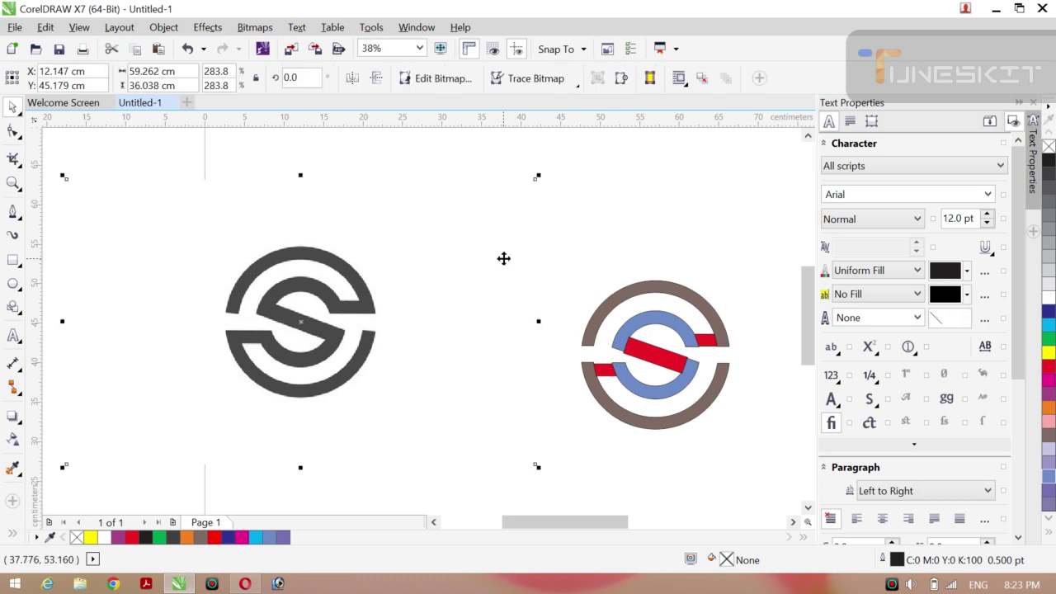
{"action": "left_click", "coordinate": [640, 357]}
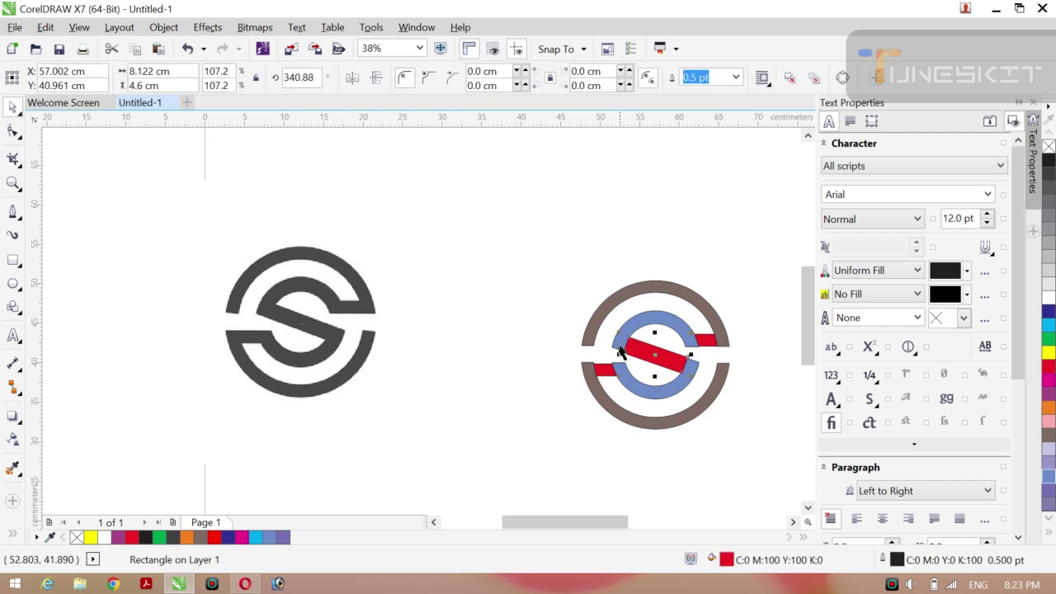
{"action": "left_click_drag", "start_coordinate": [617, 333], "coordinate": [653, 353]}
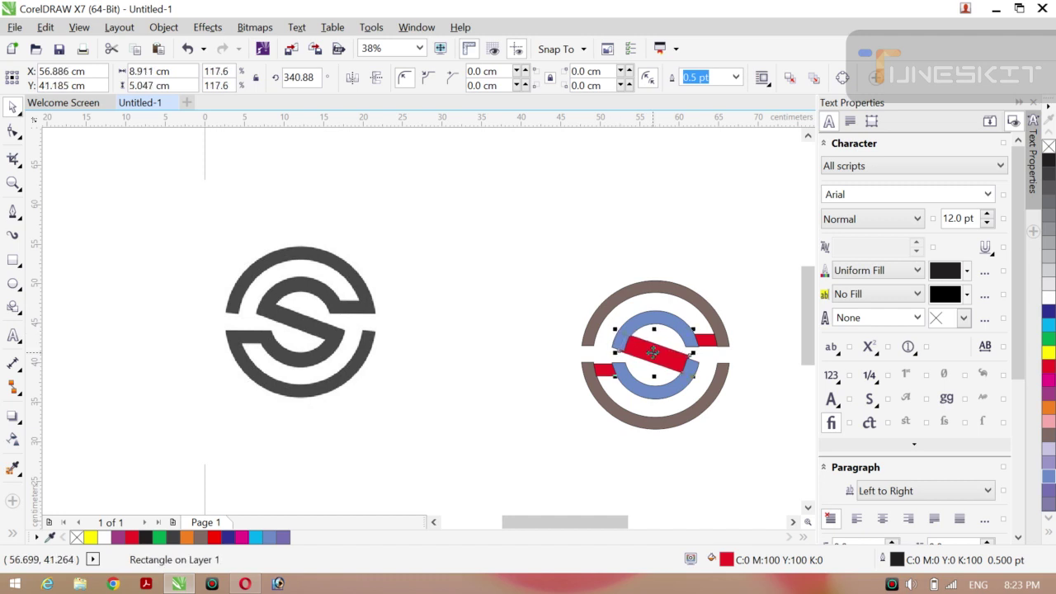
Try rotating the red diagonal bar to 343.144° and reshaping it to about 8.9 × 4.4 cm, and undo the changes.
{"action": "left_click_drag", "start_coordinate": [652, 352], "coordinate": [656, 334]}
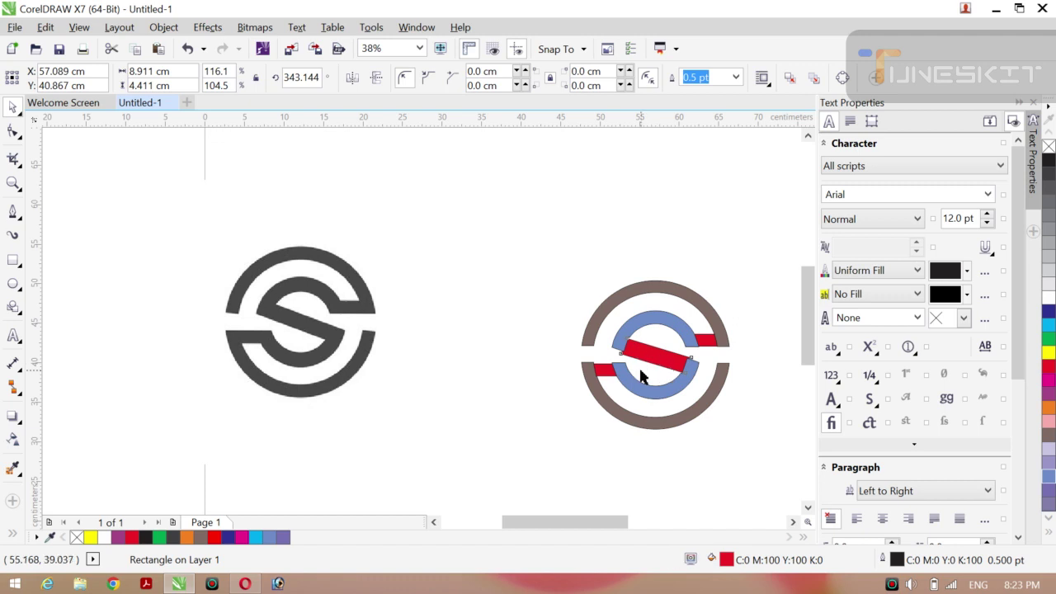
{"action": "key", "text": "ctrl+z"}
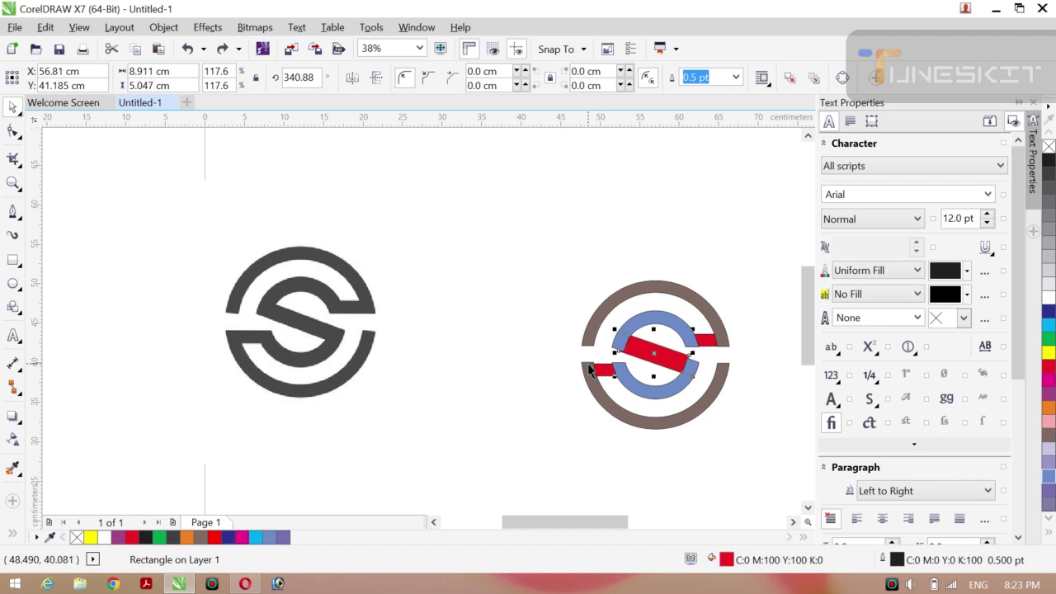
{"action": "key", "text": "ctrl+z"}
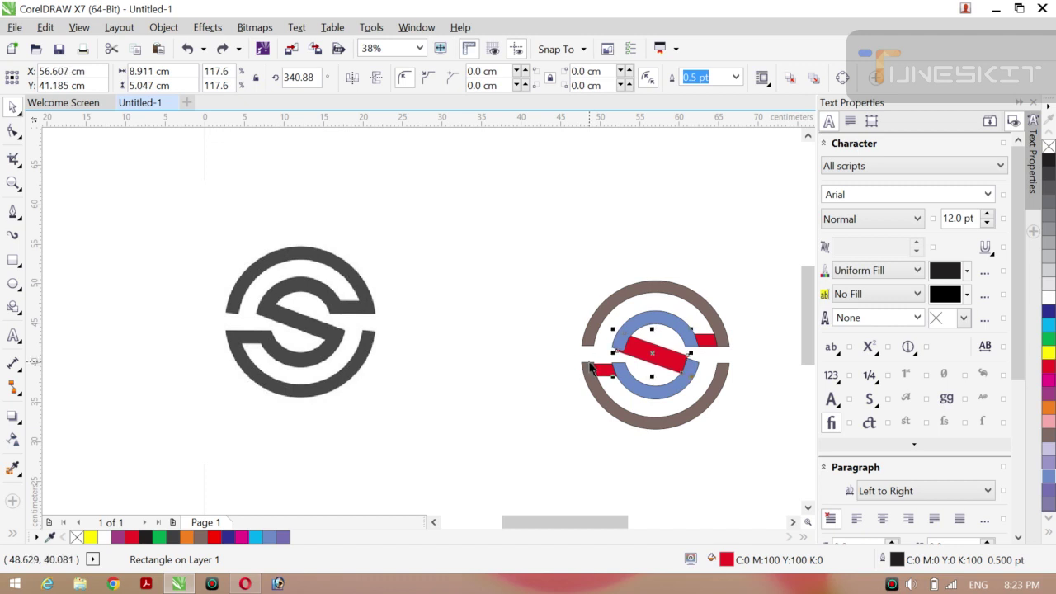
Move the grey reference bitmap aside to about X -14.8 cm, Y 39.1 cm and set the outline of all coloured logo pieces to None.
{"action": "left_click", "coordinate": [522, 344]}
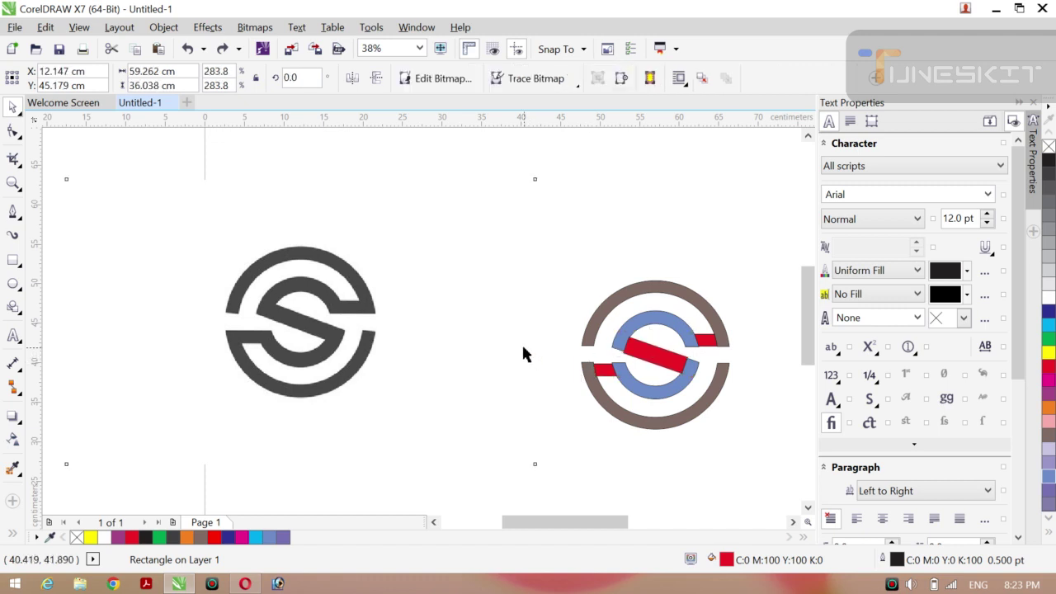
{"action": "left_click_drag", "start_coordinate": [533, 245], "coordinate": [320, 293]}
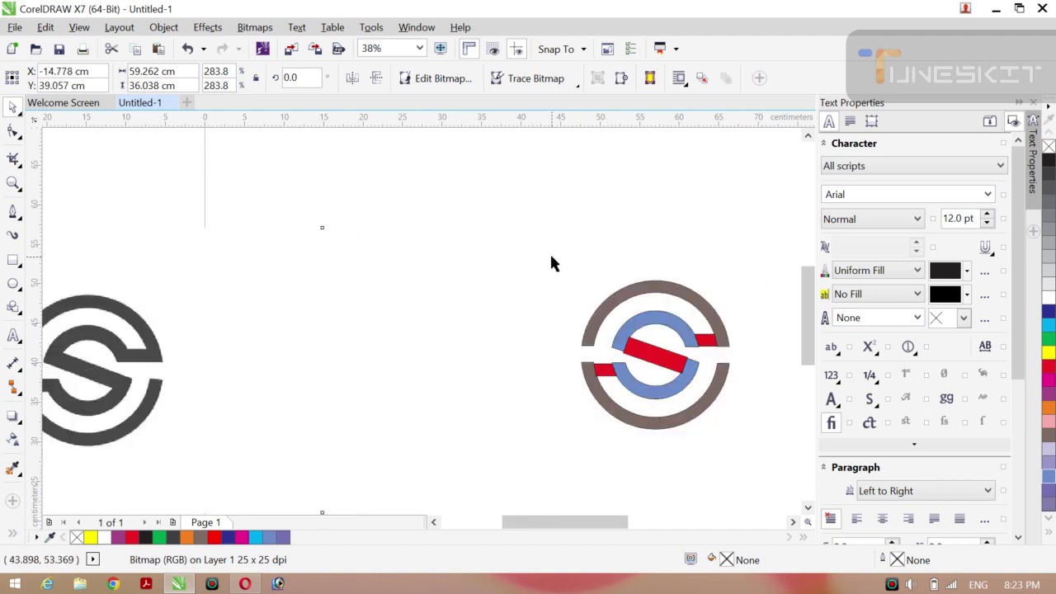
{"action": "left_click_drag", "start_coordinate": [551, 256], "coordinate": [742, 459]}
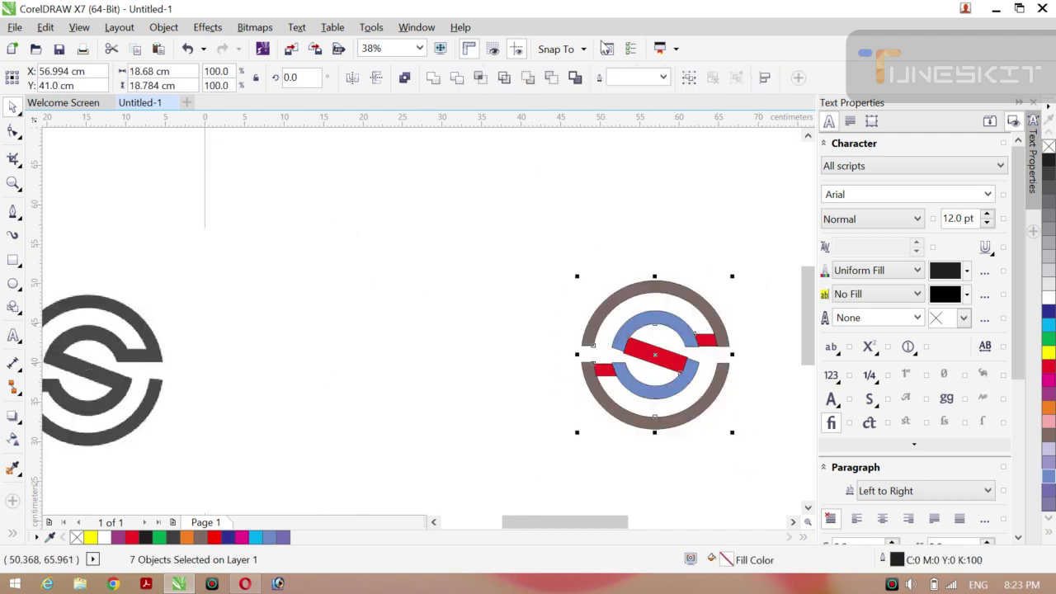
{"action": "left_click", "coordinate": [663, 79]}
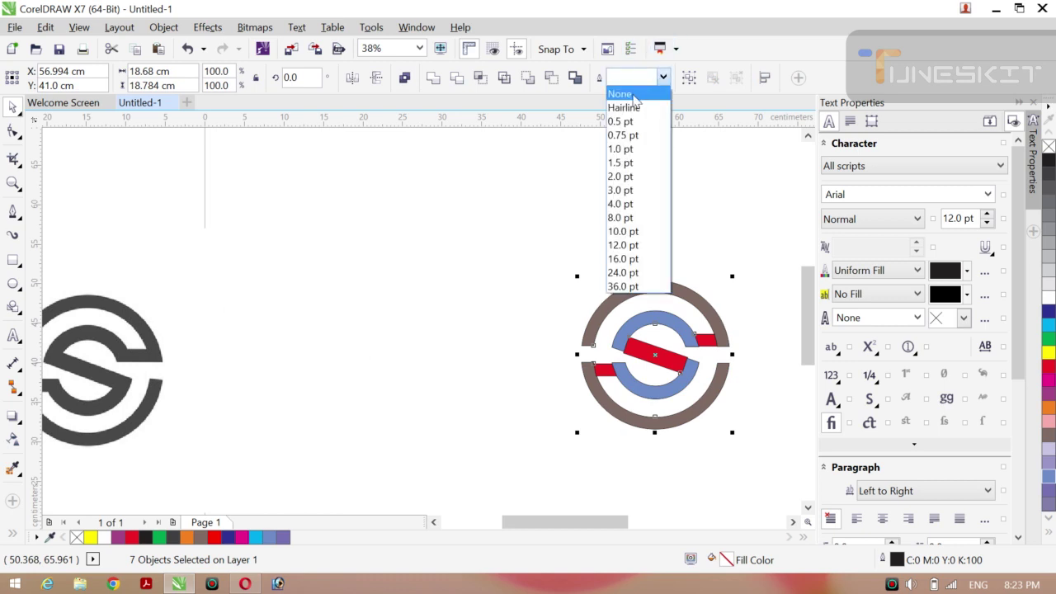
{"action": "left_click", "coordinate": [633, 94]}
{"action": "left_click", "coordinate": [547, 230]}
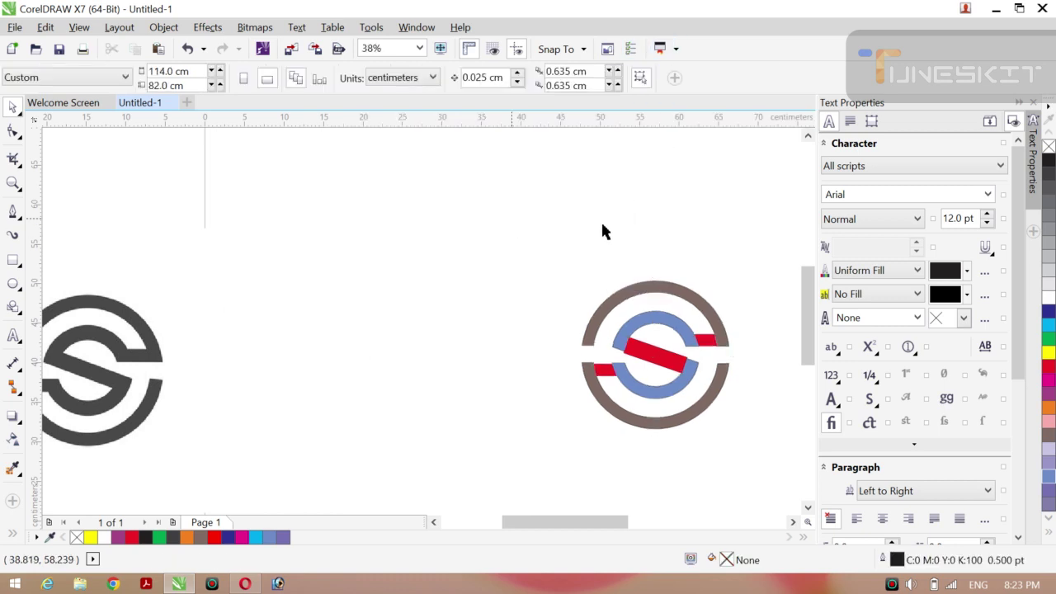
Weld all the coloured logo pieces into a single red shape and move it to about X 36.6 cm, Y 48.3 cm.
{"action": "left_click_drag", "start_coordinate": [511, 218], "coordinate": [749, 456]}
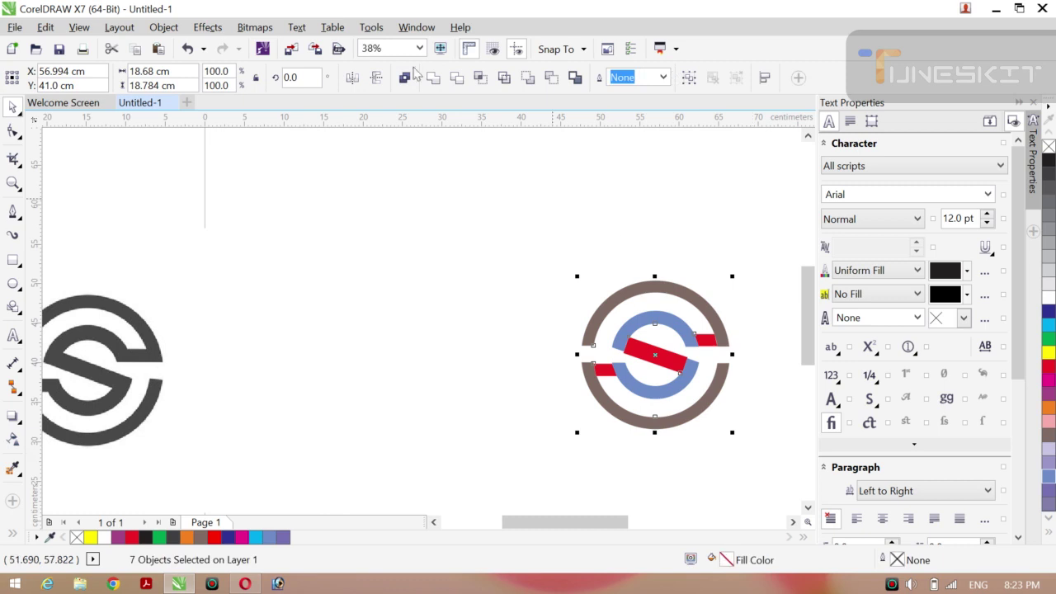
{"action": "left_click", "coordinate": [433, 79]}
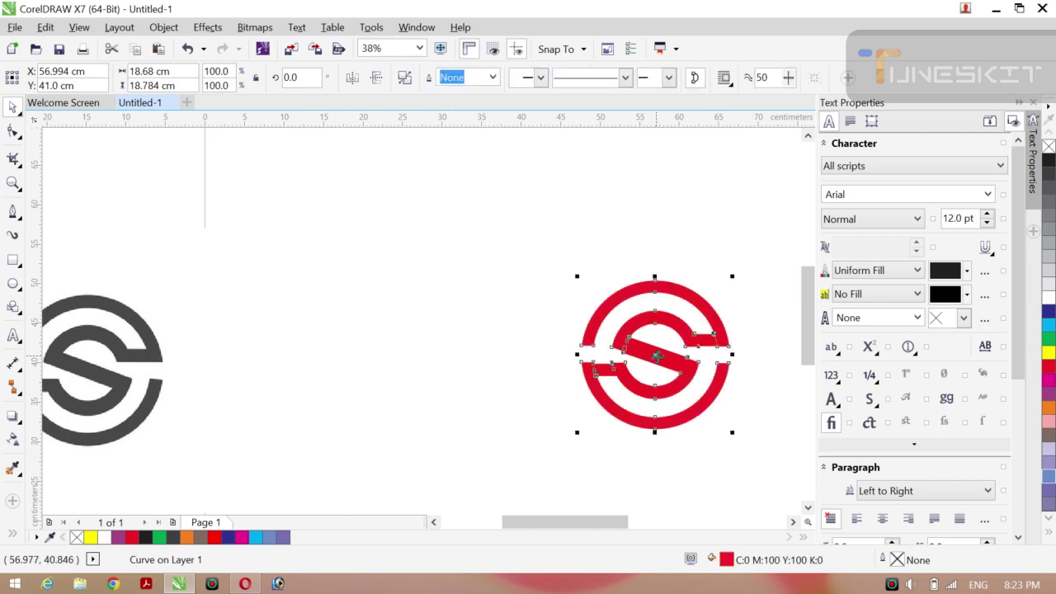
{"action": "left_click", "coordinate": [473, 313]}
{"action": "left_click", "coordinate": [627, 382]}
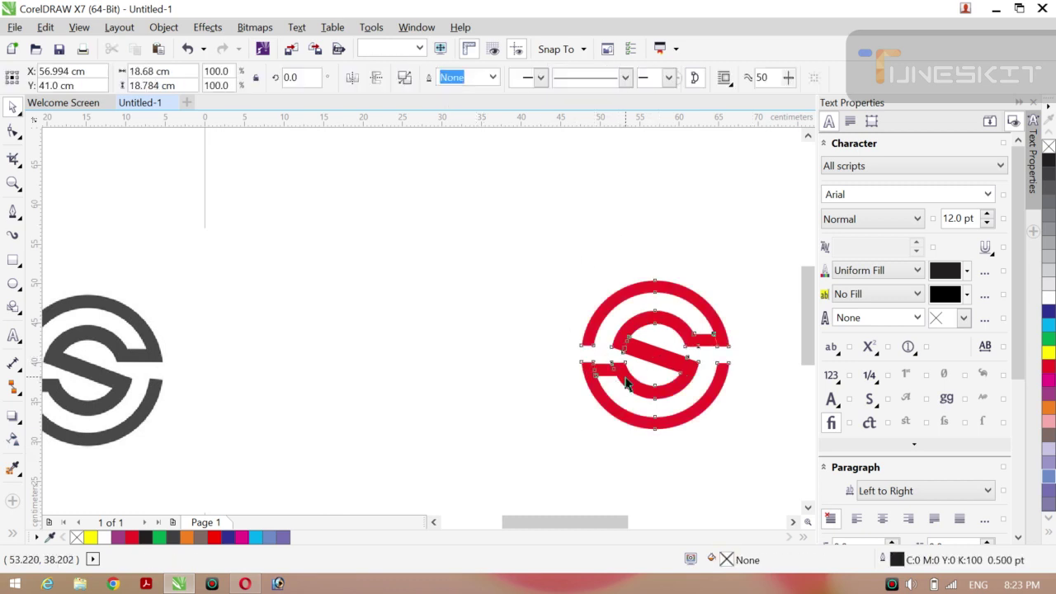
{"action": "left_click_drag", "start_coordinate": [651, 356], "coordinate": [491, 299]}
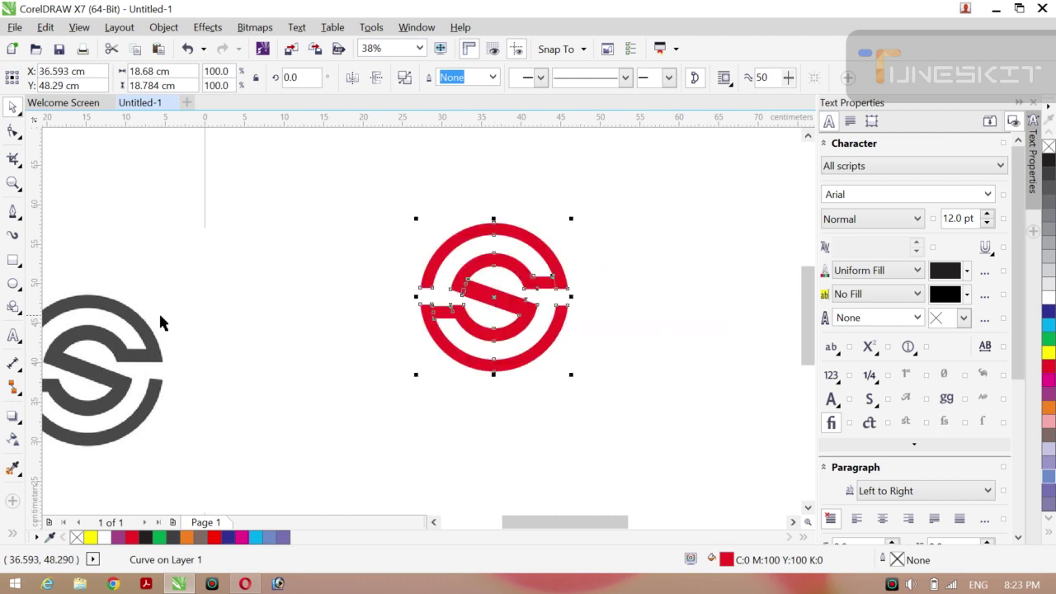
Delete the grey reference bitmap of the S logo.
{"action": "left_click", "coordinate": [128, 361]}
{"action": "left_click_drag", "start_coordinate": [128, 360], "coordinate": [189, 346]}
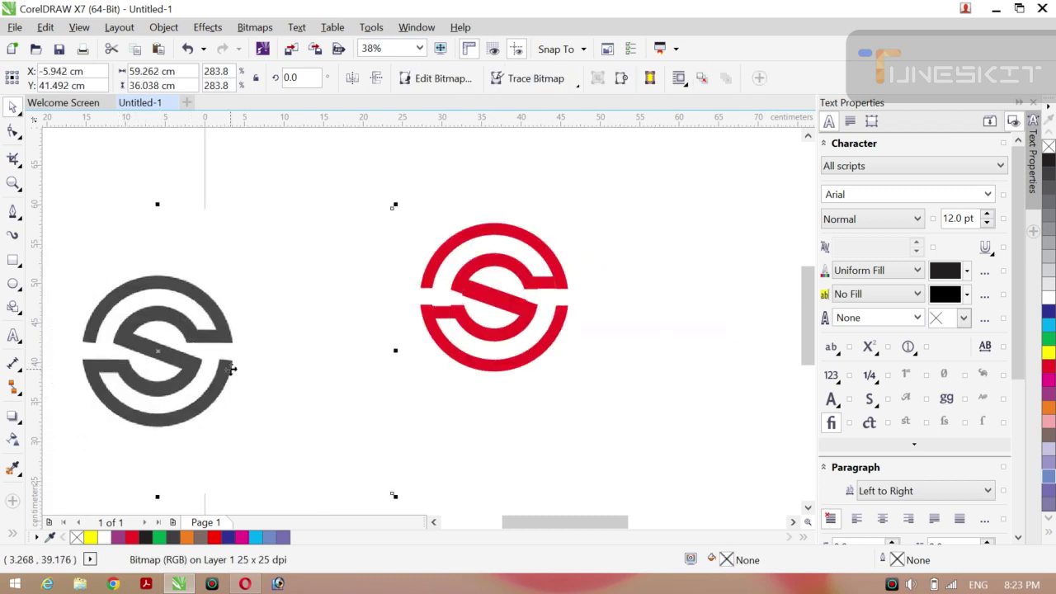
{"action": "key", "text": "Delete"}
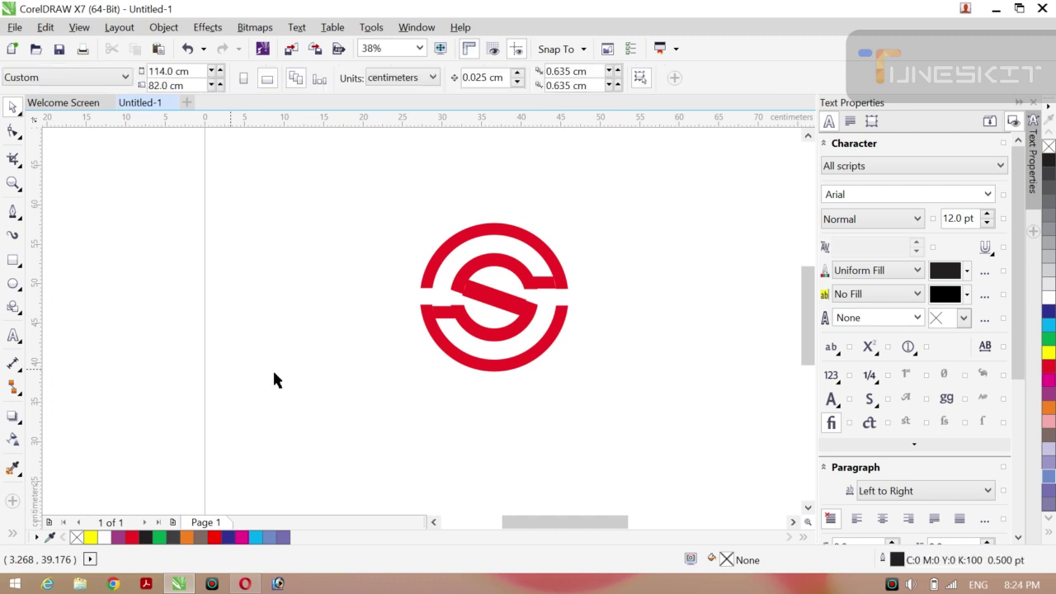
Move the orange swirl group onto the page at about X 91.5 cm, Y 49.4 cm and the S logo to about X 13.8 cm, Y 66.9 cm.
{"action": "key", "text": "z"}
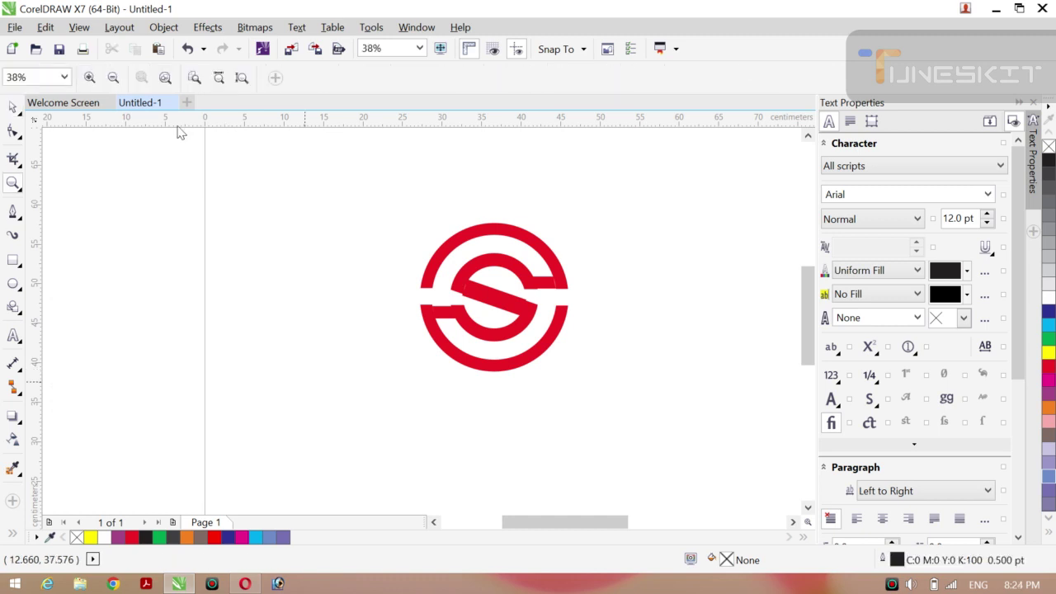
{"action": "left_click", "coordinate": [113, 77]}
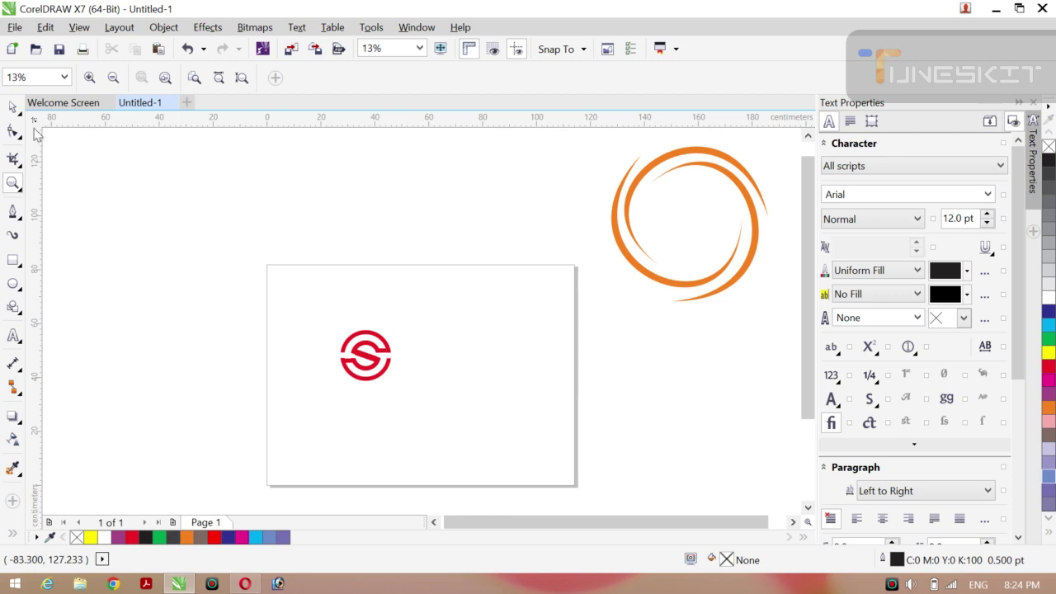
{"action": "key", "text": "space"}
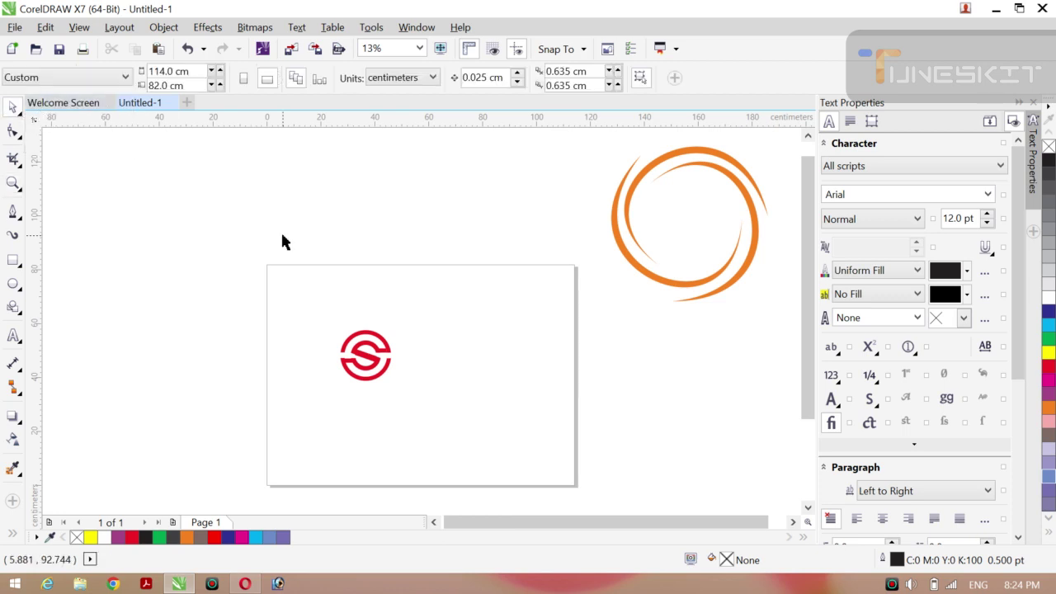
{"action": "left_click", "coordinate": [631, 260]}
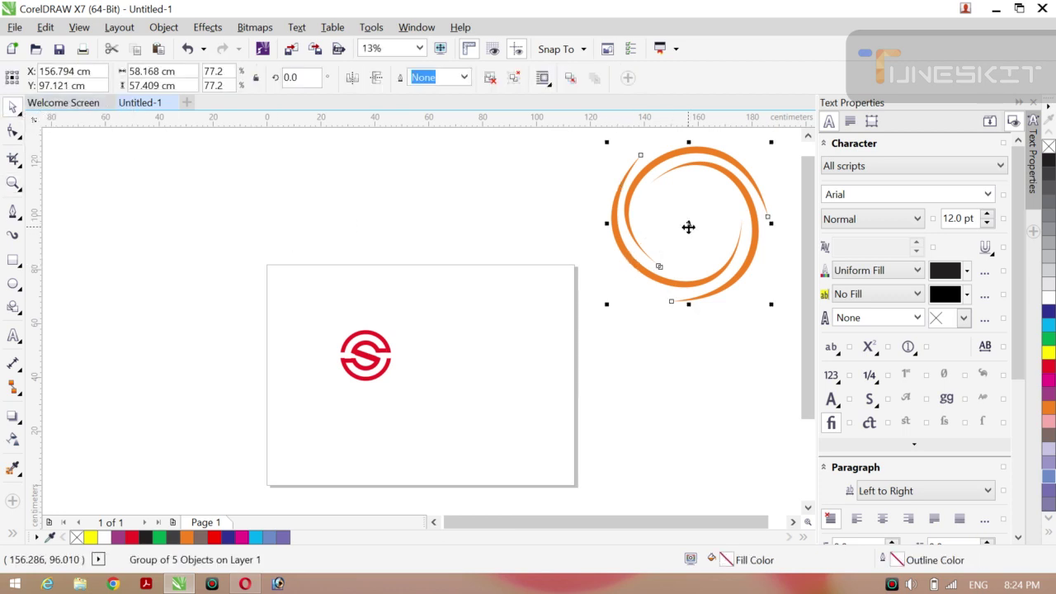
{"action": "left_click_drag", "start_coordinate": [686, 226], "coordinate": [513, 356]}
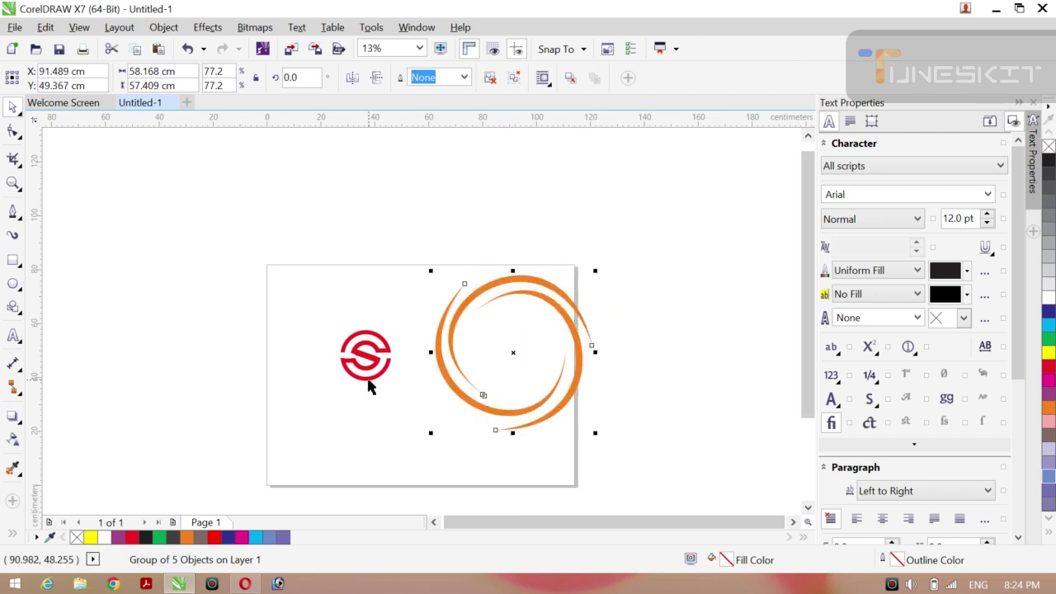
{"action": "left_click", "coordinate": [357, 378]}
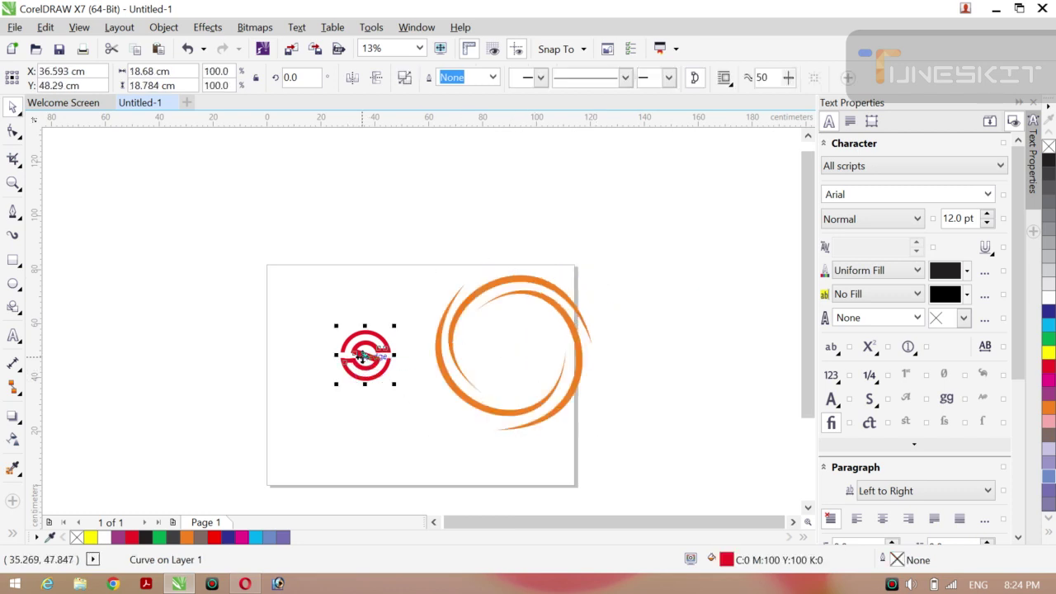
{"action": "left_click_drag", "start_coordinate": [363, 357], "coordinate": [301, 307]}
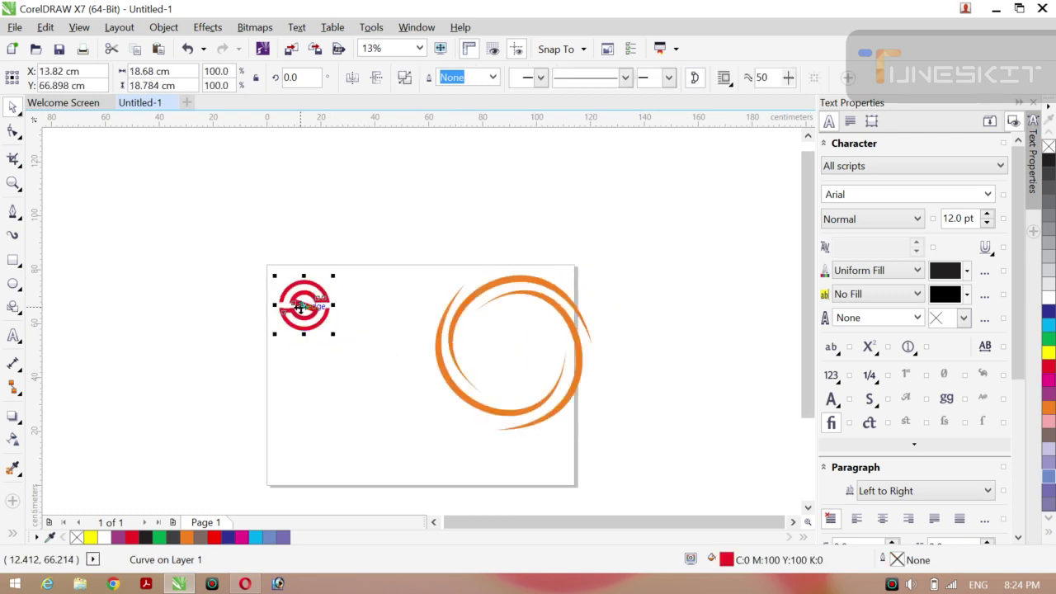
Shift the orange swirl group to about X 72.7 cm, Y 45.3 cm and move the S logo off the page to about X 148.3 cm, Y 60.6 cm.
{"action": "left_click", "coordinate": [483, 410]}
{"action": "left_click_drag", "start_coordinate": [466, 365], "coordinate": [415, 376]}
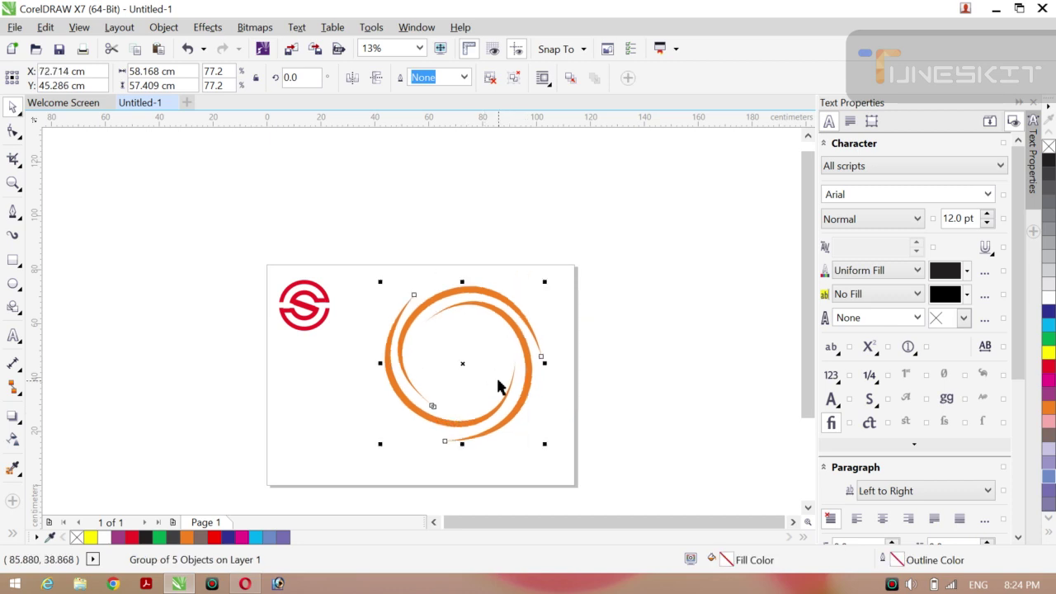
{"action": "scroll", "coordinate": [497, 386], "scroll_direction": "down", "scroll_amount": 2}
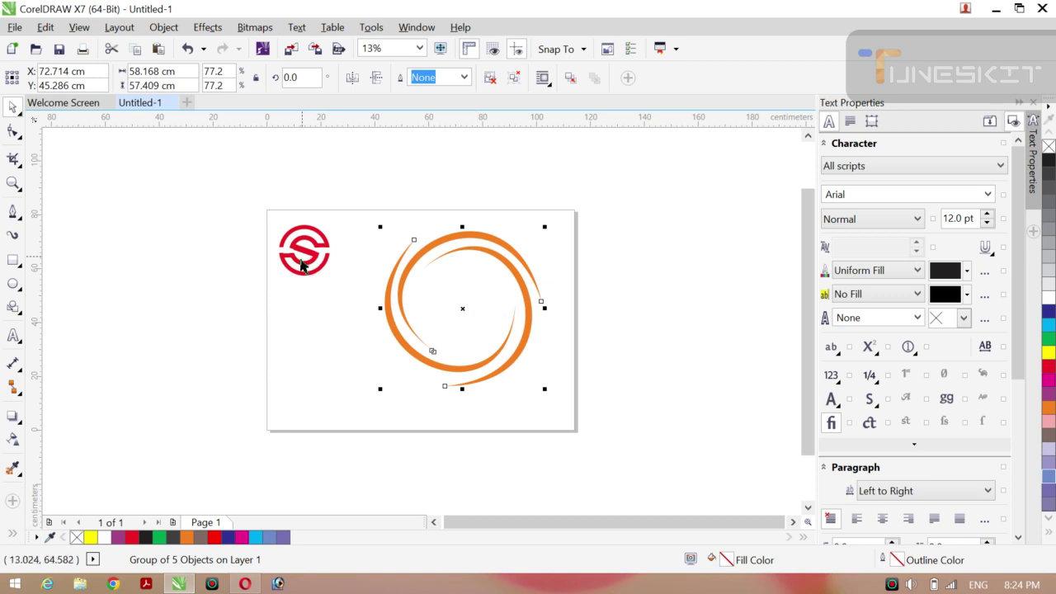
{"action": "left_click_drag", "start_coordinate": [302, 264], "coordinate": [664, 278]}
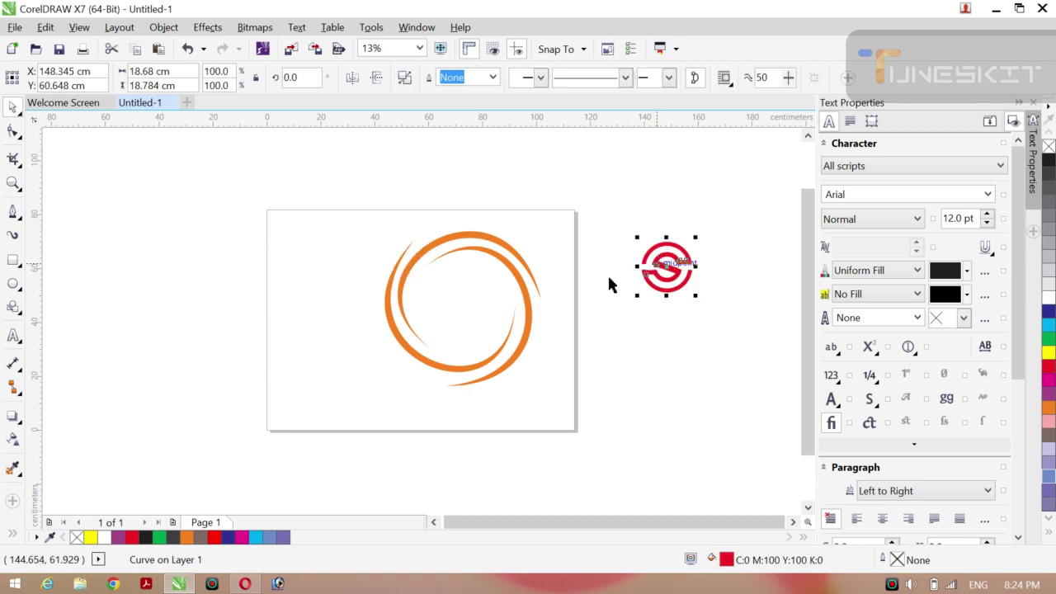
Centre the orange swirl group on the page and enlarge it proportionally to about 79.6 × 78.5 cm.
{"action": "left_click", "coordinate": [512, 355]}
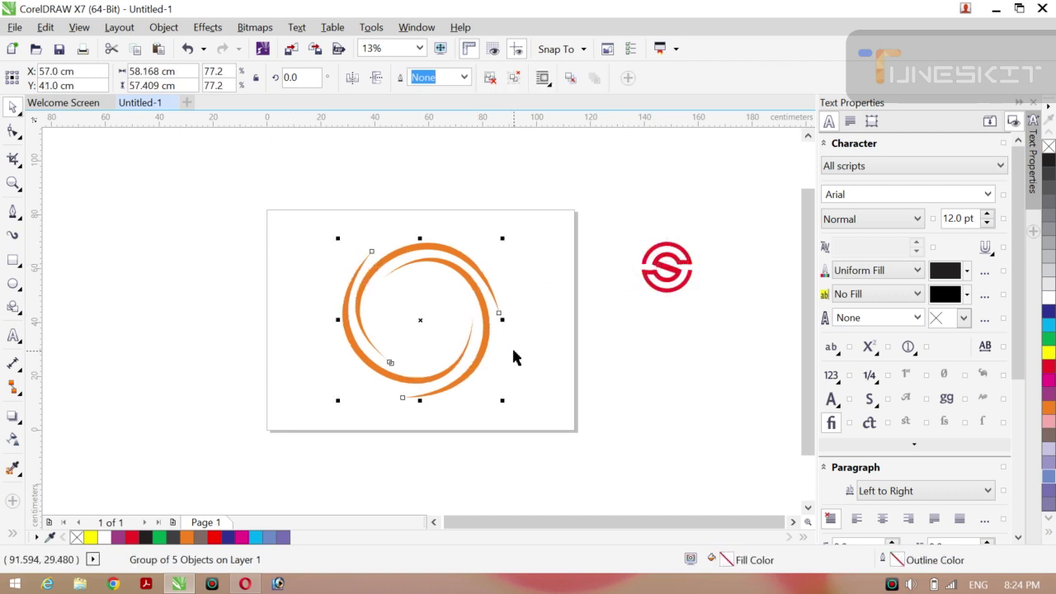
{"action": "left_click_drag", "start_coordinate": [501, 399], "coordinate": [533, 426]}
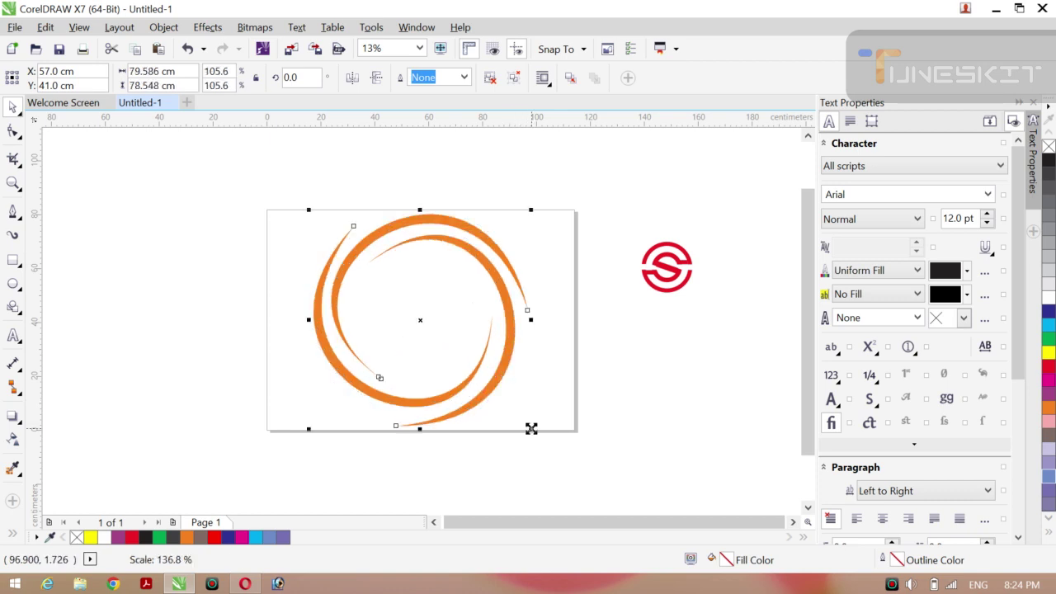
Centre the red S logo on the page inside the swirl and enlarge it to about 35.4 × 35.6 cm.
{"action": "left_click", "coordinate": [651, 285]}
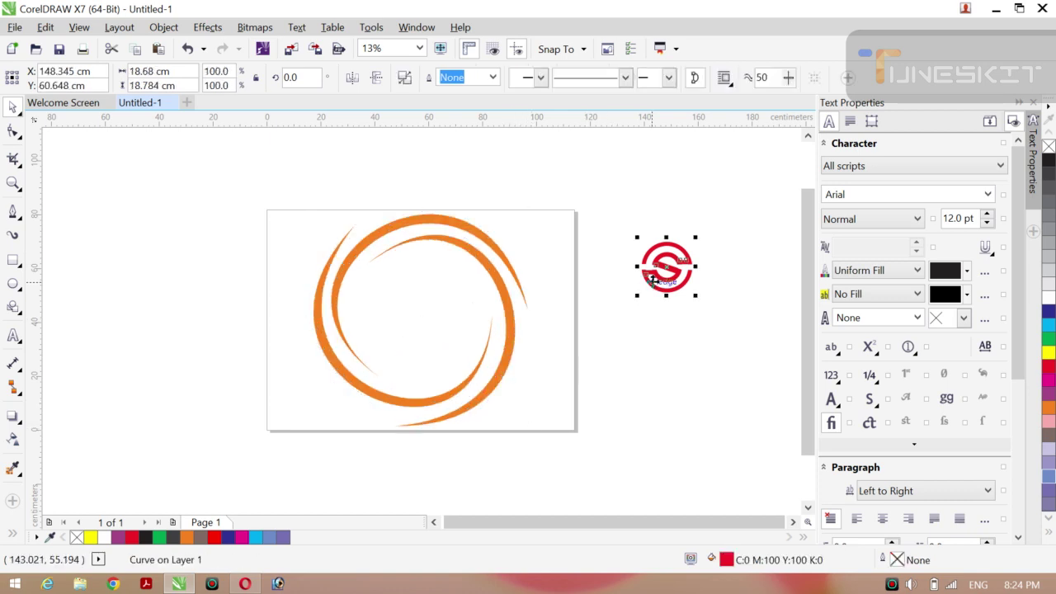
{"action": "key", "text": "p"}
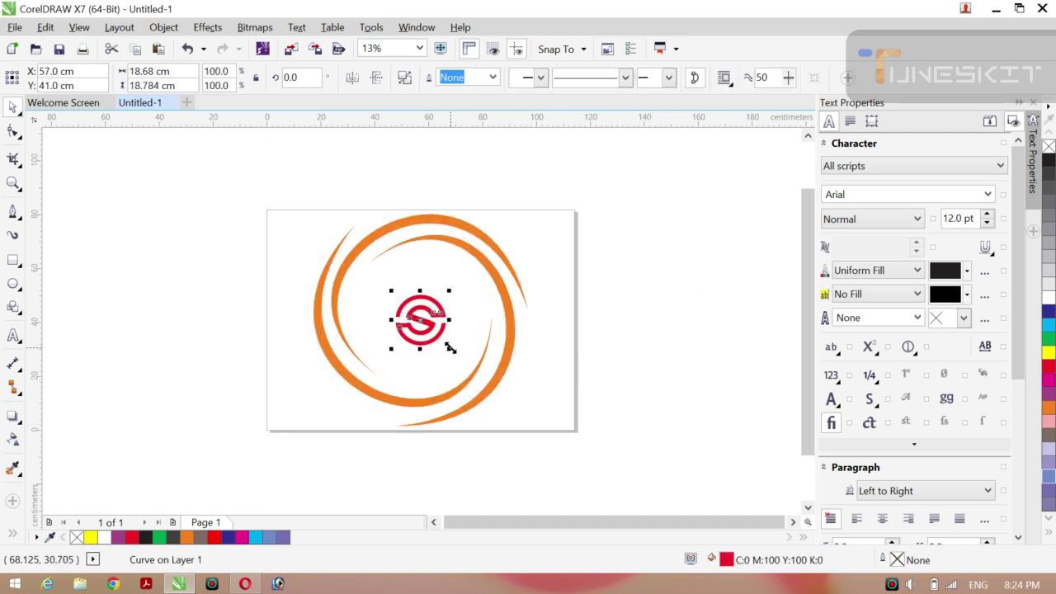
{"action": "left_click_drag", "start_coordinate": [451, 350], "coordinate": [488, 373]}
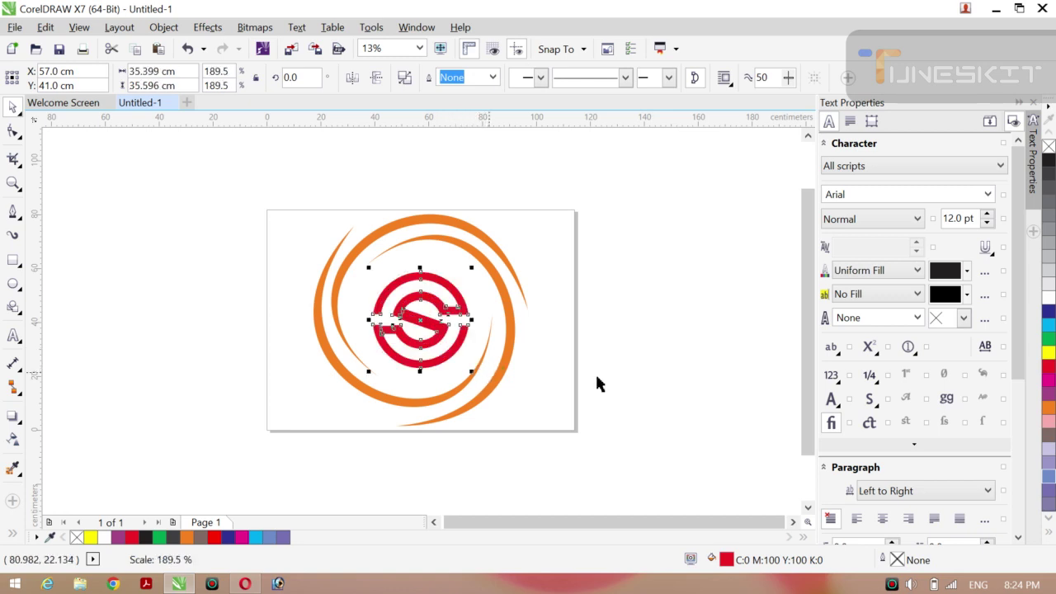
{"action": "left_click", "coordinate": [749, 378]}
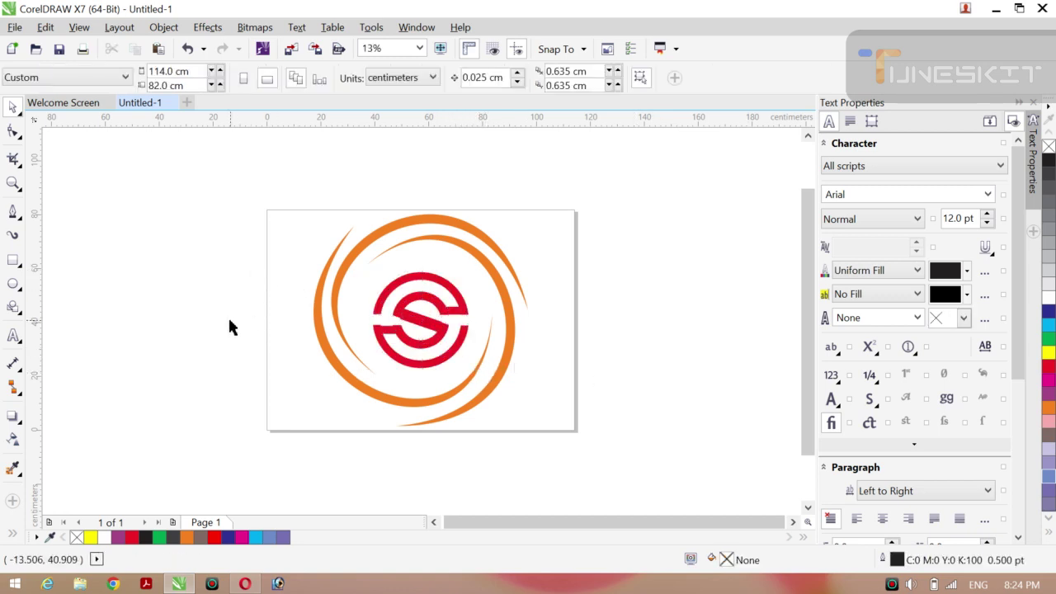
Add a page-sized 114 × 82 cm rectangle behind the logos and fill it with black (K:100).
{"action": "double_click", "coordinate": [12, 261]}
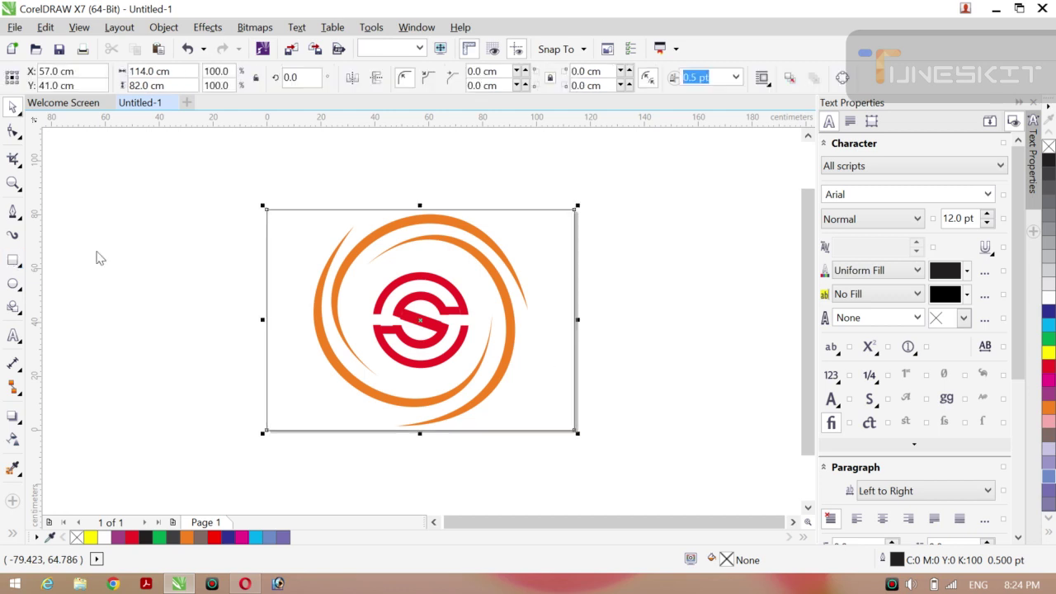
{"action": "left_click", "coordinate": [1048, 162]}
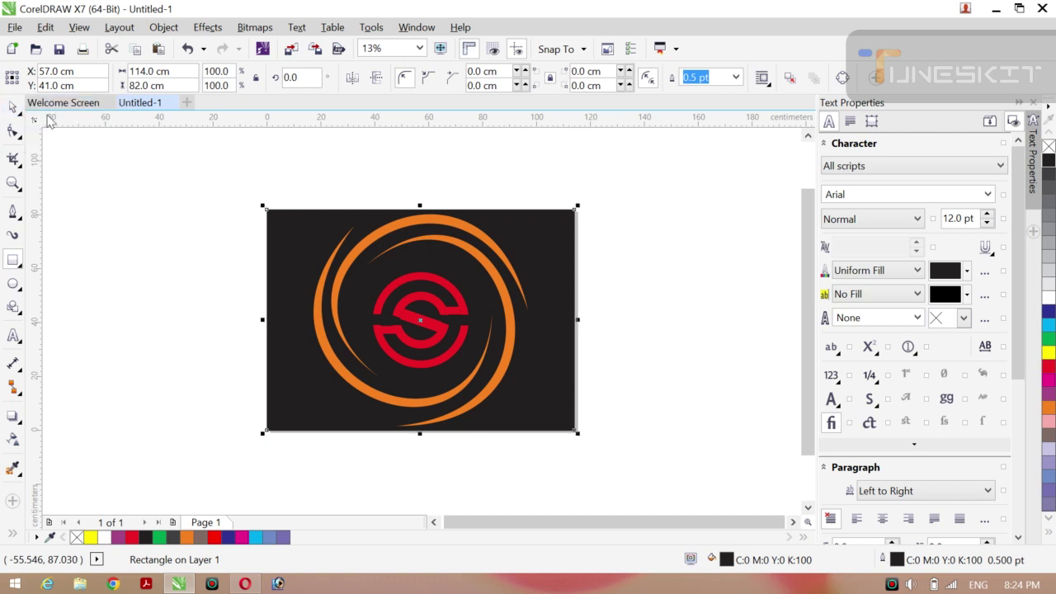
{"action": "left_click", "coordinate": [14, 108]}
{"action": "left_click", "coordinate": [152, 237]}
Inspect the finished logo composition up close and minimise the drawing window to the desktop.
{"action": "key", "text": "z"}
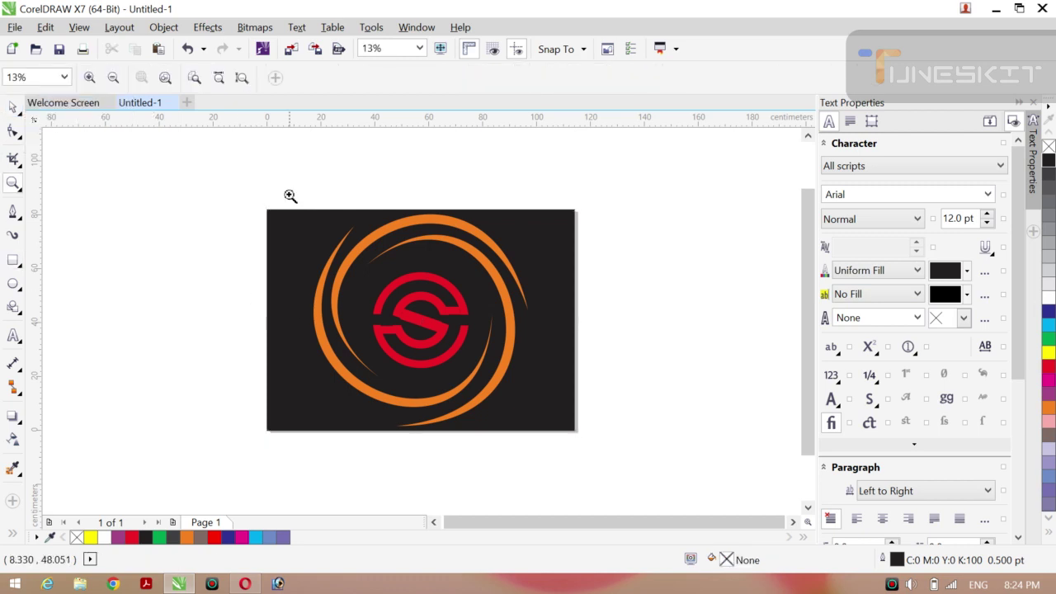
{"action": "left_click_drag", "start_coordinate": [280, 199], "coordinate": [533, 443]}
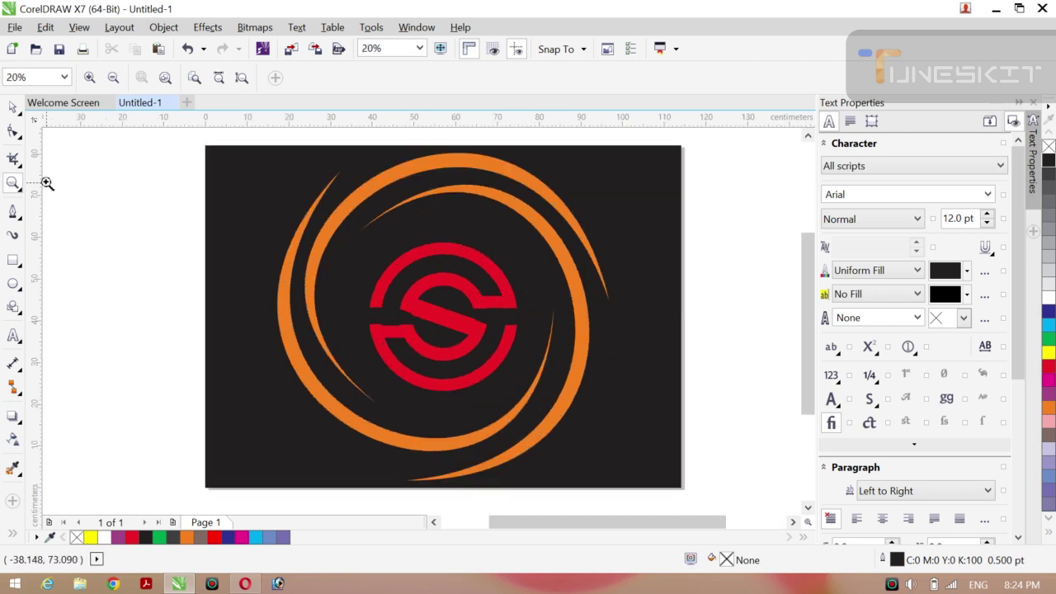
{"action": "left_click", "coordinate": [19, 113]}
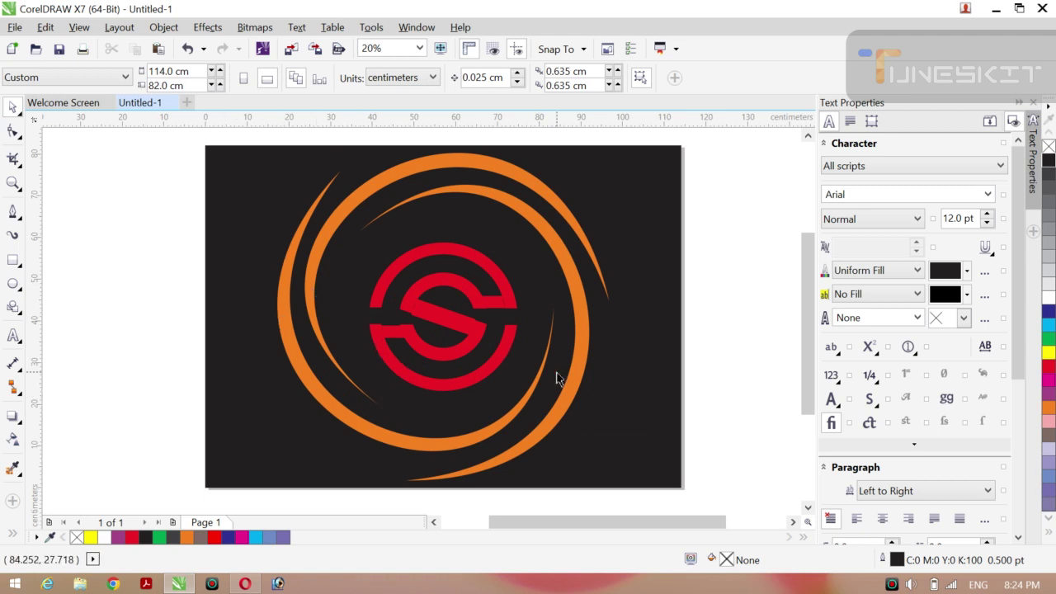
{"action": "left_click", "coordinate": [996, 10]}
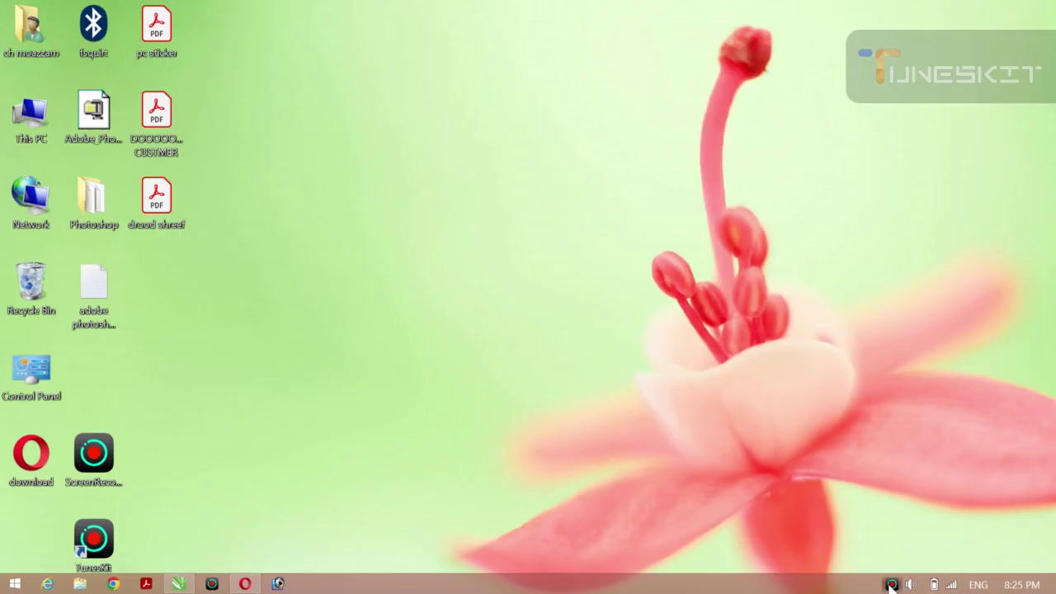